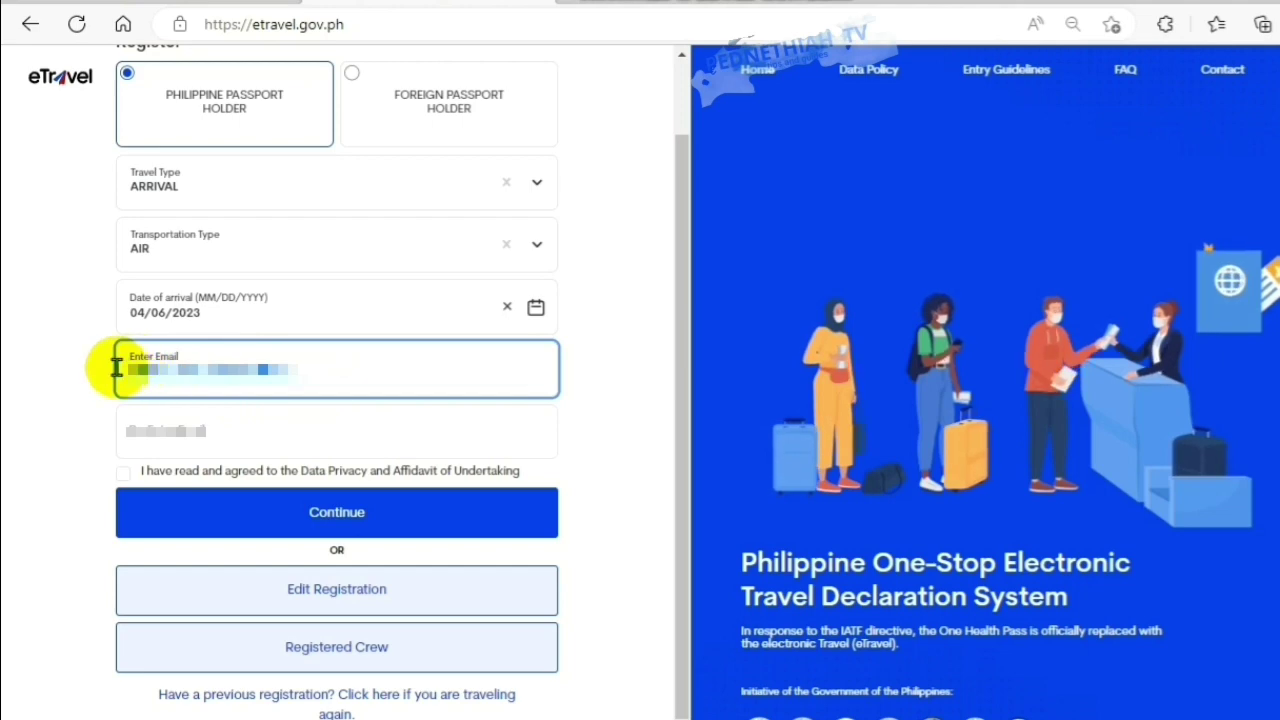
# Copy the entered email into the Re-Enter Email field and tick the Data Privacy agreement checkbox
pyautogui.tripleClick(157, 366)
pyautogui.rightClick(160, 368)
pyautogui.click(226, 364)
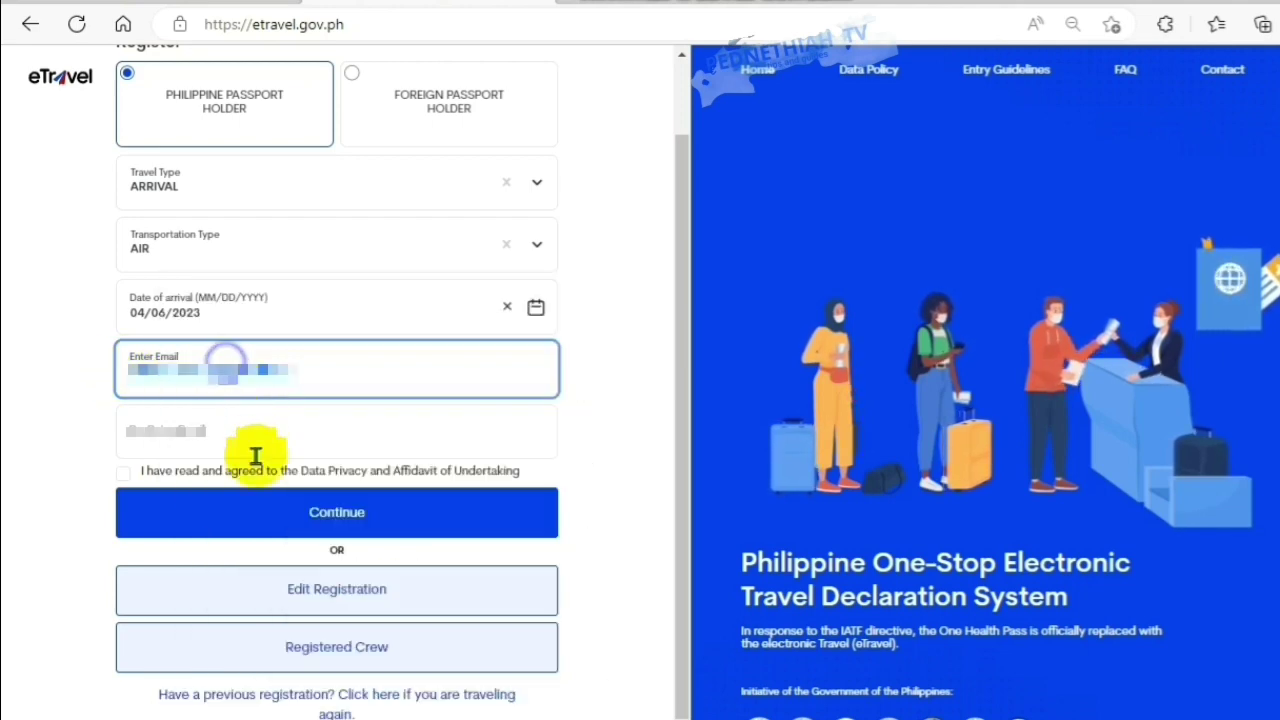
pyautogui.click(157, 429)
pyautogui.rightClick(152, 430)
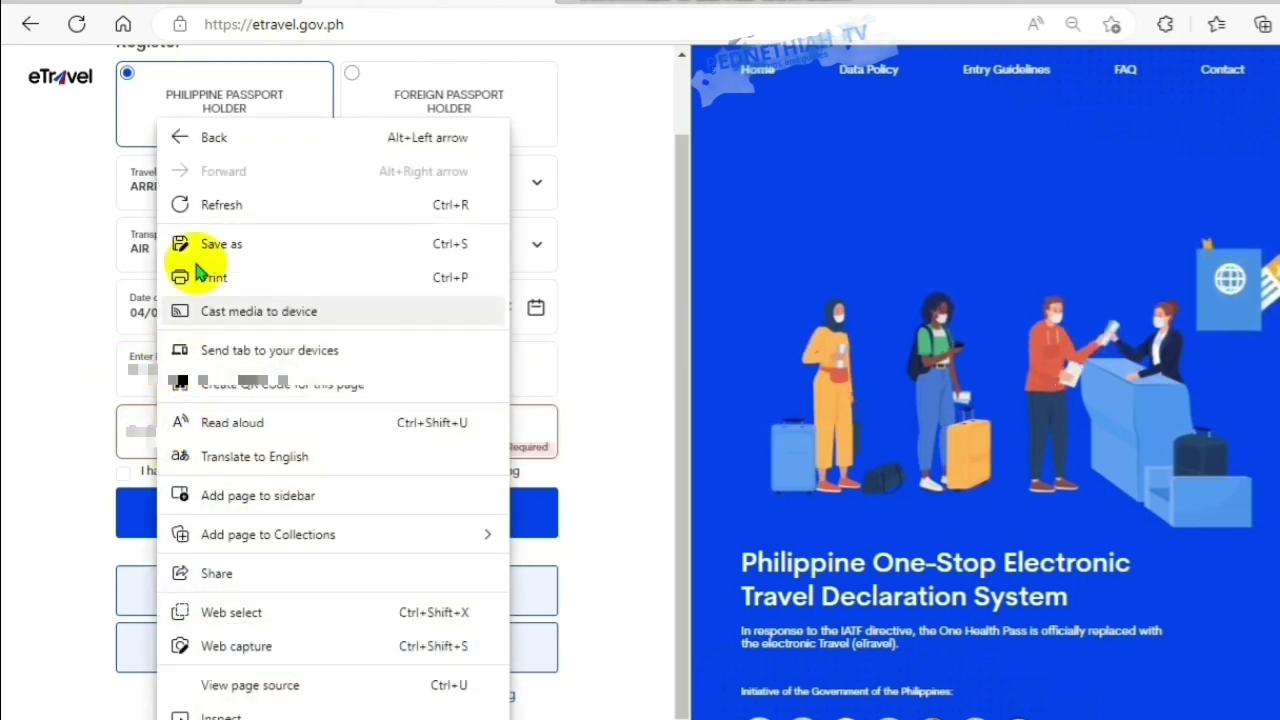
pyautogui.click(160, 435)
pyautogui.hotkey('ctrl', 'v')
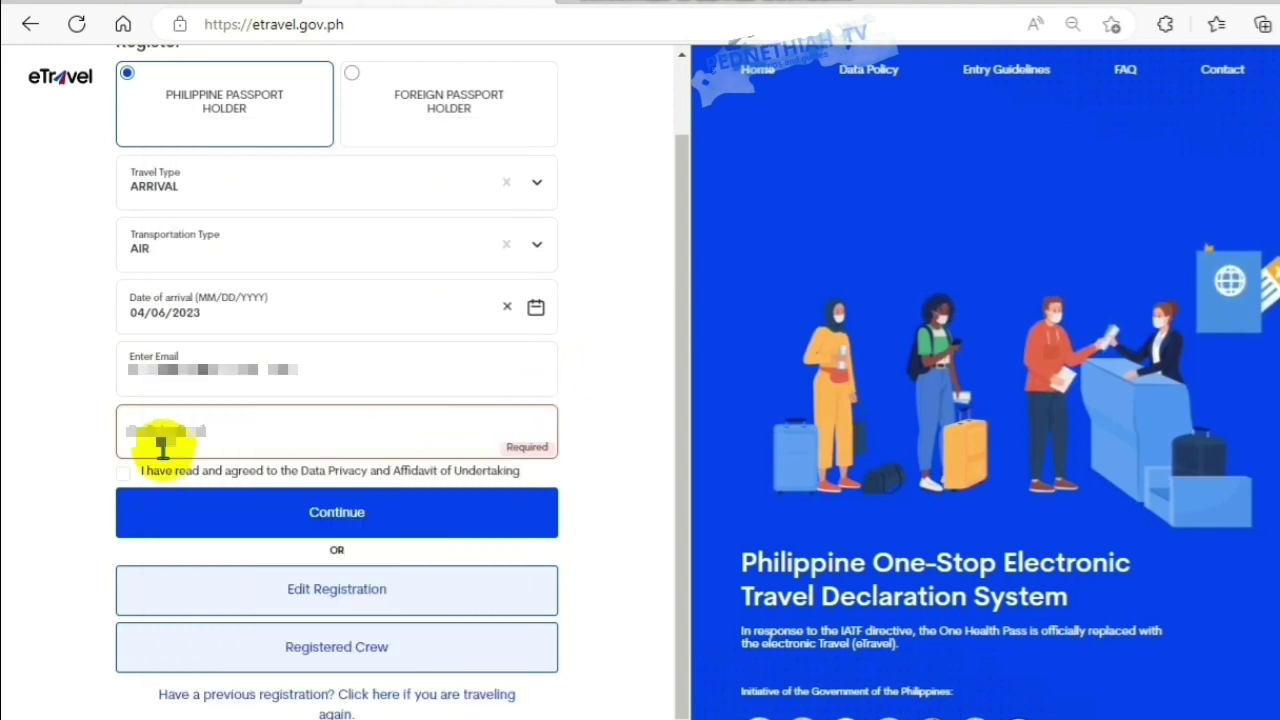
pyautogui.click(166, 433)
pyautogui.rightClick(166, 431)
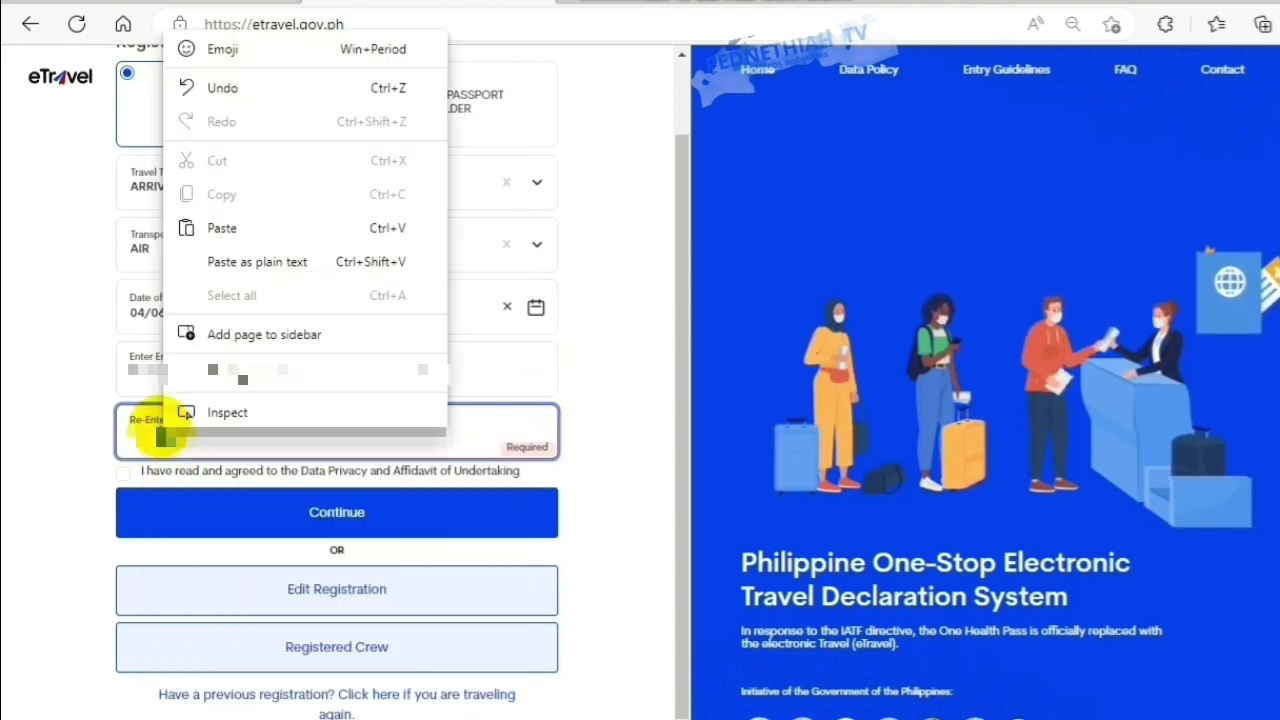
pyautogui.click(222, 230)
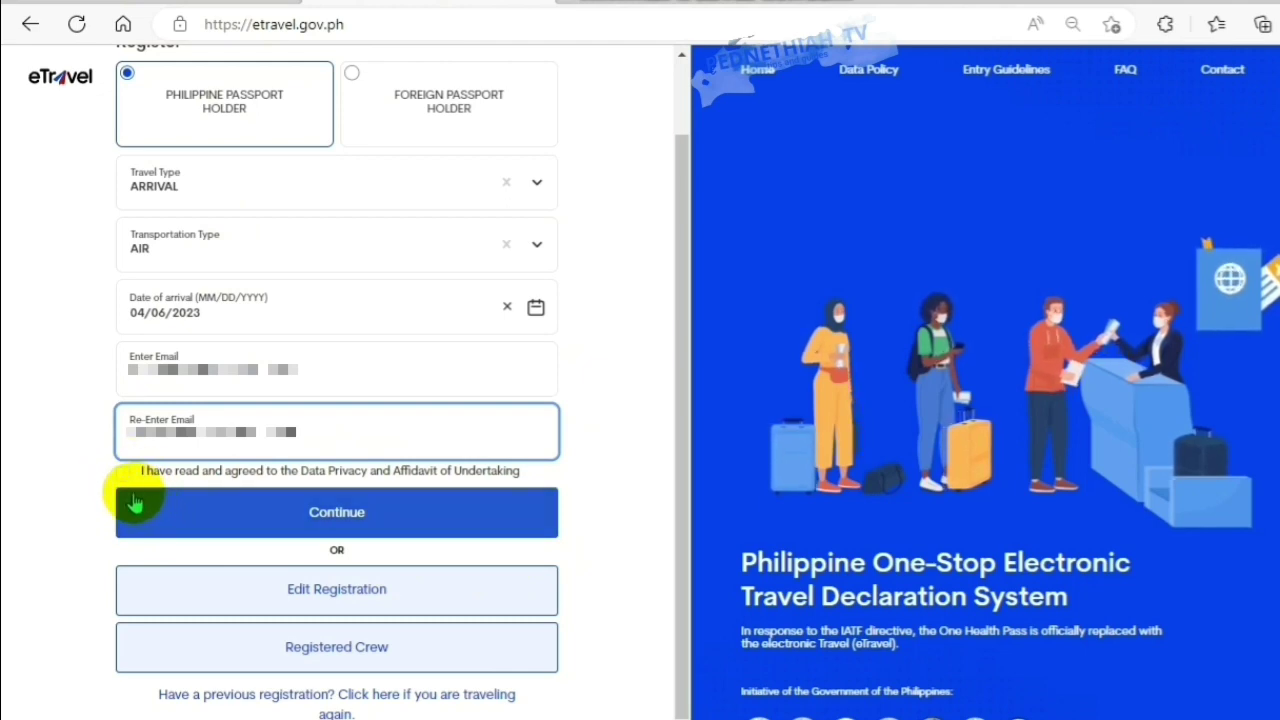
pyautogui.click(129, 471)
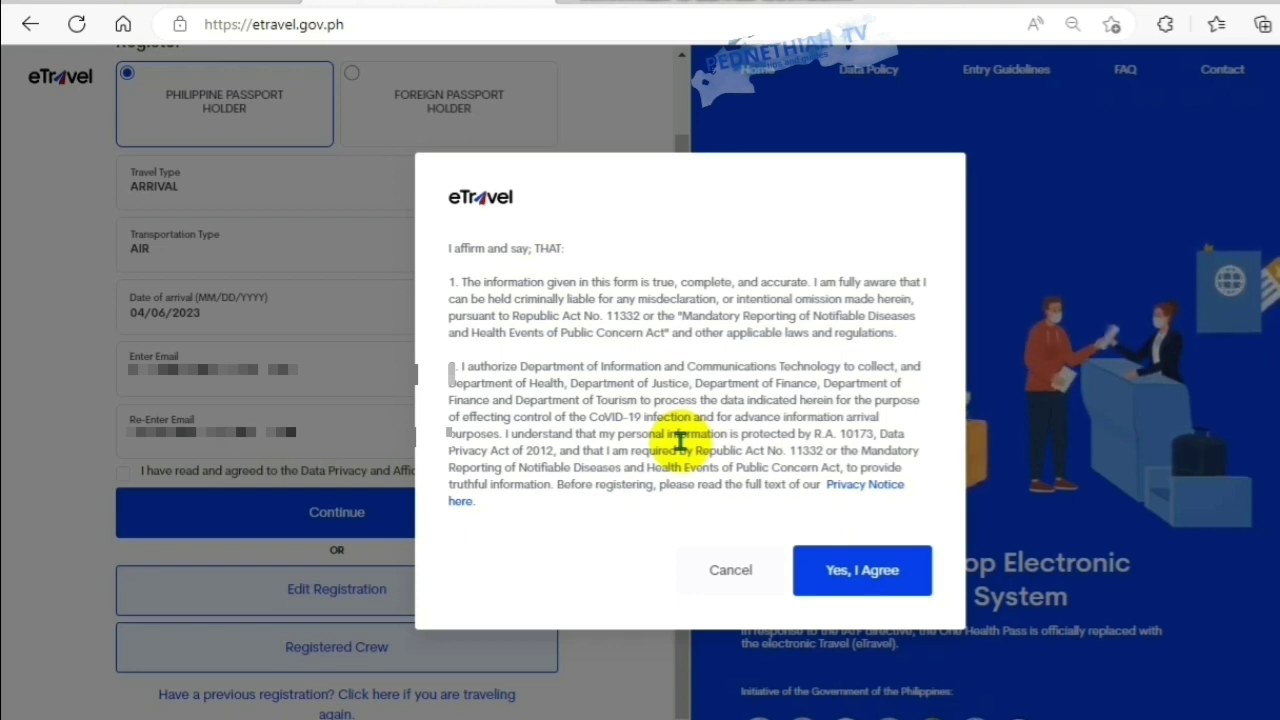
# Accept the Data Privacy affirmation with 'Yes, I Agree' and continue to the Personal Profile form
pyautogui.click(858, 571)
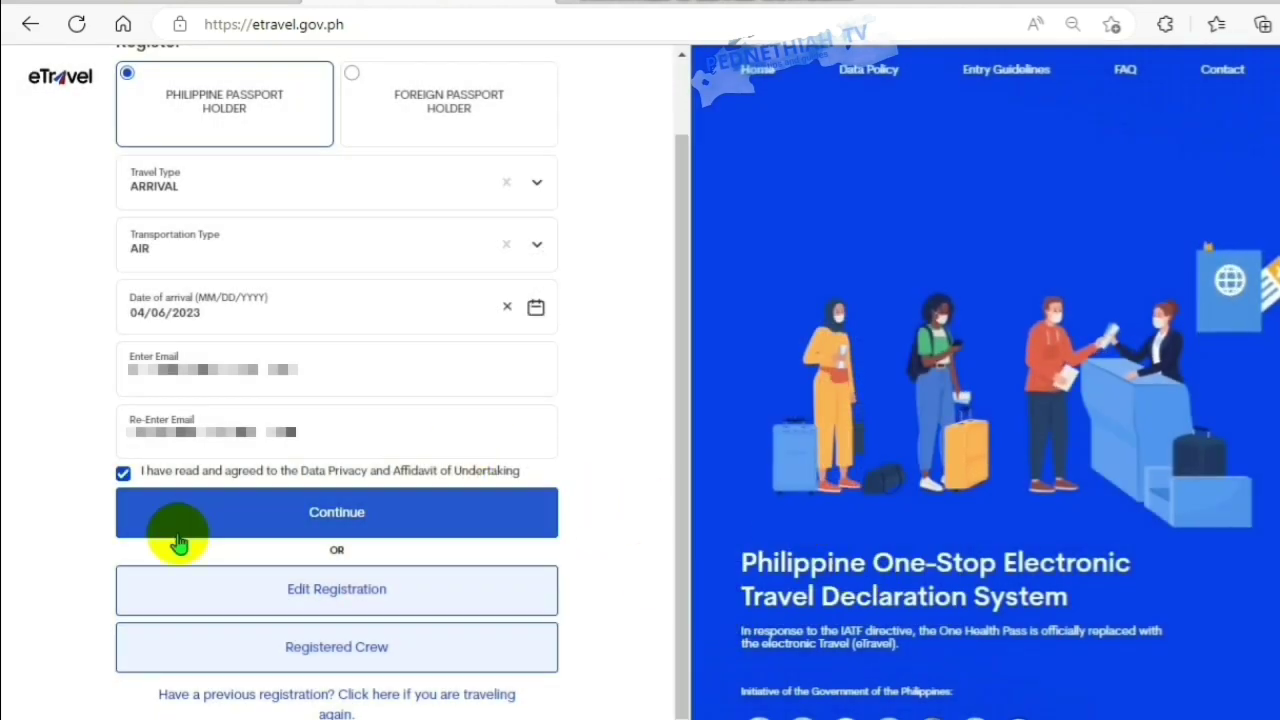
pyautogui.click(337, 518)
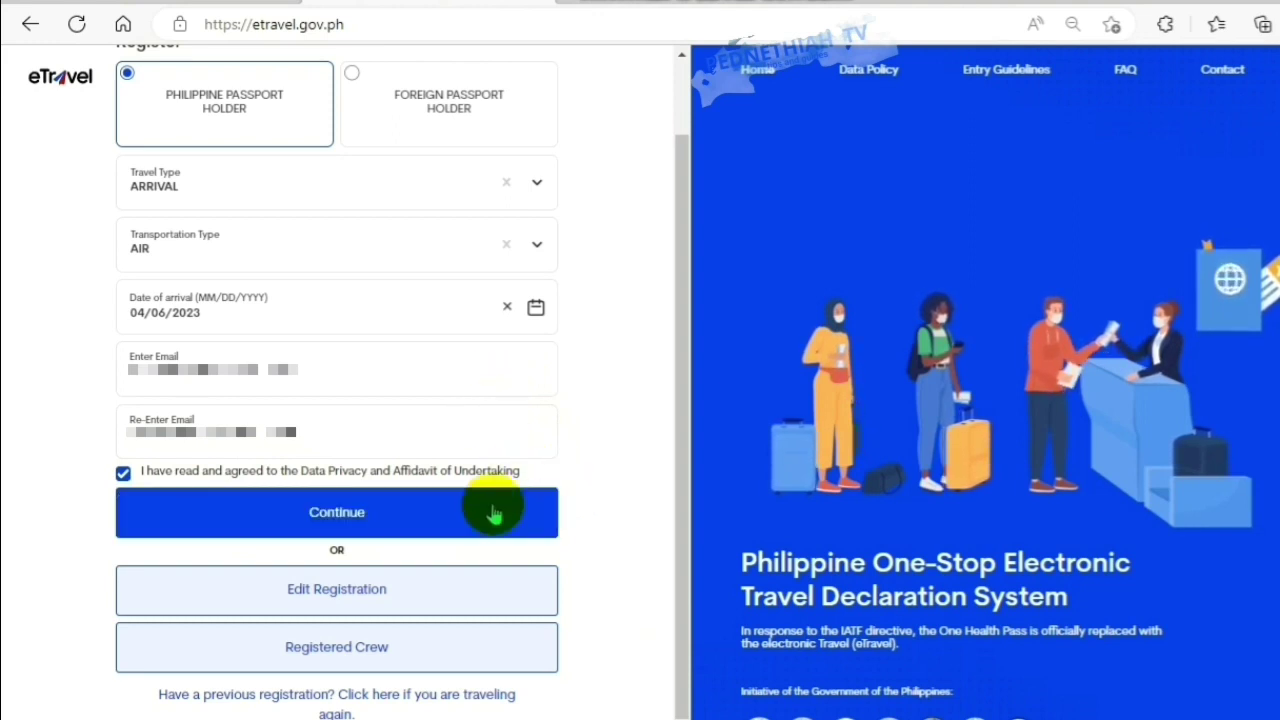
pyautogui.click(340, 518)
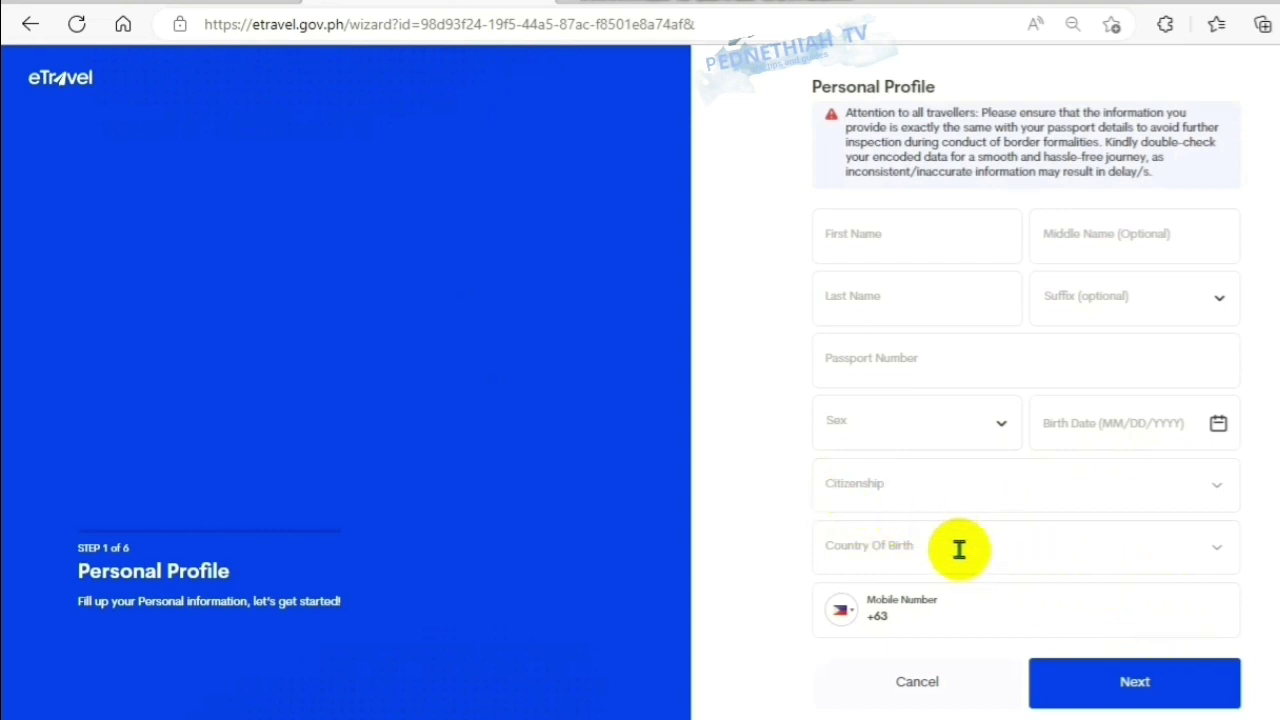
# Set citizenship to Filipino, enter the last name, leave suffix blank, and enter the passport number
pyautogui.click(1218, 492)
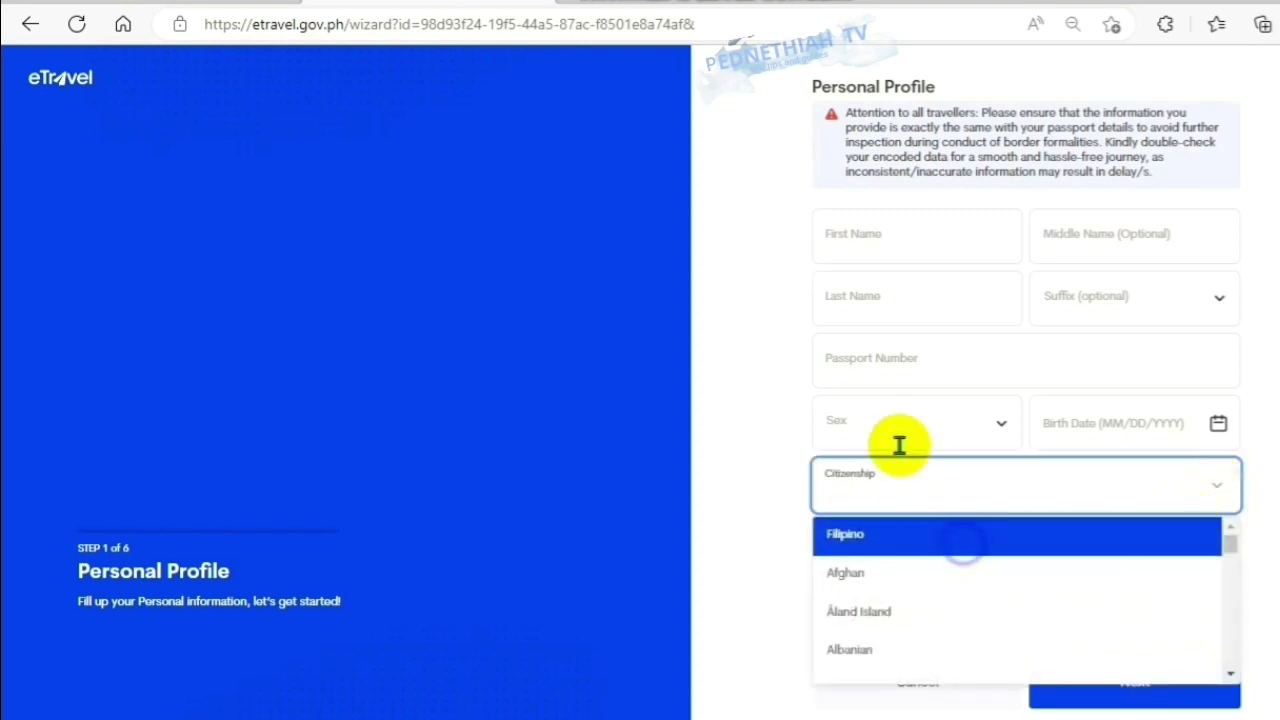
pyautogui.click(855, 237)
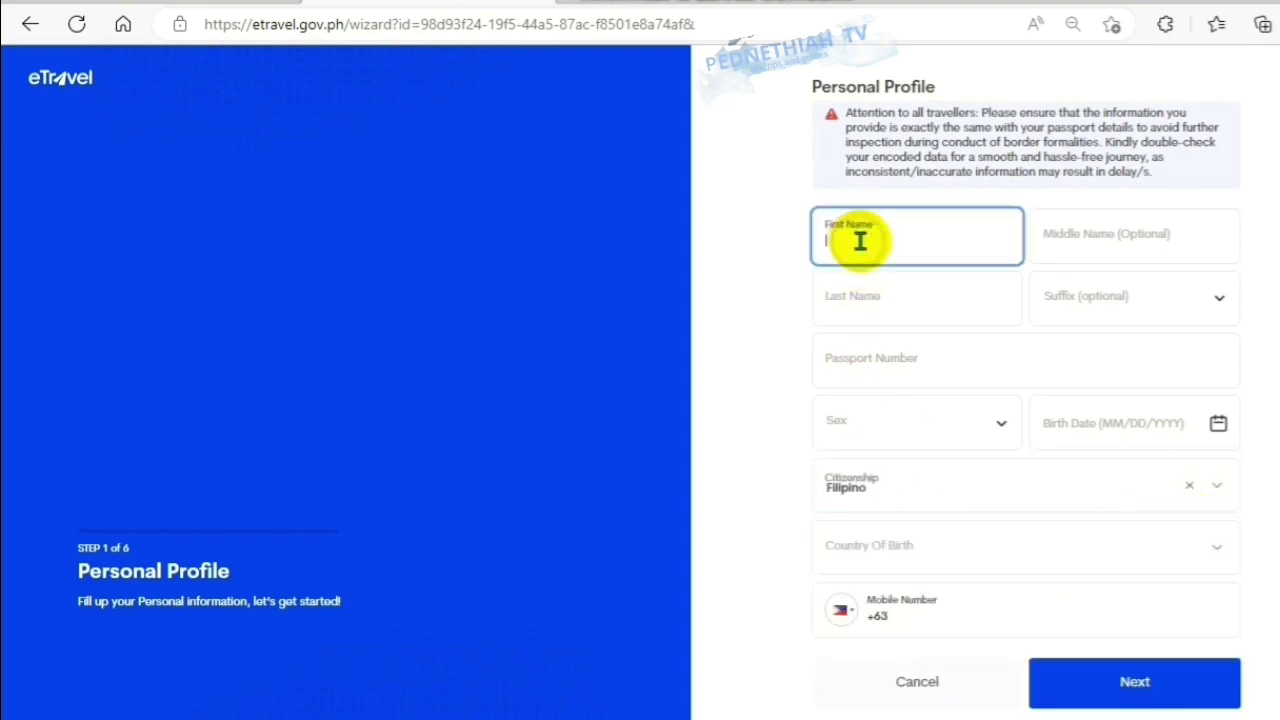
pyautogui.click(892, 299)
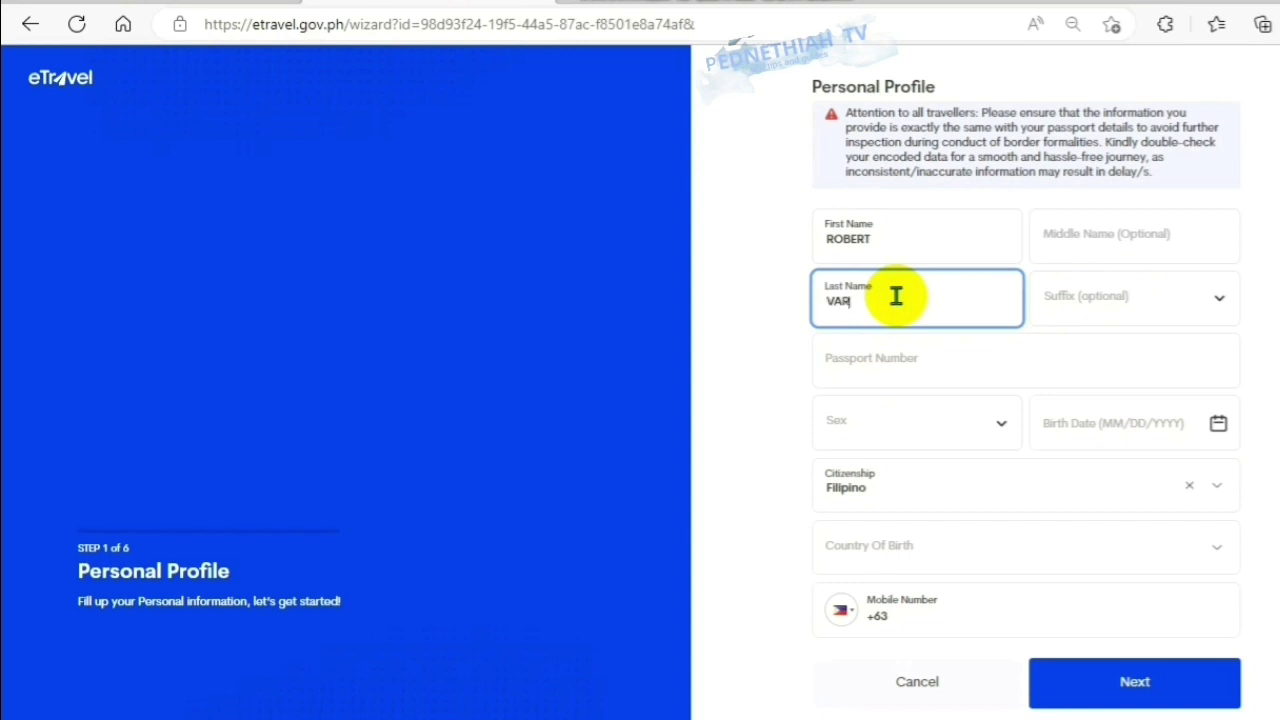
pyautogui.click(1222, 297)
pyautogui.click(1100, 300)
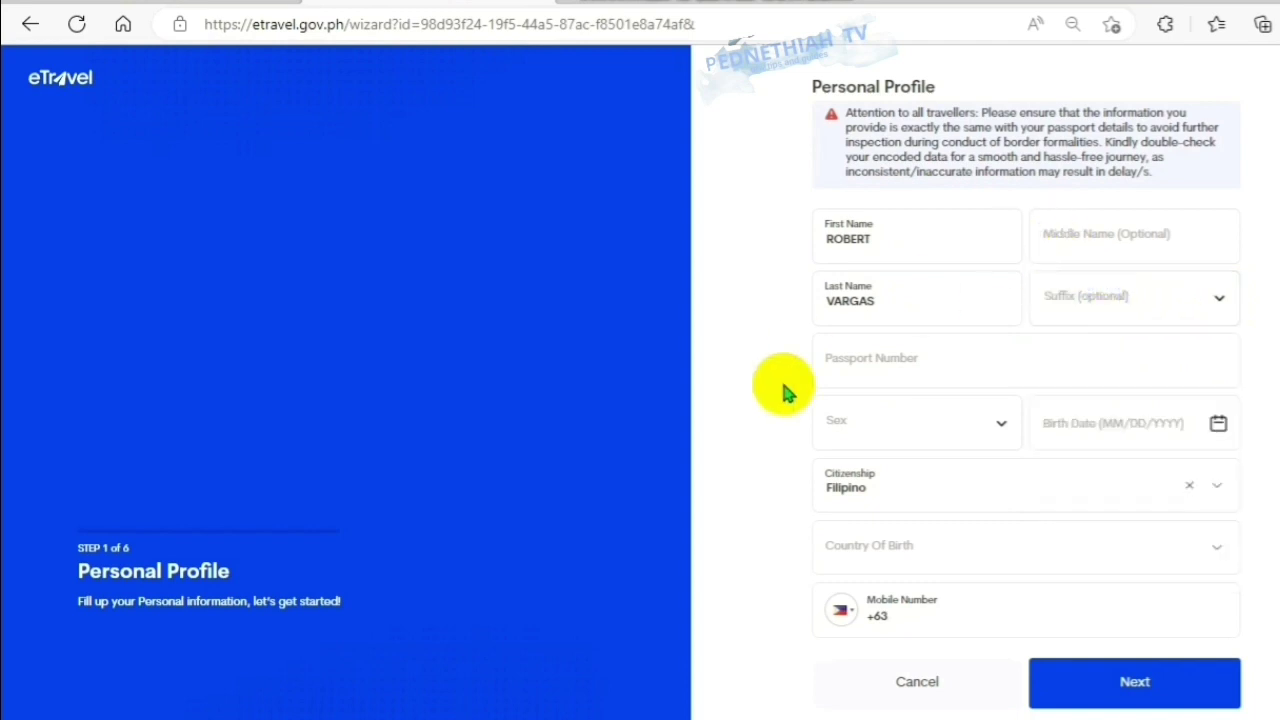
pyautogui.click(870, 370)
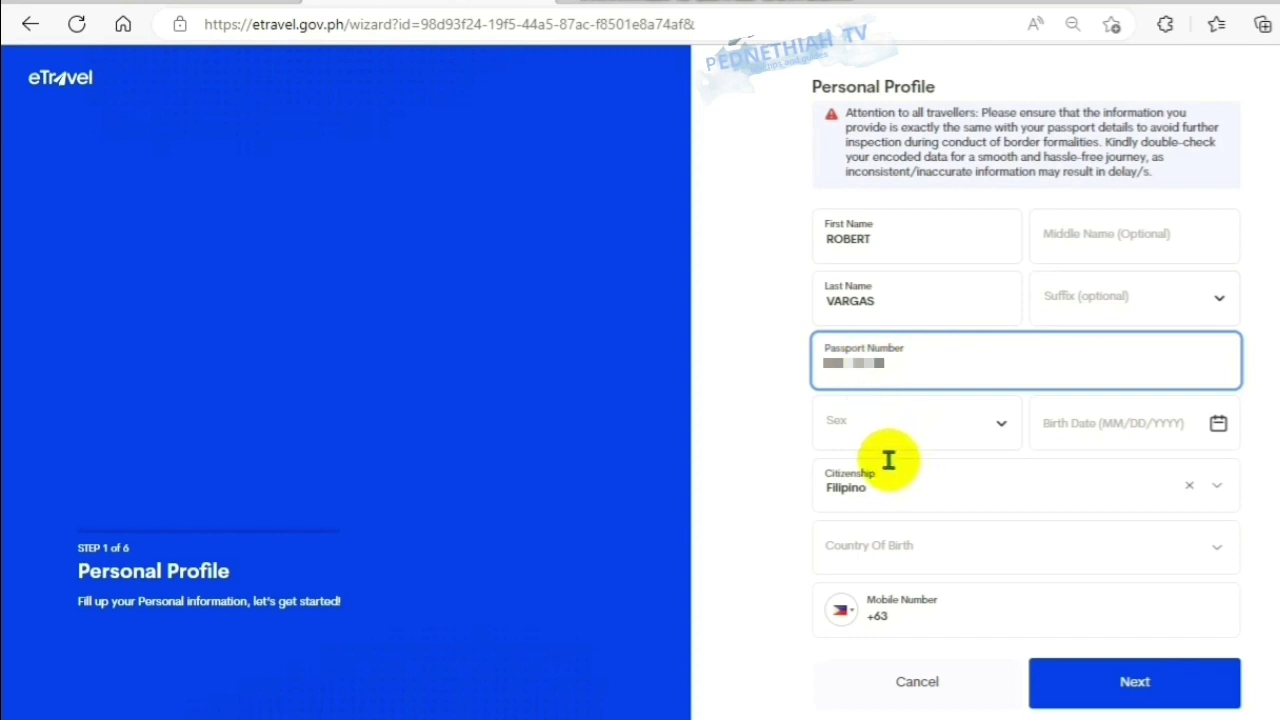
pyautogui.click(992, 423)
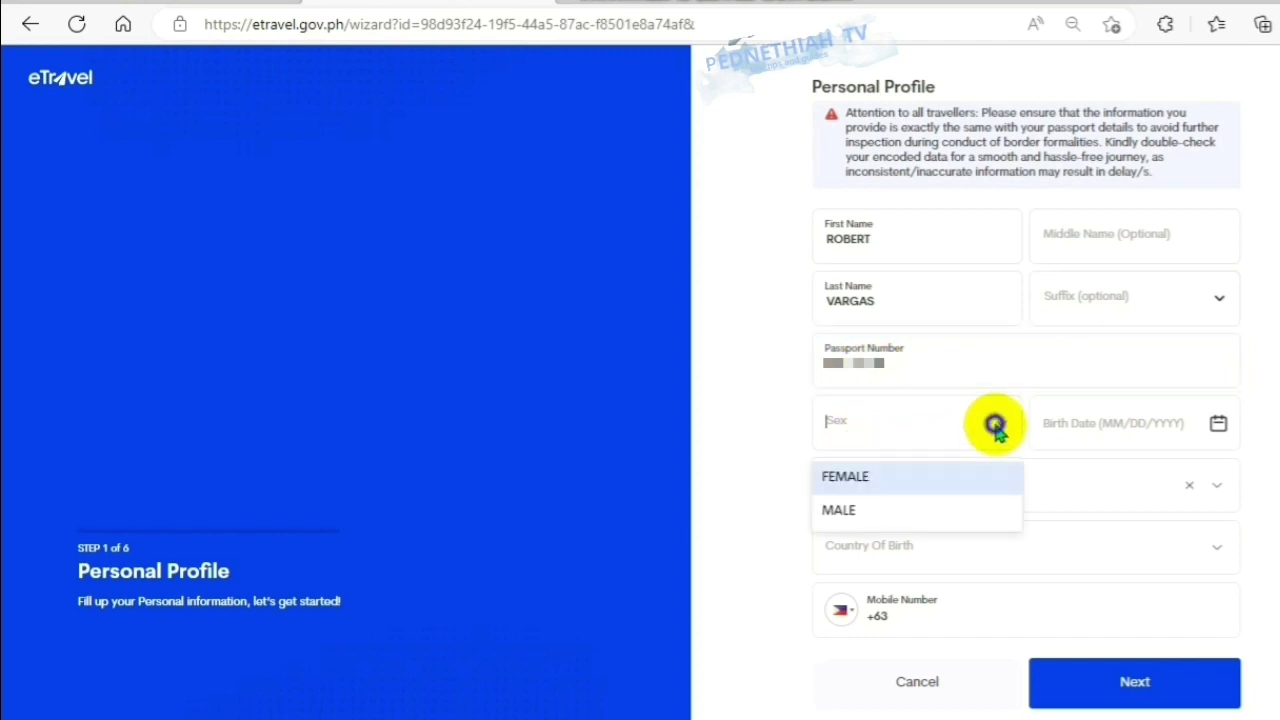
pyautogui.click(891, 479)
pyautogui.click(1218, 423)
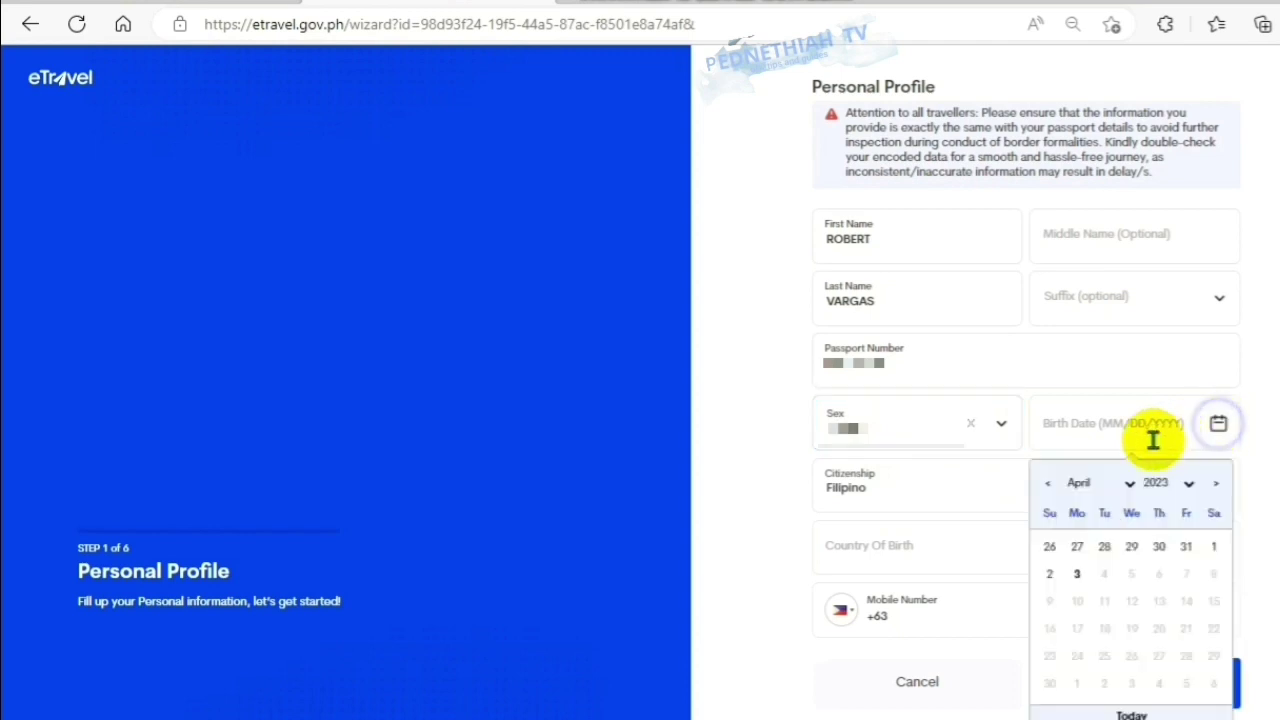
pyautogui.click(1071, 575)
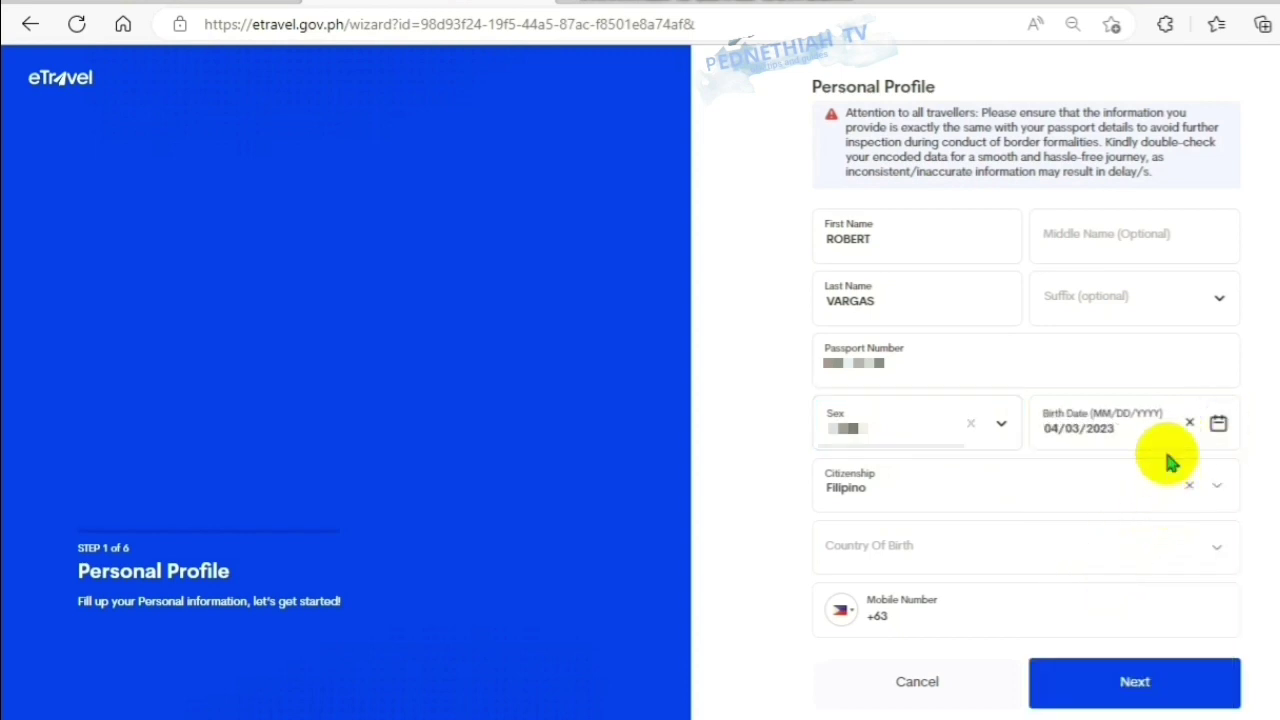
pyautogui.click(1112, 430)
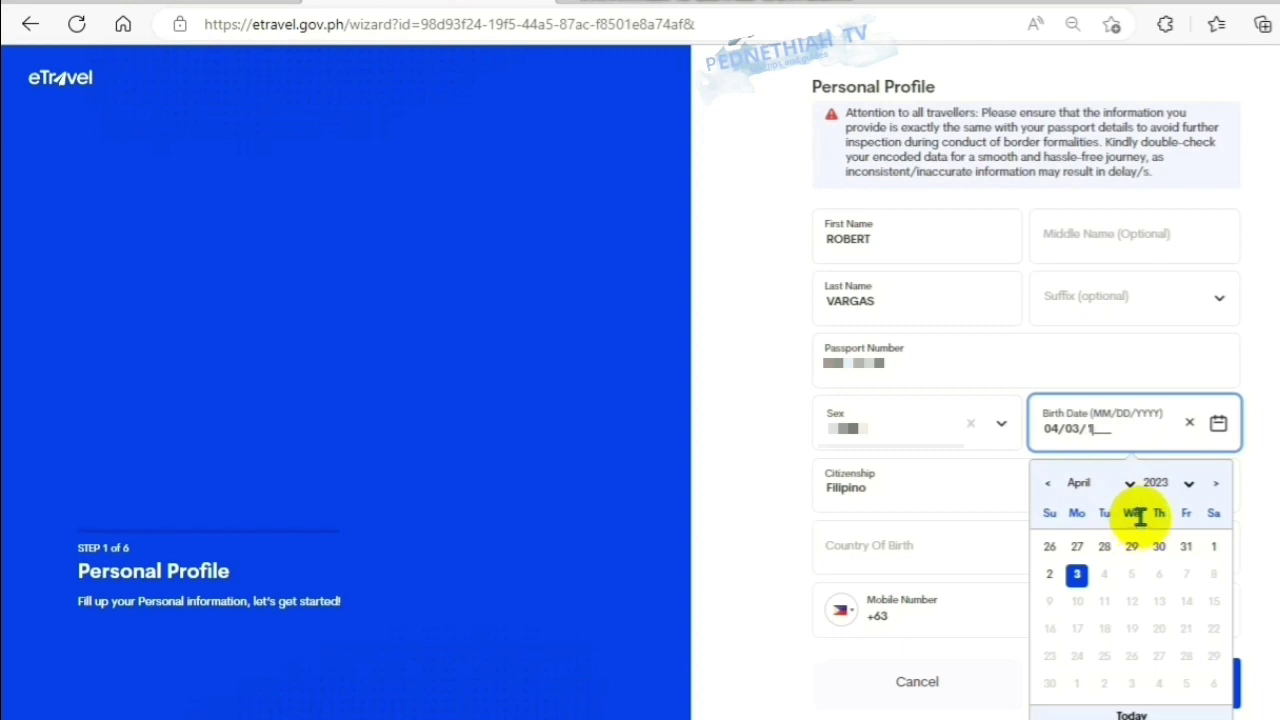
pyautogui.write('1985')
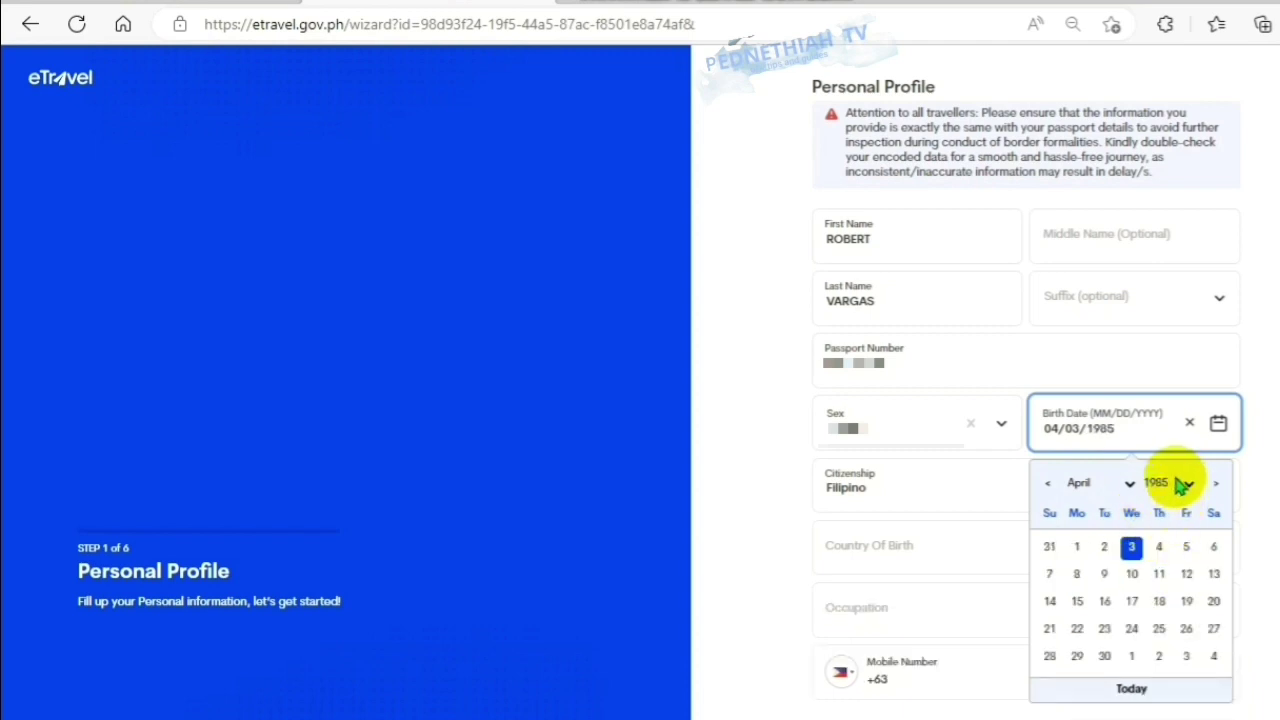
pyautogui.press('BackSpace')
pyautogui.write('6')
pyautogui.click(1267, 496)
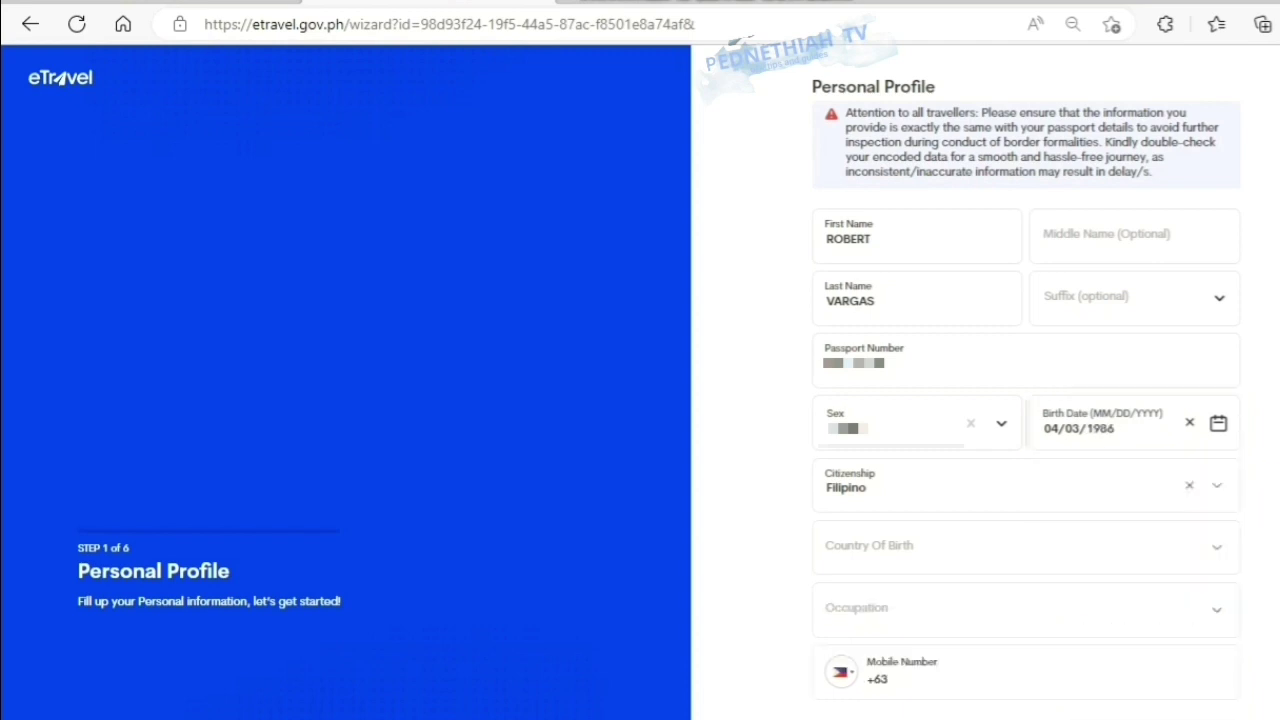
# Set country of birth to Philippines and occupation to Others, enter the mobile number, and submit the profile
pyautogui.click(1215, 546)
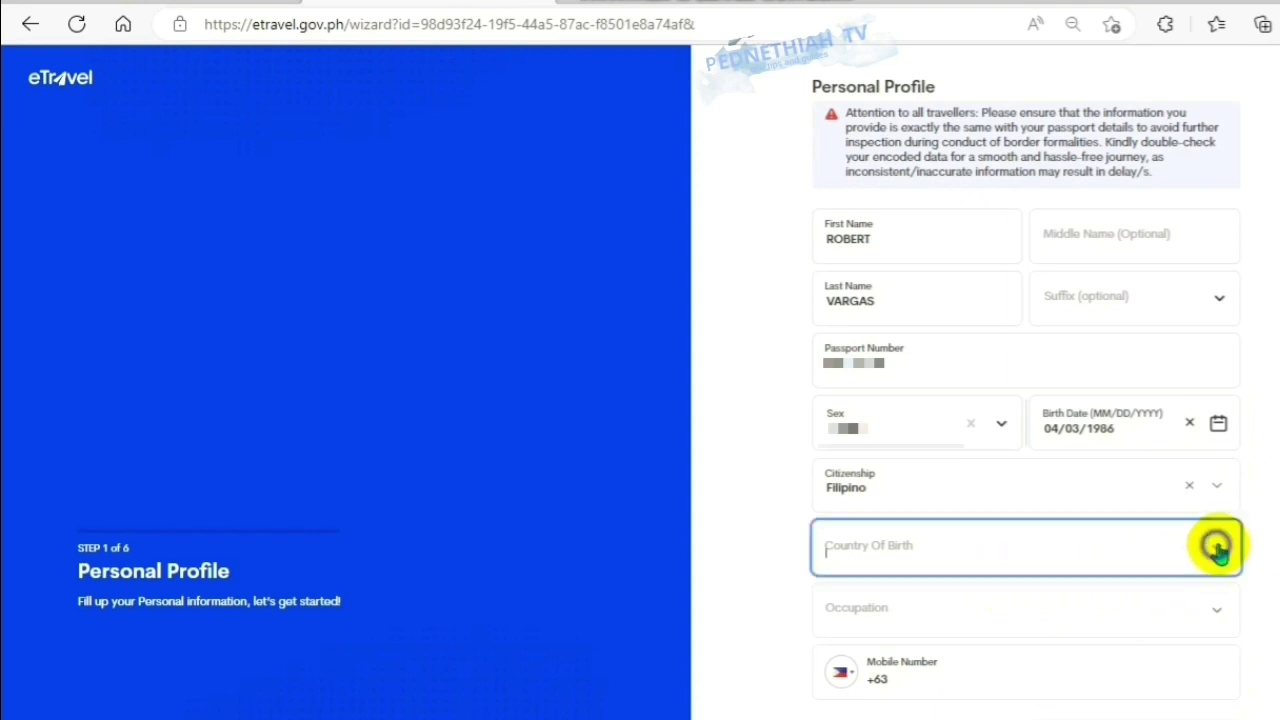
pyautogui.click(935, 600)
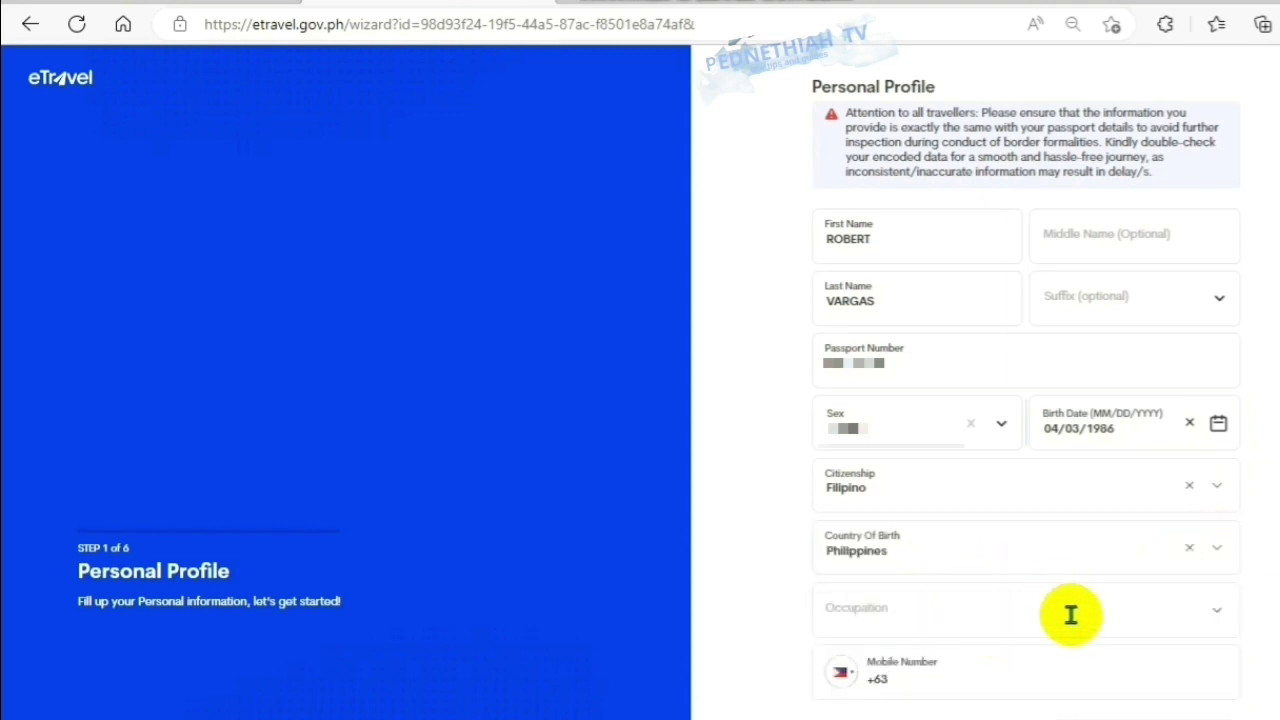
pyautogui.click(1114, 612)
pyautogui.click(1218, 610)
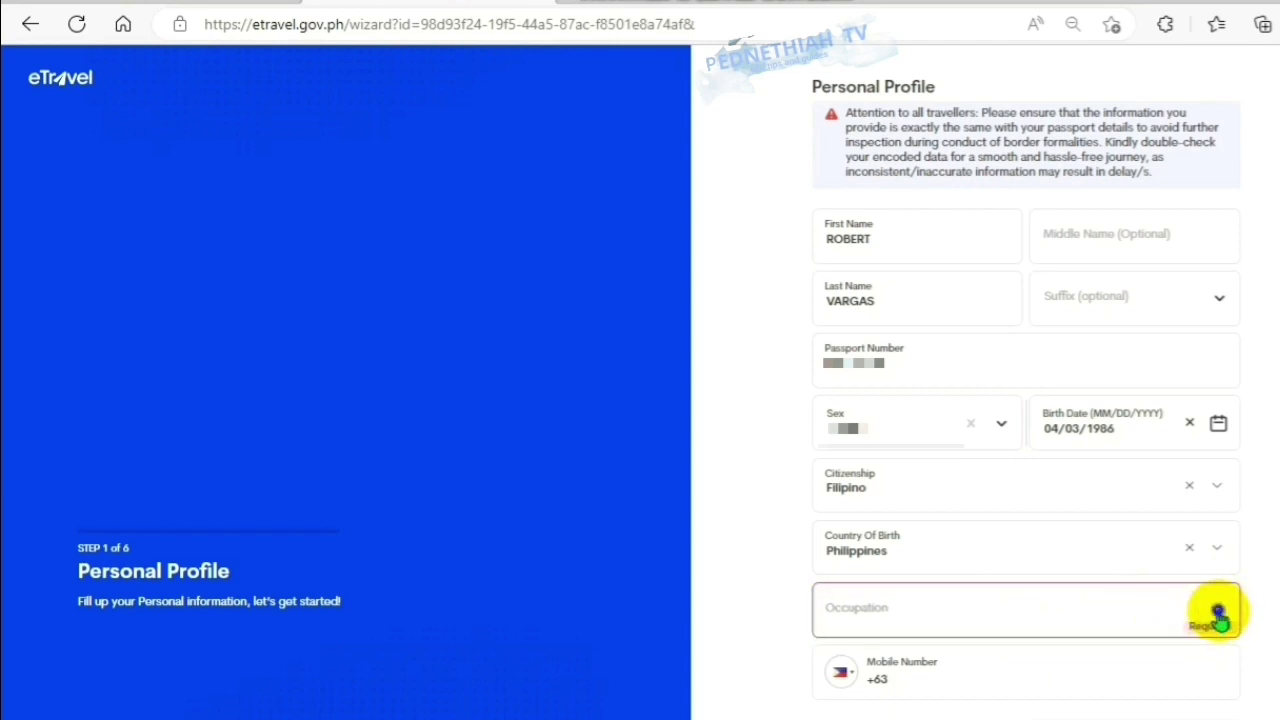
pyautogui.click(1218, 612)
pyautogui.scroll(-4, 1020, 623)
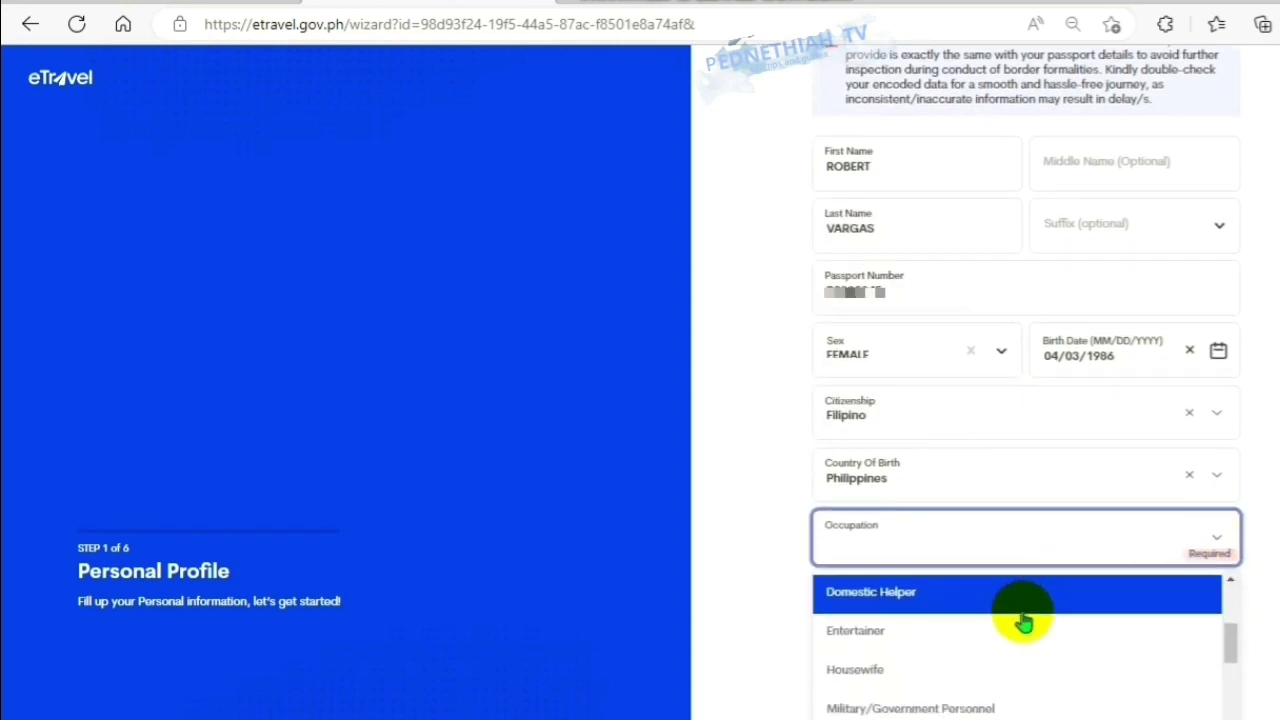
pyautogui.scroll(-3, 1024, 622)
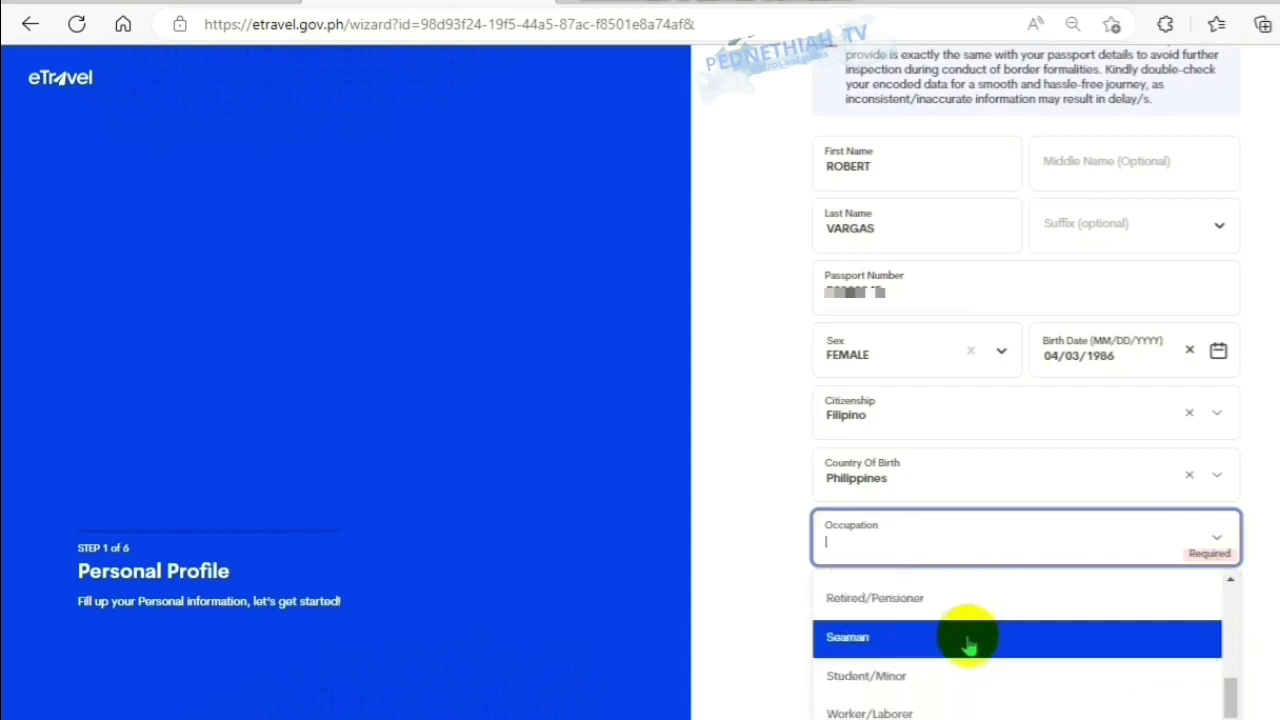
pyautogui.scroll(5, 1229, 670)
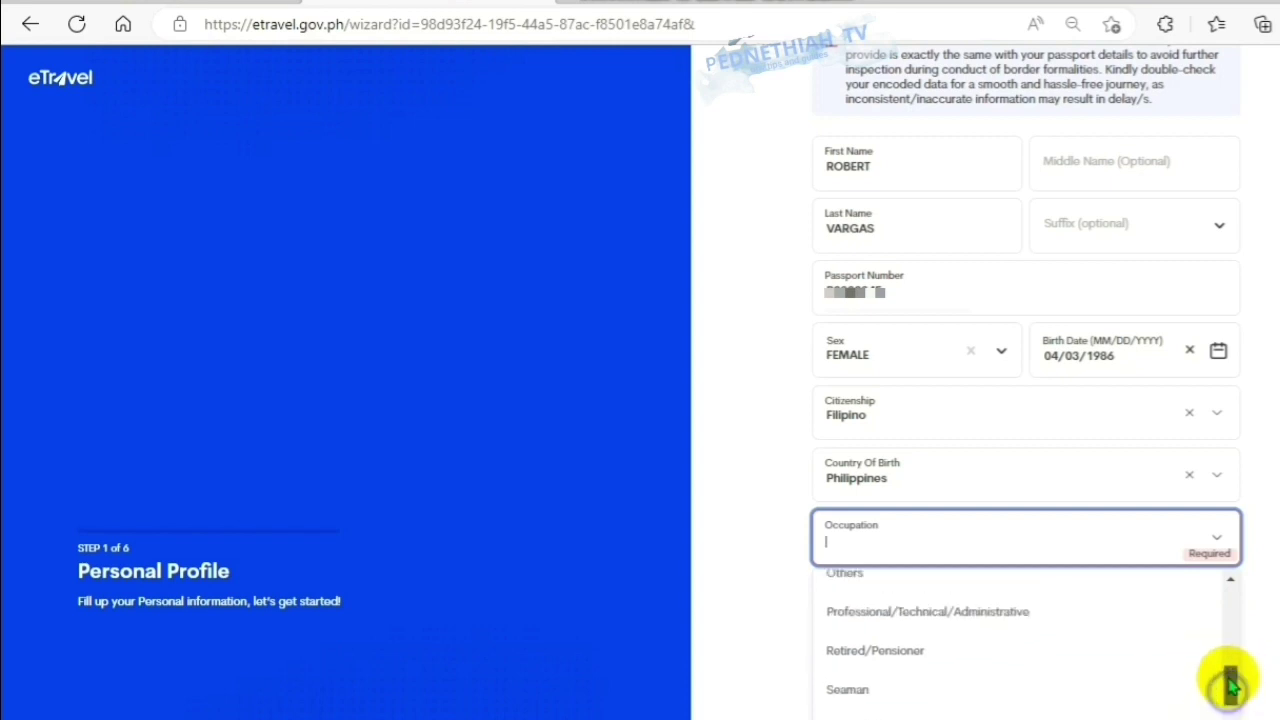
pyautogui.click(849, 698)
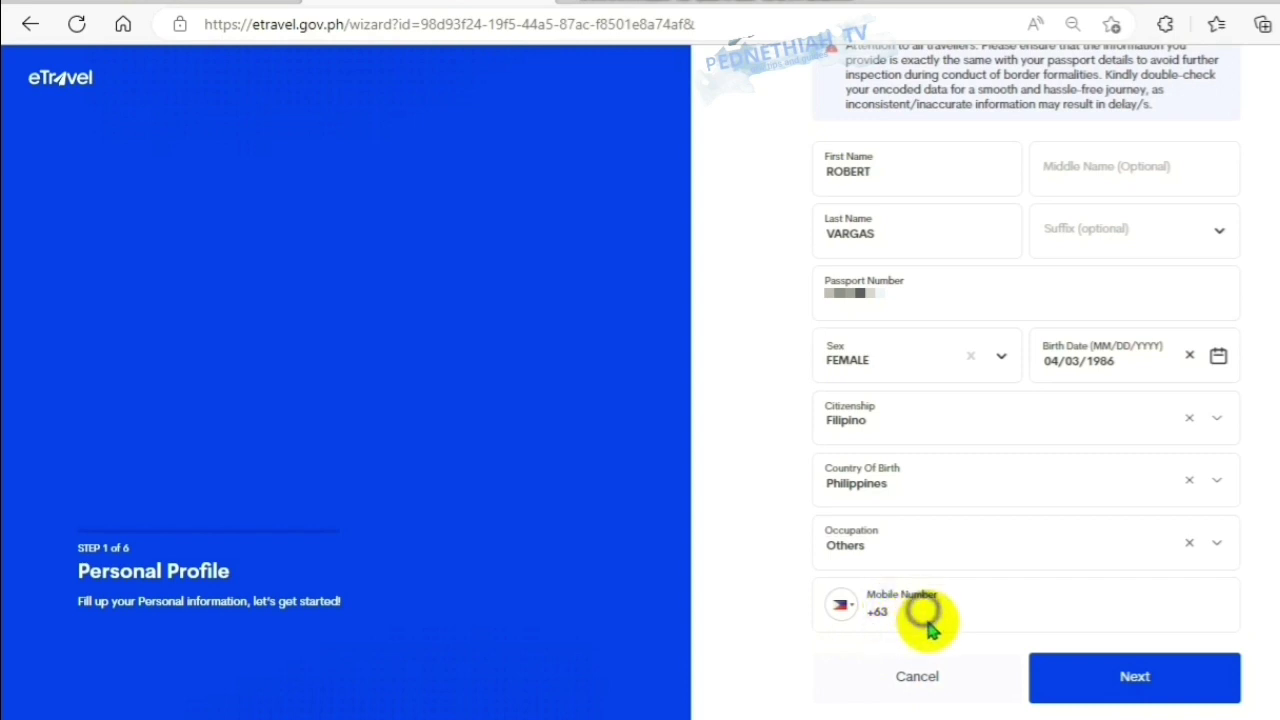
pyautogui.click(991, 608)
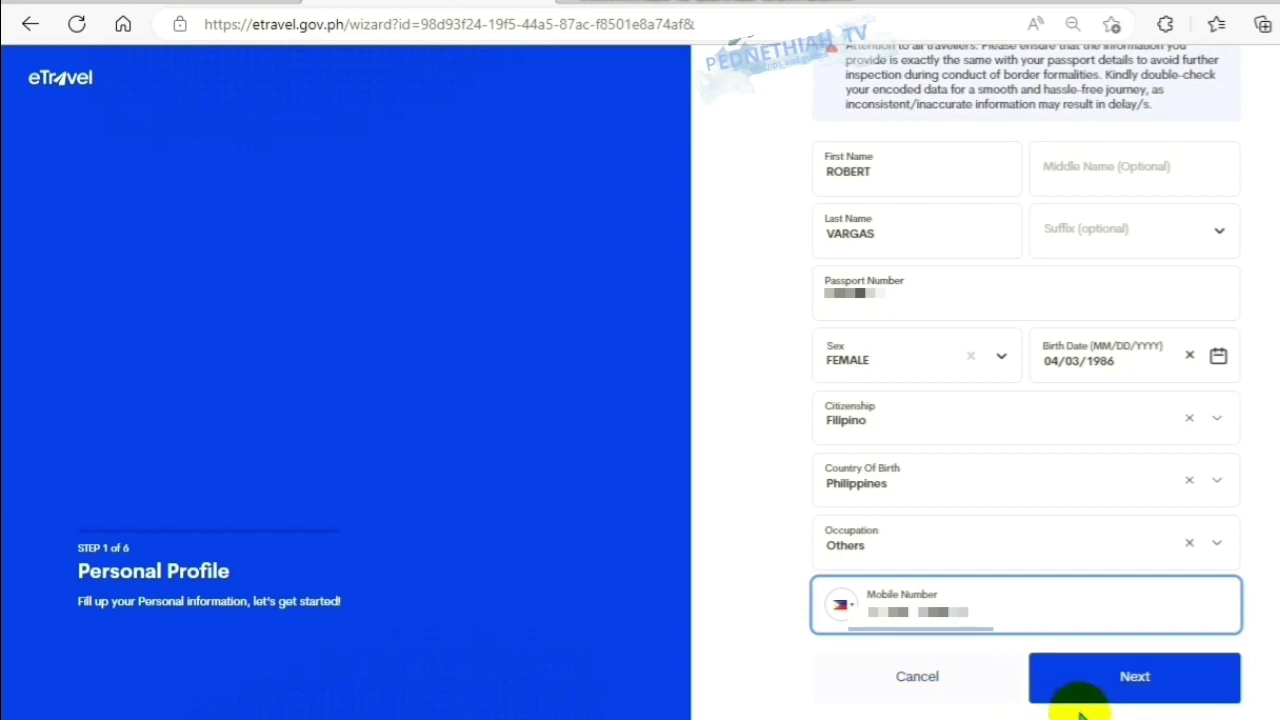
pyautogui.click(1143, 678)
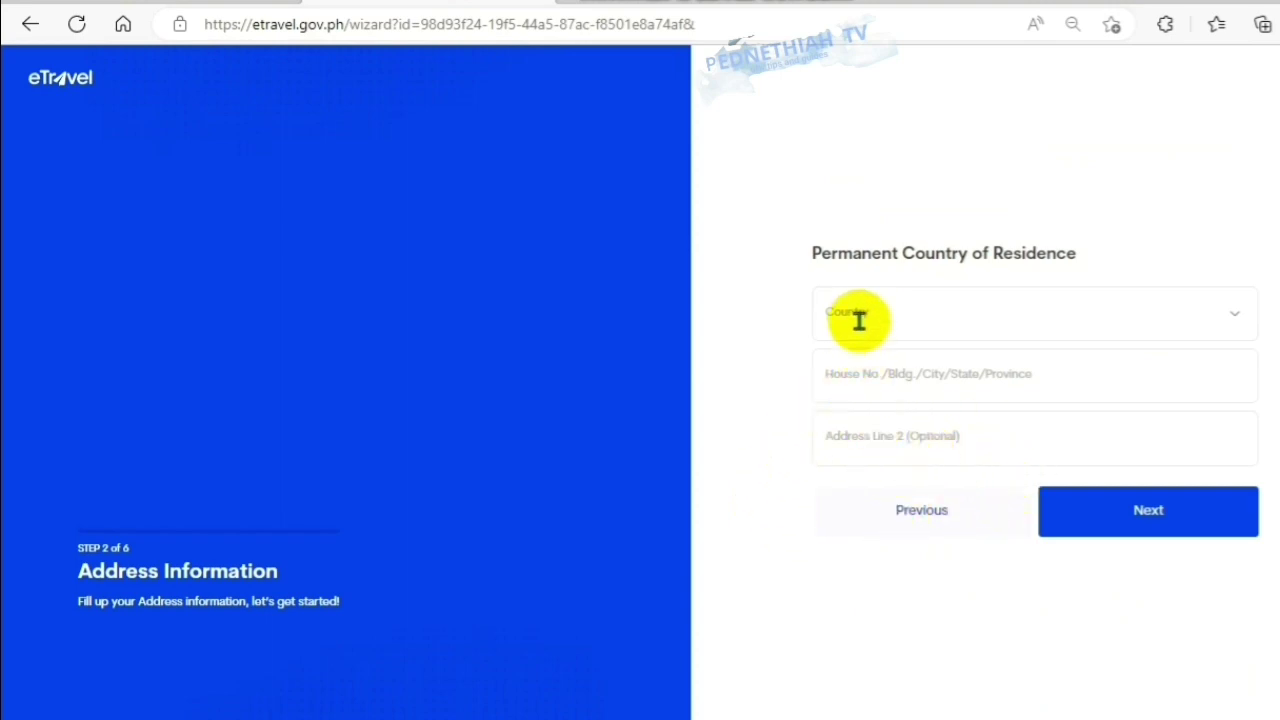
# Set the residence country to Philippines and the province to CAVITE
pyautogui.click(957, 318)
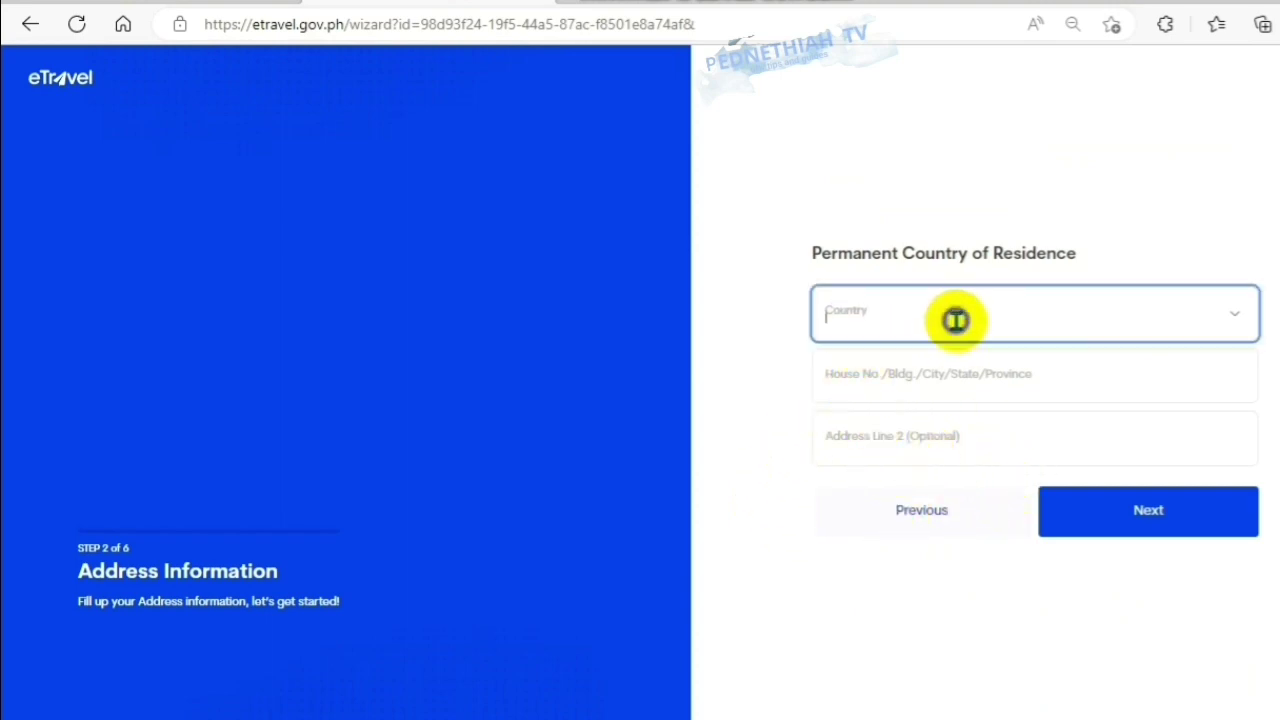
pyautogui.click(1238, 320)
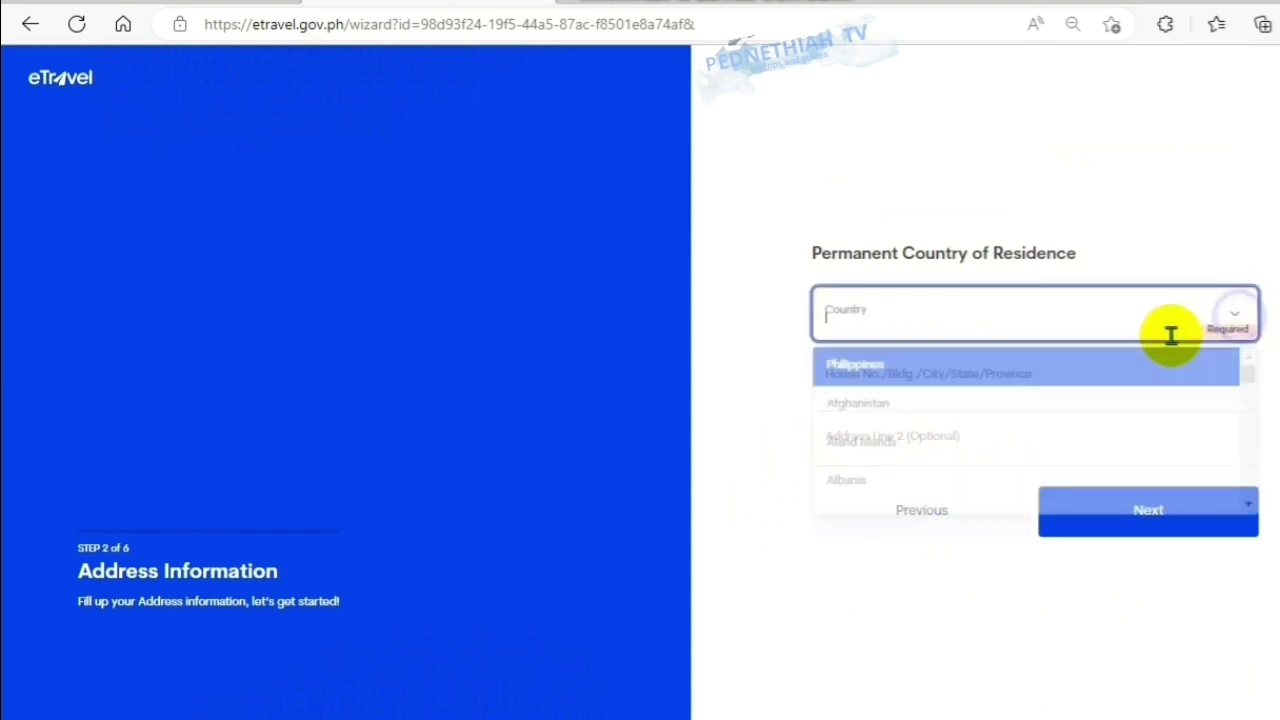
pyautogui.click(929, 368)
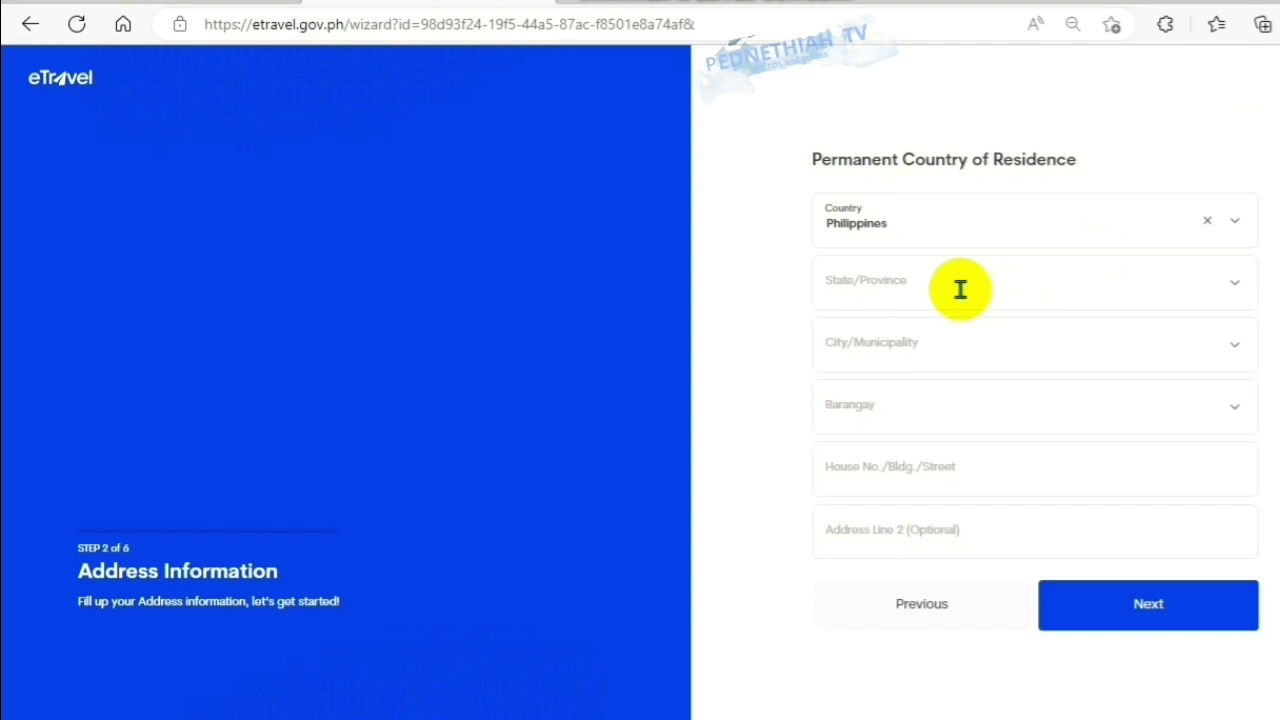
pyautogui.click(1232, 290)
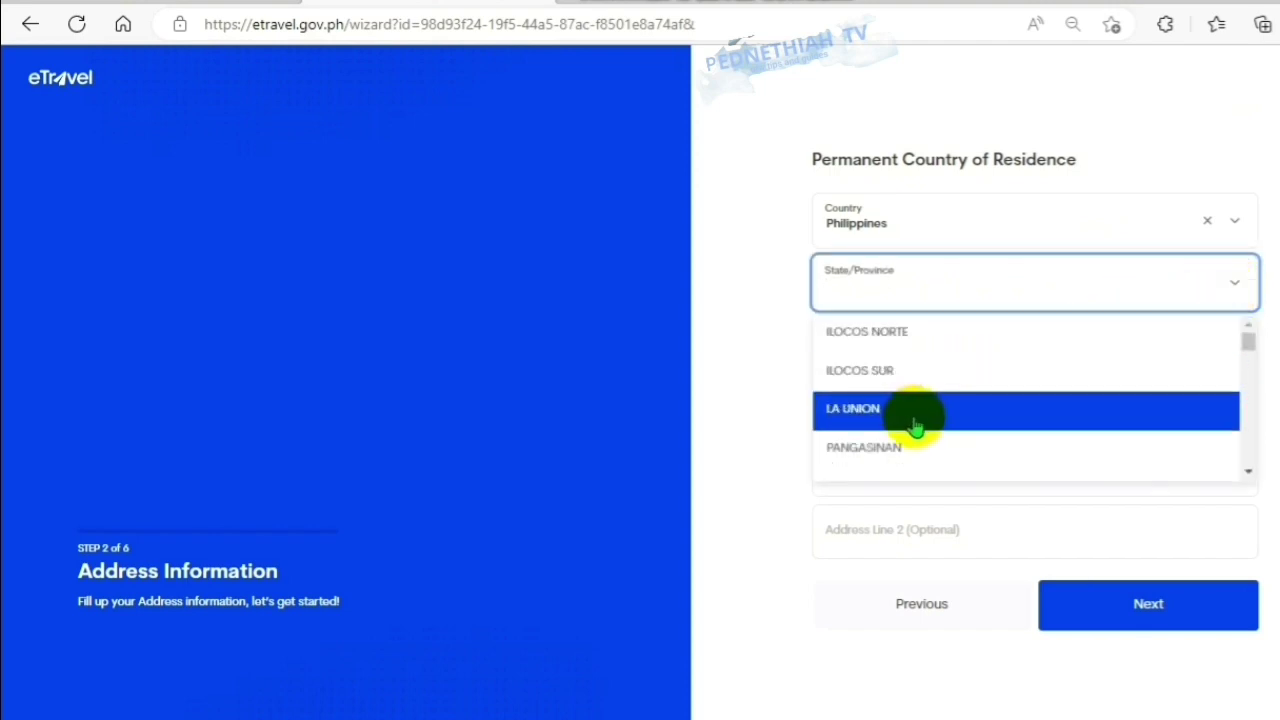
pyautogui.write('CA')
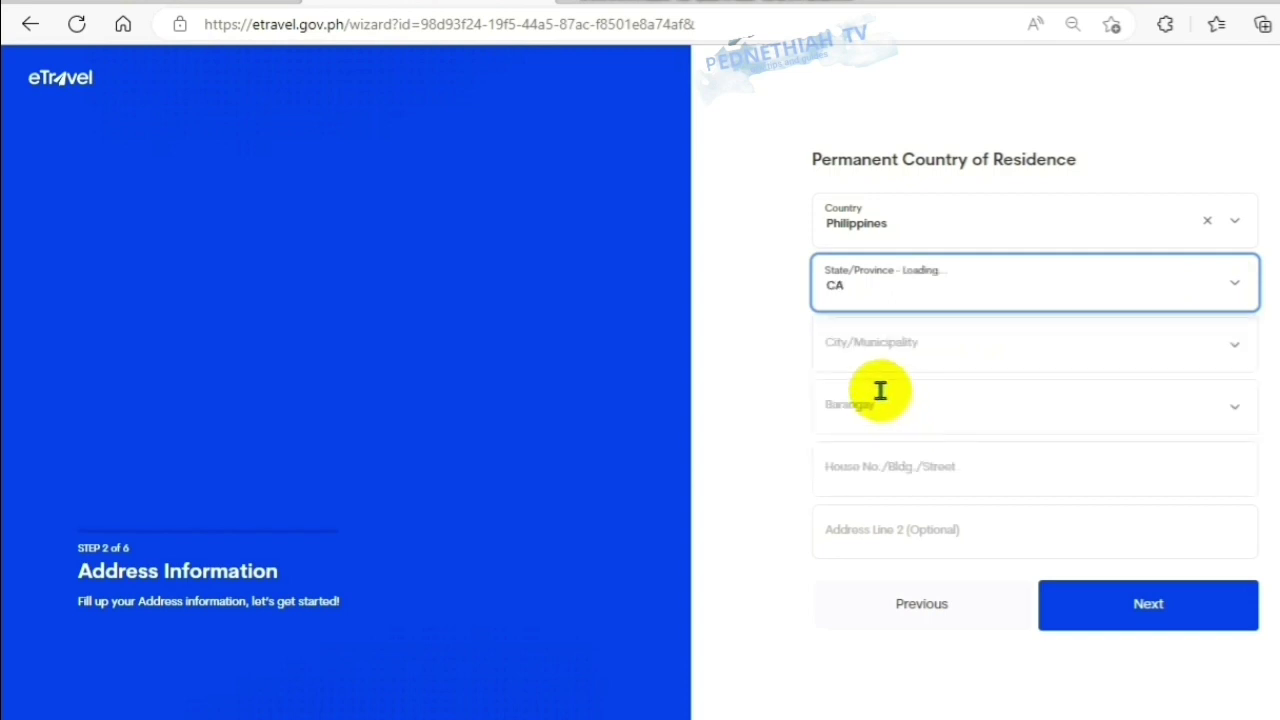
pyautogui.click(877, 440)
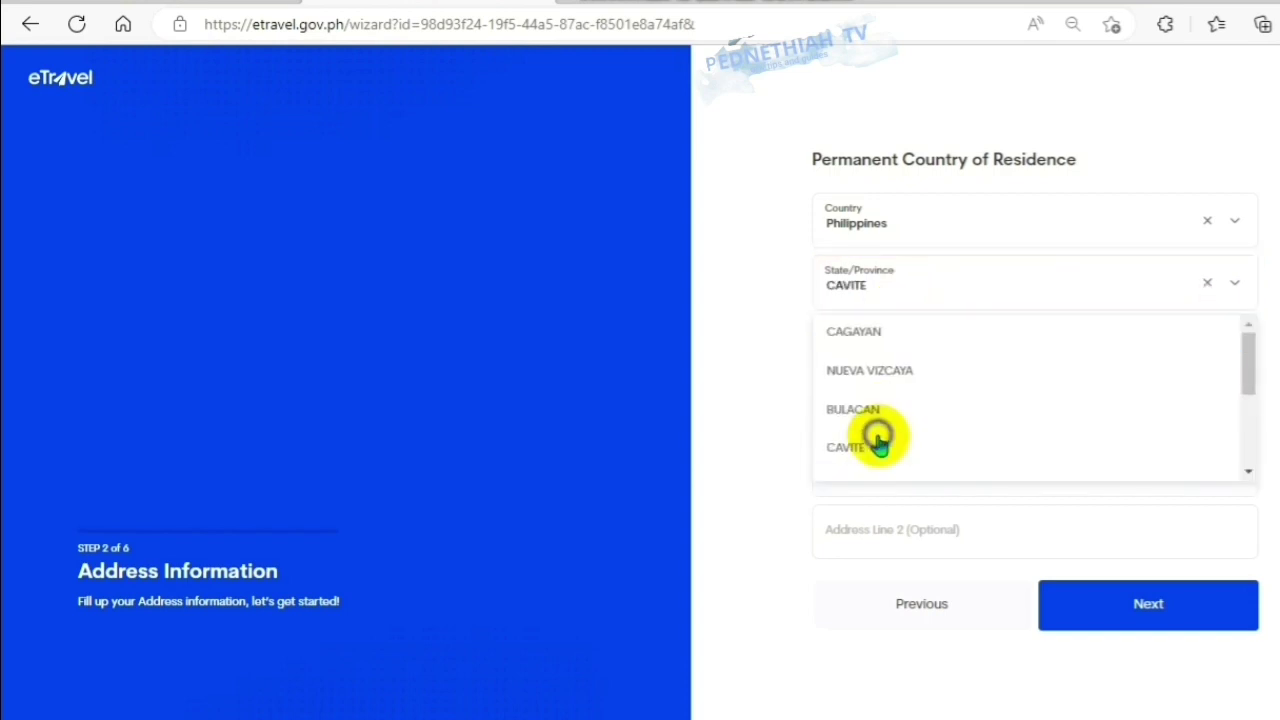
# Set city CITY OF DASMARIÑAS, barangay Salawag, street 123 ST, and submit the address
pyautogui.click(907, 355)
pyautogui.write('DA')
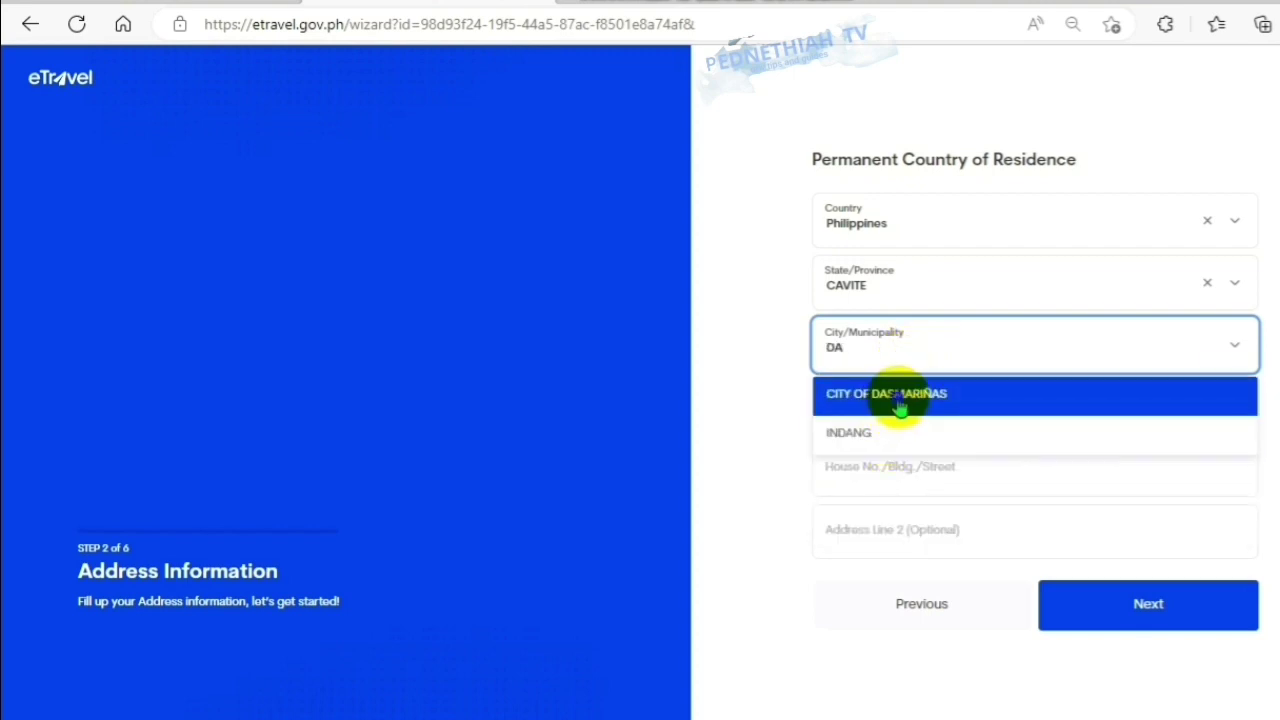
pyautogui.click(899, 400)
pyautogui.click(895, 412)
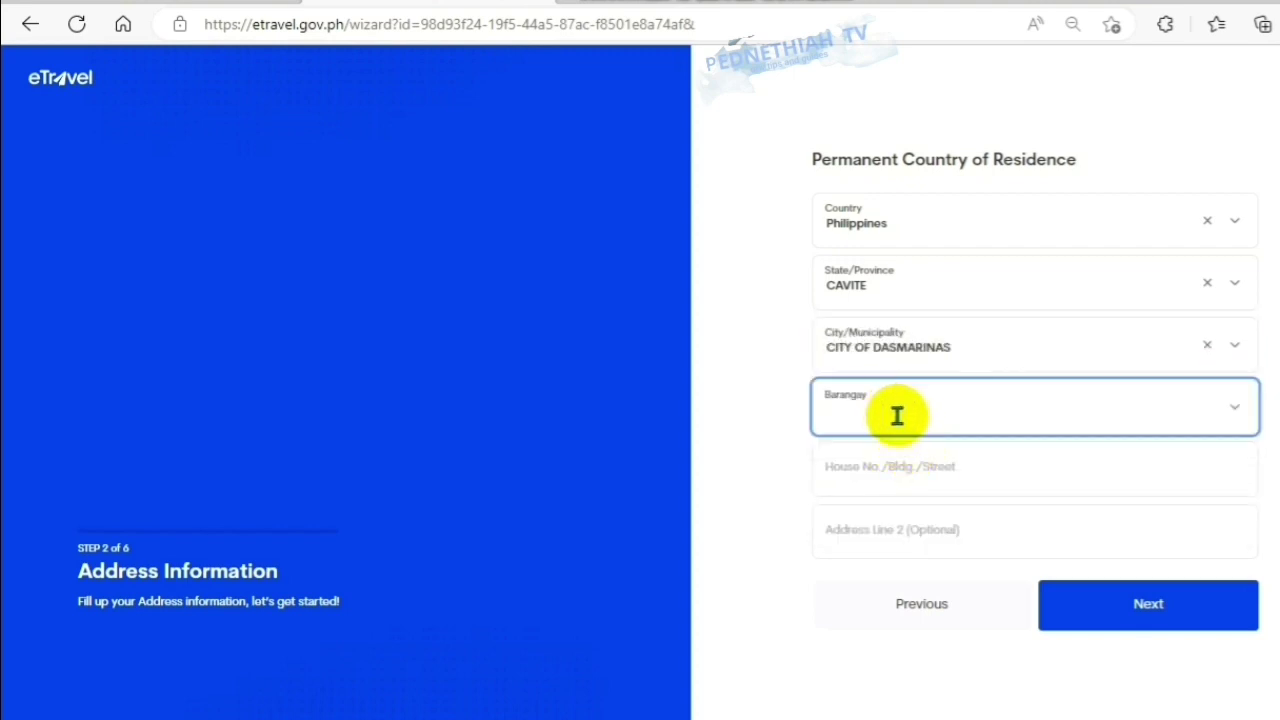
pyautogui.write('SA')
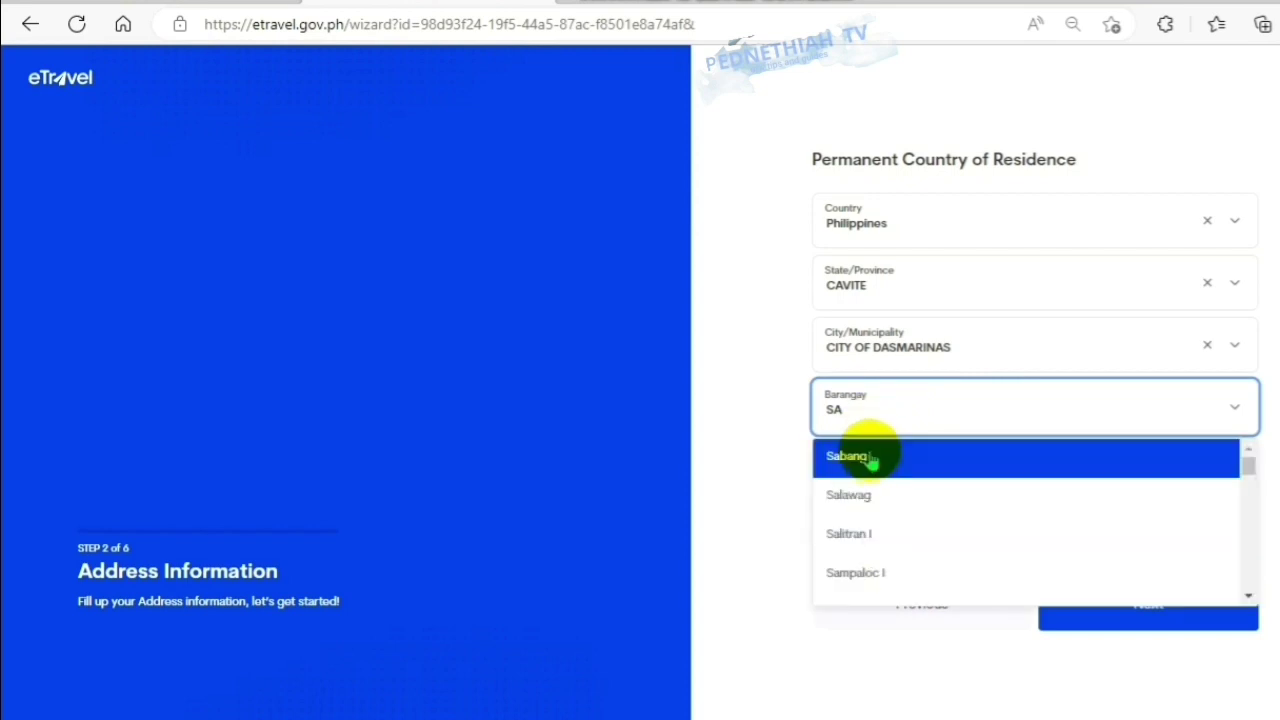
pyautogui.click(874, 494)
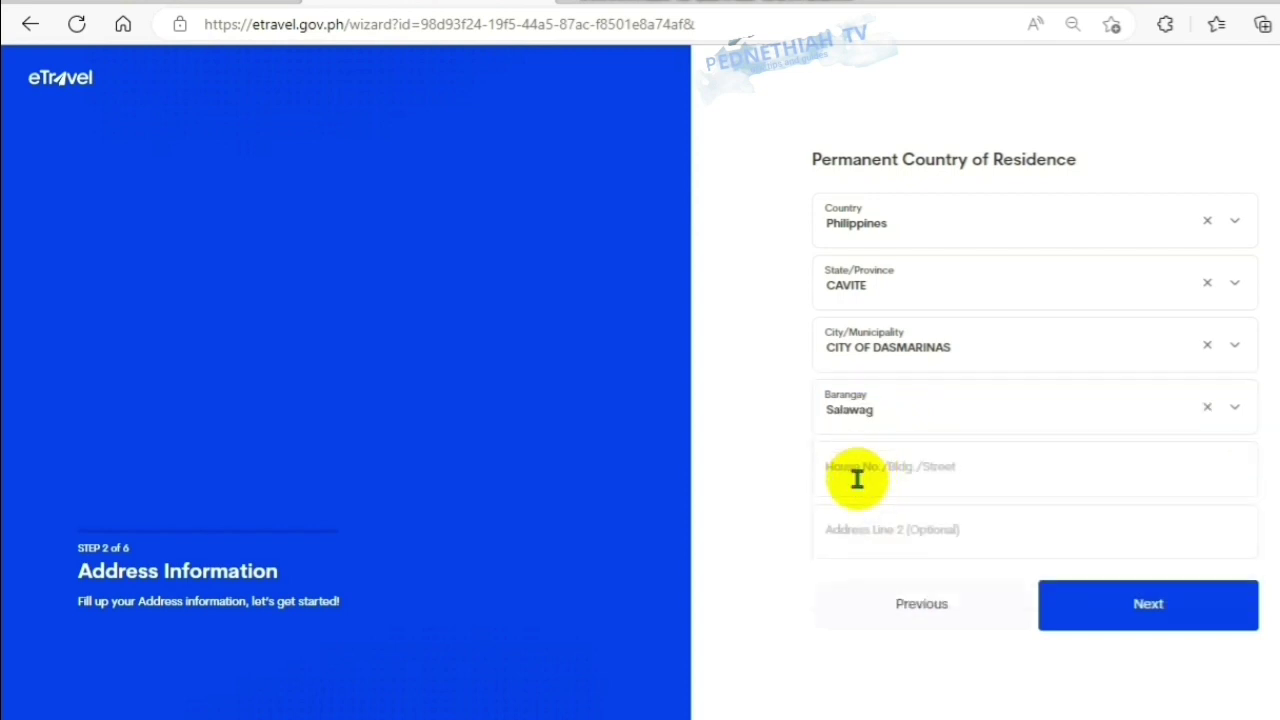
pyautogui.click(962, 480)
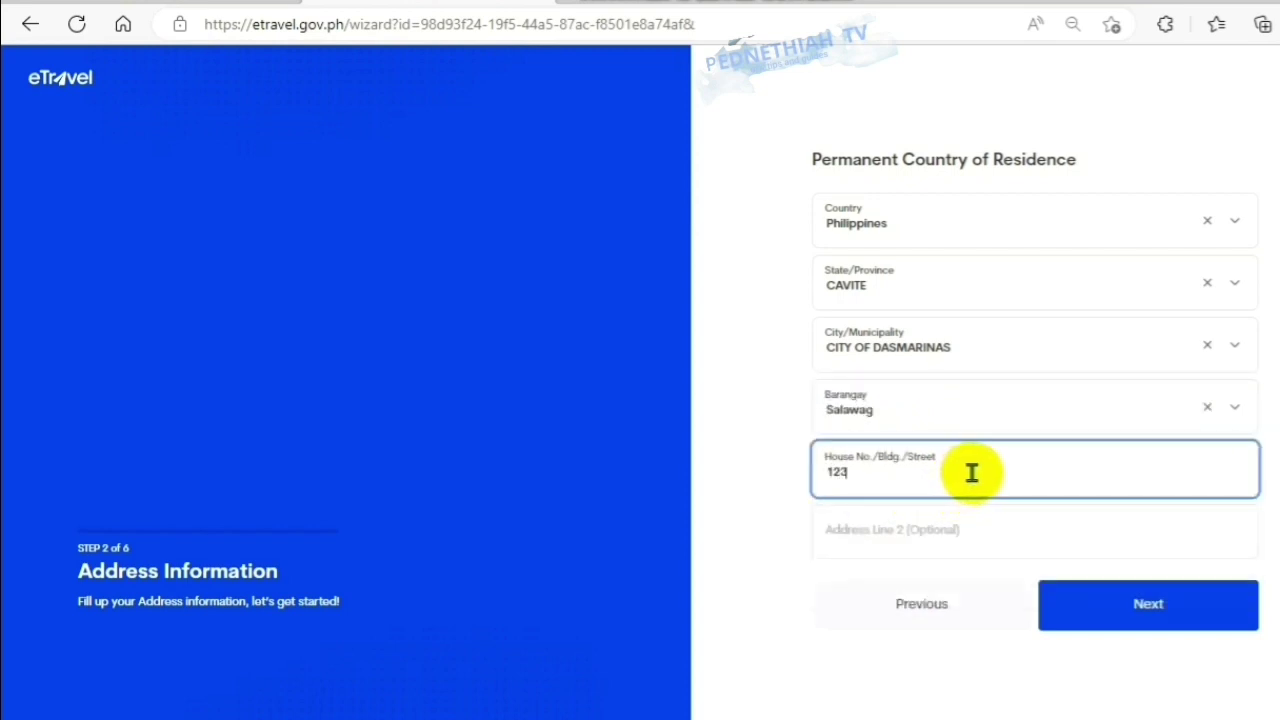
pyautogui.write('123 ST')
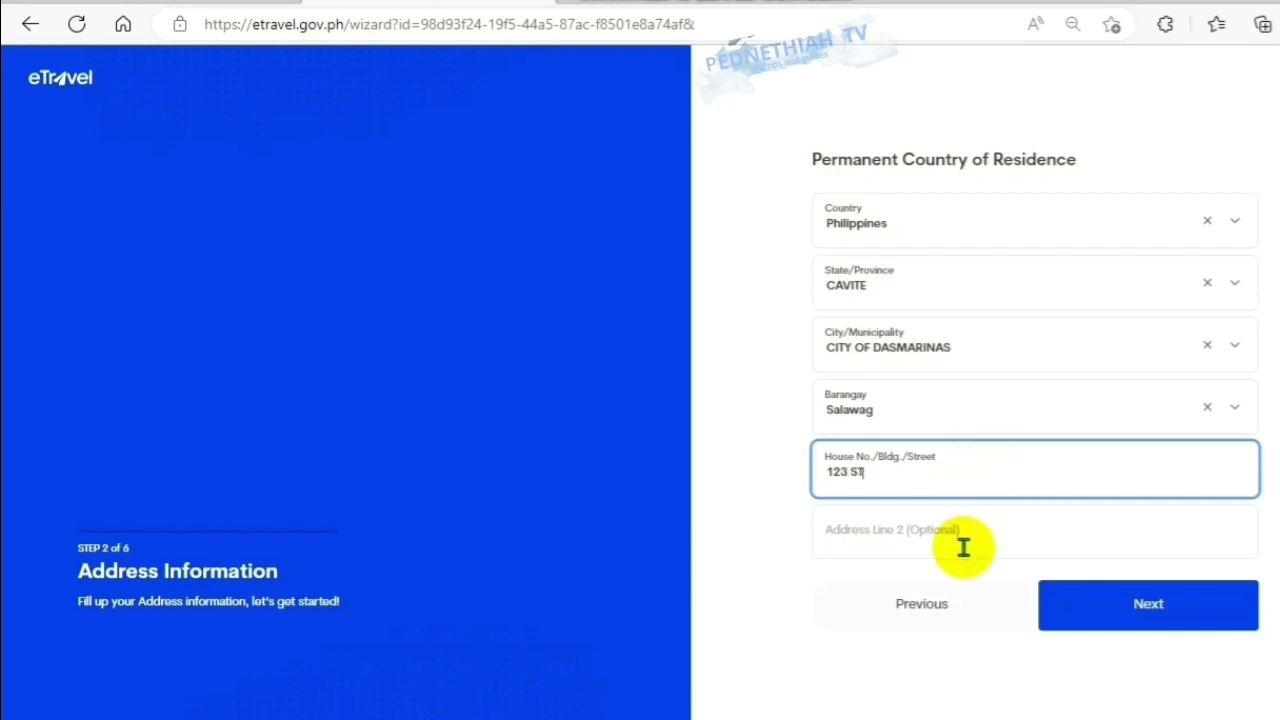
pyautogui.click(1155, 605)
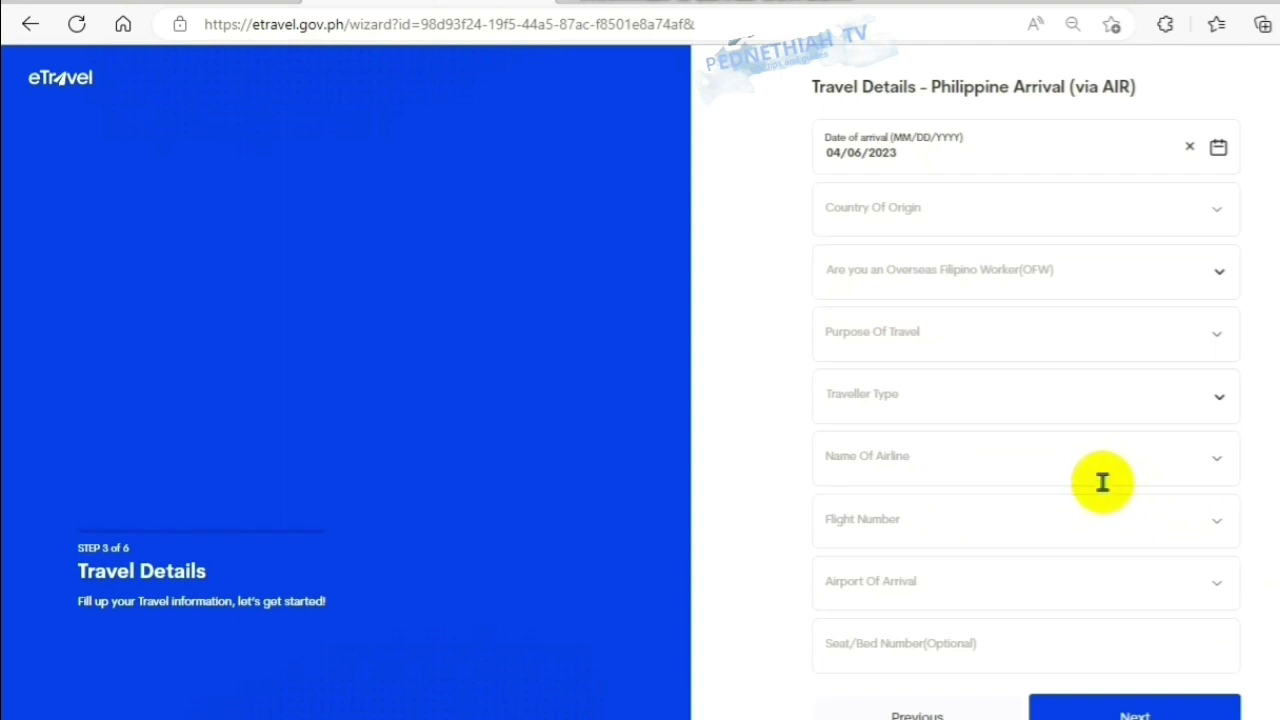
# Set purpose of travel to Others and traveller type to AIRCRAFT PASSENGER
pyautogui.click(1218, 337)
pyautogui.scroll(-1, 1010, 435)
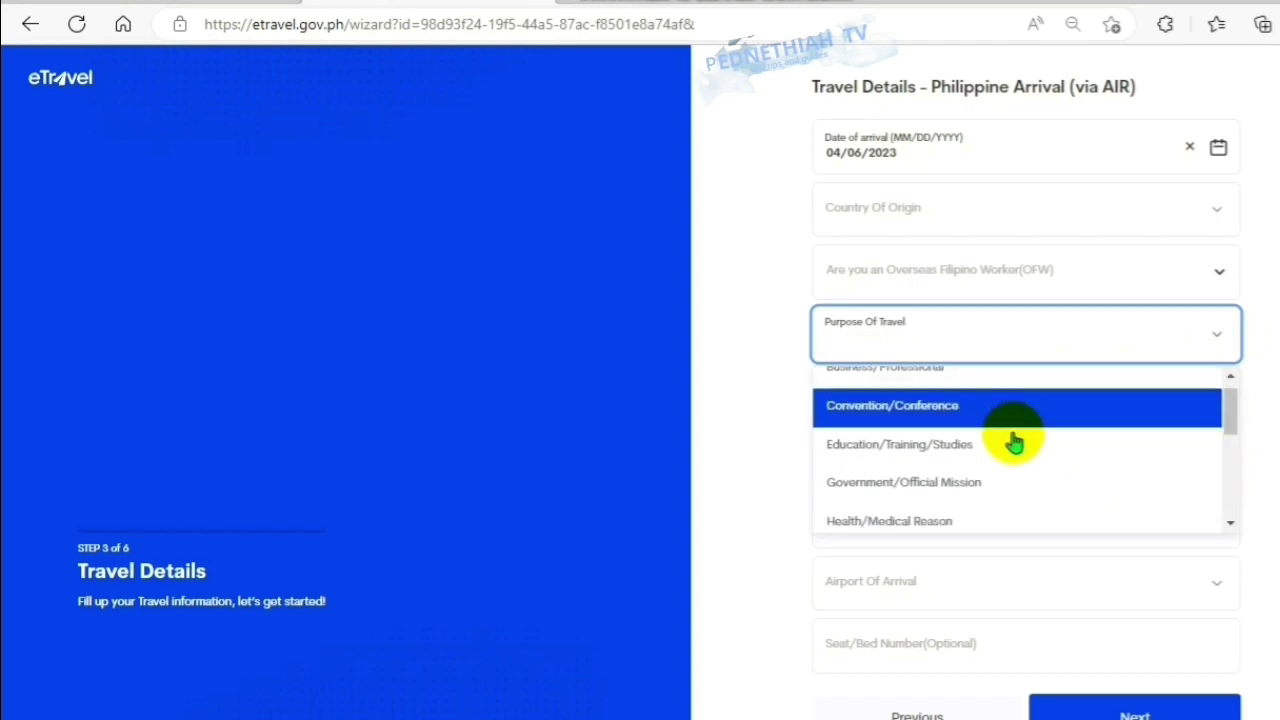
pyautogui.scroll(-3, 957, 500)
pyautogui.click(943, 505)
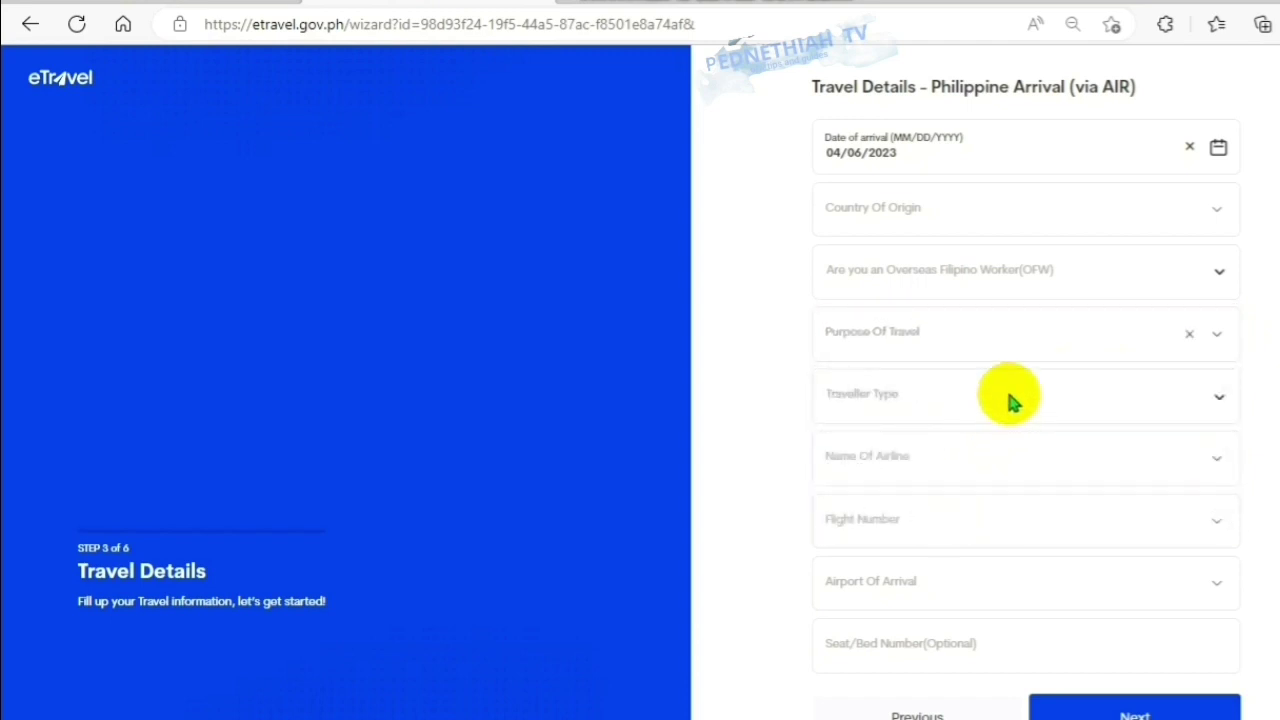
pyautogui.click(1010, 400)
pyautogui.click(977, 452)
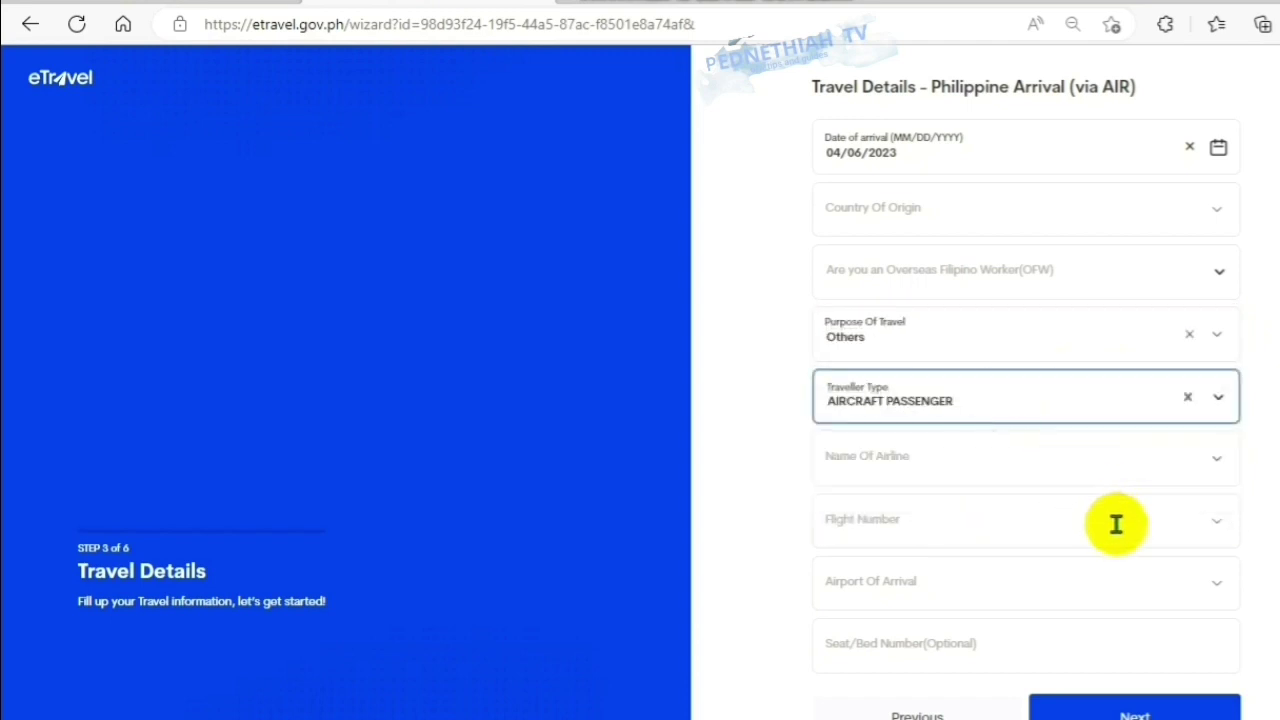
# Choose Air China as the airline
pyautogui.scroll(-1, 1106, 509)
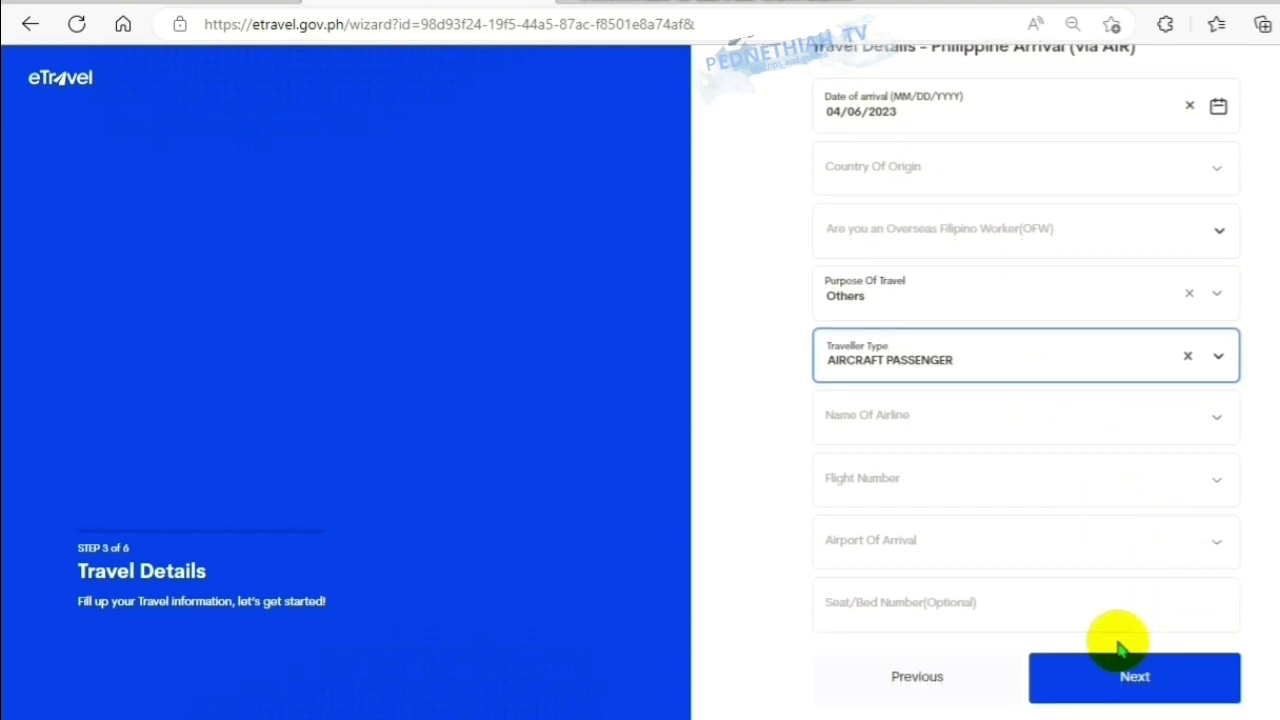
pyautogui.click(905, 488)
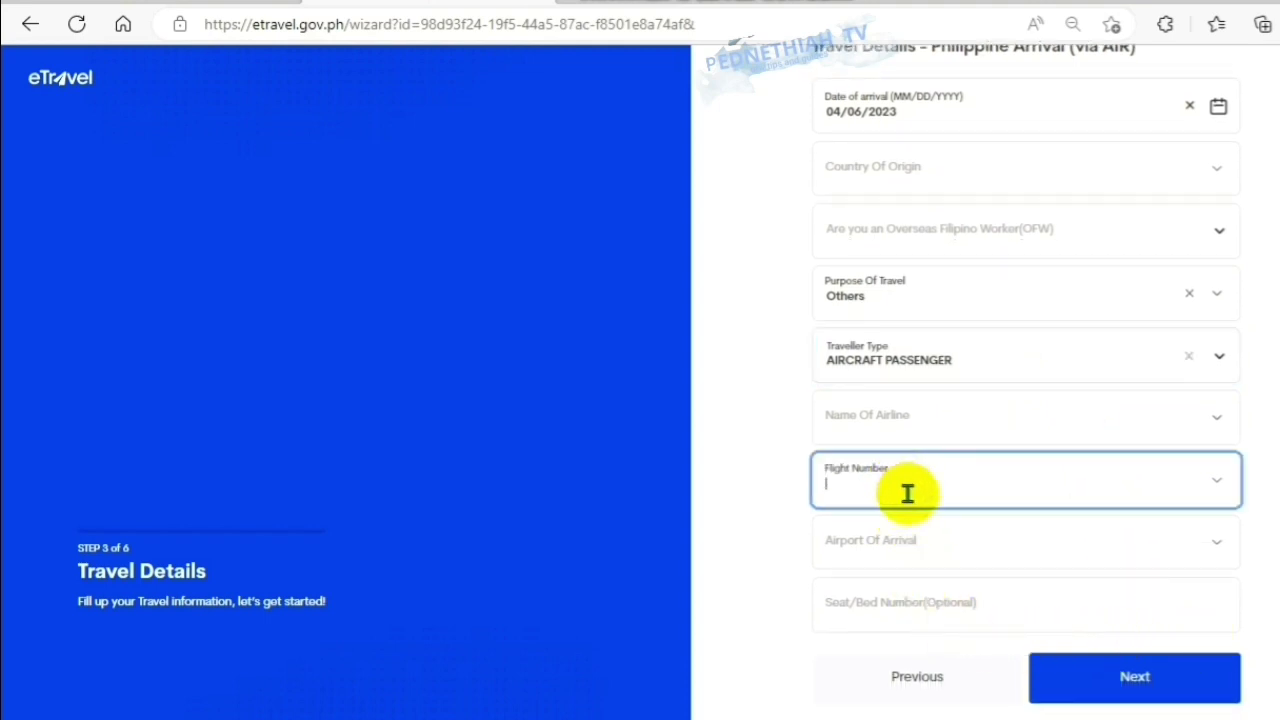
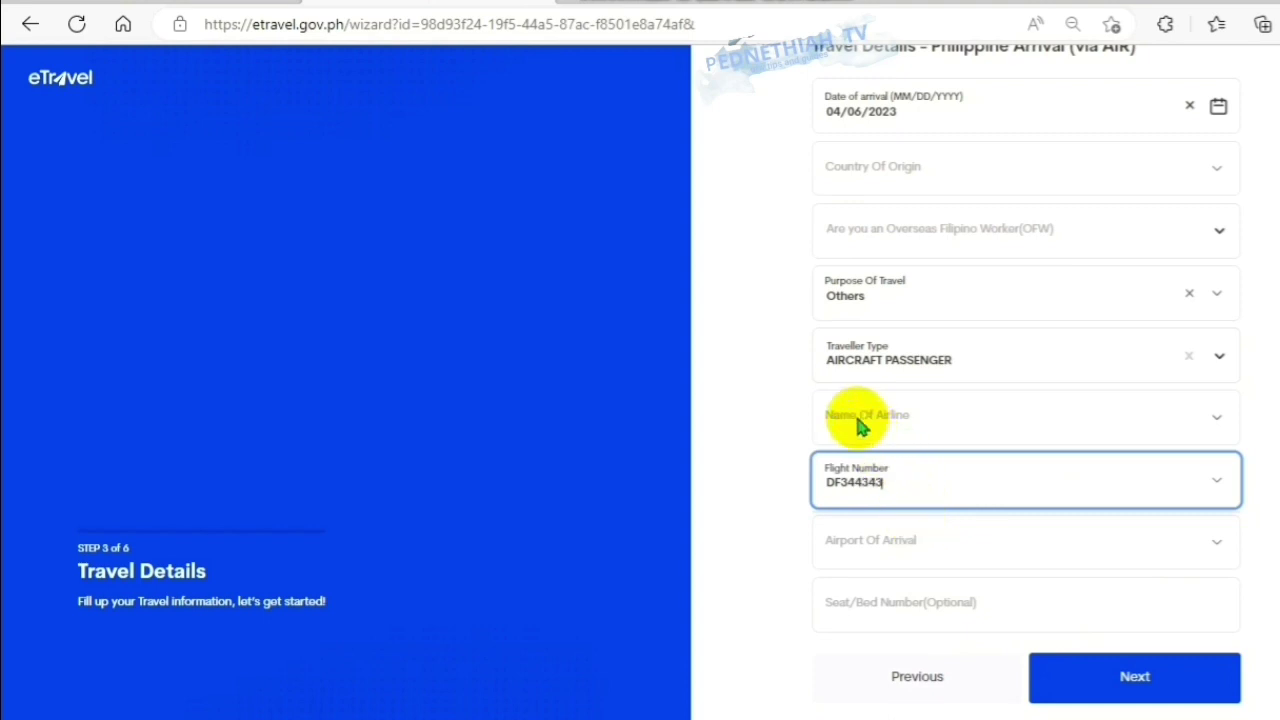
pyautogui.click(857, 416)
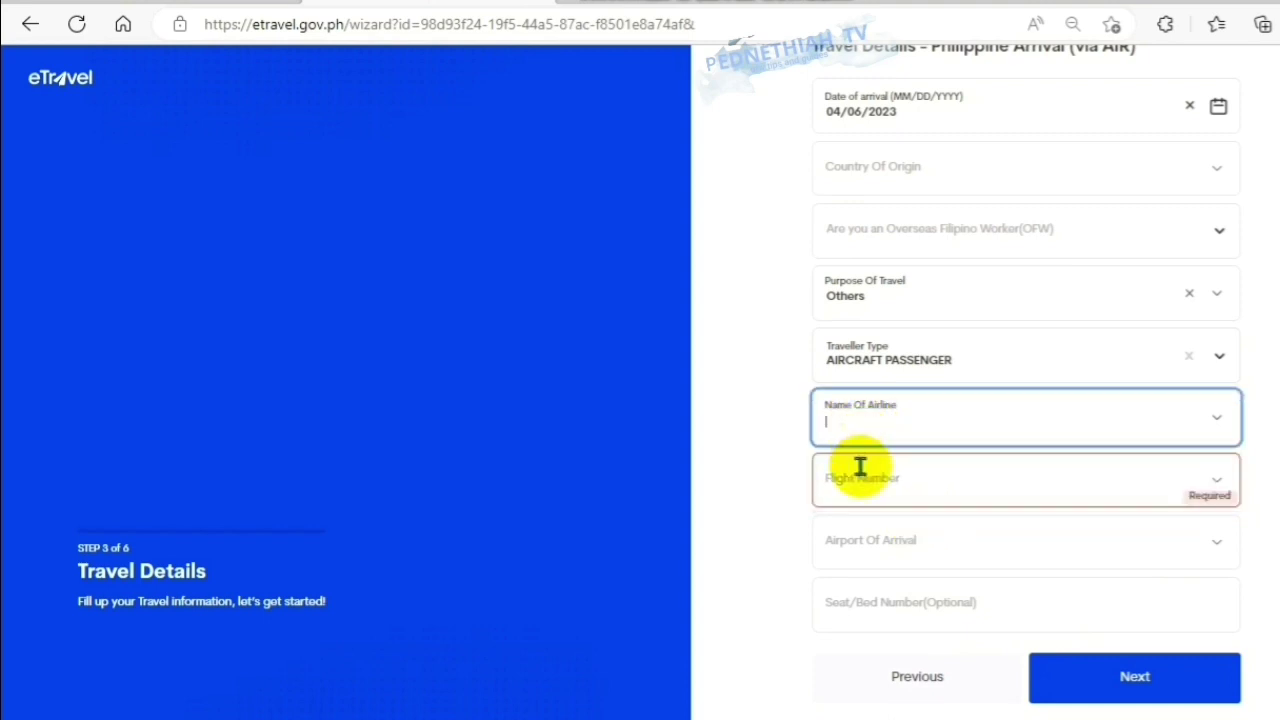
pyautogui.click(1220, 421)
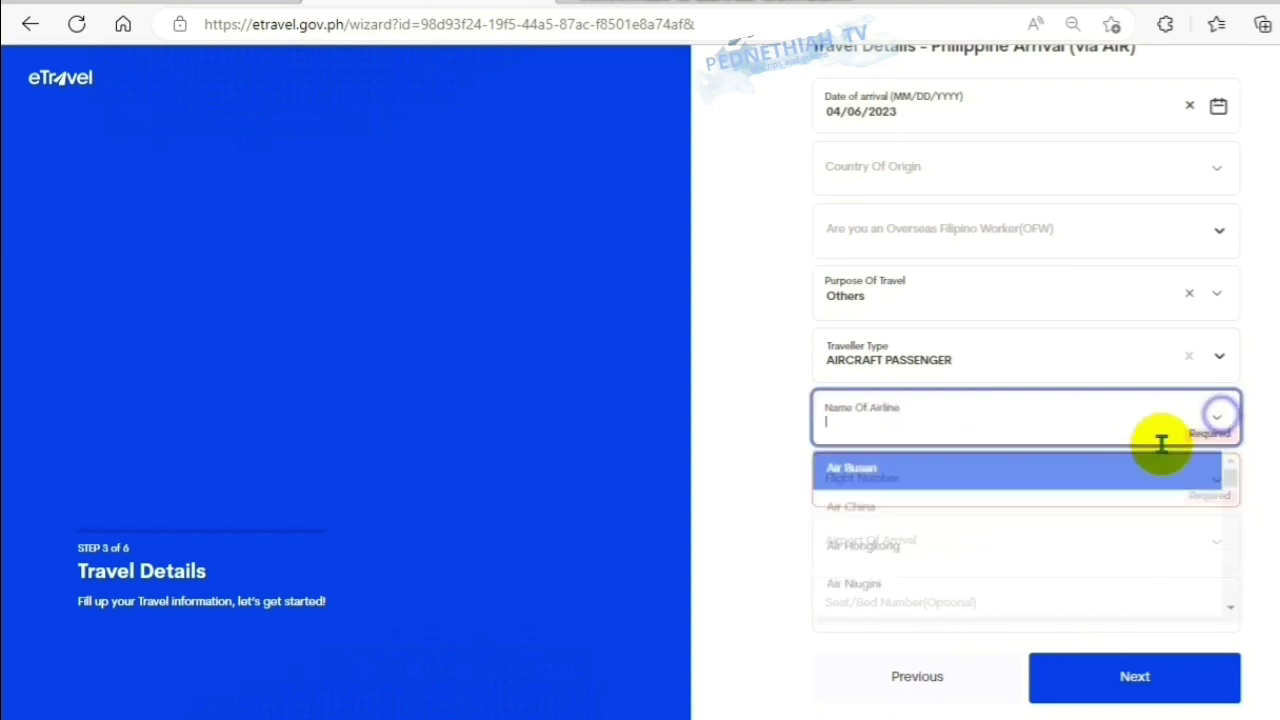
pyautogui.click(968, 508)
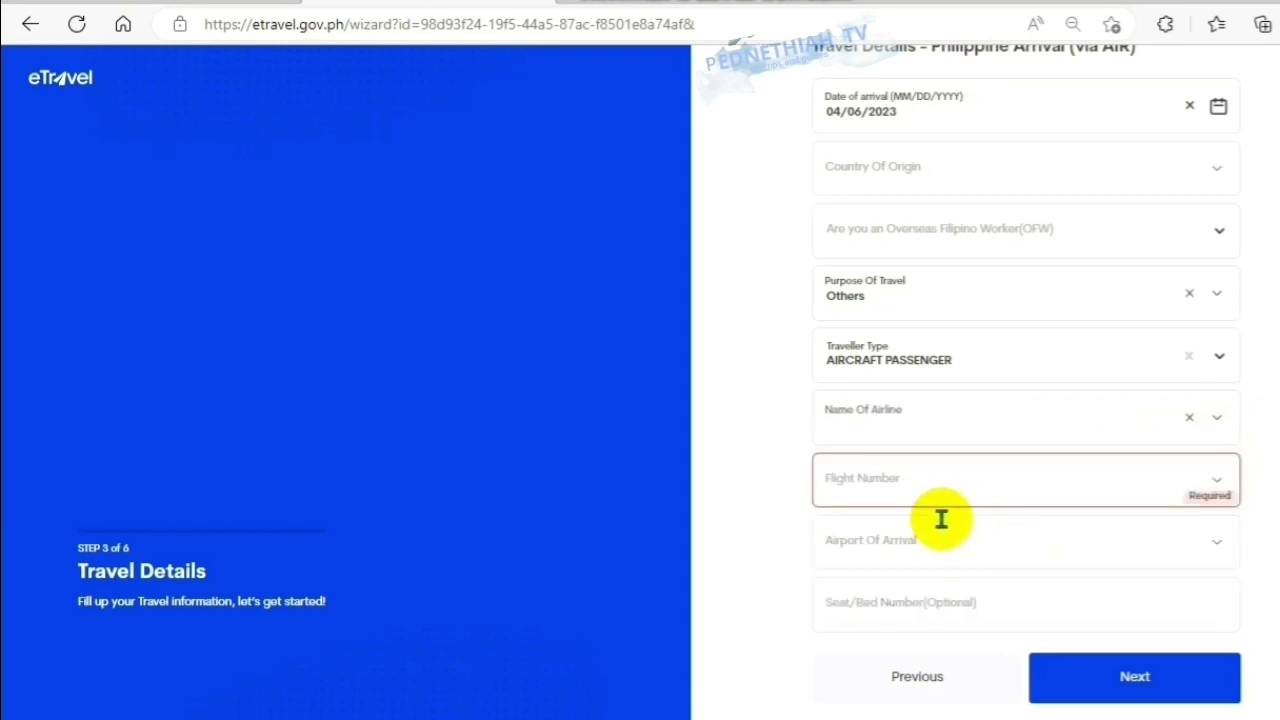
# Set flight number CA179 and arrival airport Ninoy Aquino International Airport T1 (MNL)
pyautogui.click(926, 491)
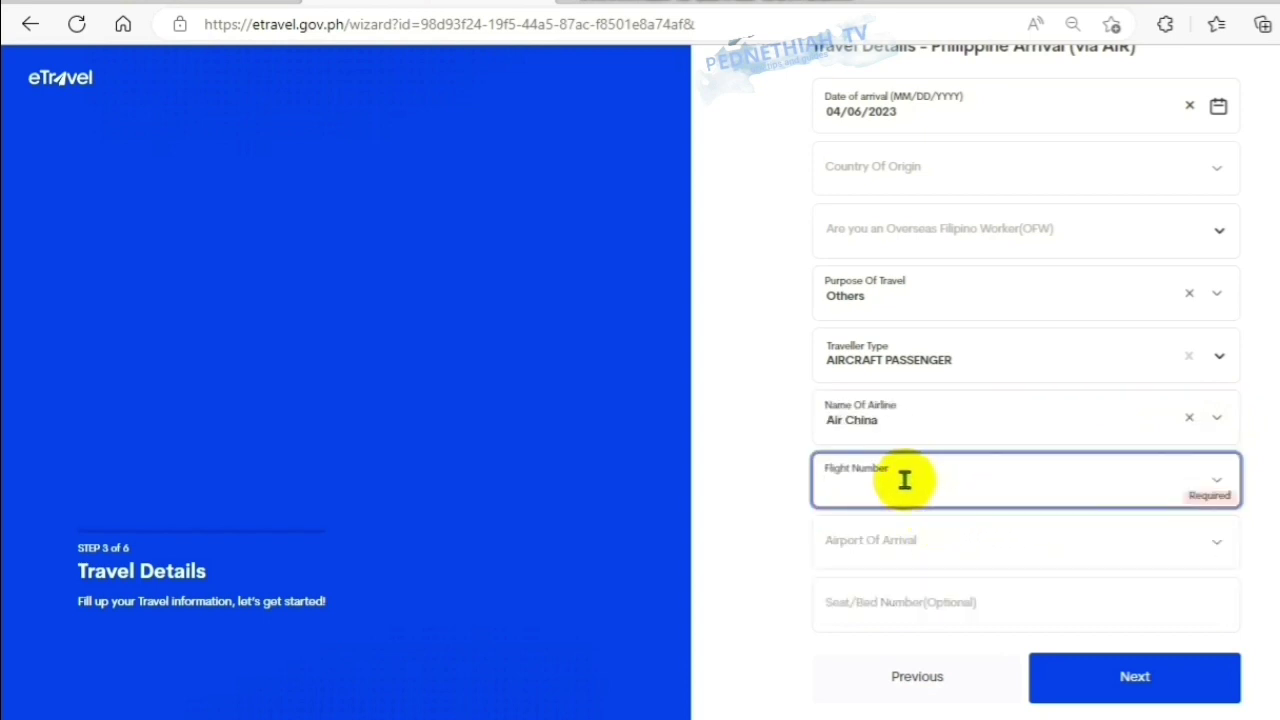
pyautogui.write('CA1')
pyautogui.click(893, 526)
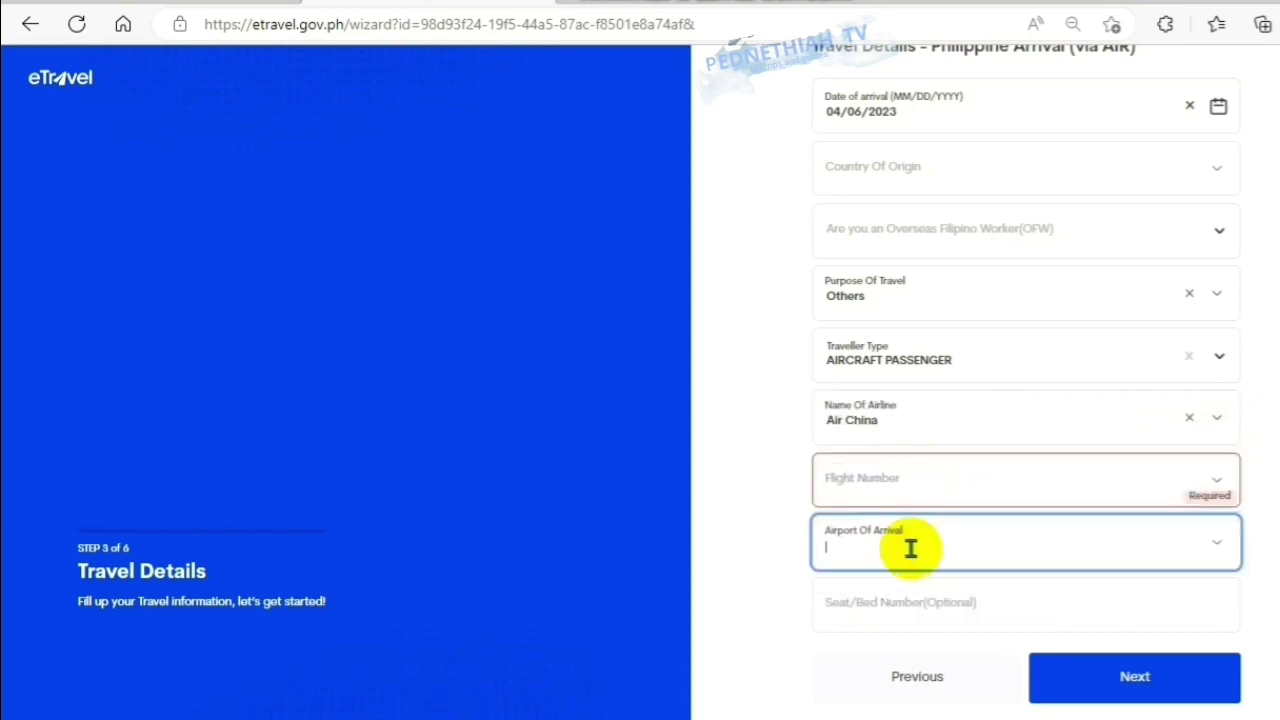
pyautogui.click(882, 482)
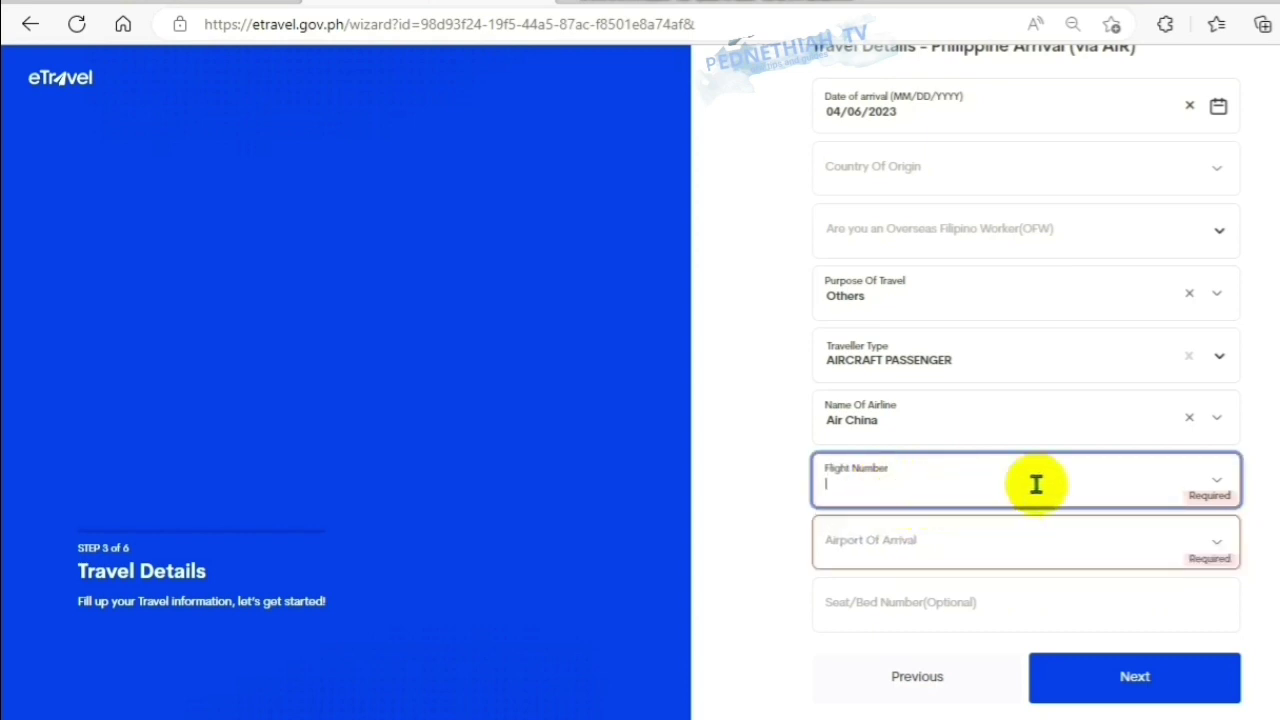
pyautogui.click(1220, 481)
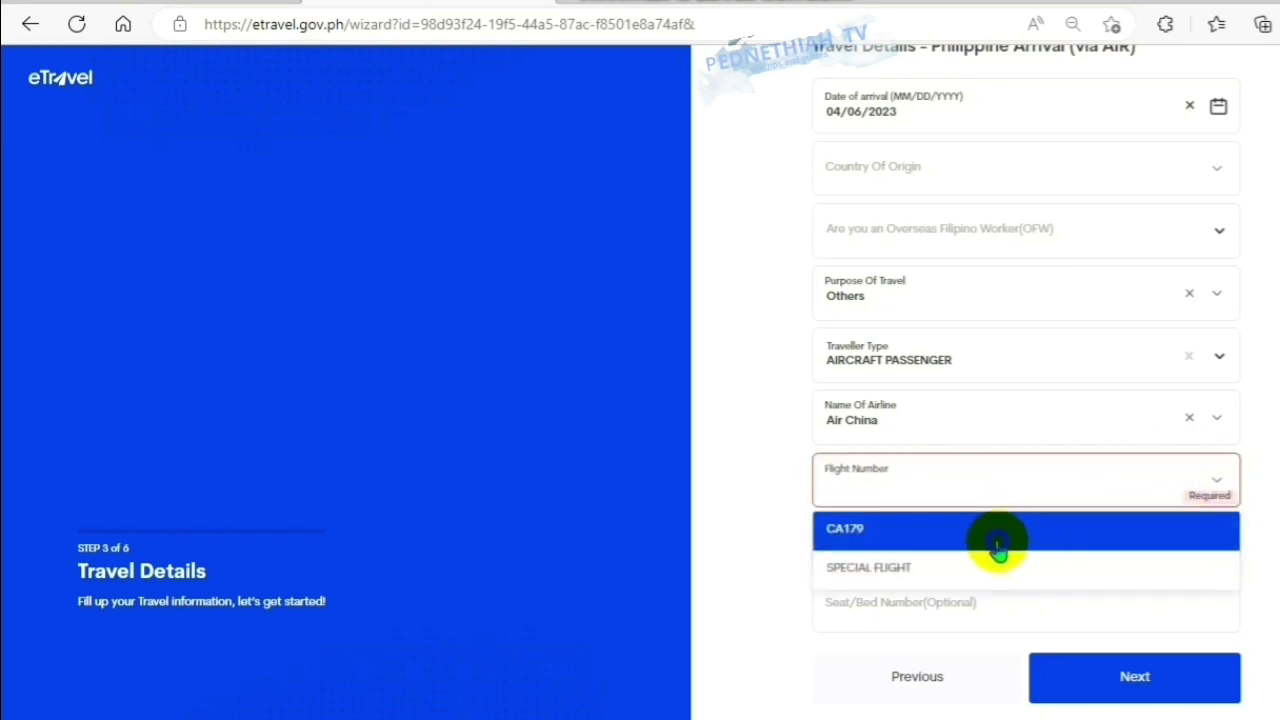
pyautogui.click(998, 545)
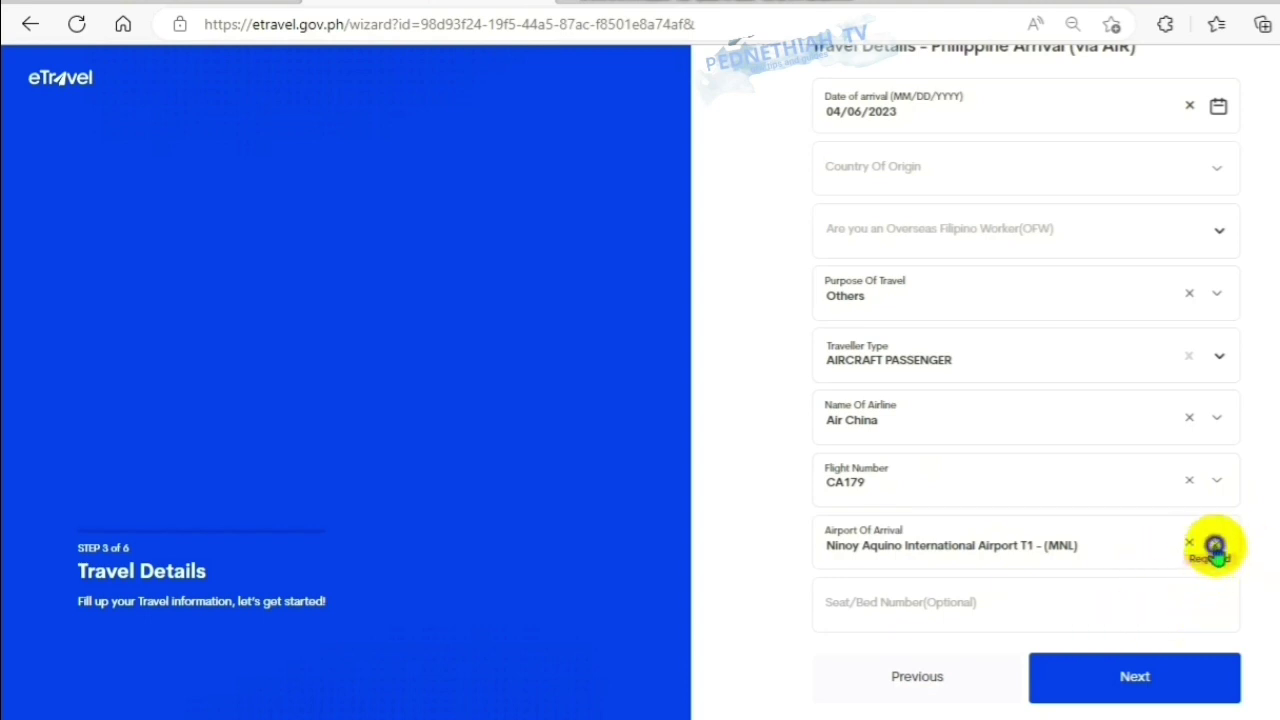
pyautogui.click(1215, 545)
pyautogui.click(1051, 589)
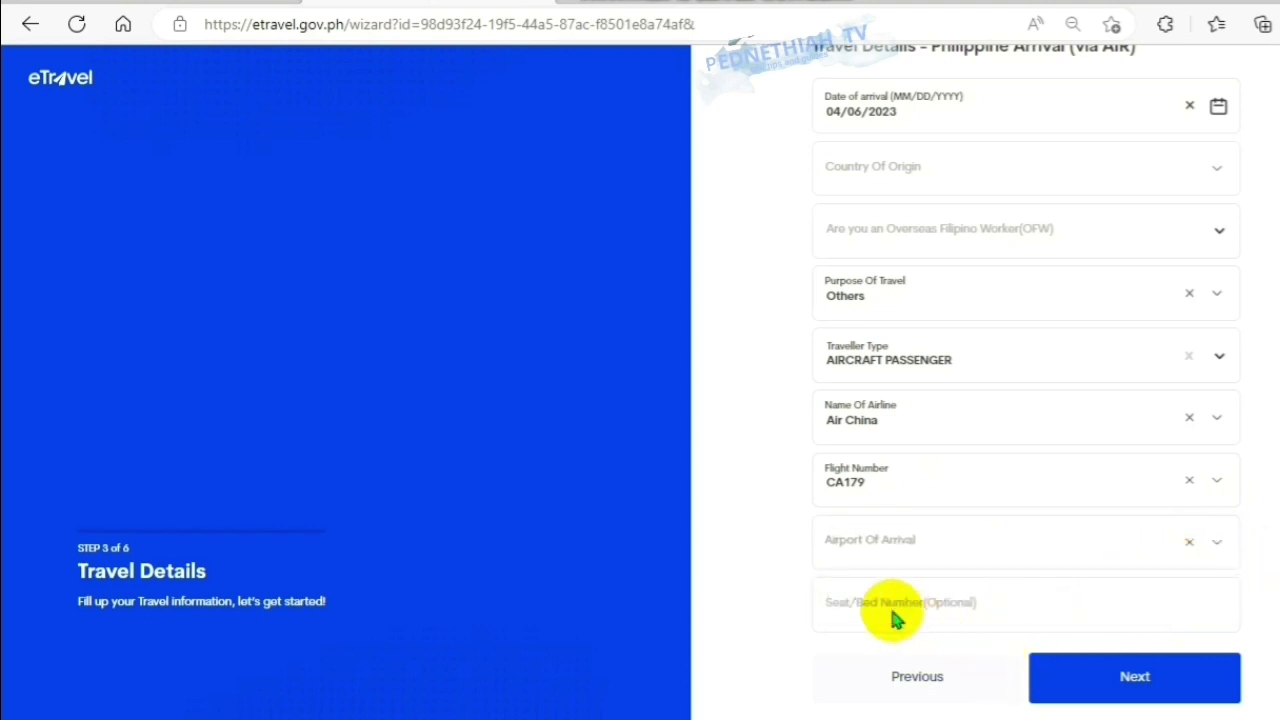
# Set country of origin to Oman and answer YES to being an overseas Filipino worker
pyautogui.click(1185, 683)
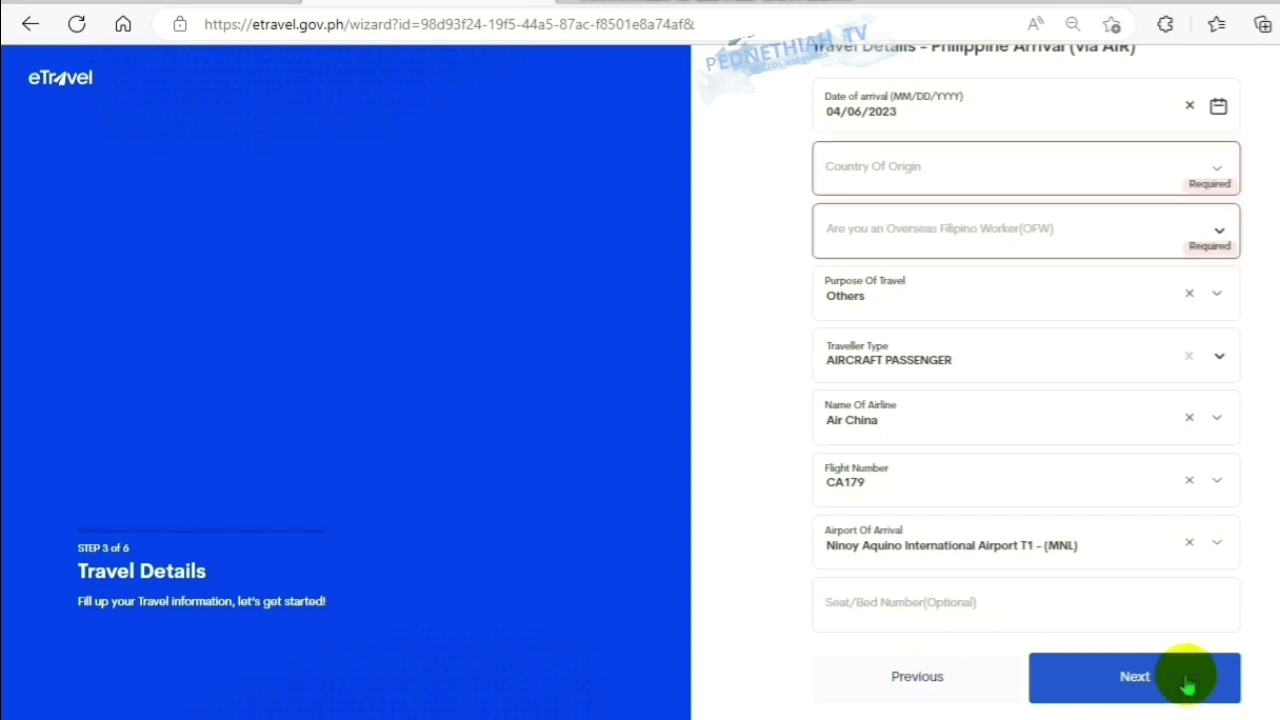
pyautogui.scroll(1, 1100, 330)
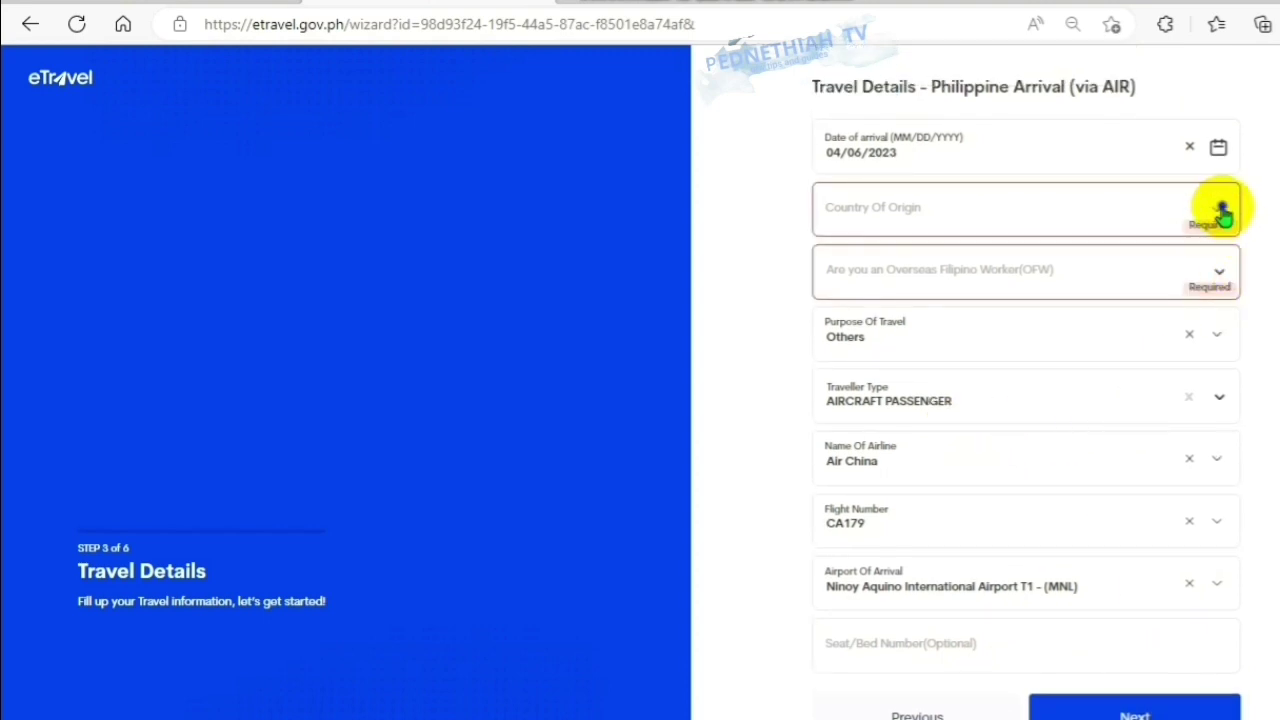
pyautogui.click(1218, 207)
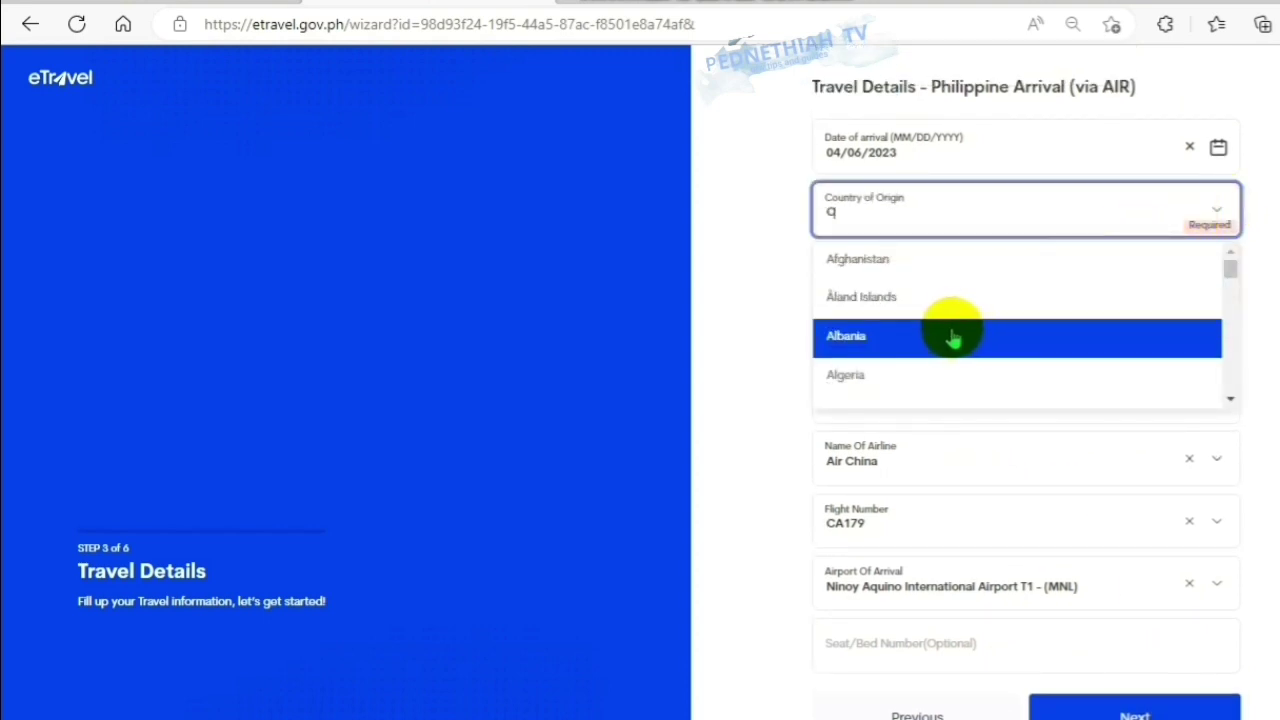
pyautogui.write('O')
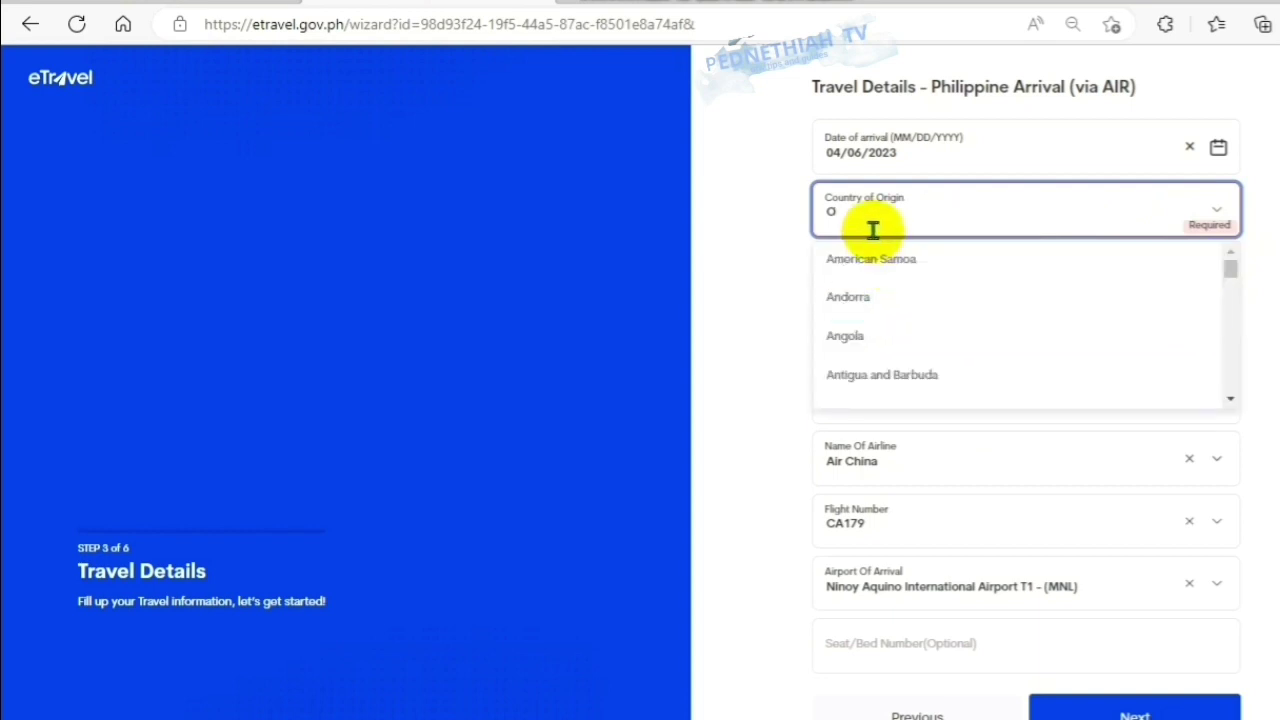
pyautogui.write('MA')
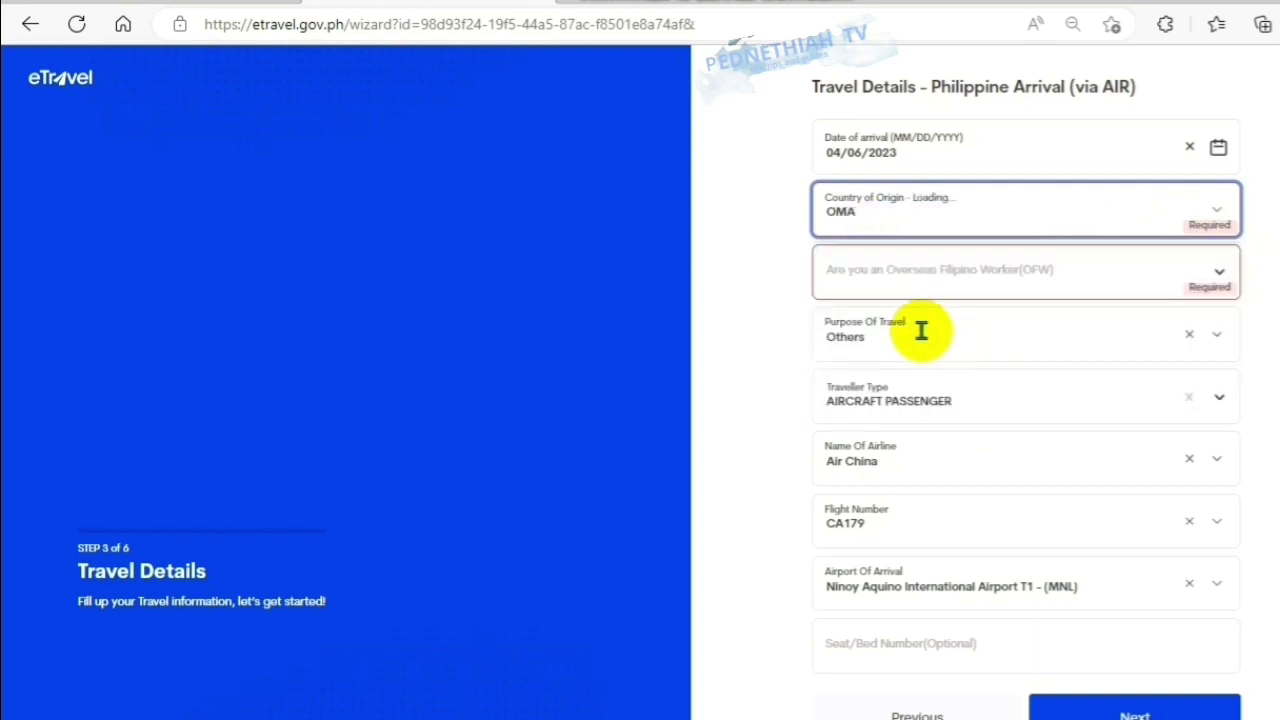
pyautogui.write('N')
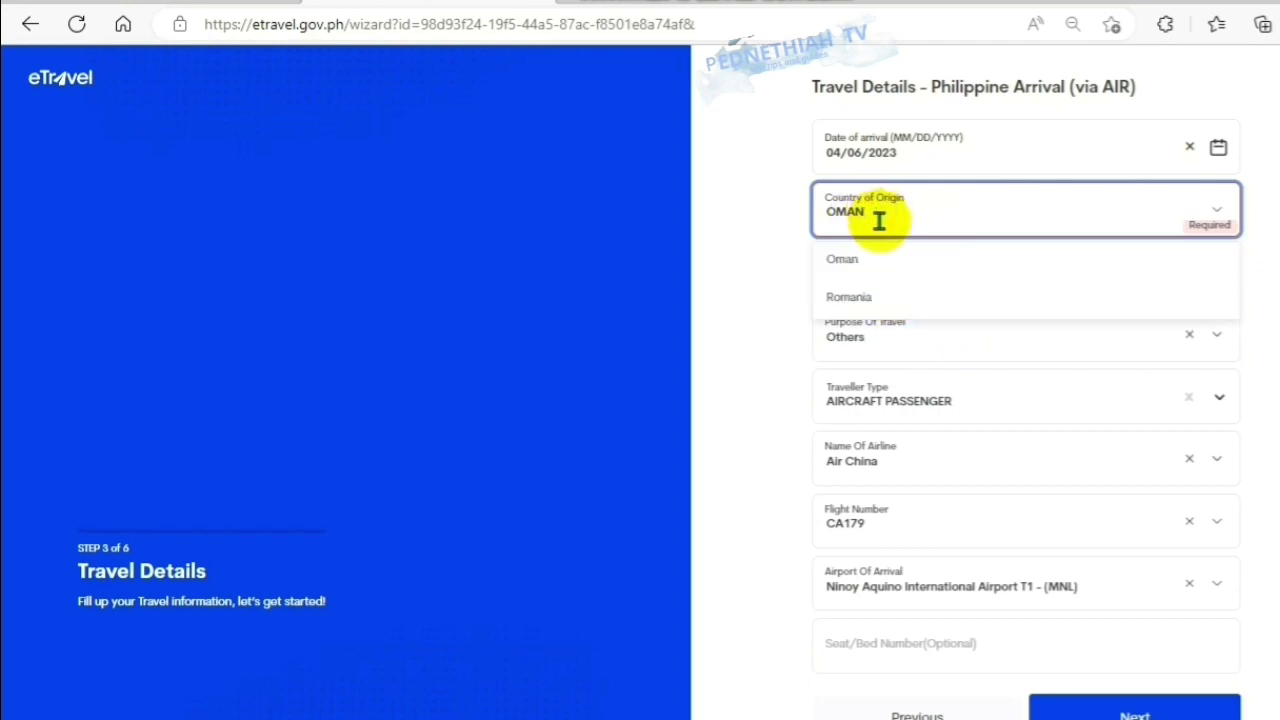
pyautogui.click(880, 260)
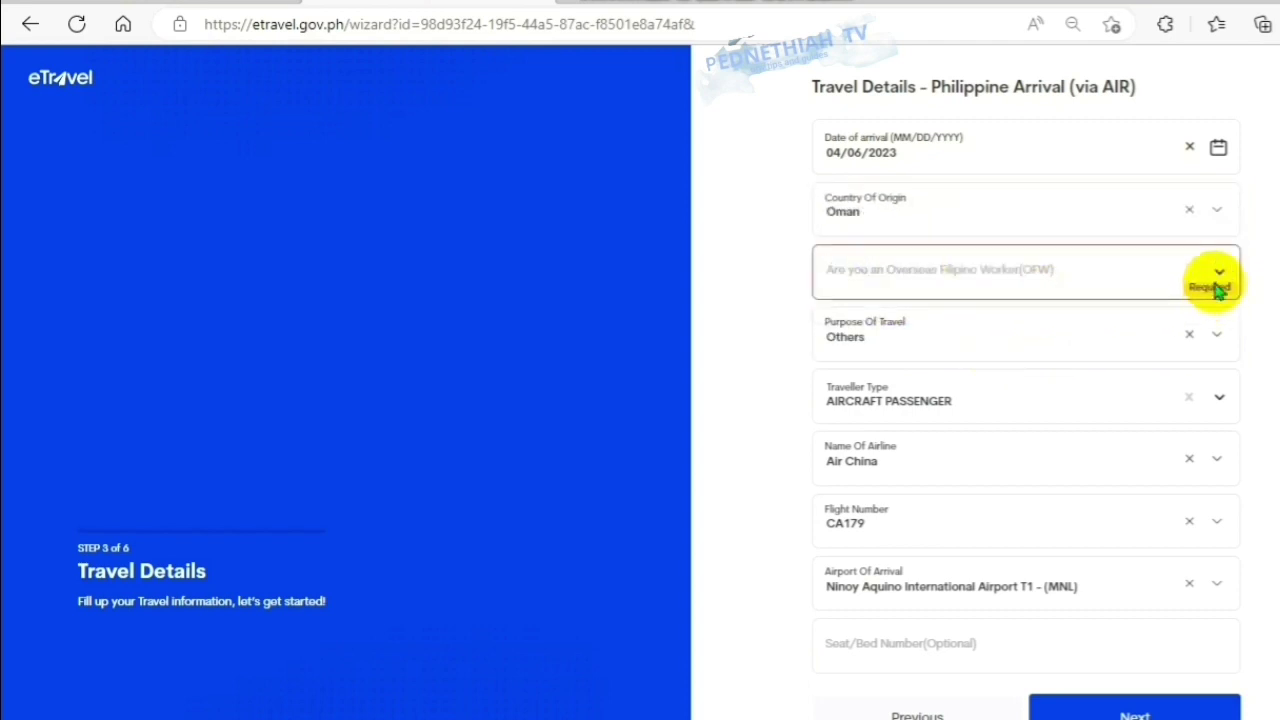
pyautogui.click(1217, 285)
pyautogui.click(952, 327)
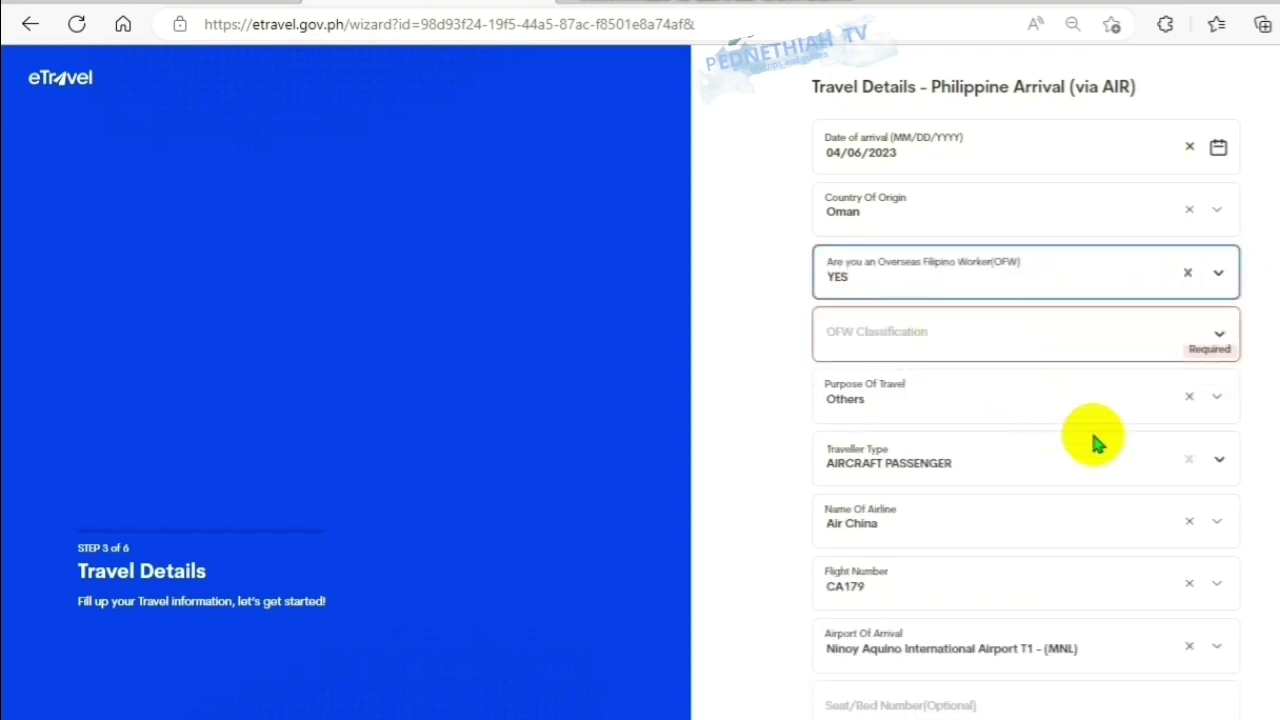
# Set OFW classification to LANDBASE and continue to the destination step
pyautogui.scroll(-1, 1095, 443)
pyautogui.click(1135, 680)
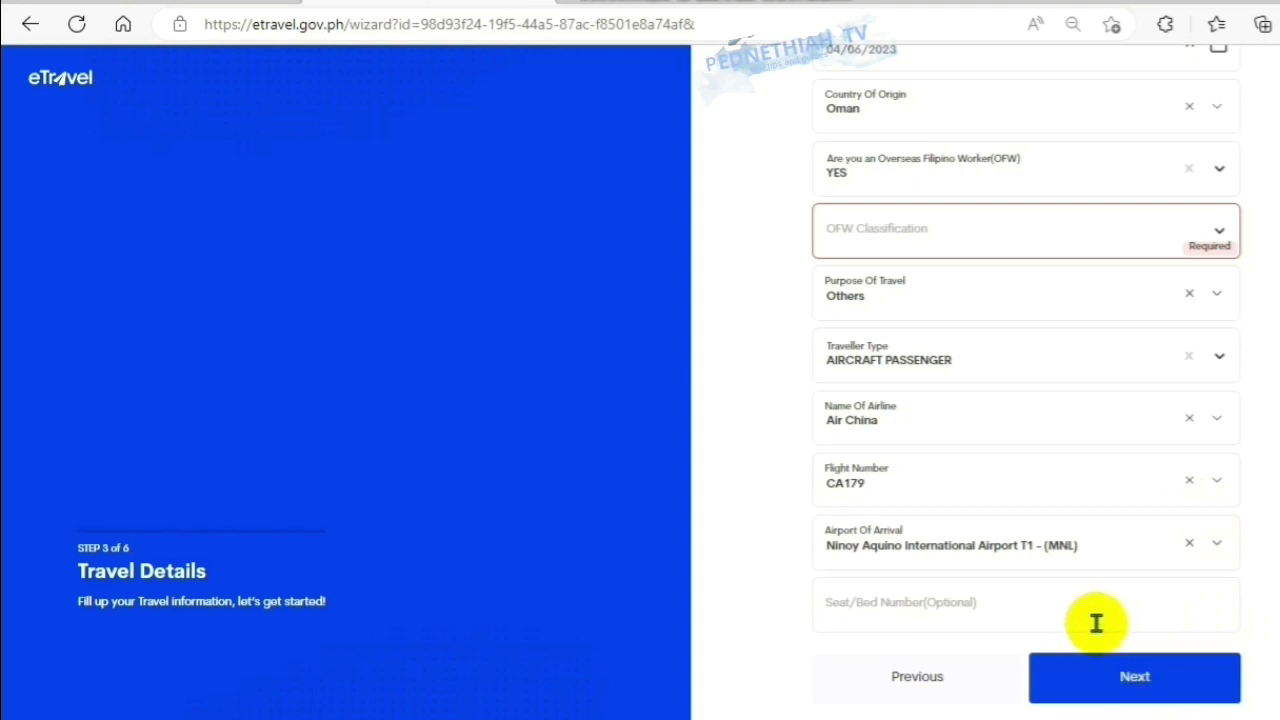
pyautogui.click(1220, 230)
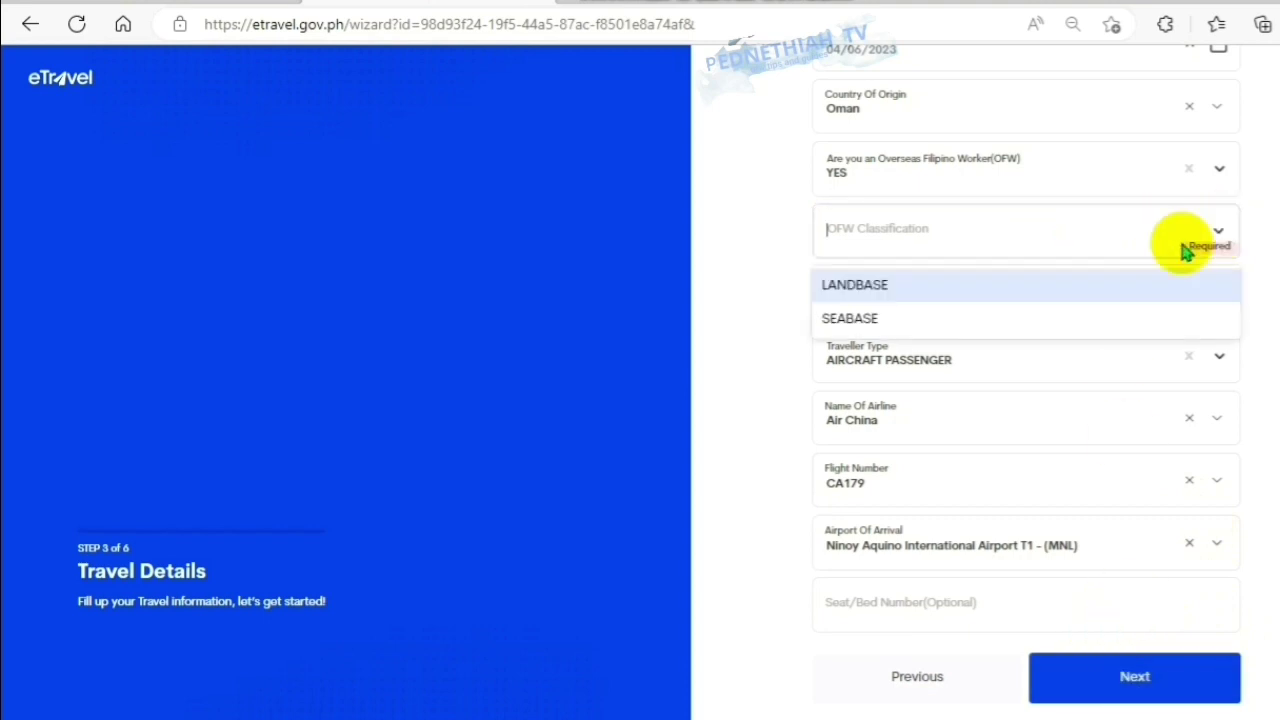
pyautogui.click(855, 320)
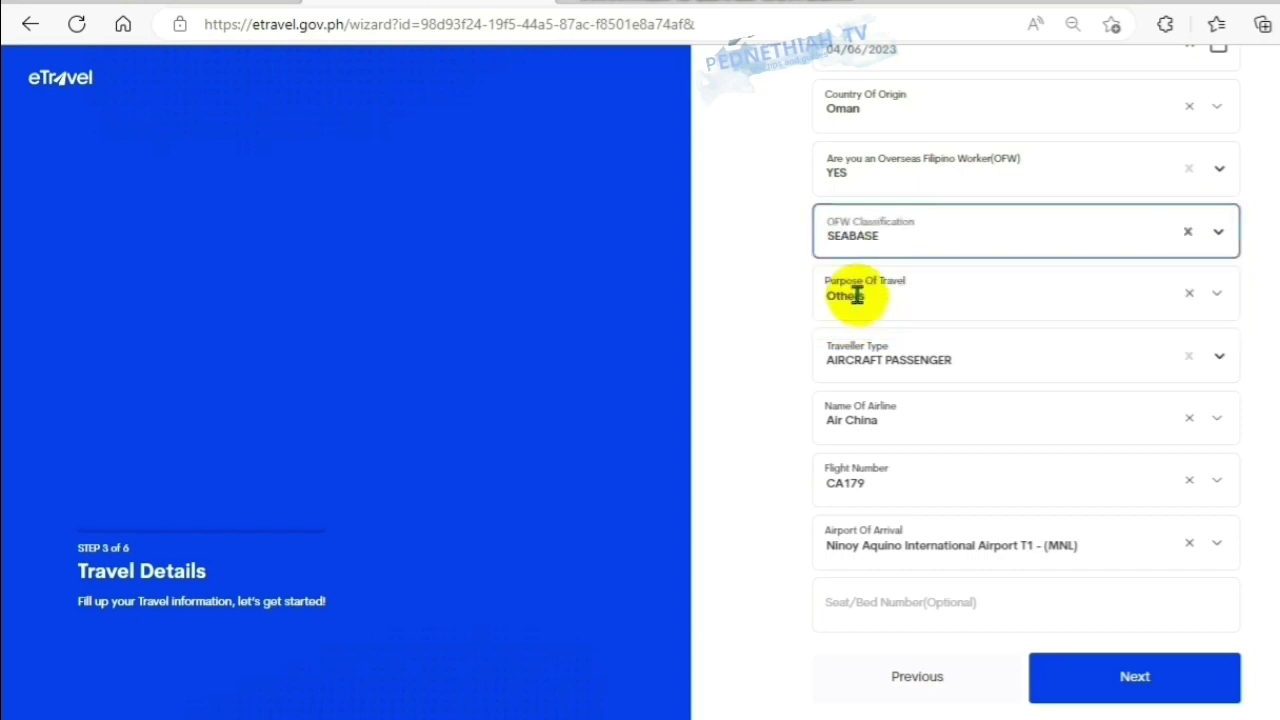
pyautogui.click(1216, 230)
pyautogui.click(990, 288)
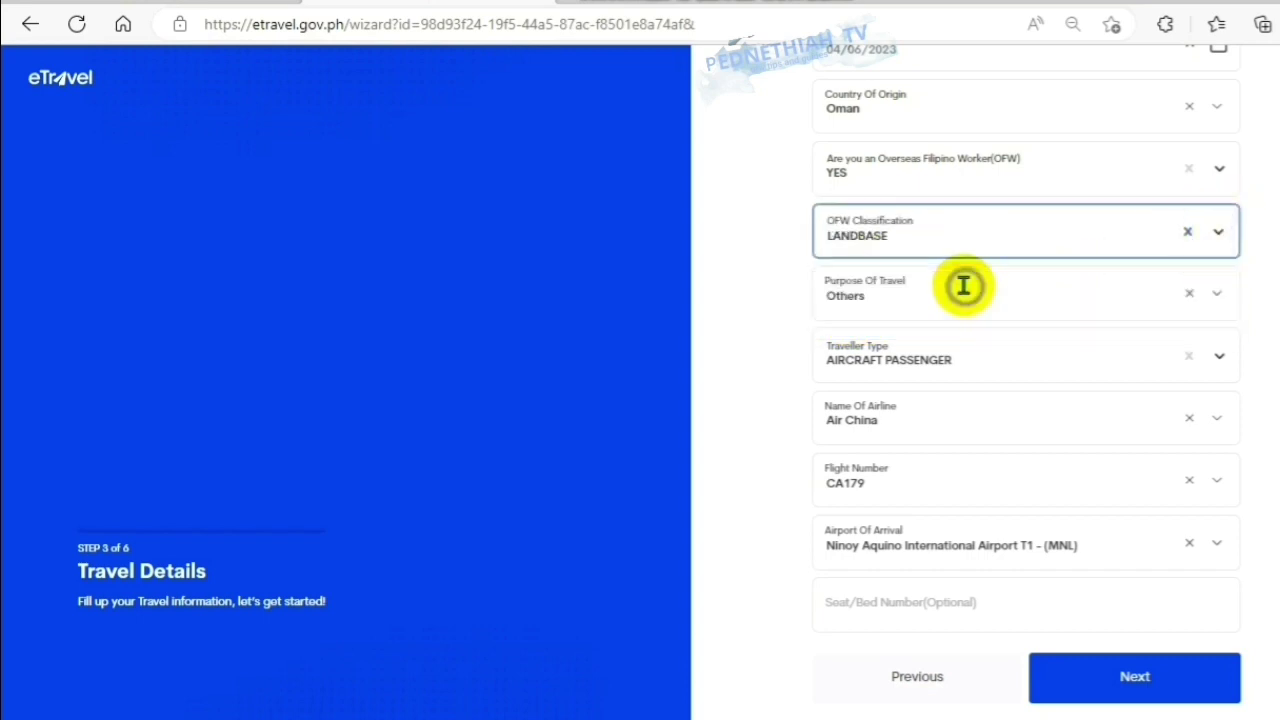
pyautogui.click(1134, 676)
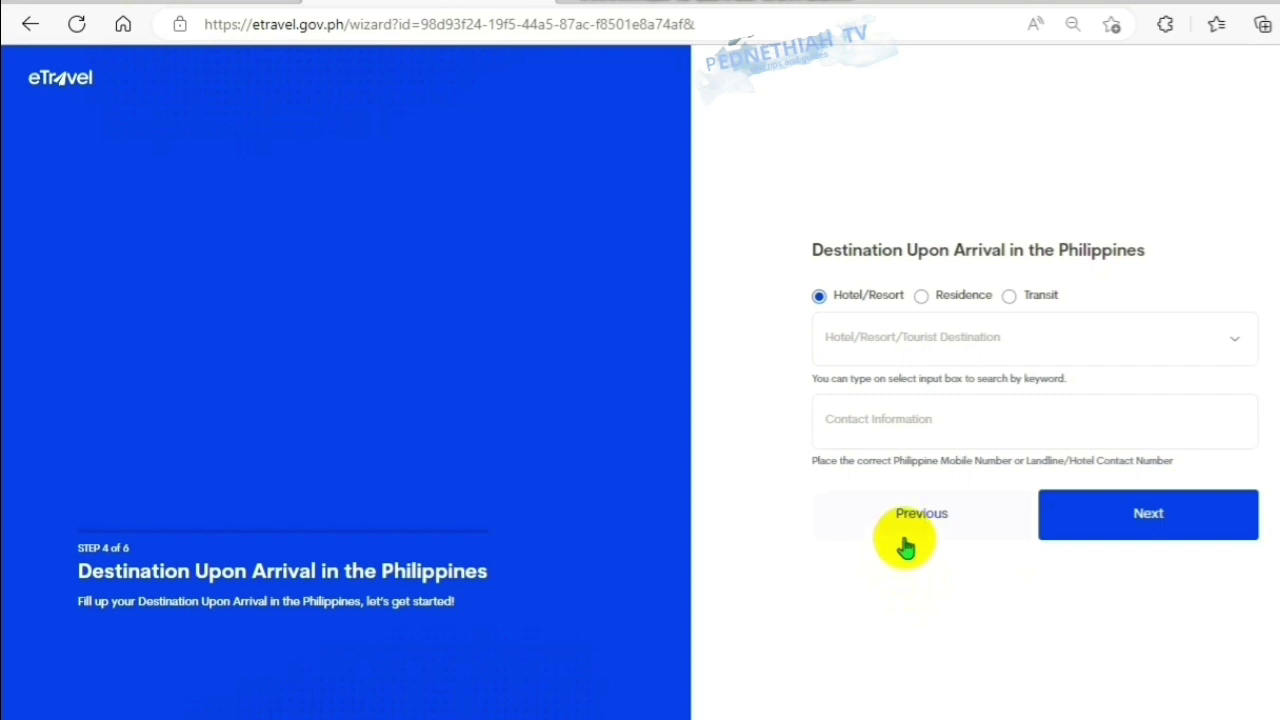
# Switch the arrival destination type from Hotel/Resort to Residence
pyautogui.click(1237, 343)
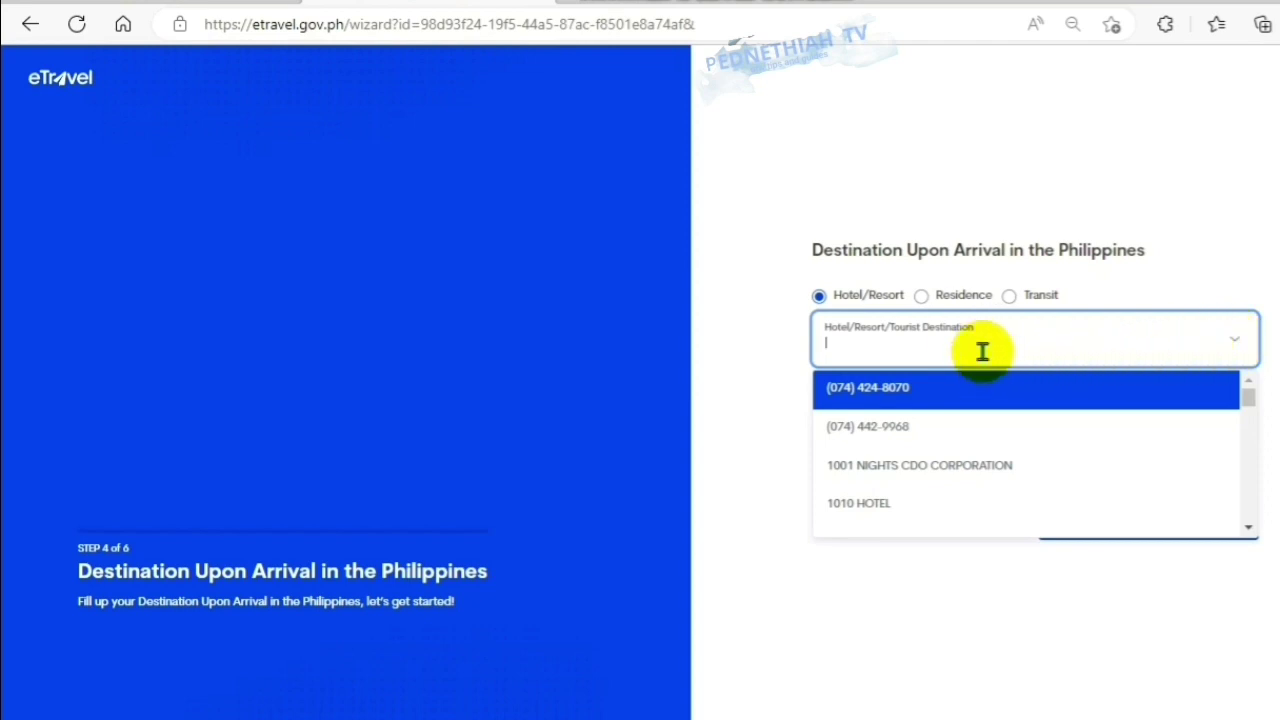
pyautogui.click(921, 295)
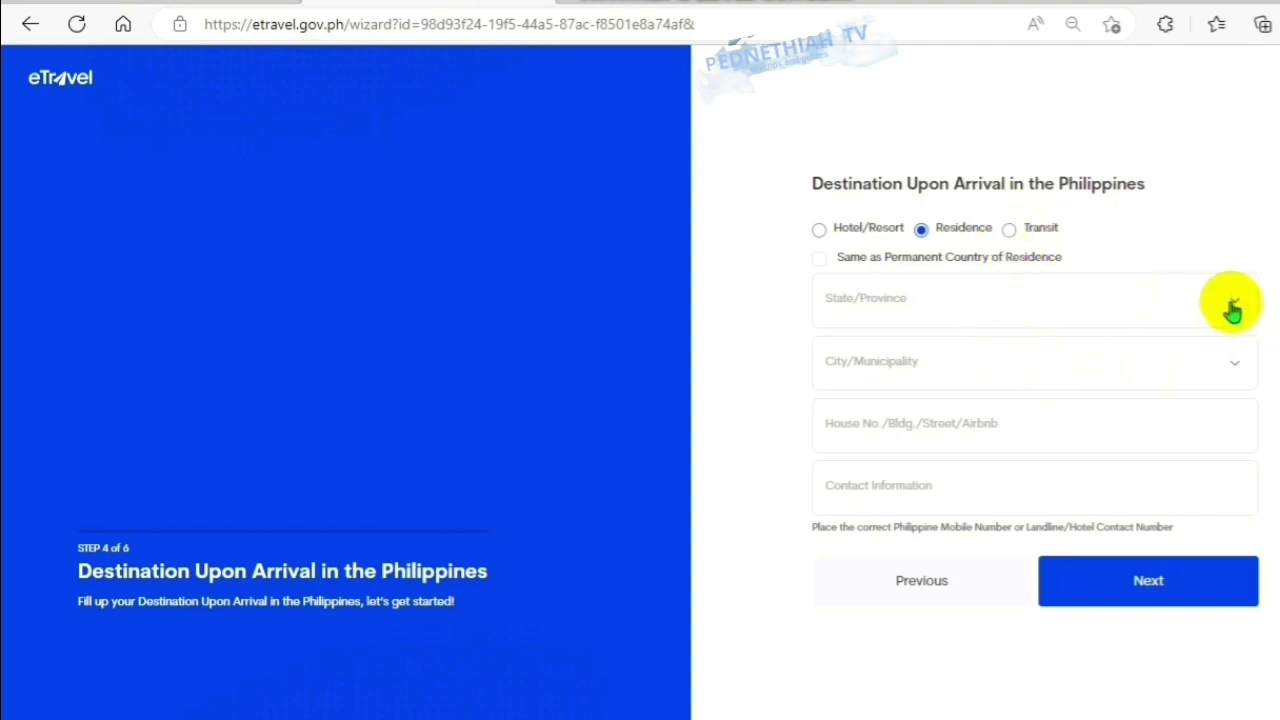
pyautogui.click(1011, 229)
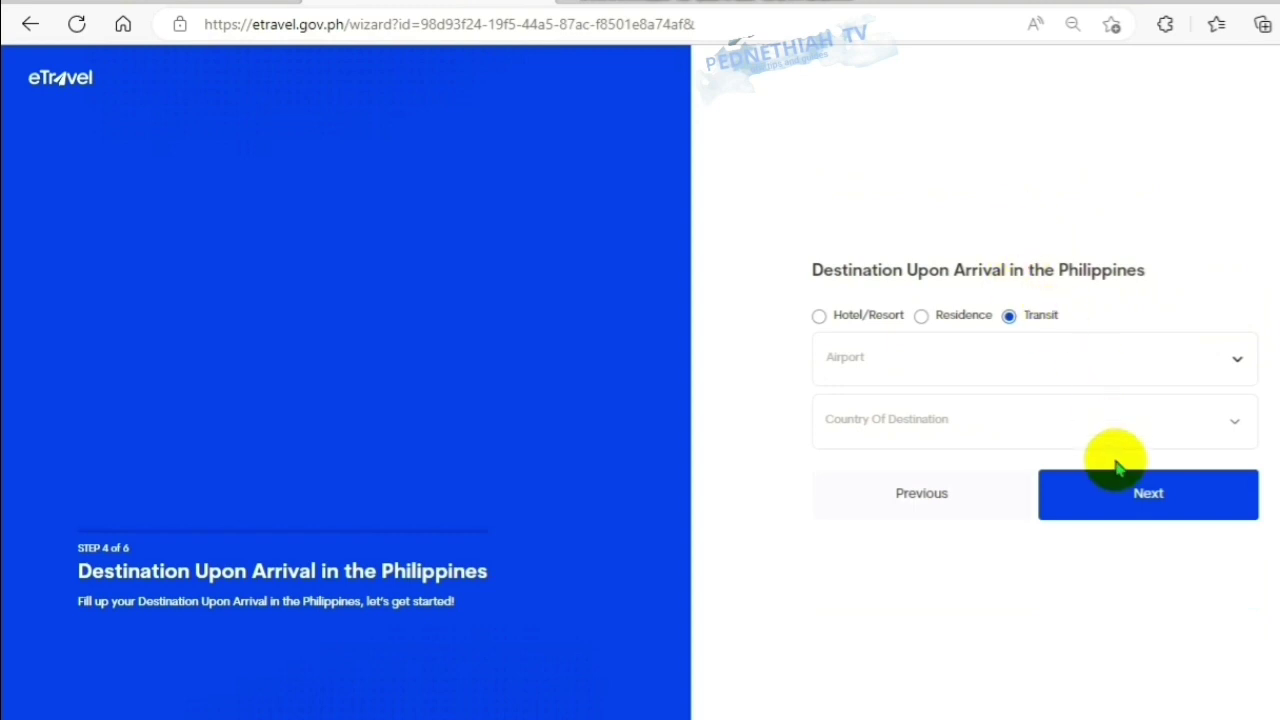
pyautogui.click(1239, 366)
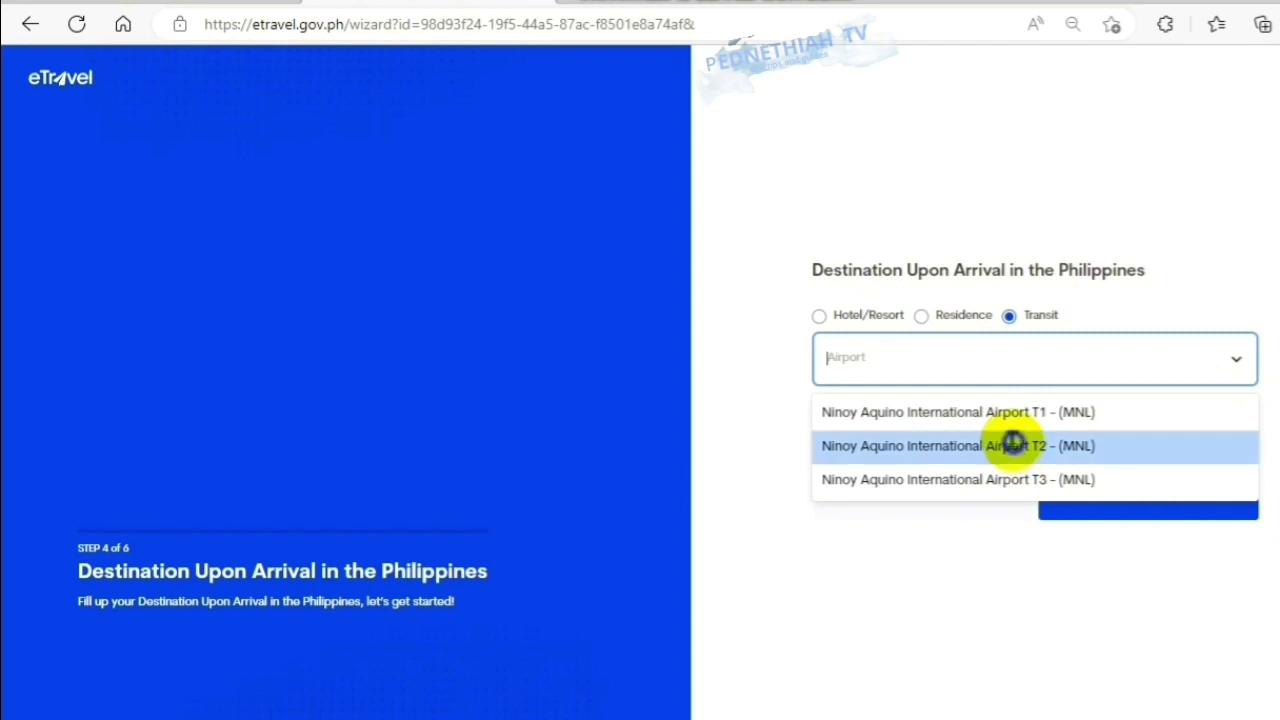
pyautogui.click(945, 446)
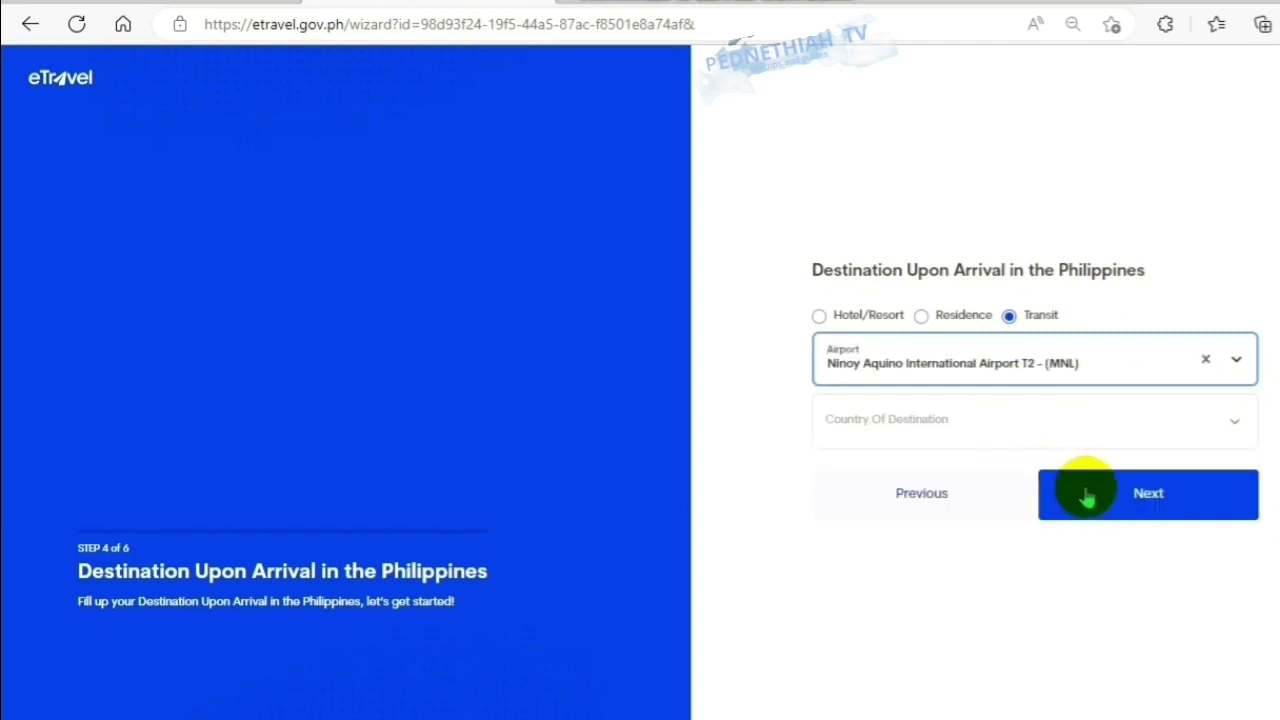
pyautogui.click(1232, 424)
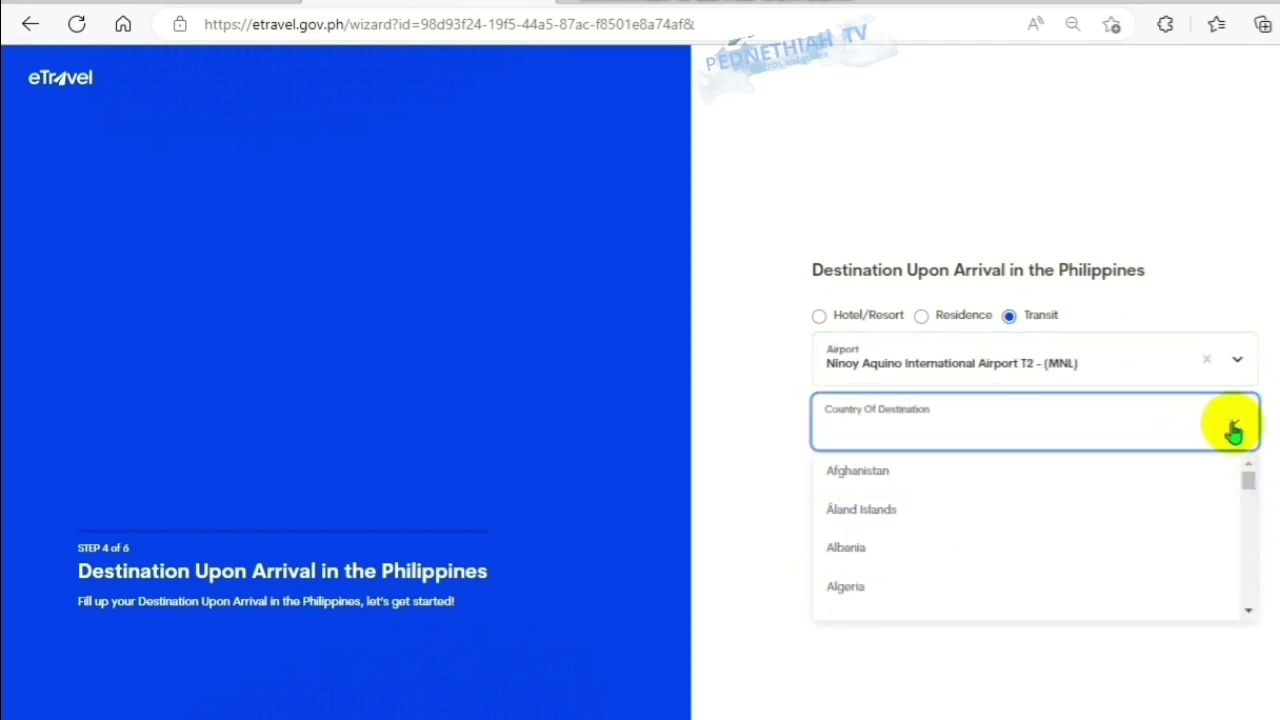
pyautogui.click(1230, 422)
# Set the residence destination to province CAVITE and city CITY OF DASMARINAS
pyautogui.click(921, 316)
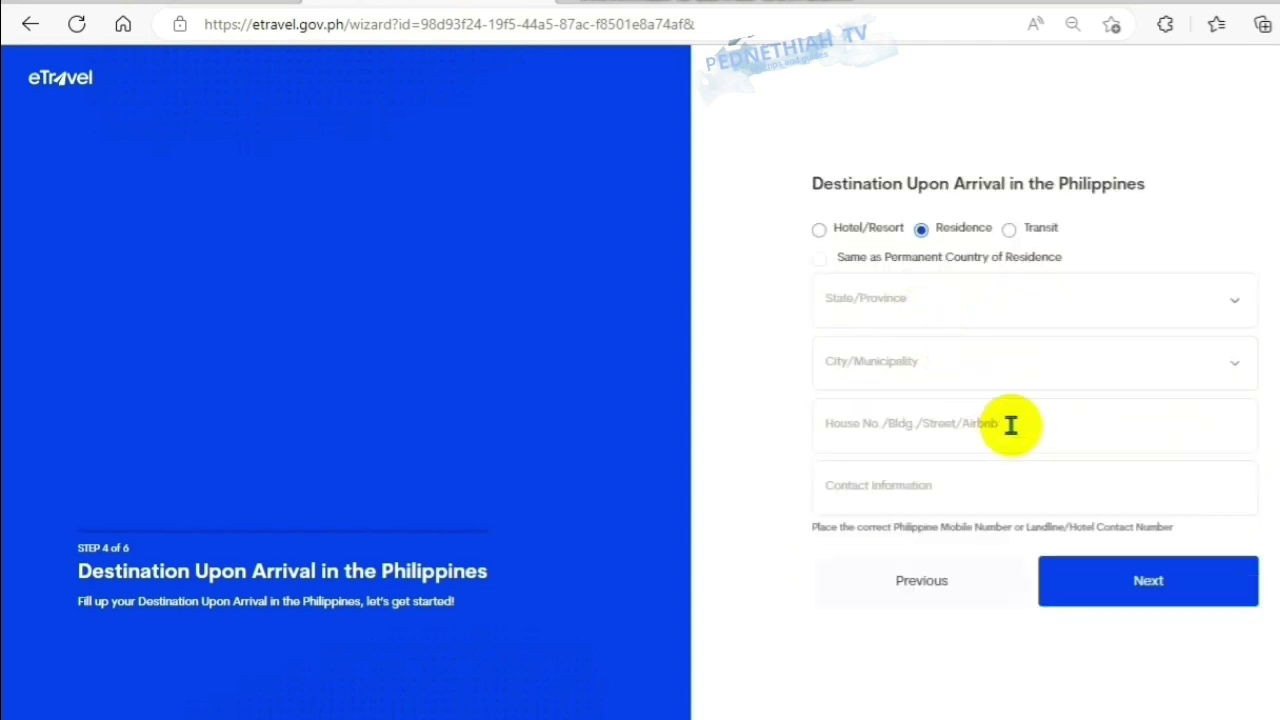
pyautogui.click(1236, 304)
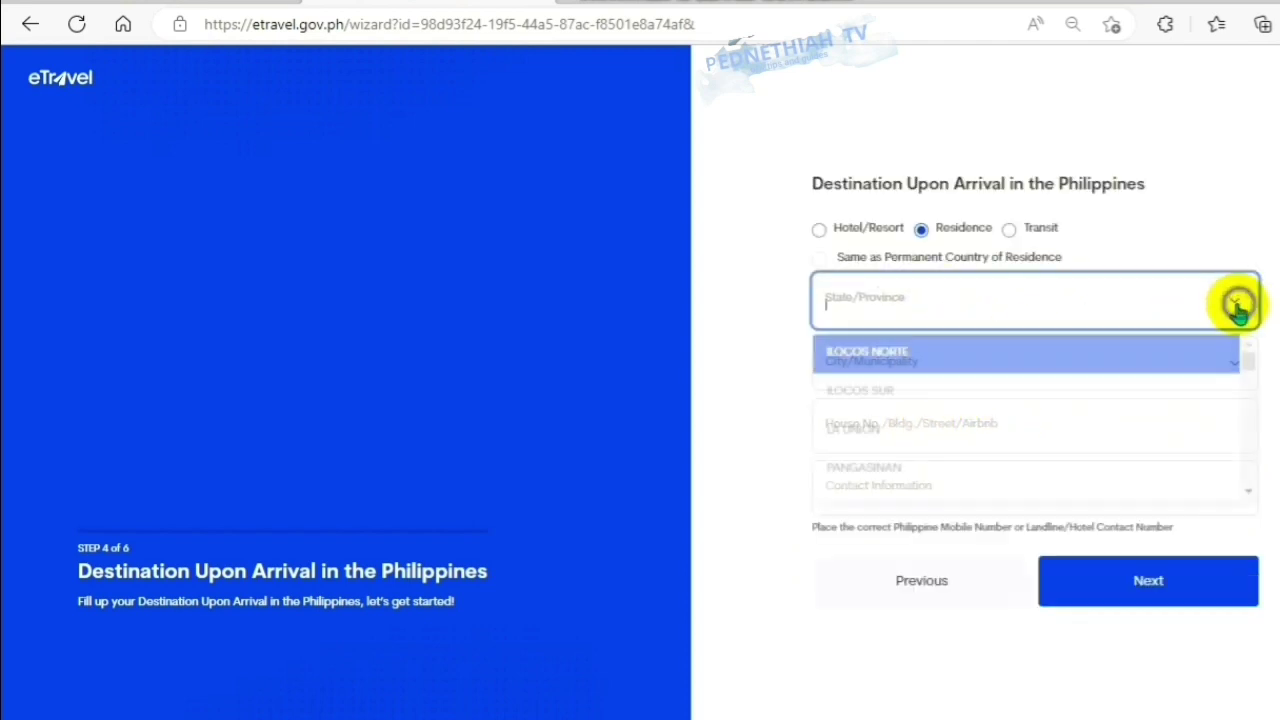
pyautogui.write('CA')
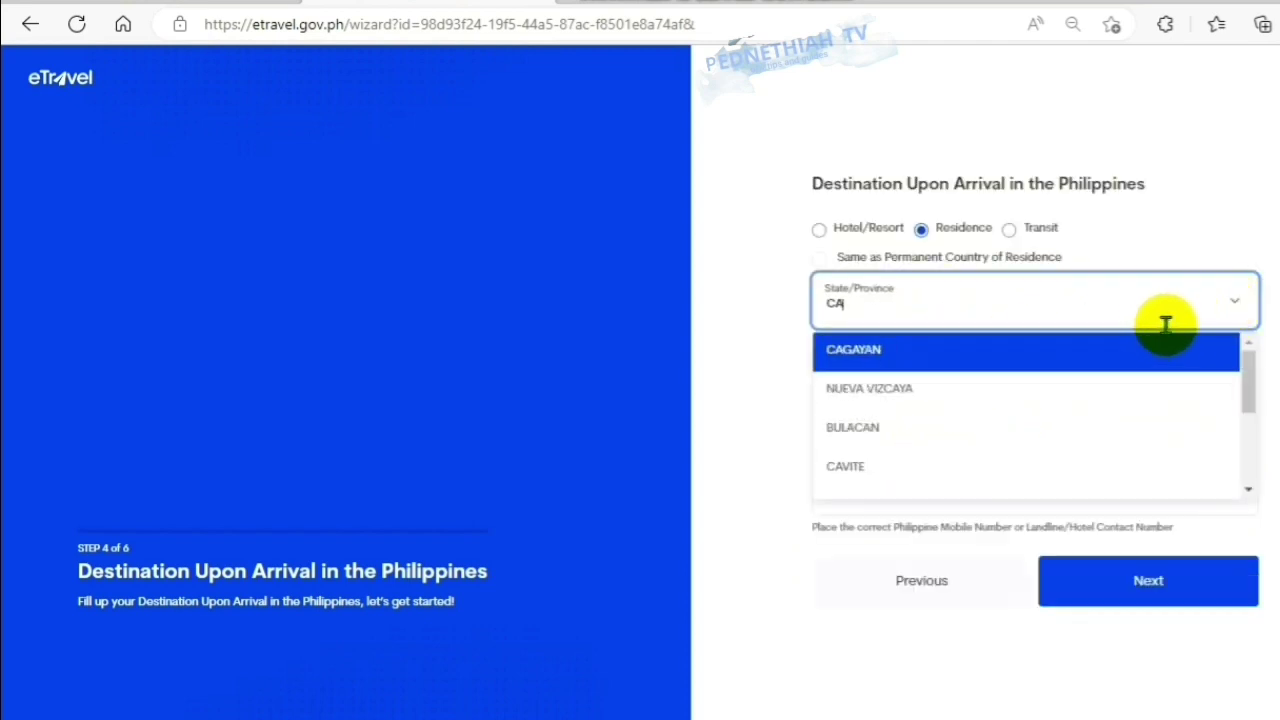
pyautogui.write('VITE')
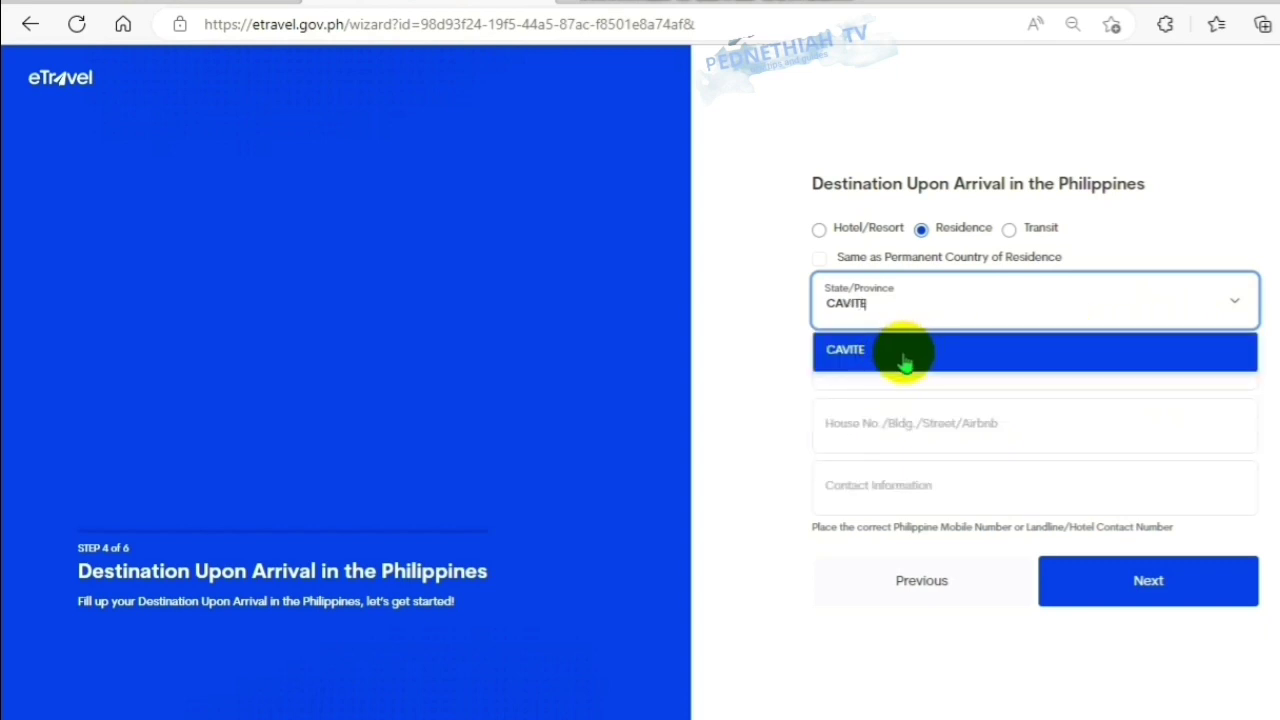
pyautogui.click(903, 360)
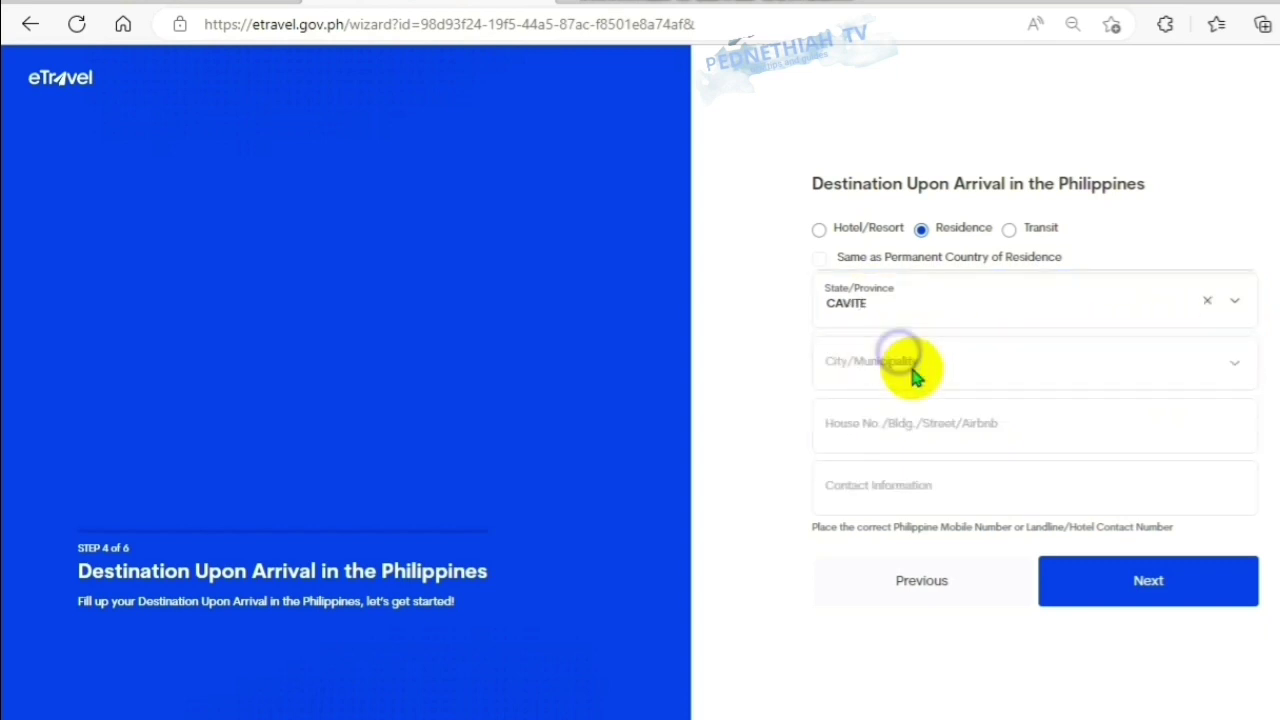
pyautogui.click(917, 372)
pyautogui.write('DA')
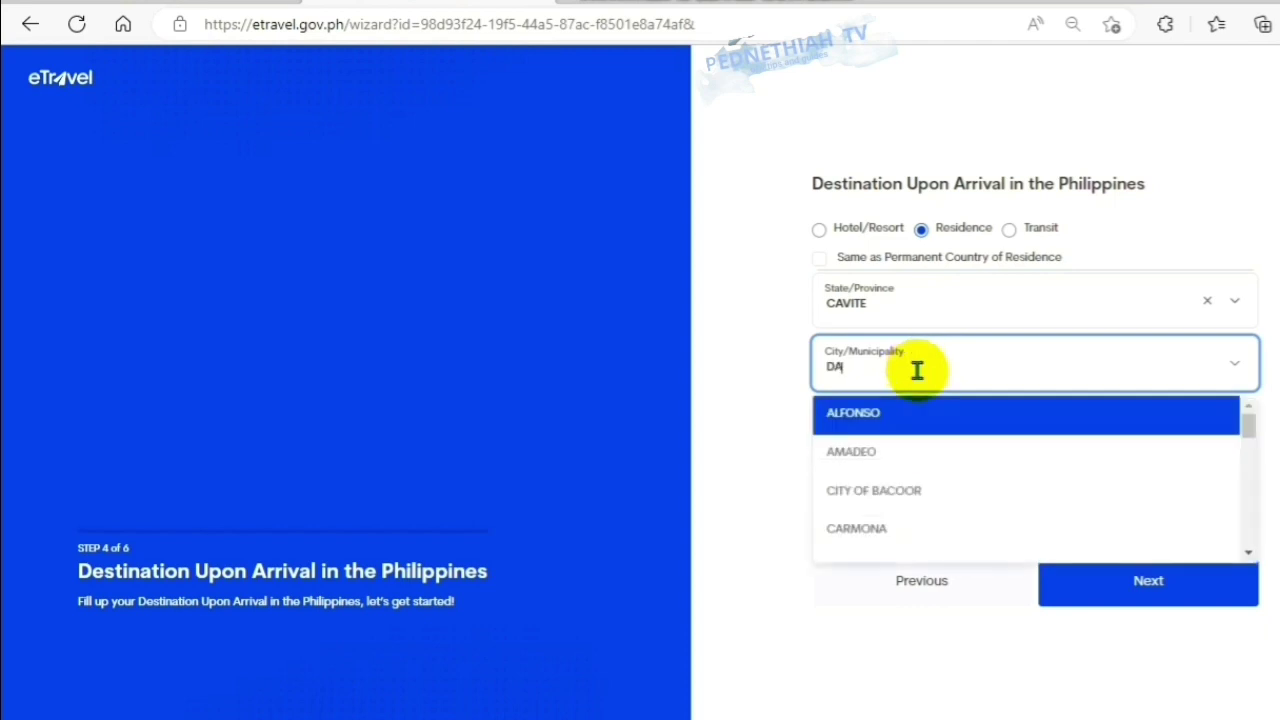
pyautogui.click(888, 414)
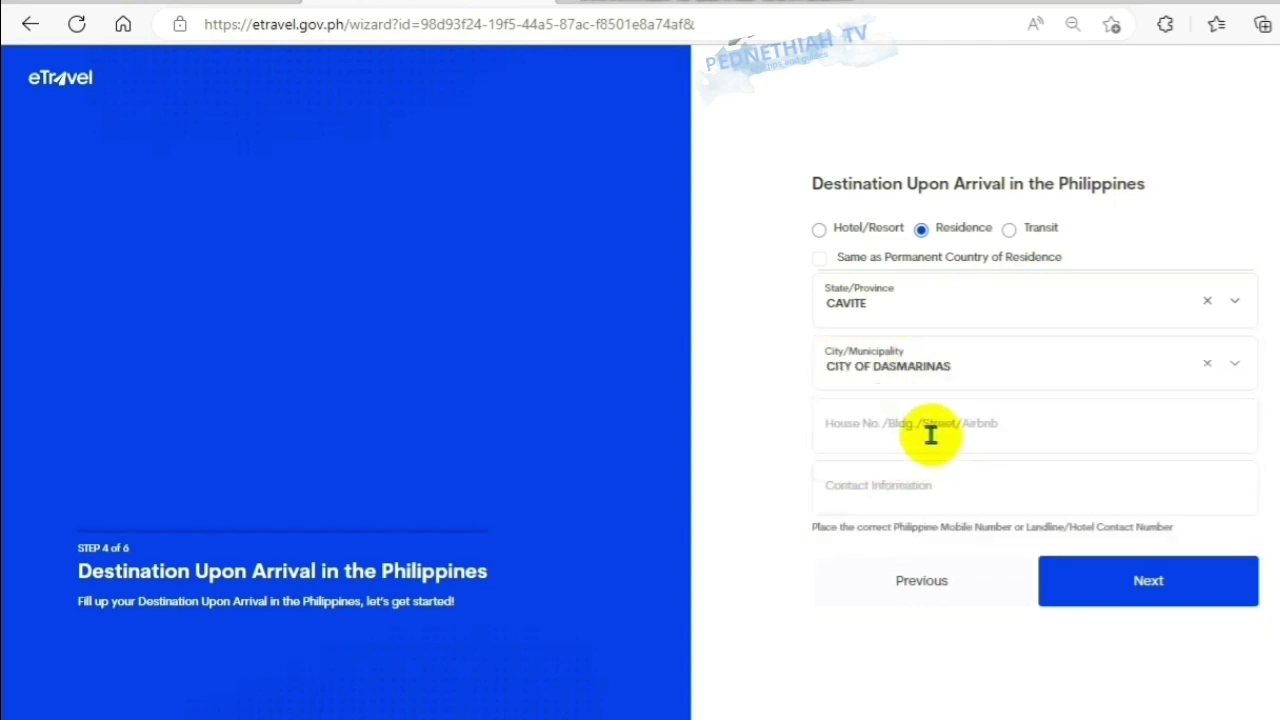
# Enter 123 ST as the street address and fill in the contact number
pyautogui.click(928, 428)
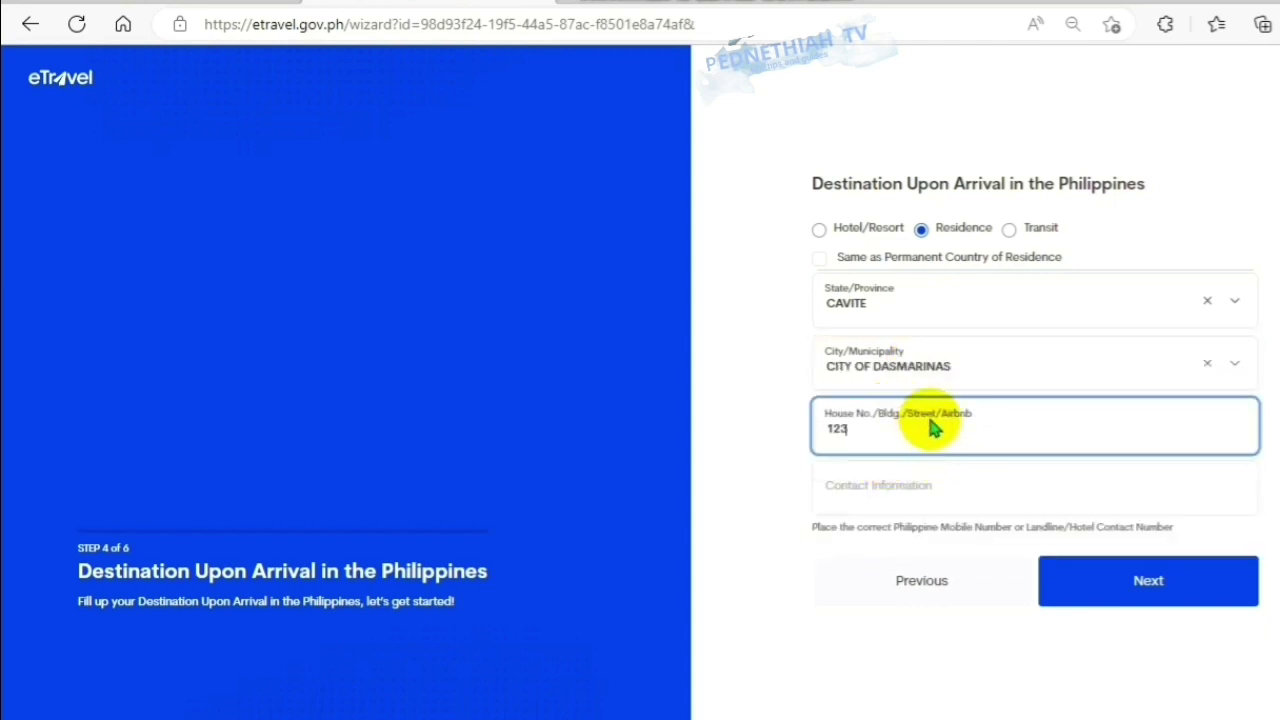
pyautogui.write('123 ST')
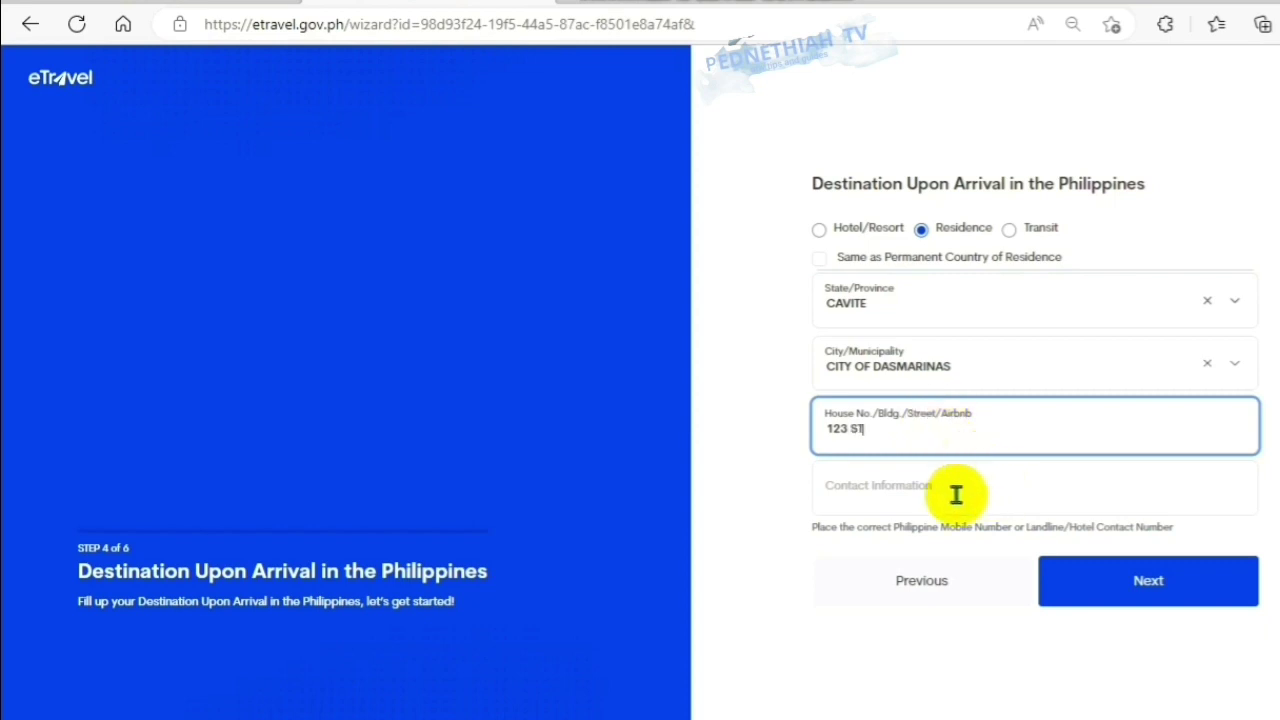
pyautogui.click(914, 478)
pyautogui.click(872, 492)
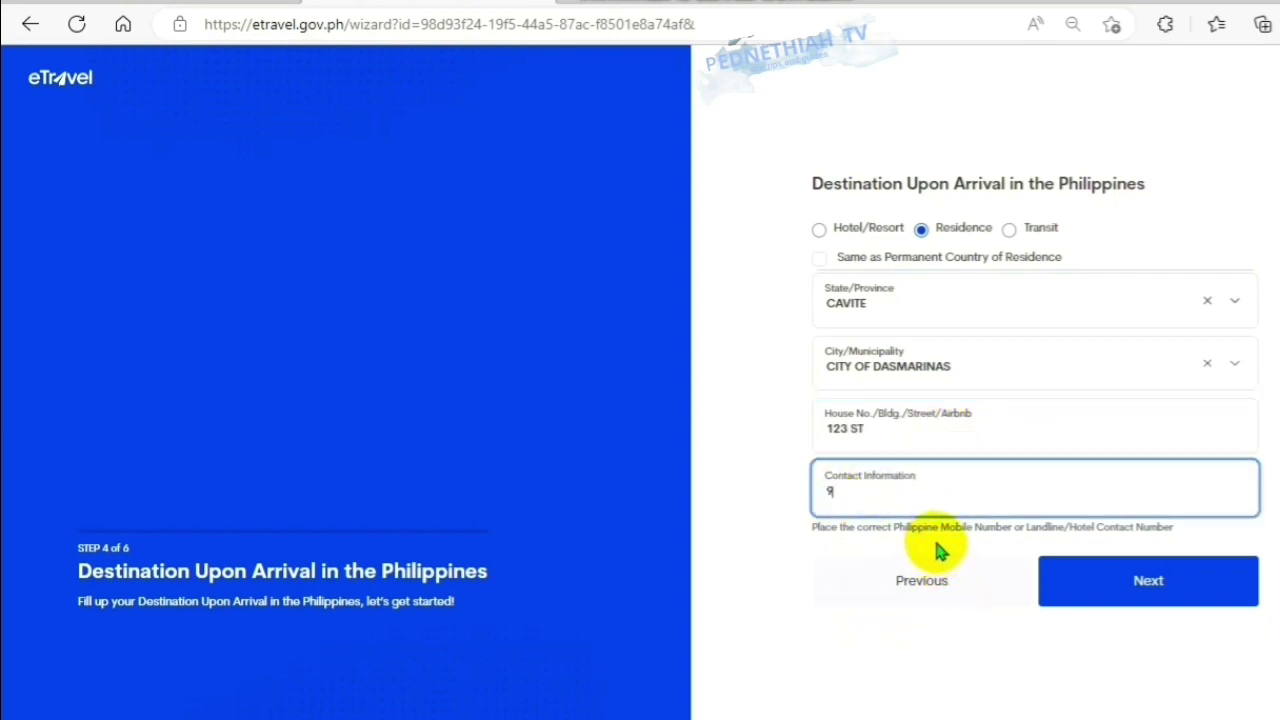
pyautogui.press('BackSpace')
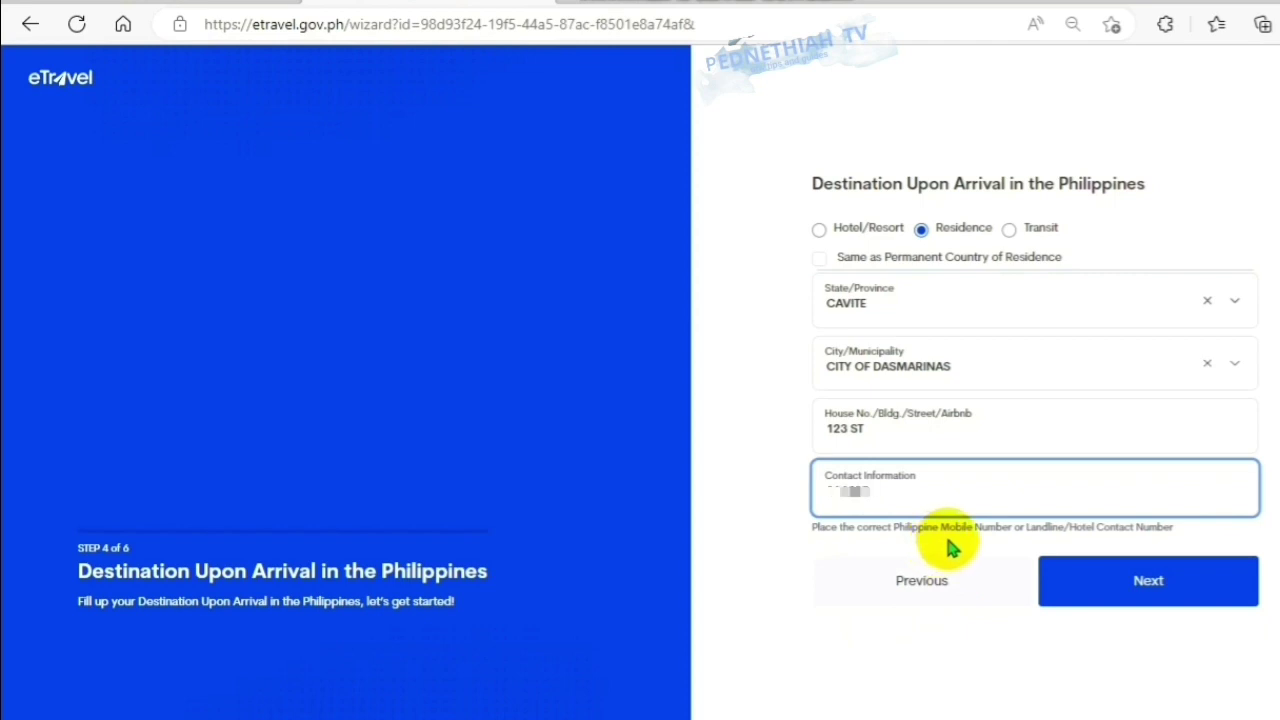
# Continue to the Health Declaration and set the first-dose date to 03/30/2021
pyautogui.click(1133, 583)
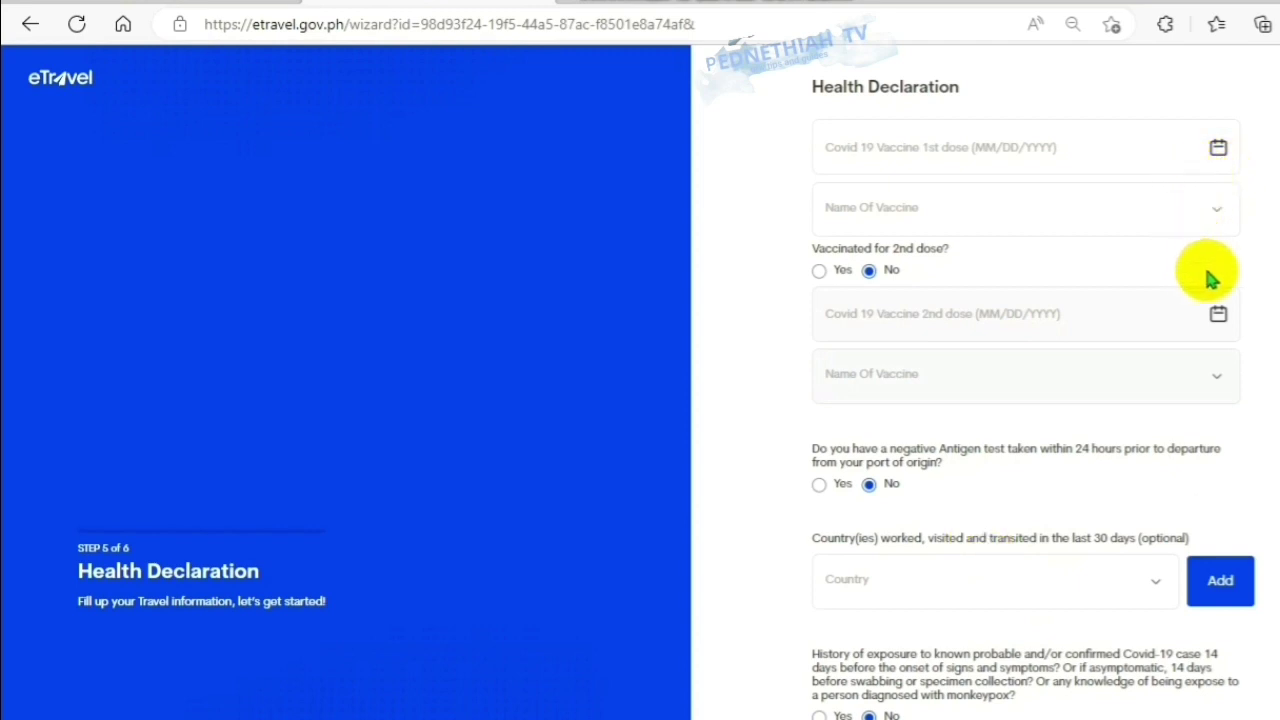
pyautogui.click(1217, 148)
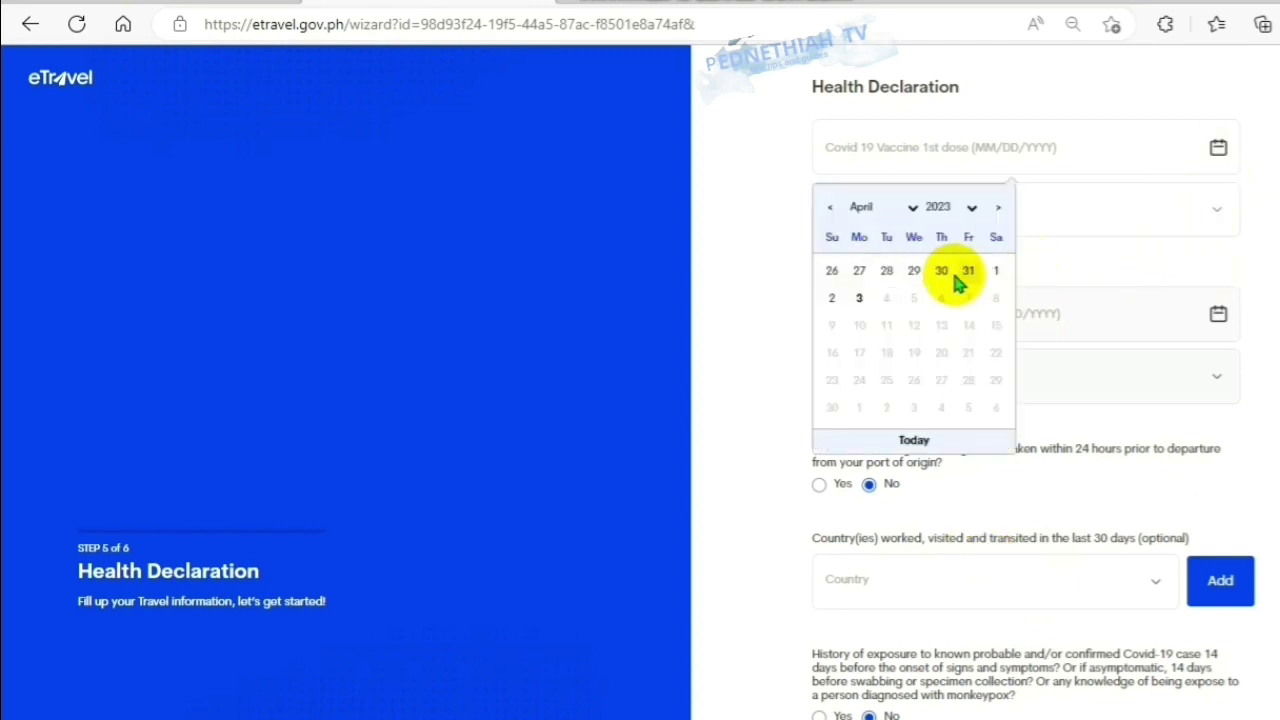
pyautogui.click(968, 208)
pyautogui.click(948, 257)
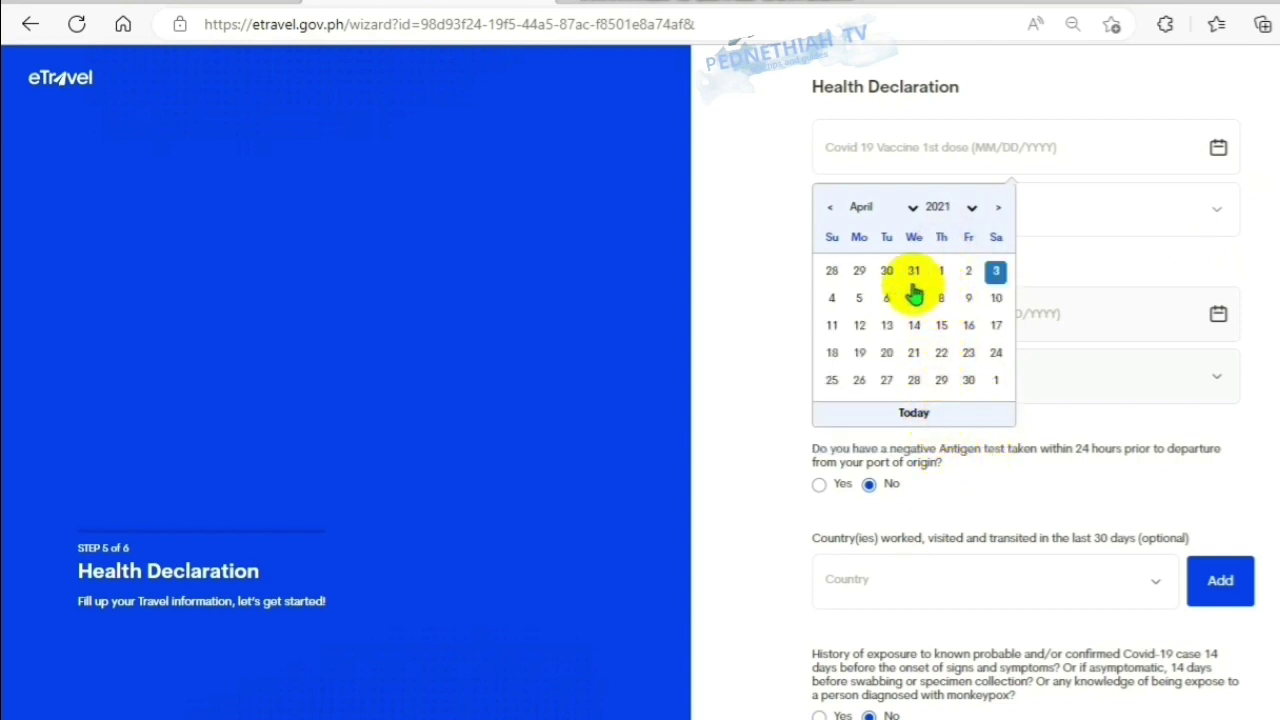
pyautogui.click(886, 271)
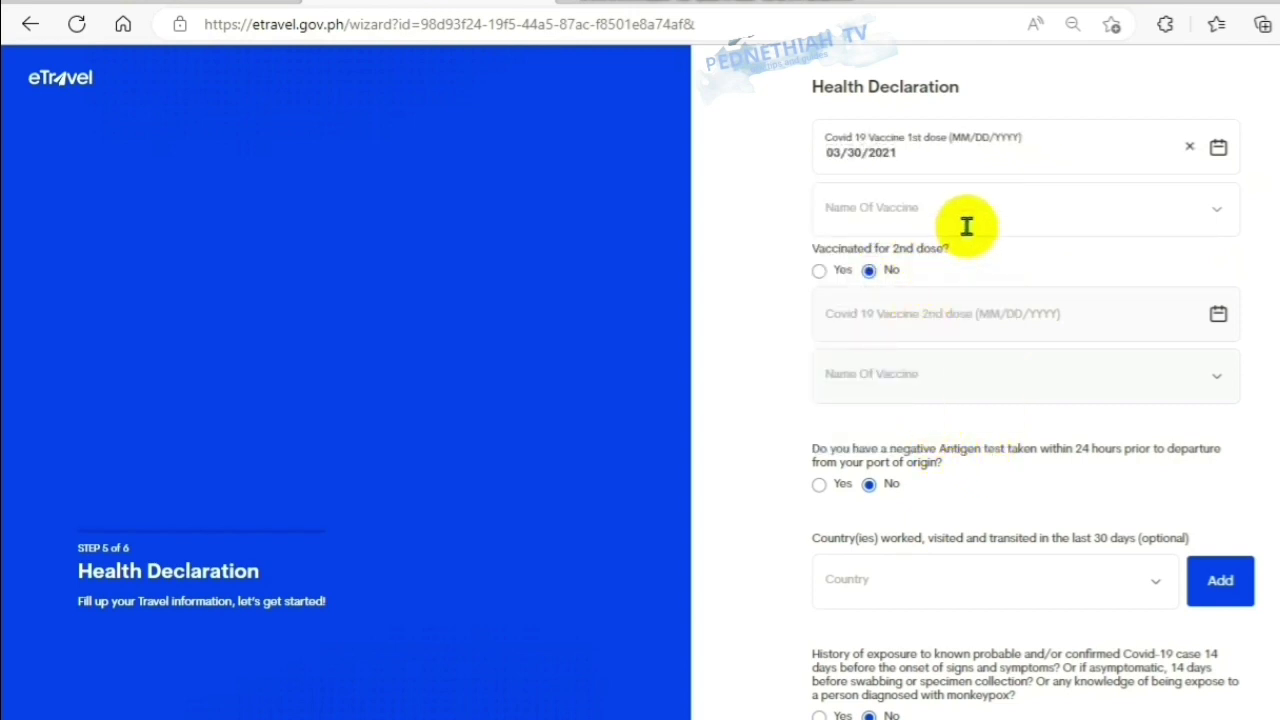
# Choose BIONTECH, PFIZER as the first-dose vaccine and answer Yes to a second dose
pyautogui.click(1218, 212)
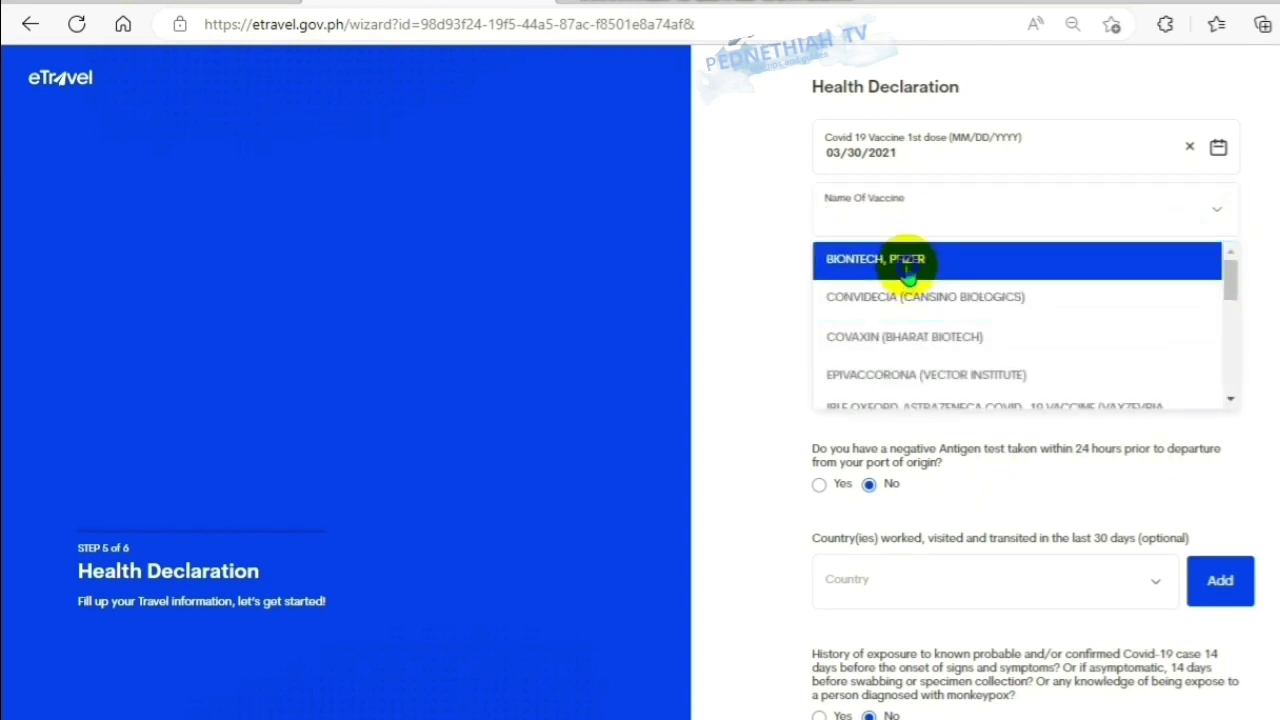
pyautogui.click(900, 257)
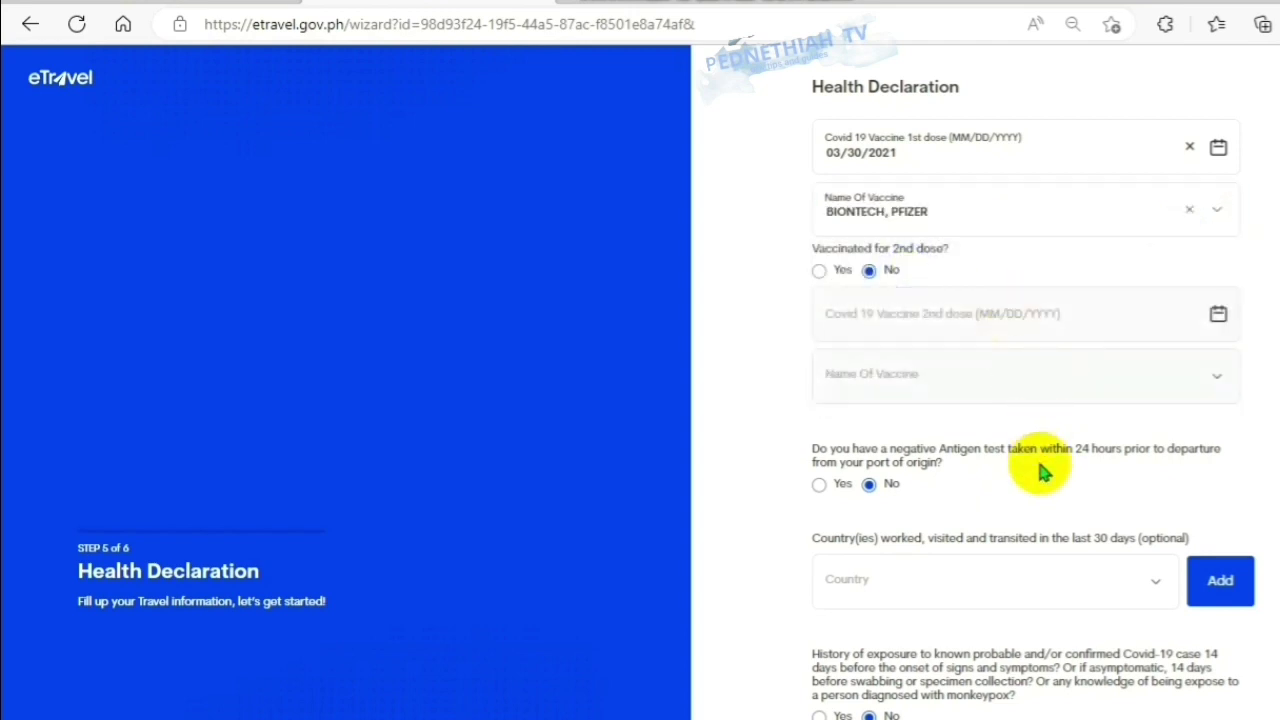
pyautogui.click(819, 268)
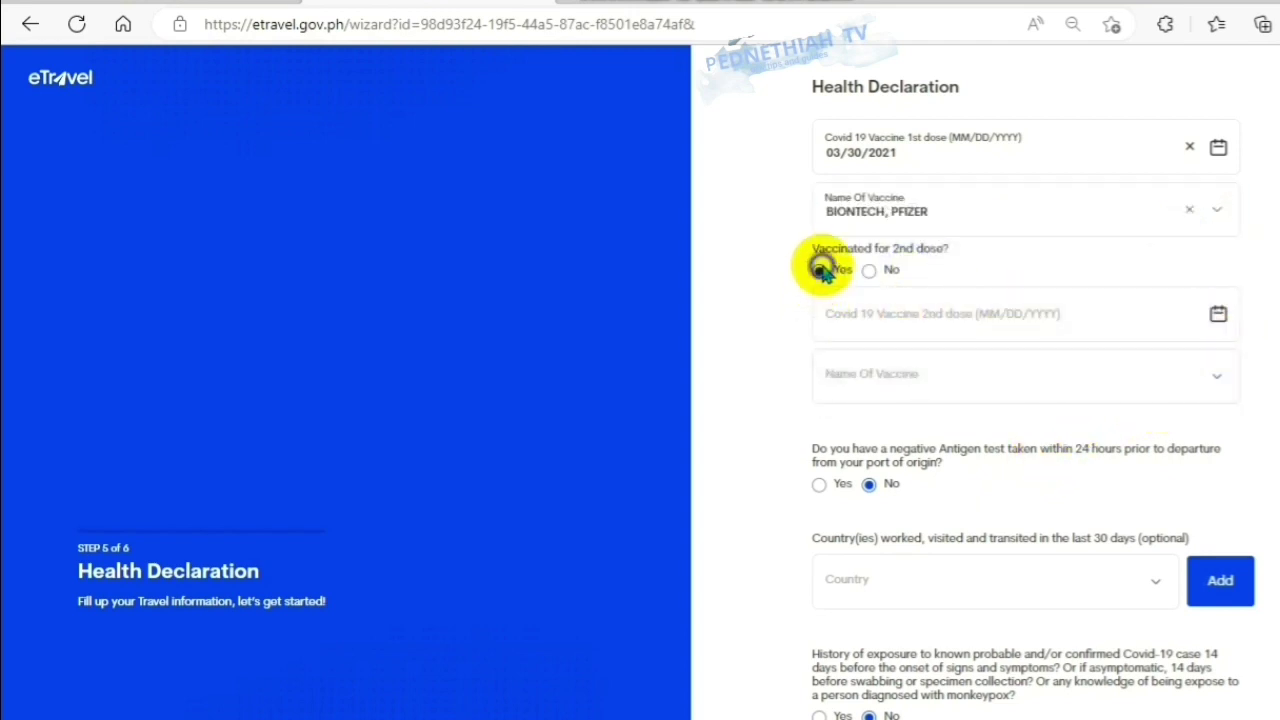
# Set the 2nd-dose date to April 11, 2022 and its vaccine name to BIONTECH, PFIZER
pyautogui.click(1220, 314)
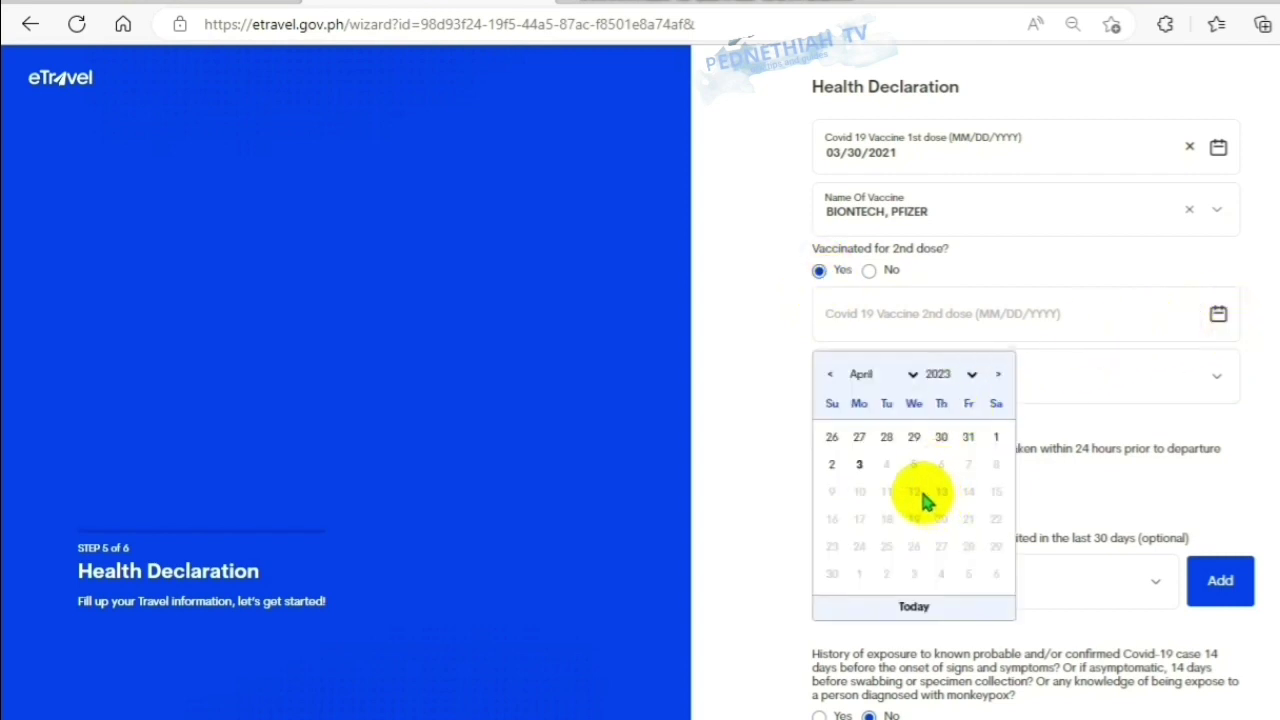
pyautogui.click(967, 380)
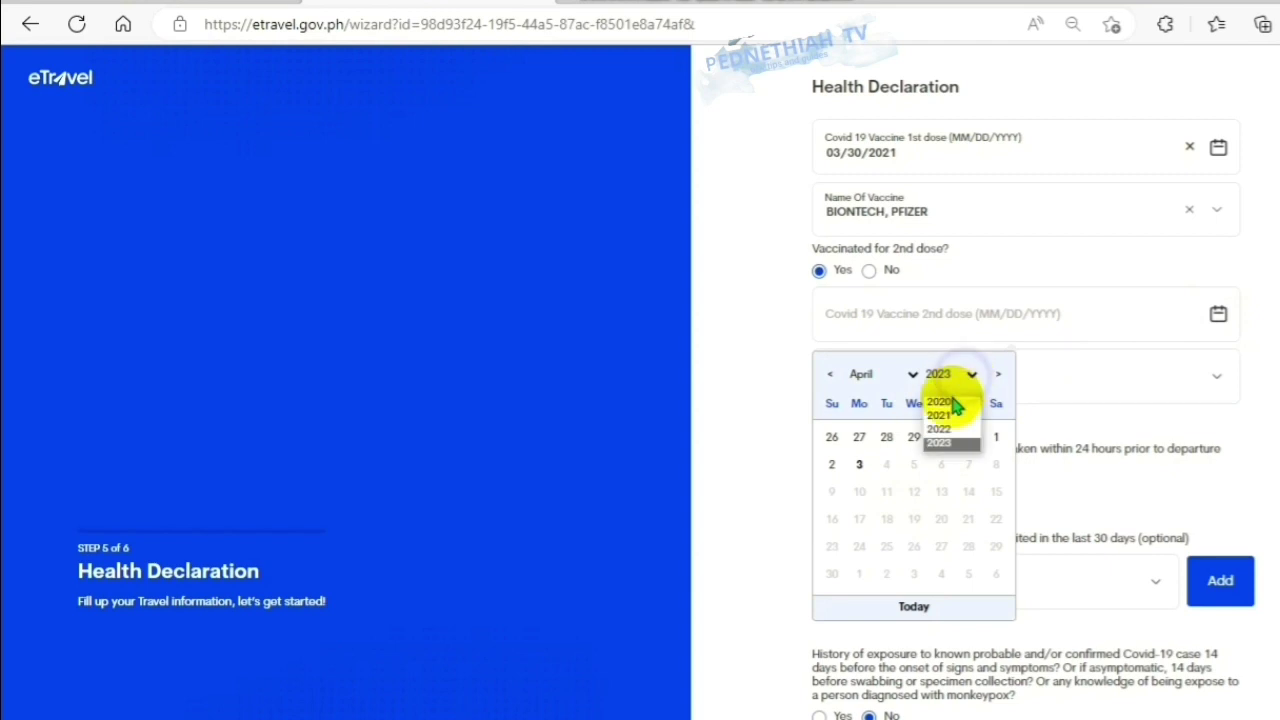
pyautogui.click(955, 430)
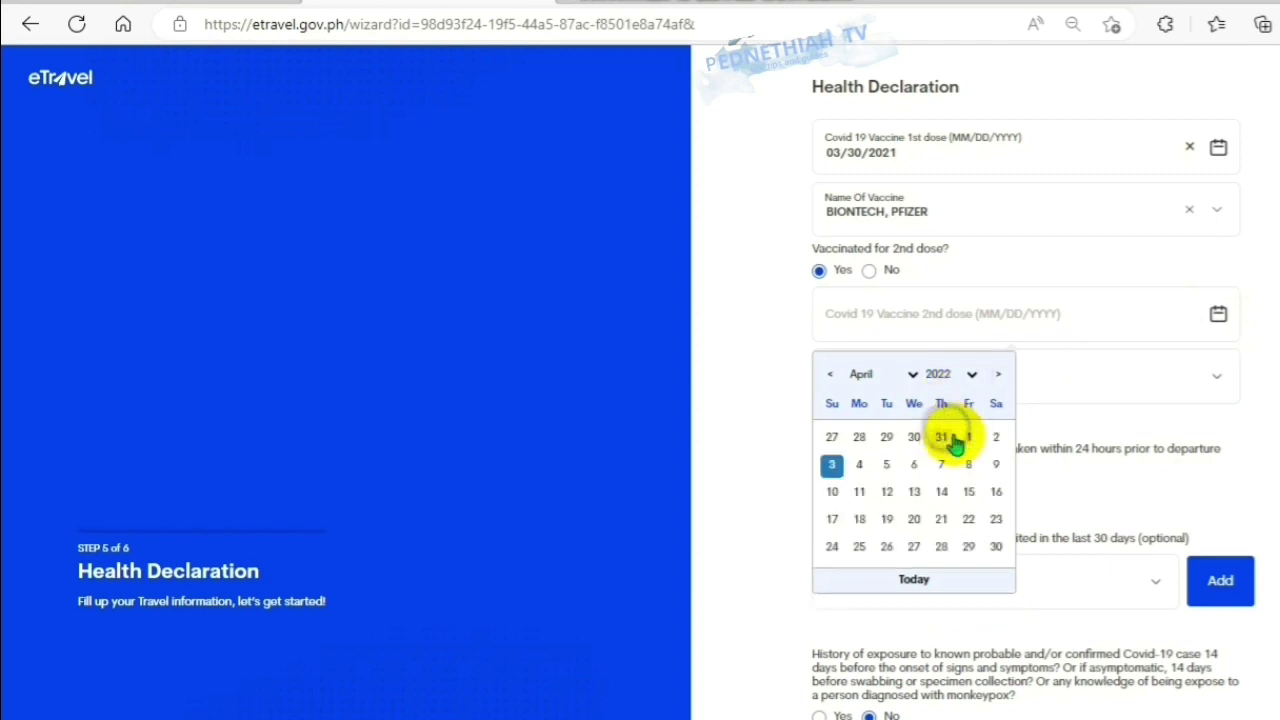
pyautogui.click(859, 492)
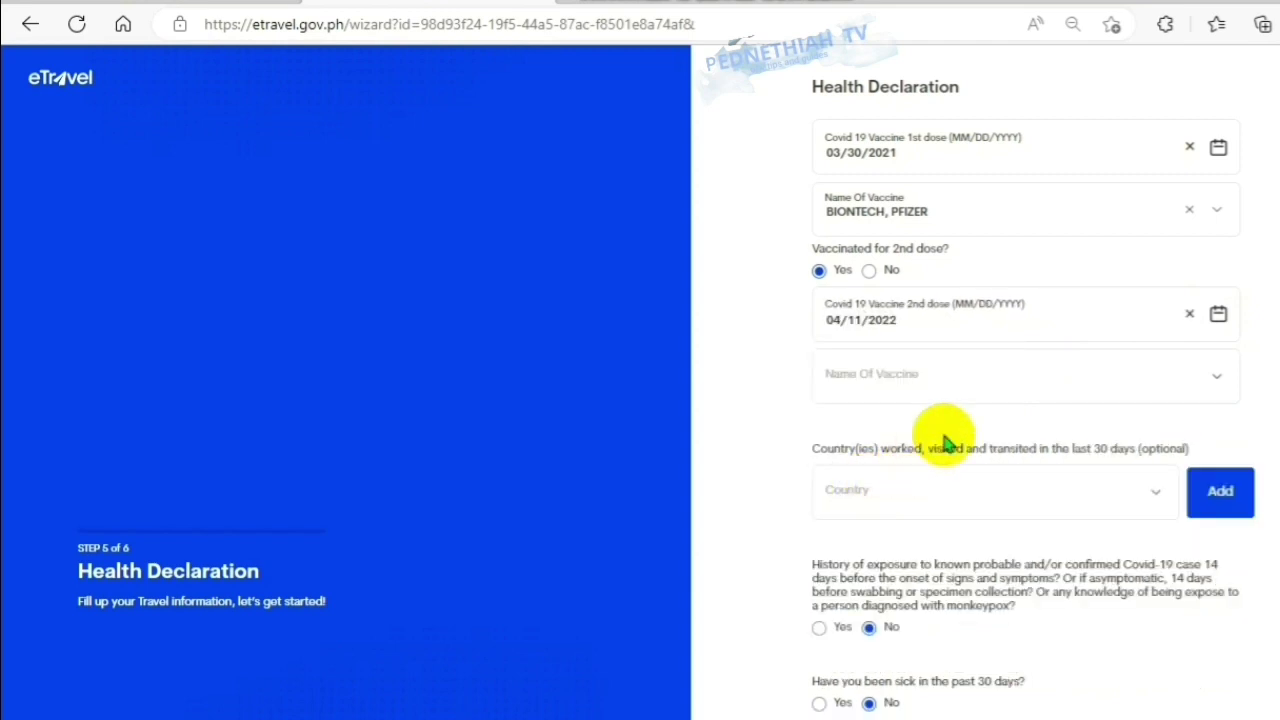
pyautogui.click(1005, 374)
pyautogui.click(1215, 377)
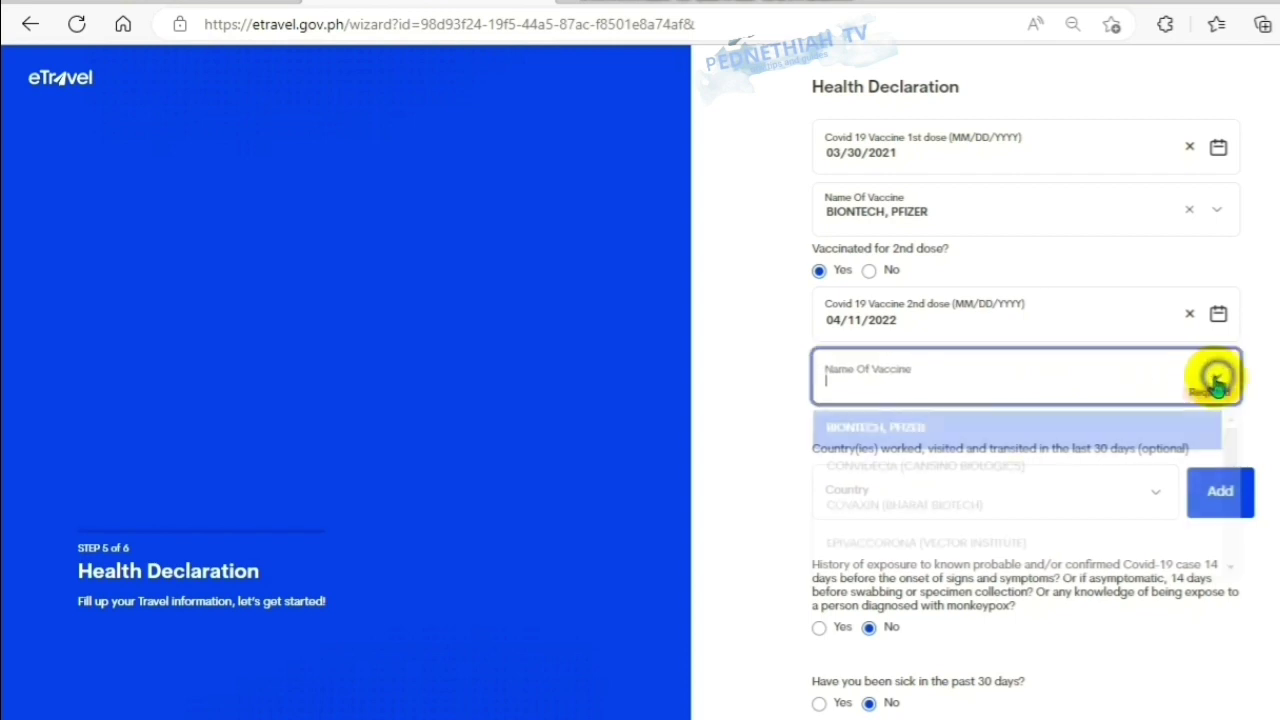
pyautogui.click(943, 427)
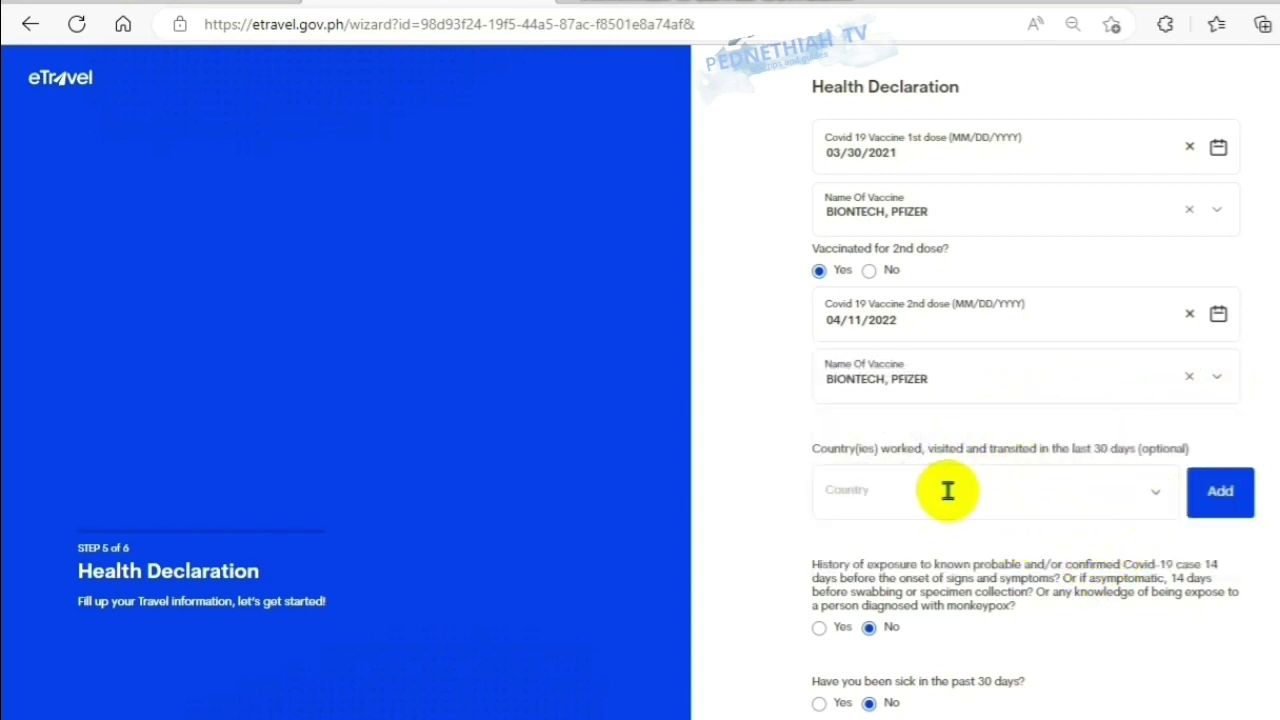
pyautogui.scroll(-1, 943, 489)
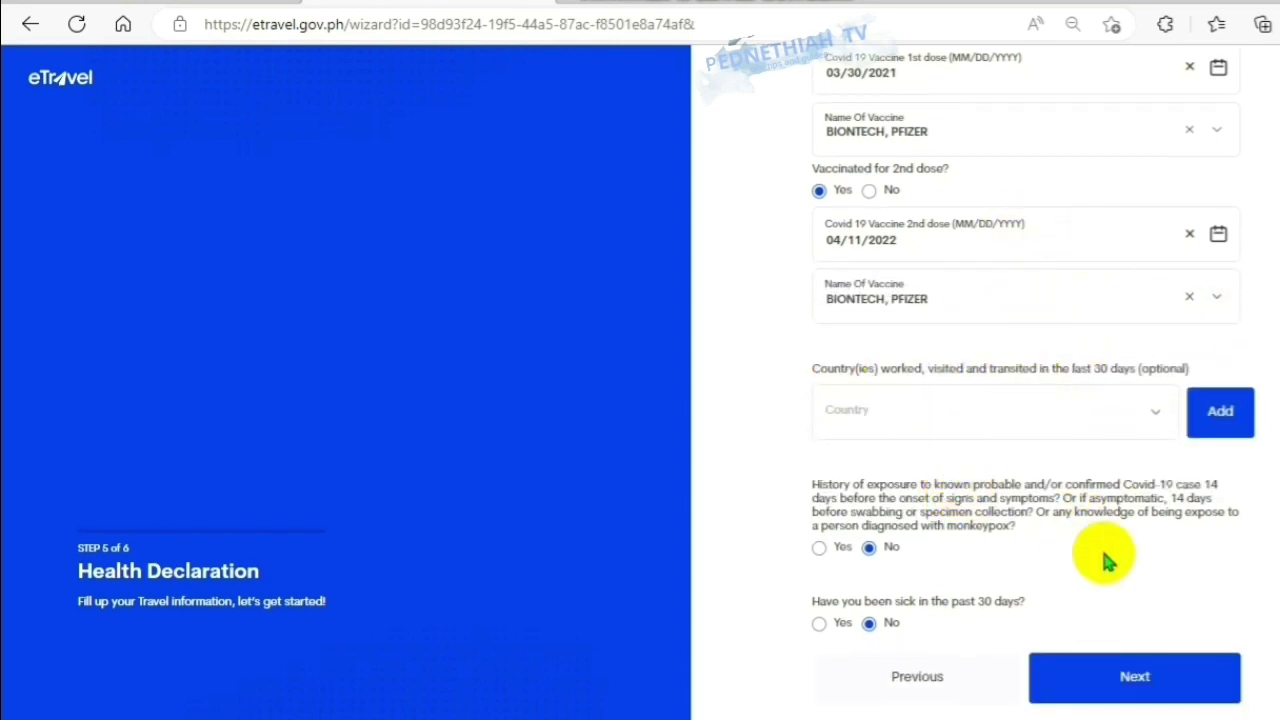
# Move from the Health Declaration to the Step 6 Summary and scroll through the entered details
pyautogui.click(1136, 678)
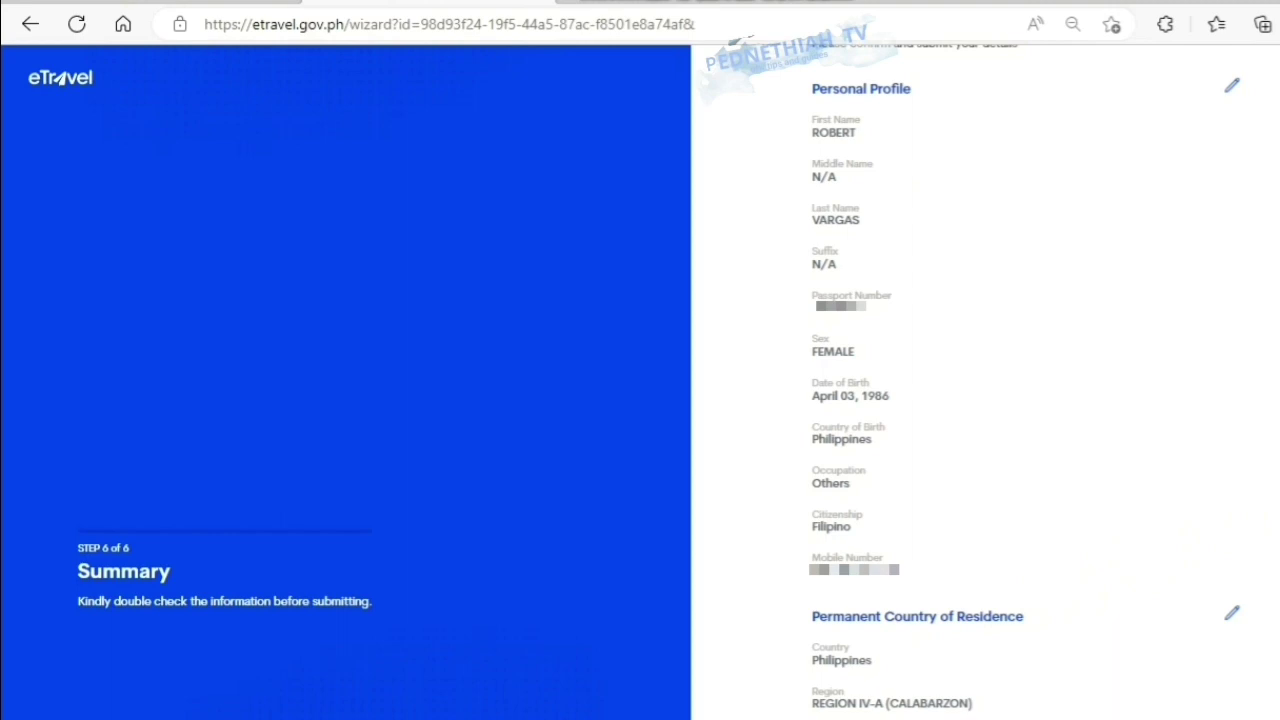
pyautogui.scroll(-15, 1276, 704)
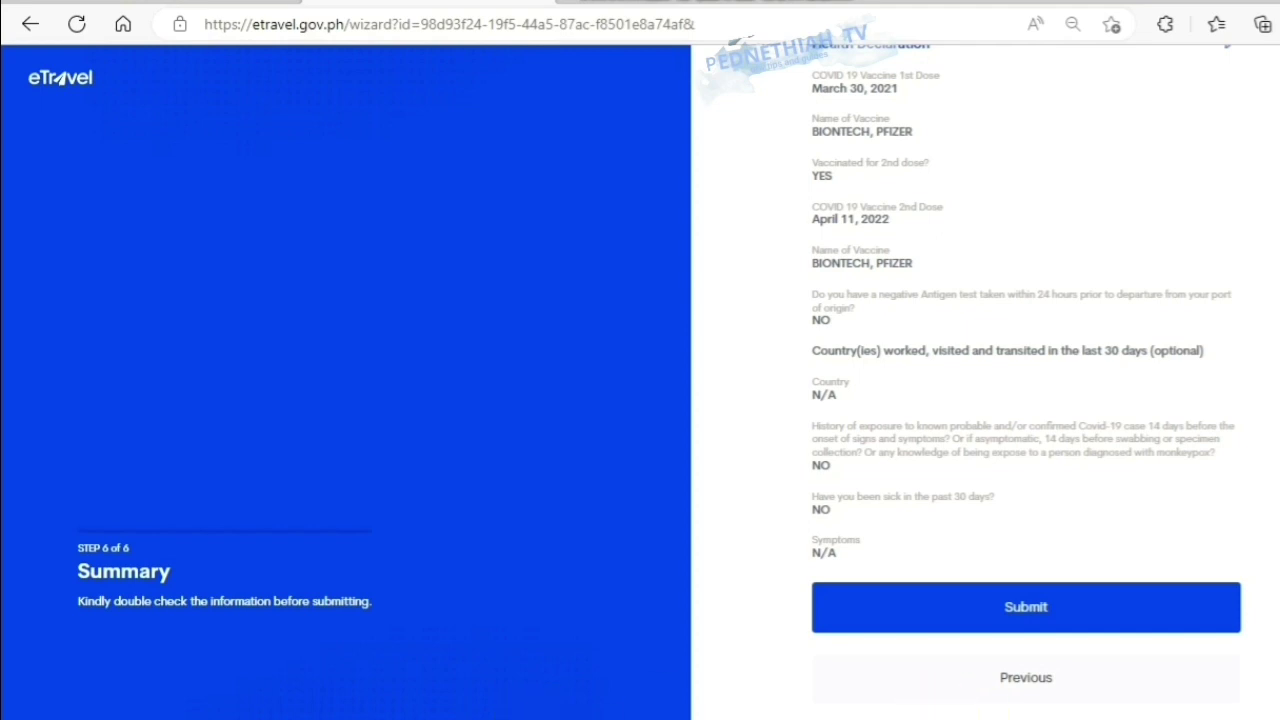
# Submit the reviewed arrival registration from the bottom of the Summary page
pyautogui.click(1003, 622)
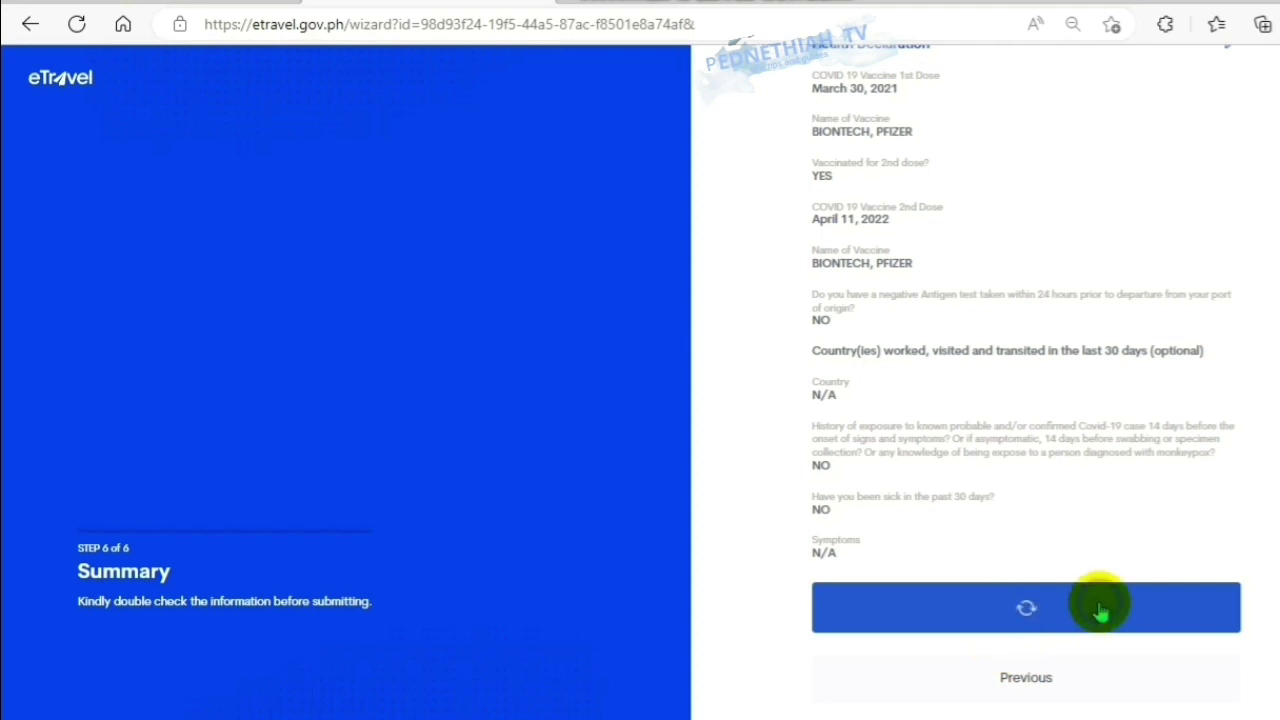
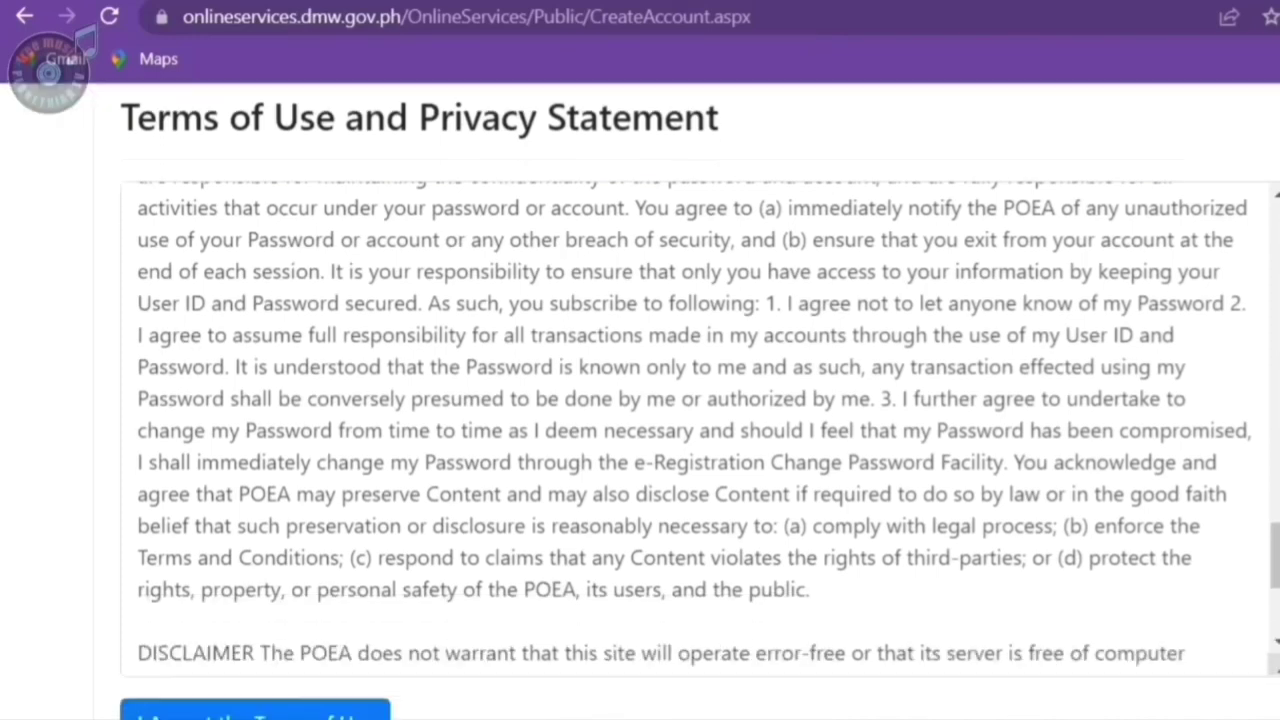
# Accept the Terms of Use and enter the passport first, middle and last names
pyautogui.click(255, 670)
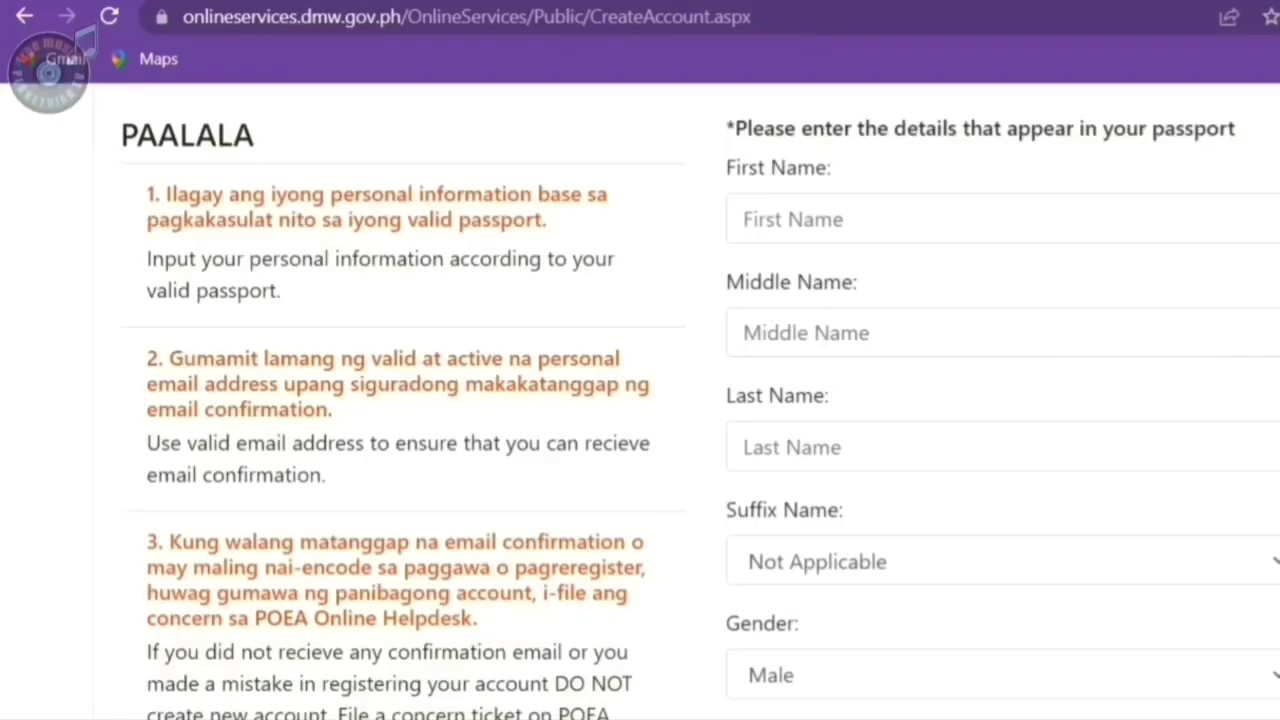
pyautogui.click(800, 219)
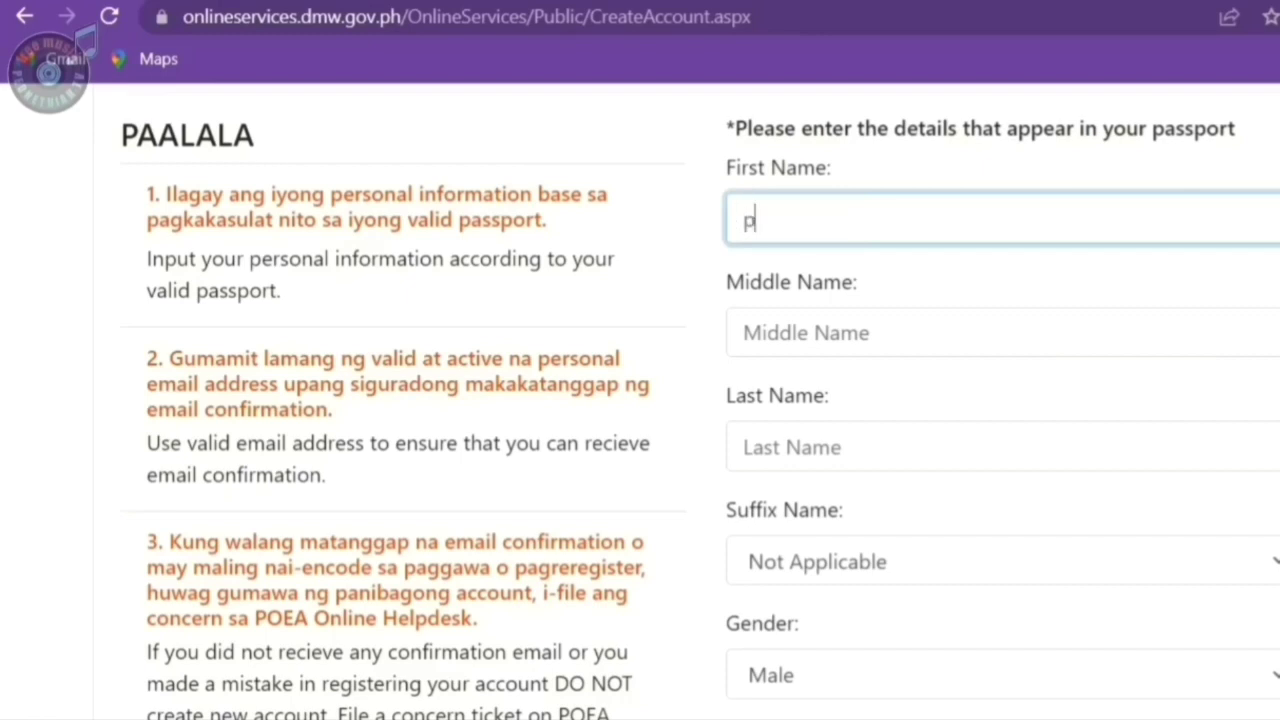
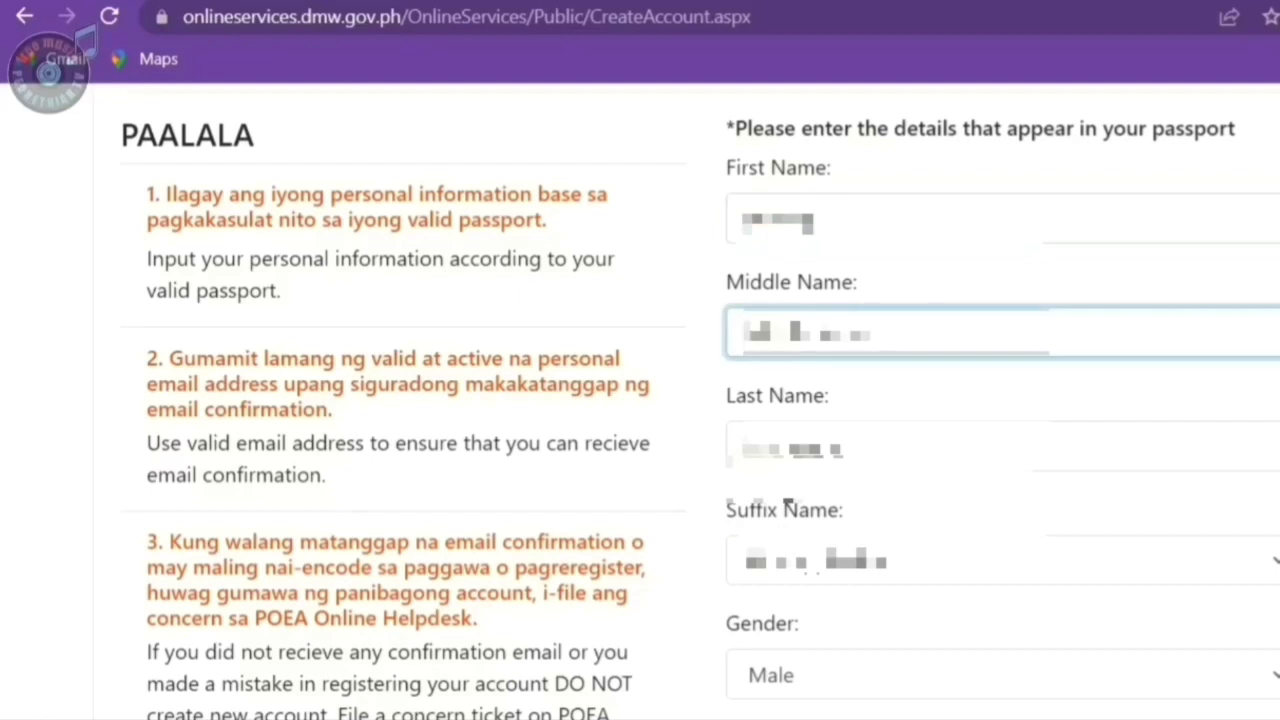
pyautogui.hotkey('shift', 'Tab')
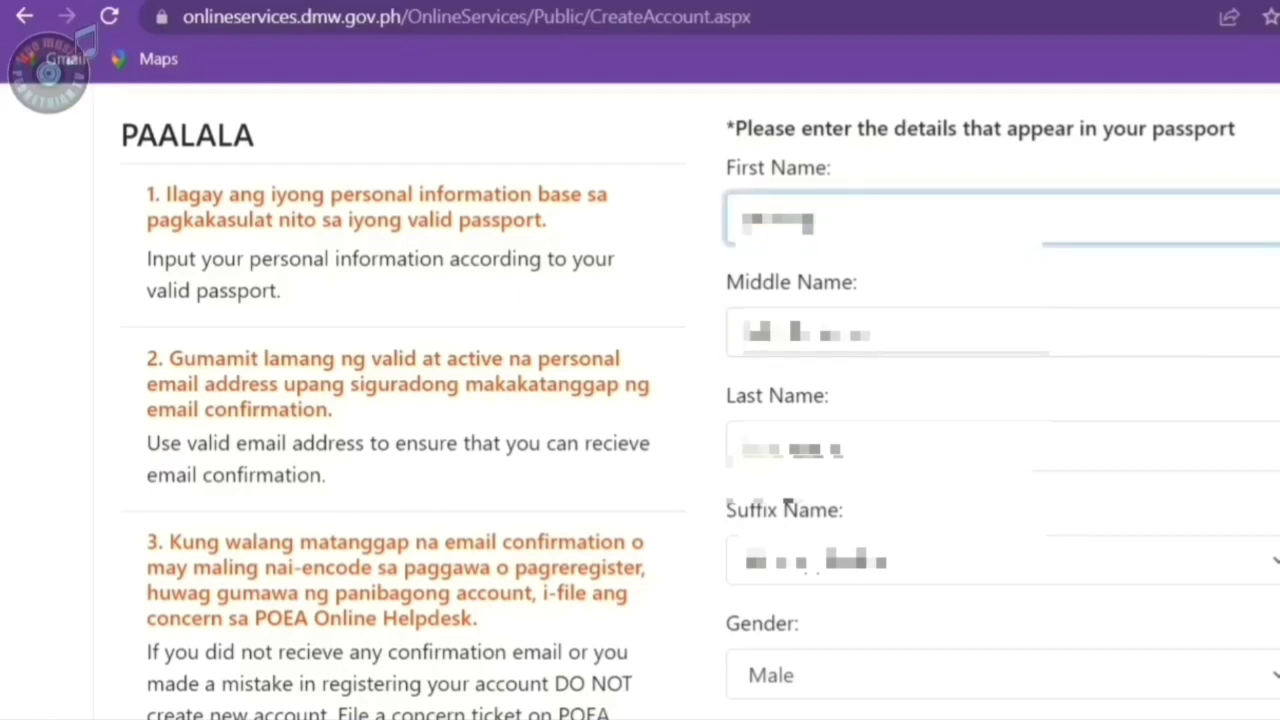
pyautogui.press('Tab')
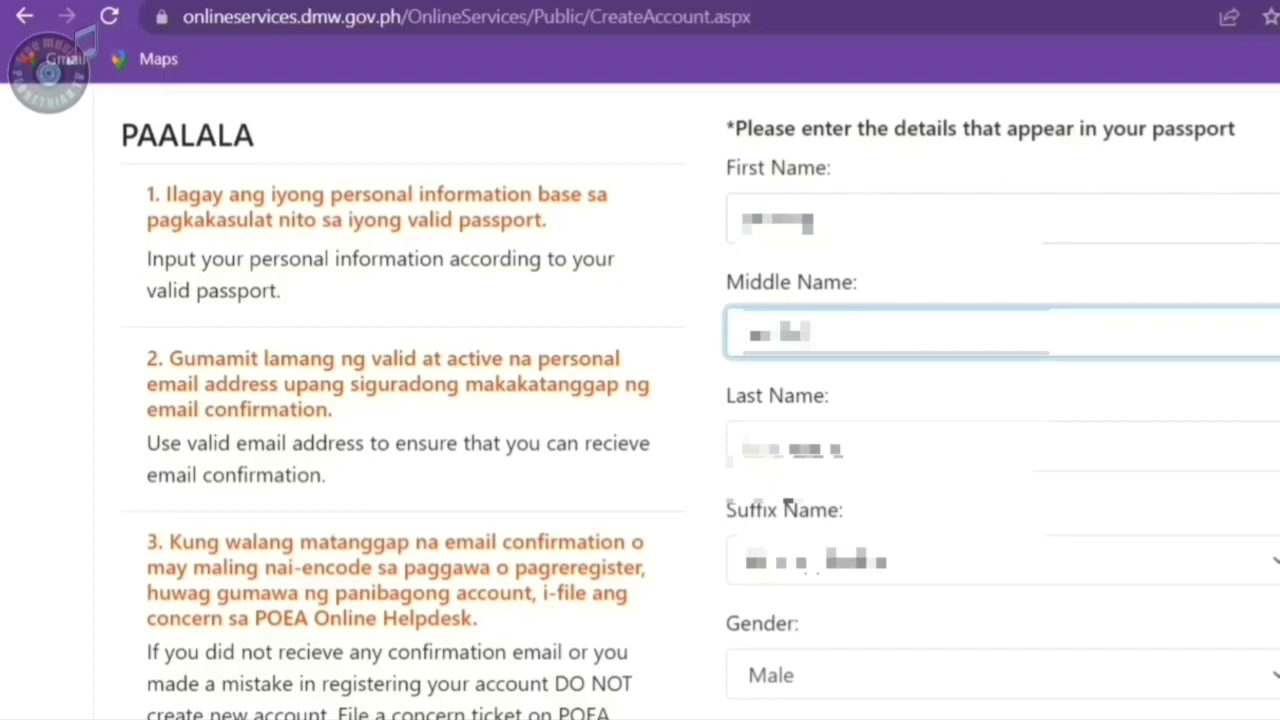
pyautogui.press('Tab')
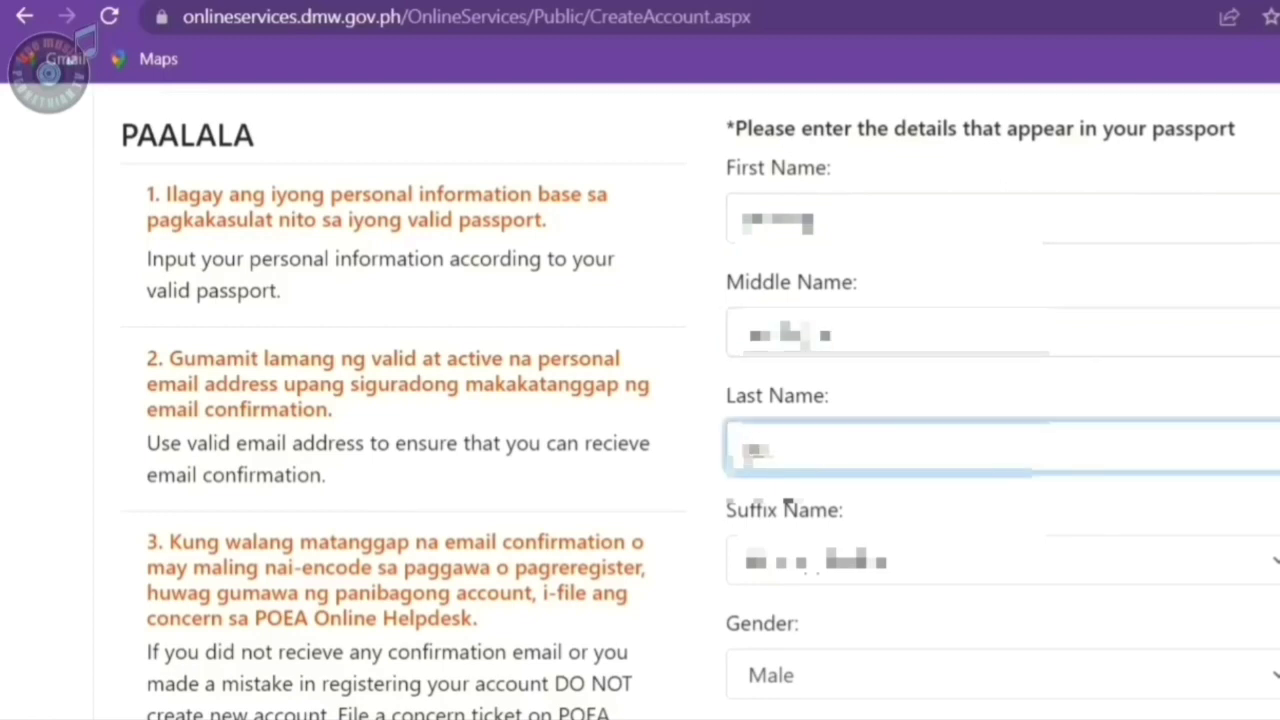
# Trim the extra characters from the first name and set the suffix to Jr
pyautogui.hotkey('shift', 'Tab')
pyautogui.hotkey('shift', 'Tab')
pyautogui.press('BackSpace')
pyautogui.press('BackSpace')
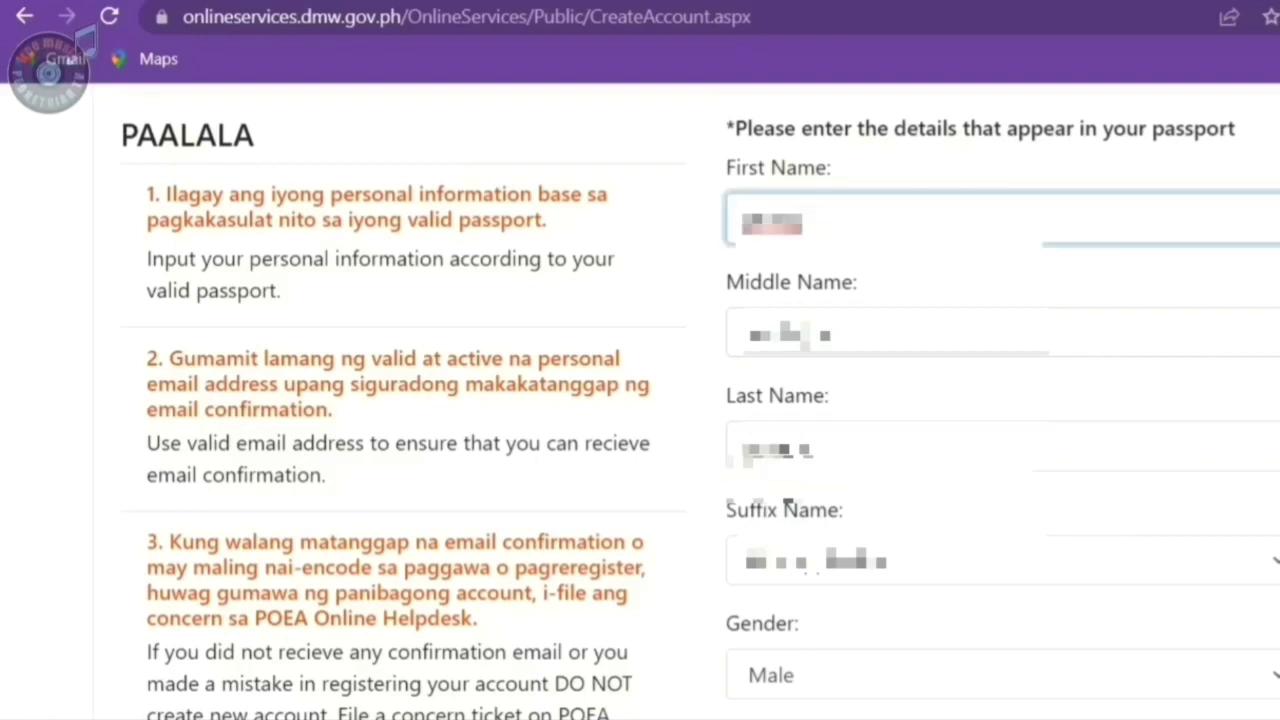
pyautogui.press('Tab')
pyautogui.press('Tab')
pyautogui.press('Tab')
pyautogui.hotkey('alt', 'Down')
pyautogui.press('Down')
pyautogui.press('Down')
pyautogui.press('Down')
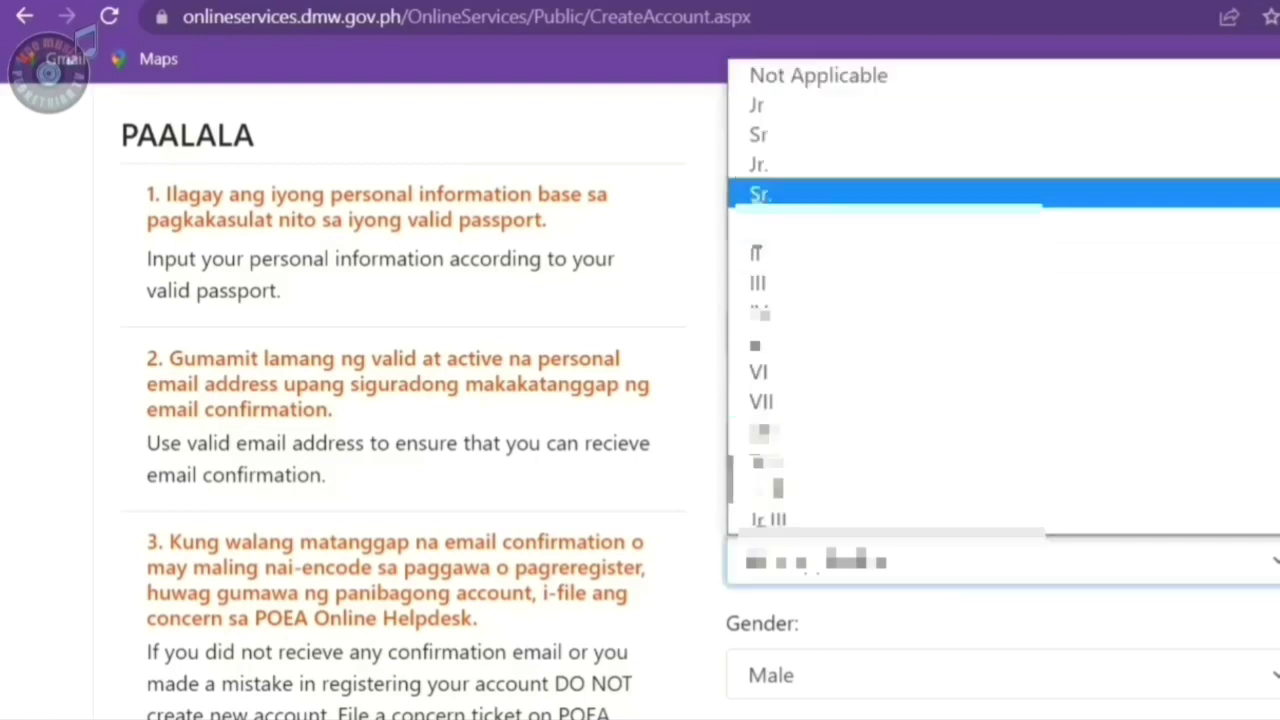
pyautogui.press('Up')
pyautogui.press('Escape')
pyautogui.press('Down')
pyautogui.scroll(-3, 640, 400)
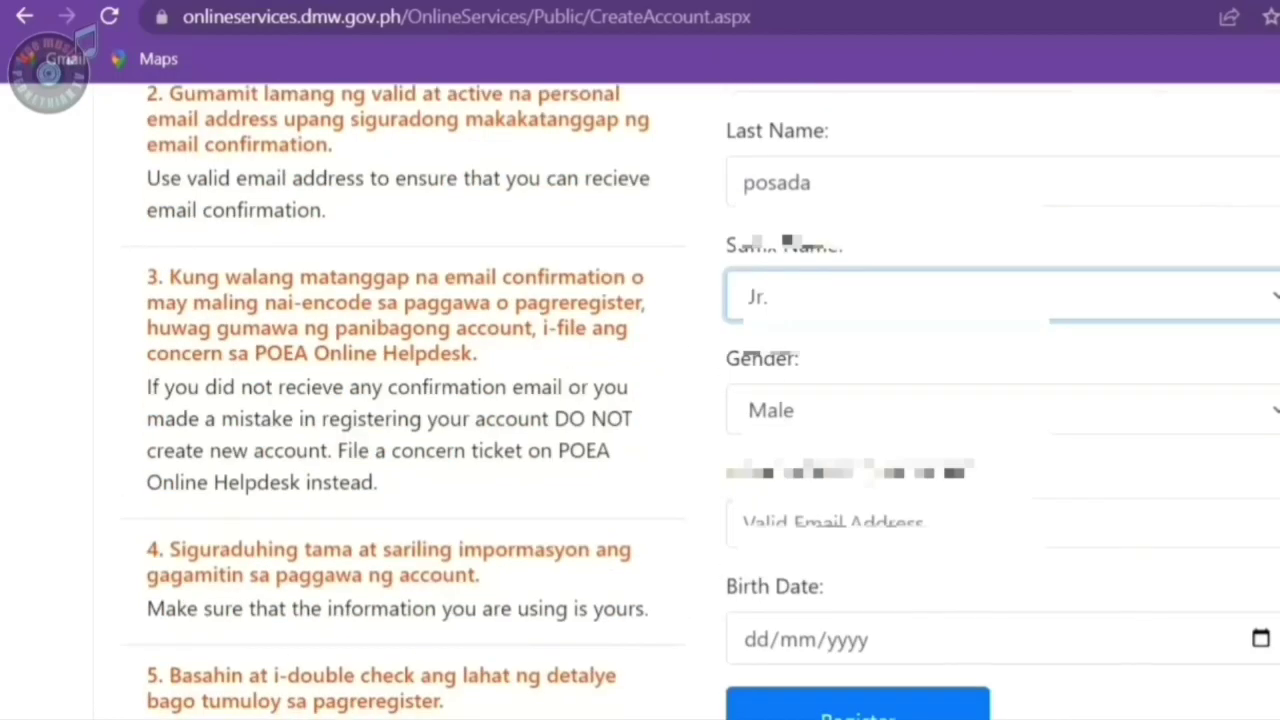
# Fill in the account e-mail address in the Email Address field
pyautogui.scroll(-1, 640, 400)
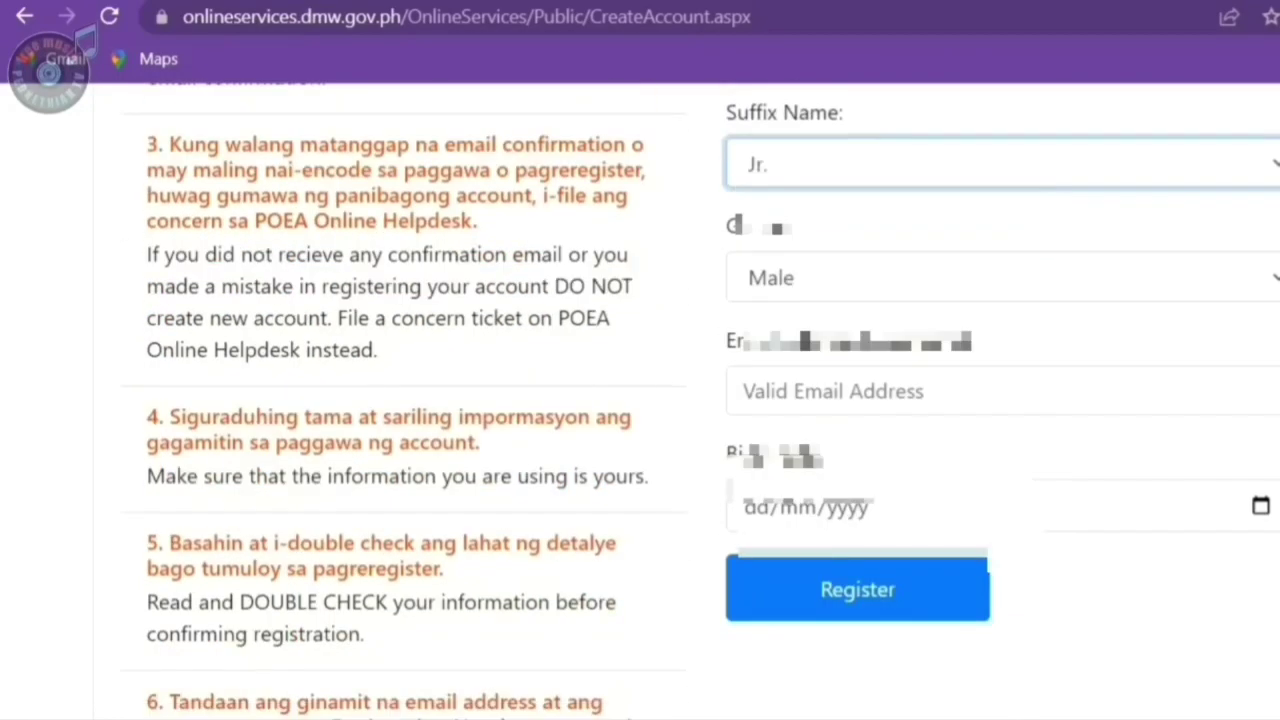
pyautogui.click(760, 391)
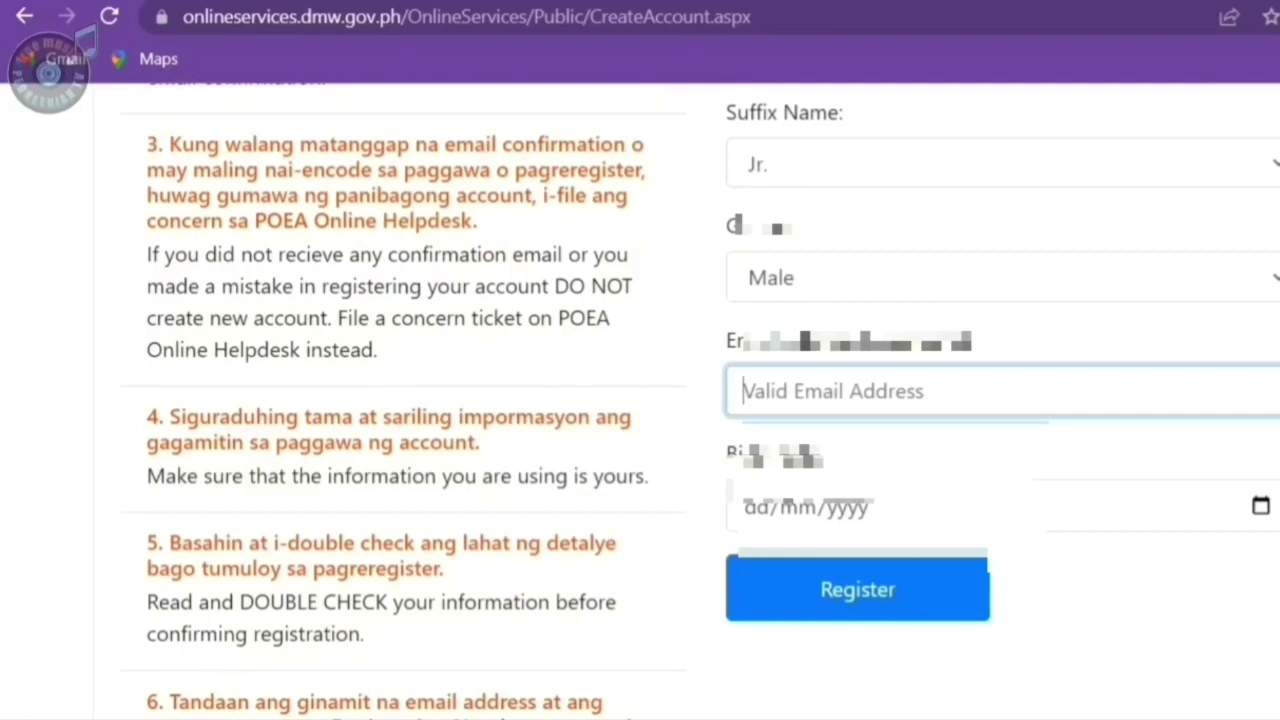
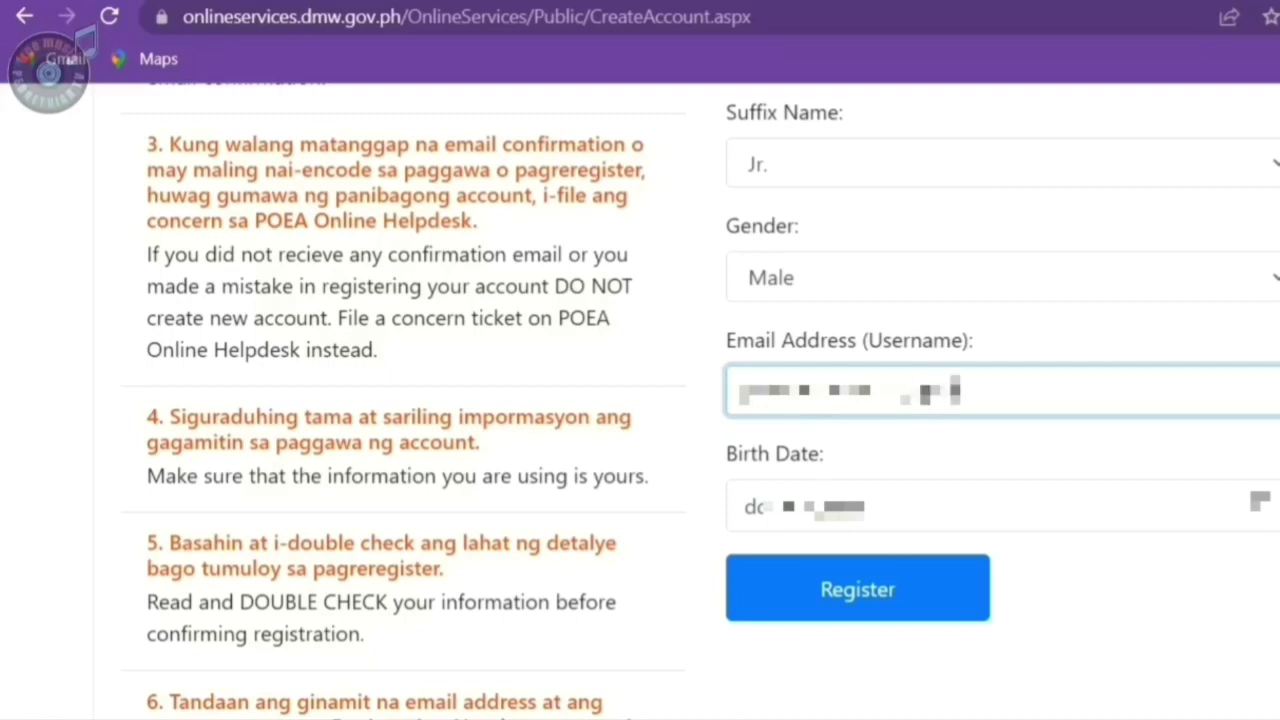
# Set the birth date to 13/10/1982 with the day, month and year pickers
pyautogui.click(757, 506)
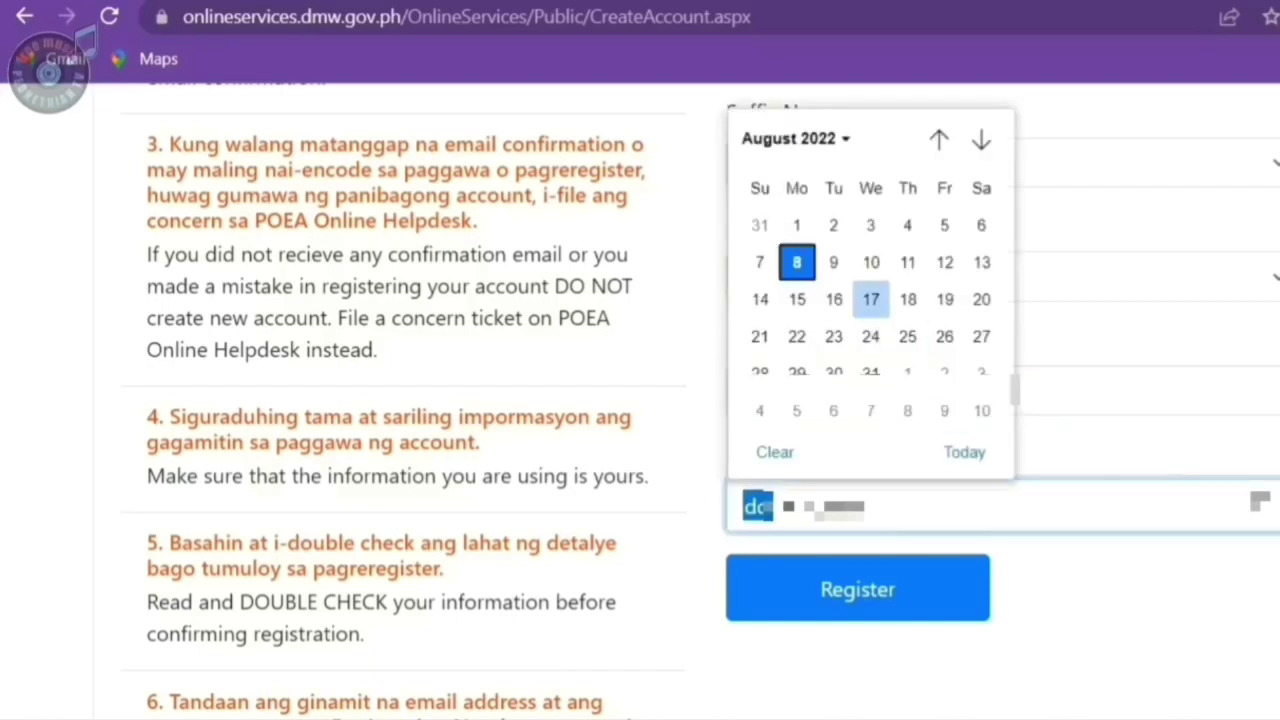
pyautogui.click(981, 262)
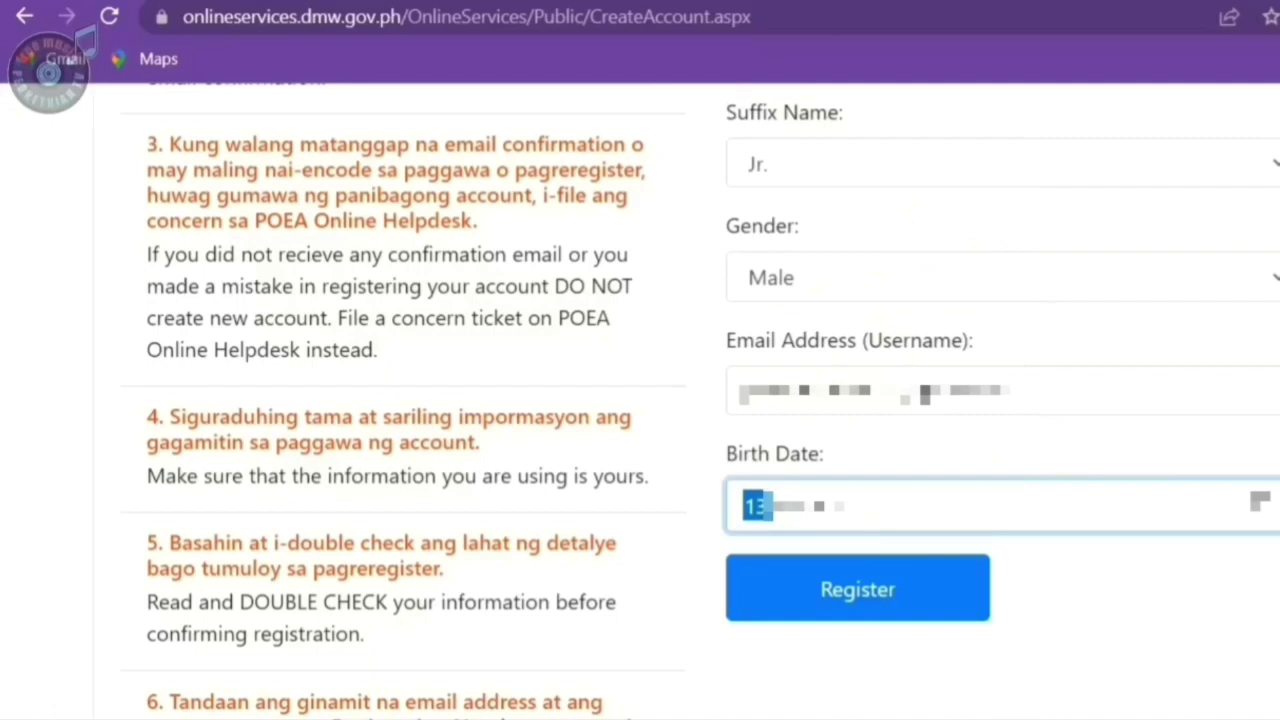
pyautogui.click(788, 506)
pyautogui.click(834, 506)
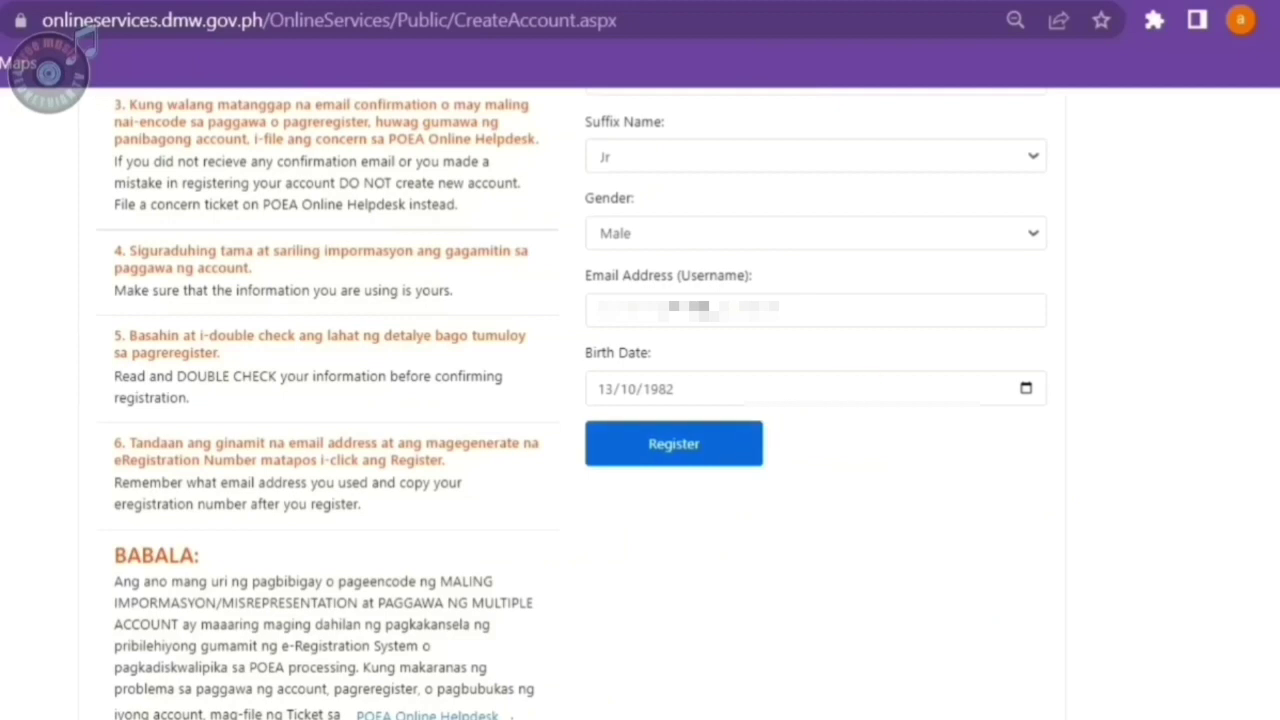
# Register, review the details in the Confirmation dialog, and confirm with Yes
pyautogui.click(673, 443)
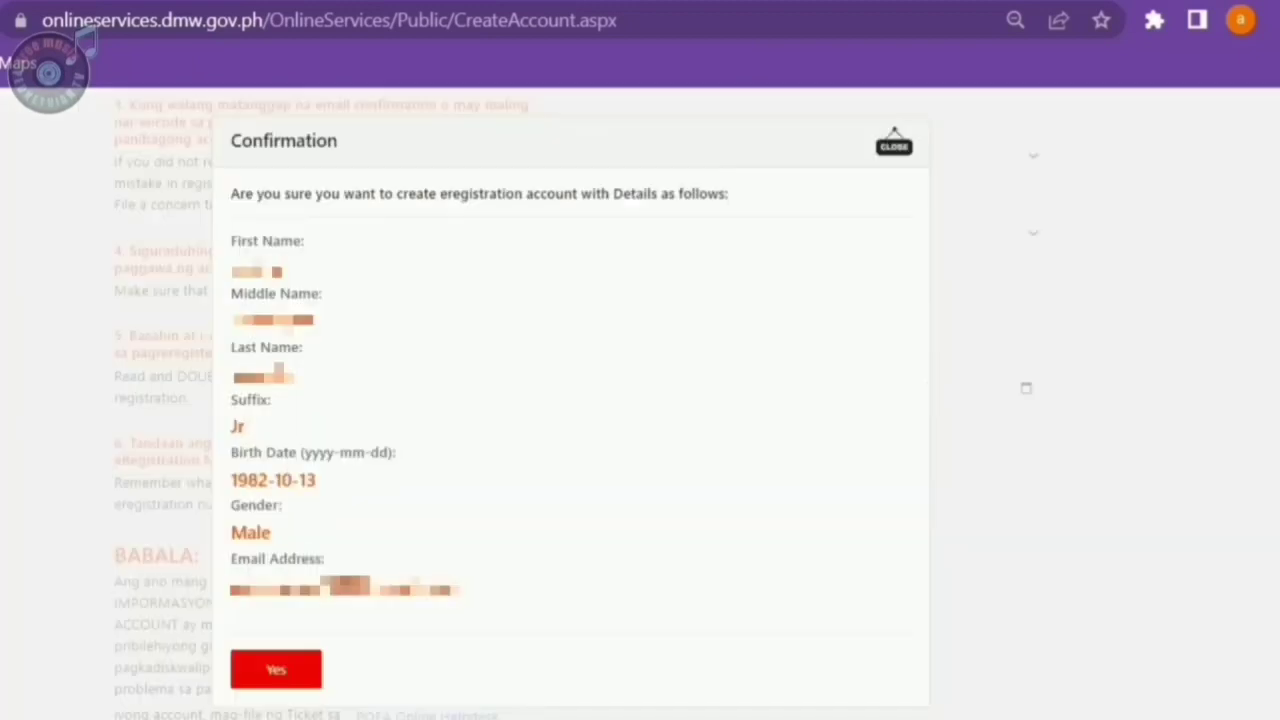
pyautogui.scroll(-2, 640, 400)
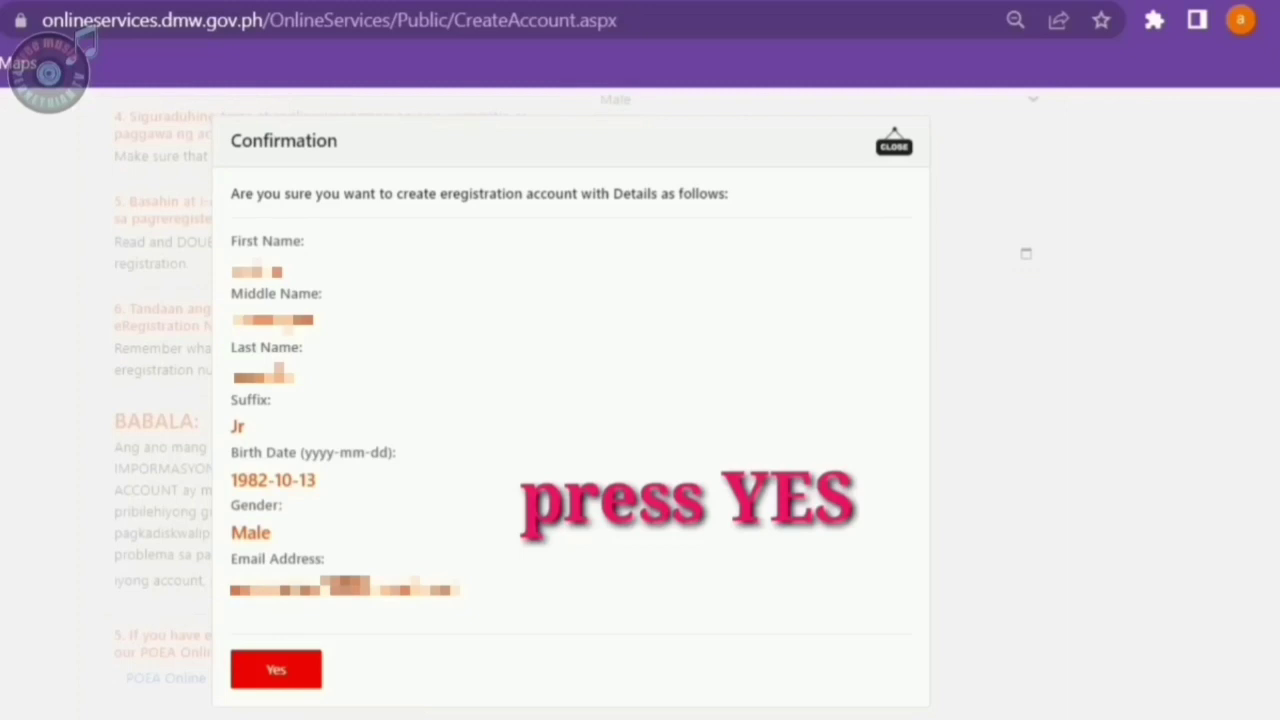
pyautogui.hotkey('ctrl', '-')
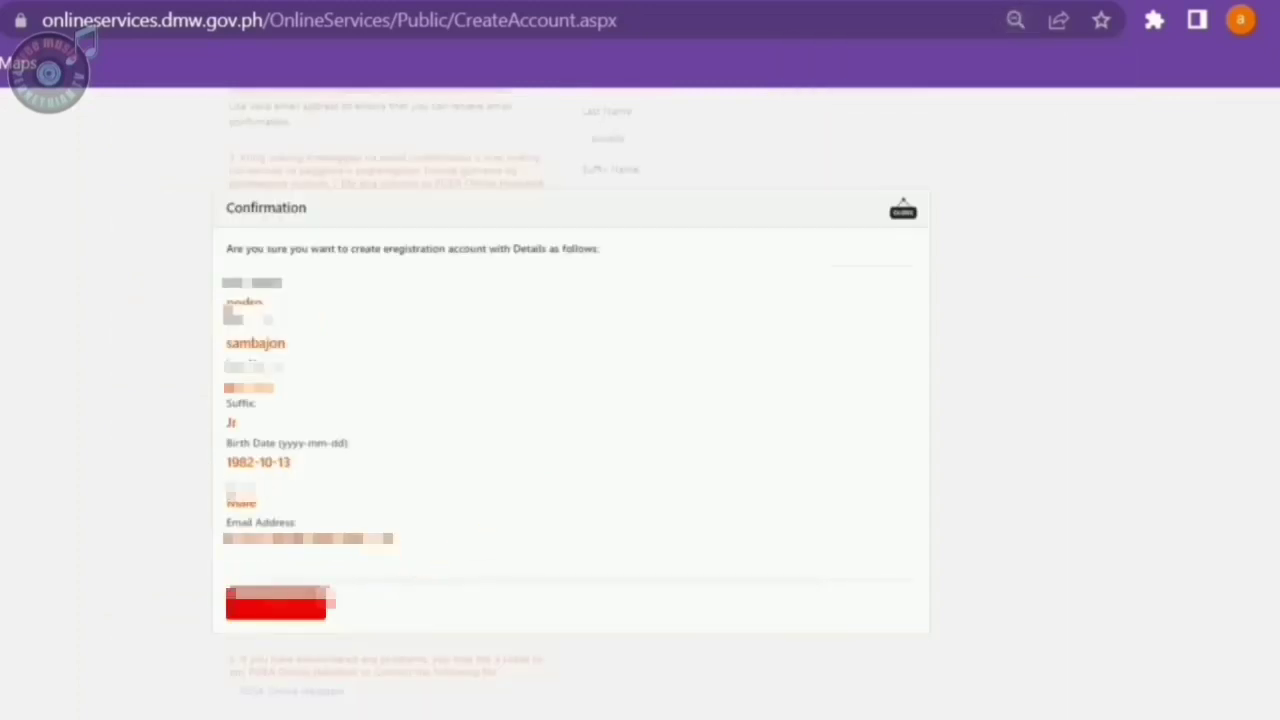
pyautogui.hotkey('ctrl', '+')
pyautogui.hotkey('ctrl', '+')
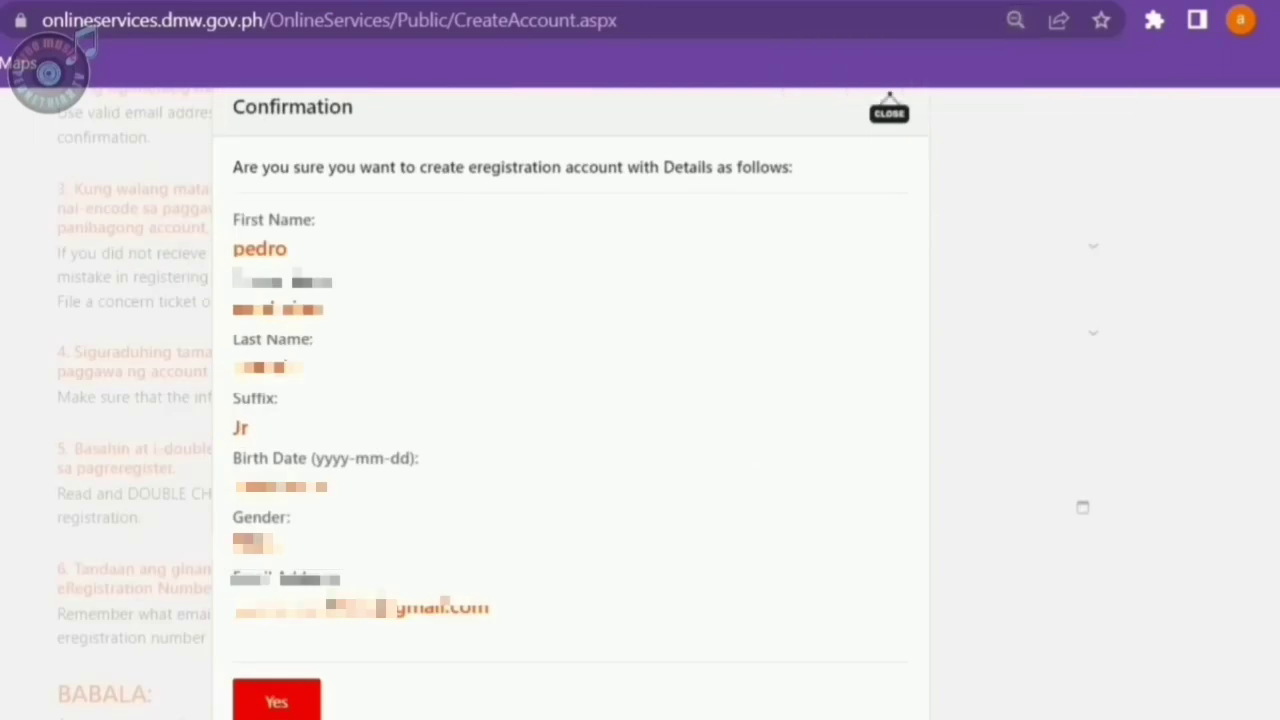
pyautogui.scroll(-5, 130, 400)
pyautogui.scroll(1, 130, 400)
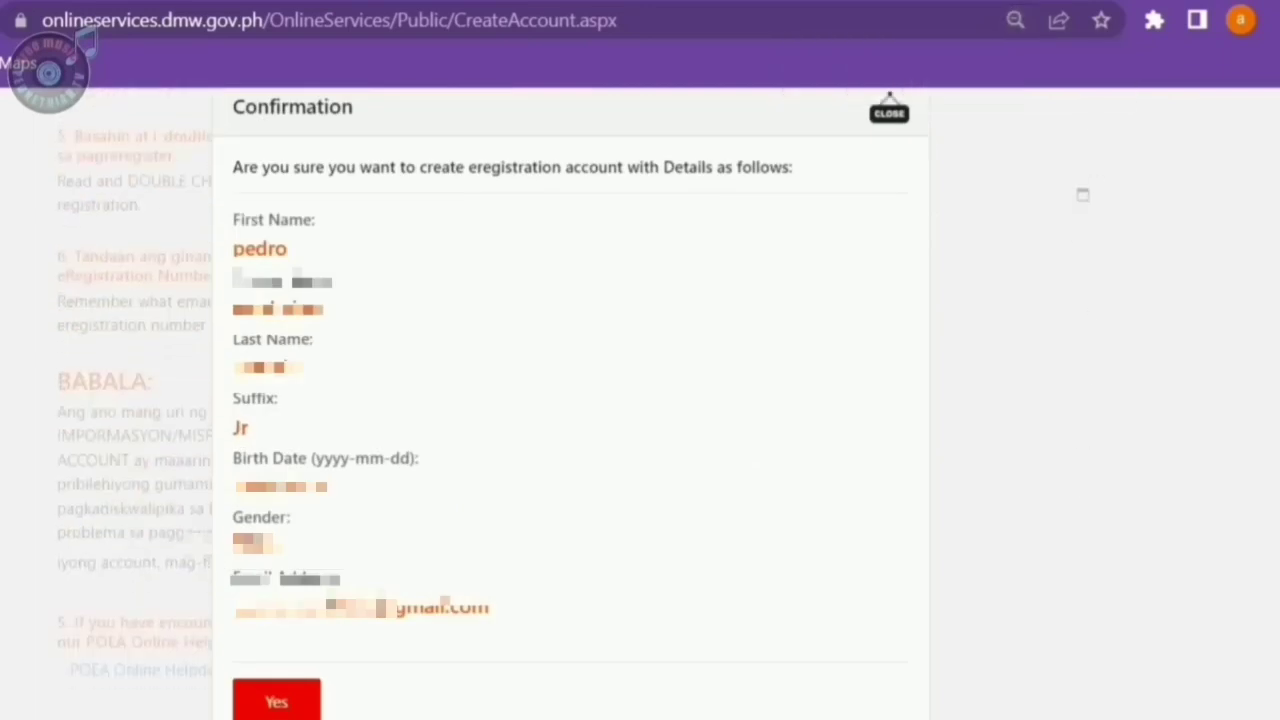
pyautogui.click(276, 701)
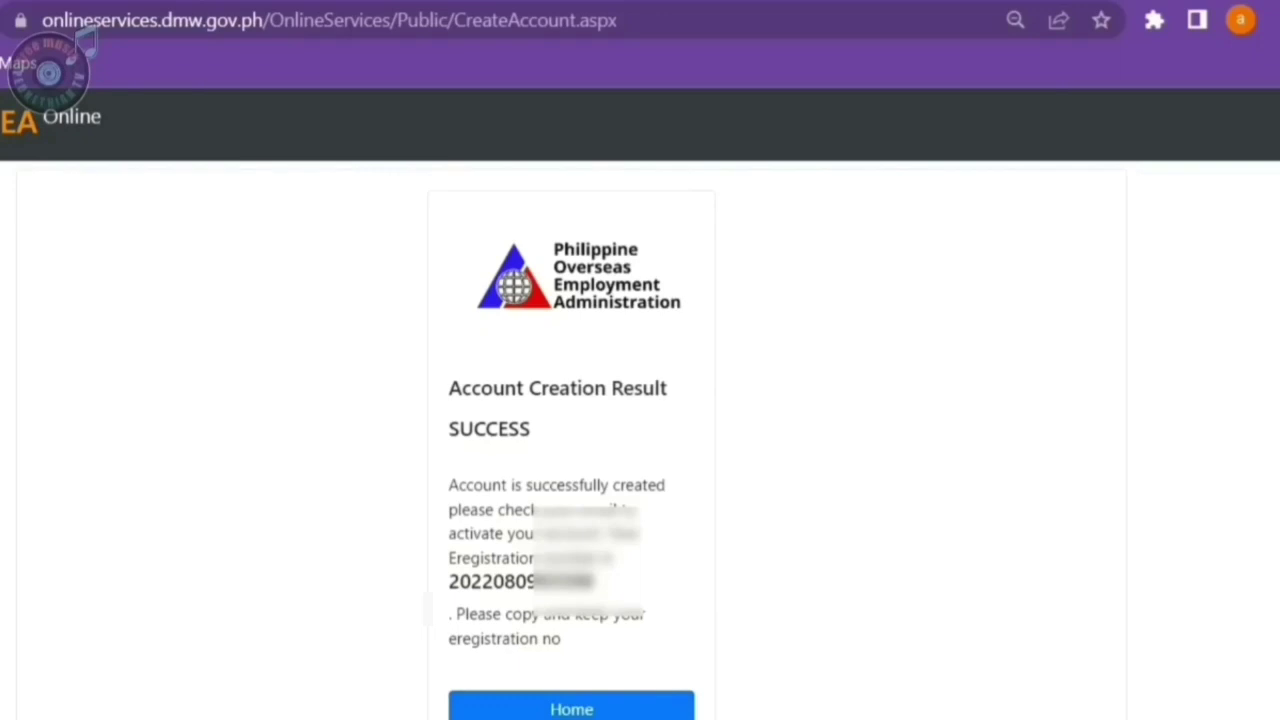
# Scroll down the Account Creation Result page toward the Home link
pyautogui.scroll(-1, 640, 400)
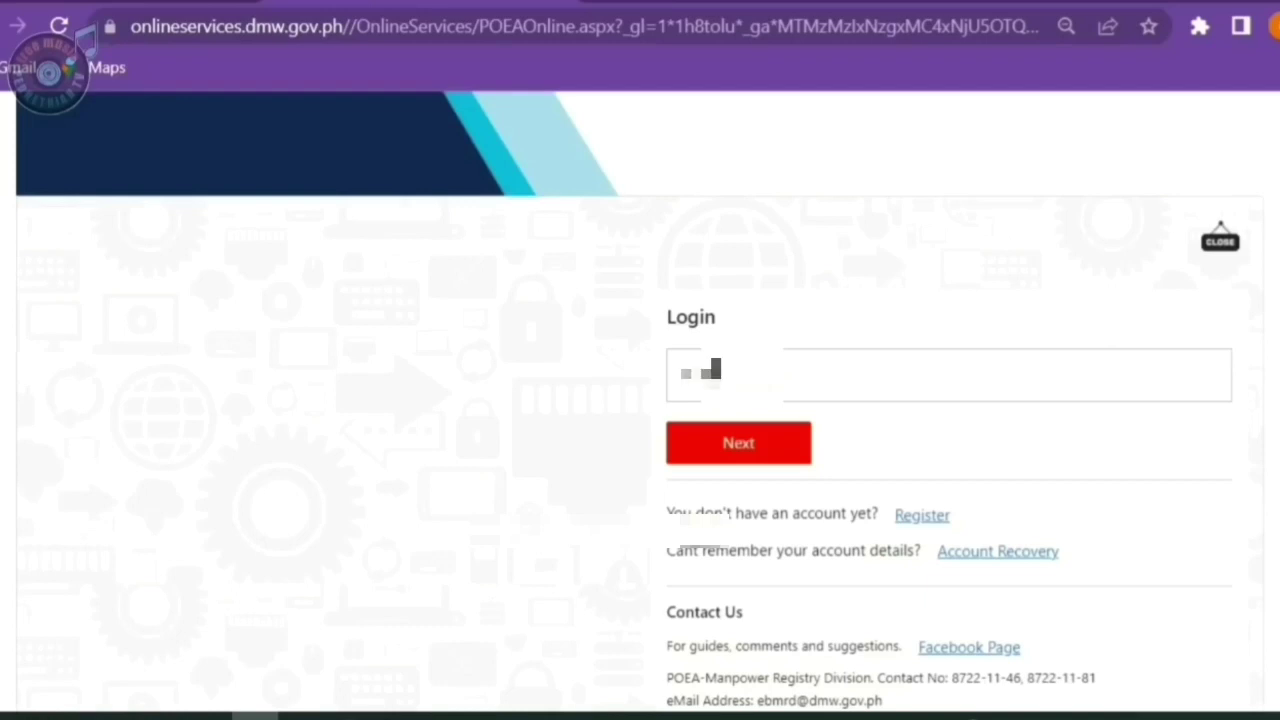
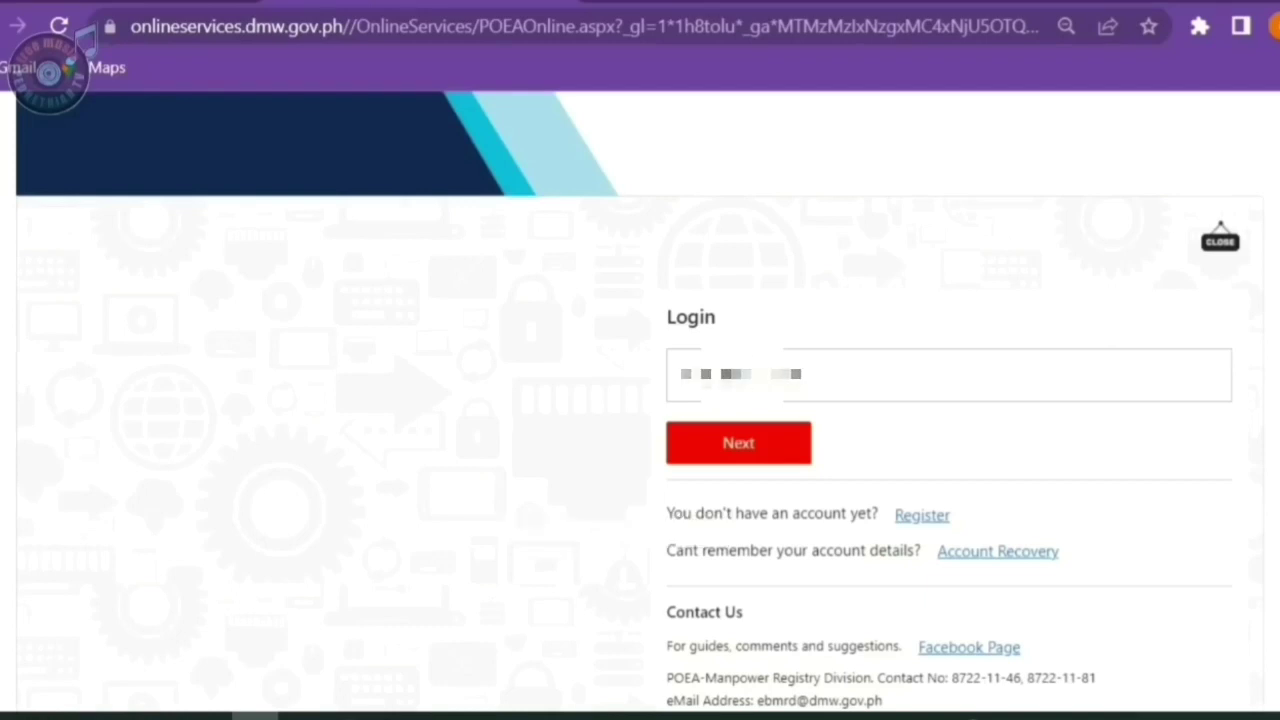
# Log in with the registered e-mail address, then enter the emailed temporary password
pyautogui.press('BackSpace')
pyautogui.press('BackSpace')
pyautogui.press('BackSpace')
pyautogui.press('BackSpace')
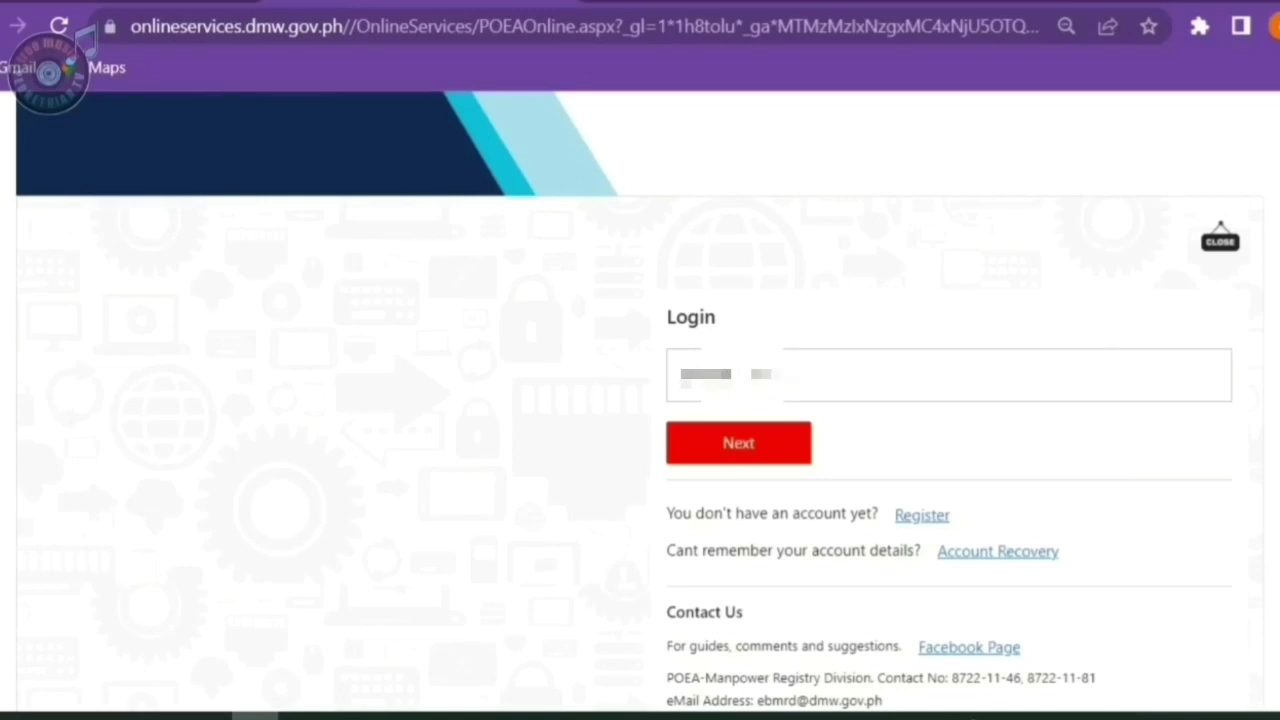
pyautogui.press('BackSpace')
pyautogui.press('BackSpace')
pyautogui.press('BackSpace')
pyautogui.press('BackSpace')
pyautogui.press('BackSpace')
pyautogui.press('BackSpace')
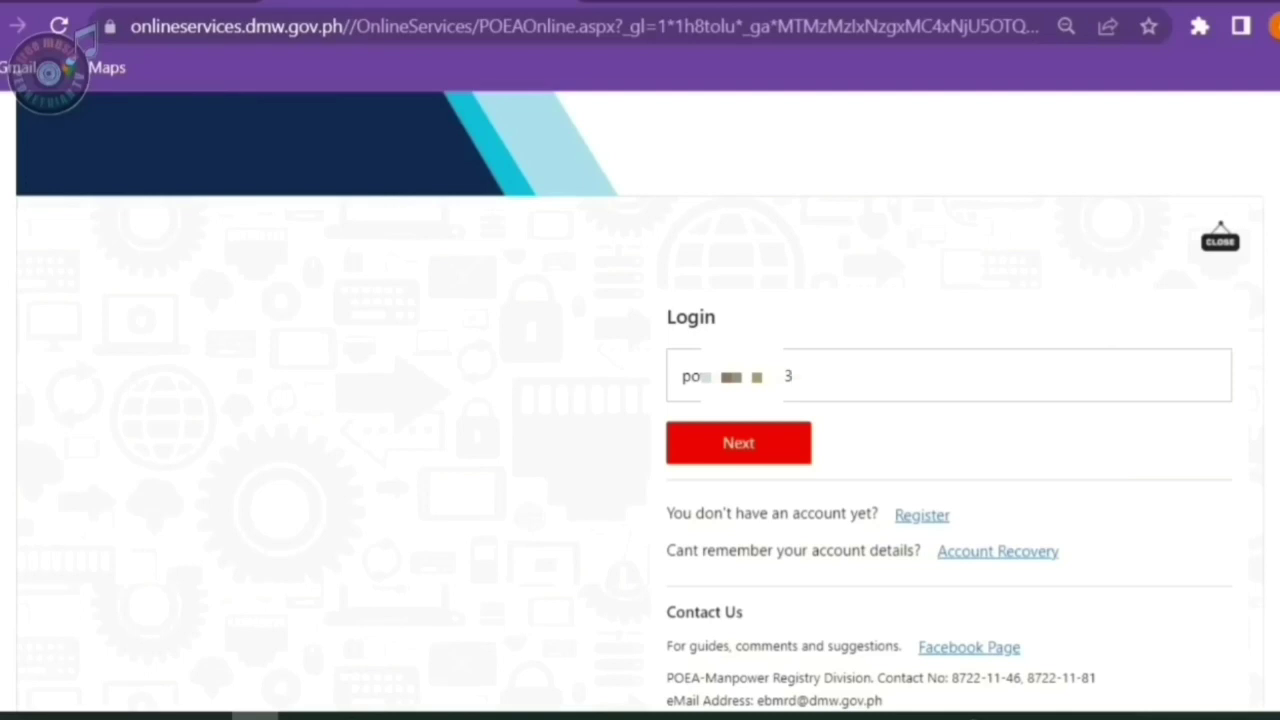
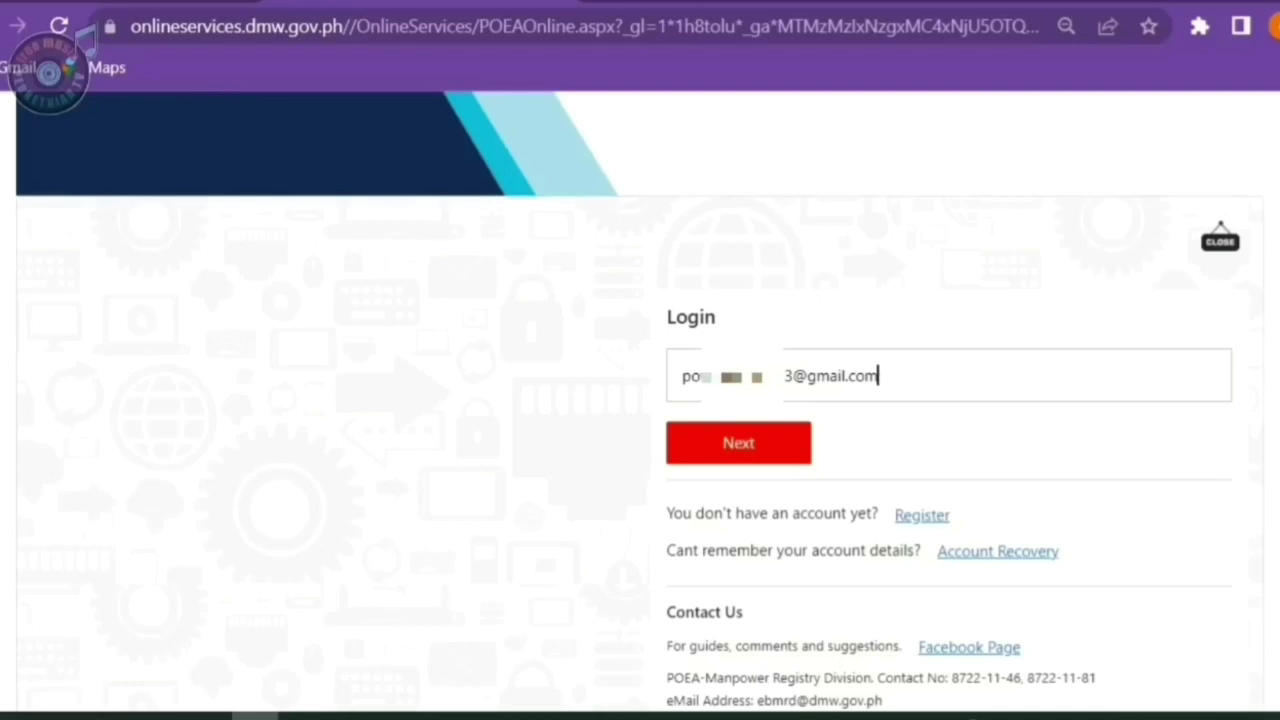
pyautogui.press('Return')
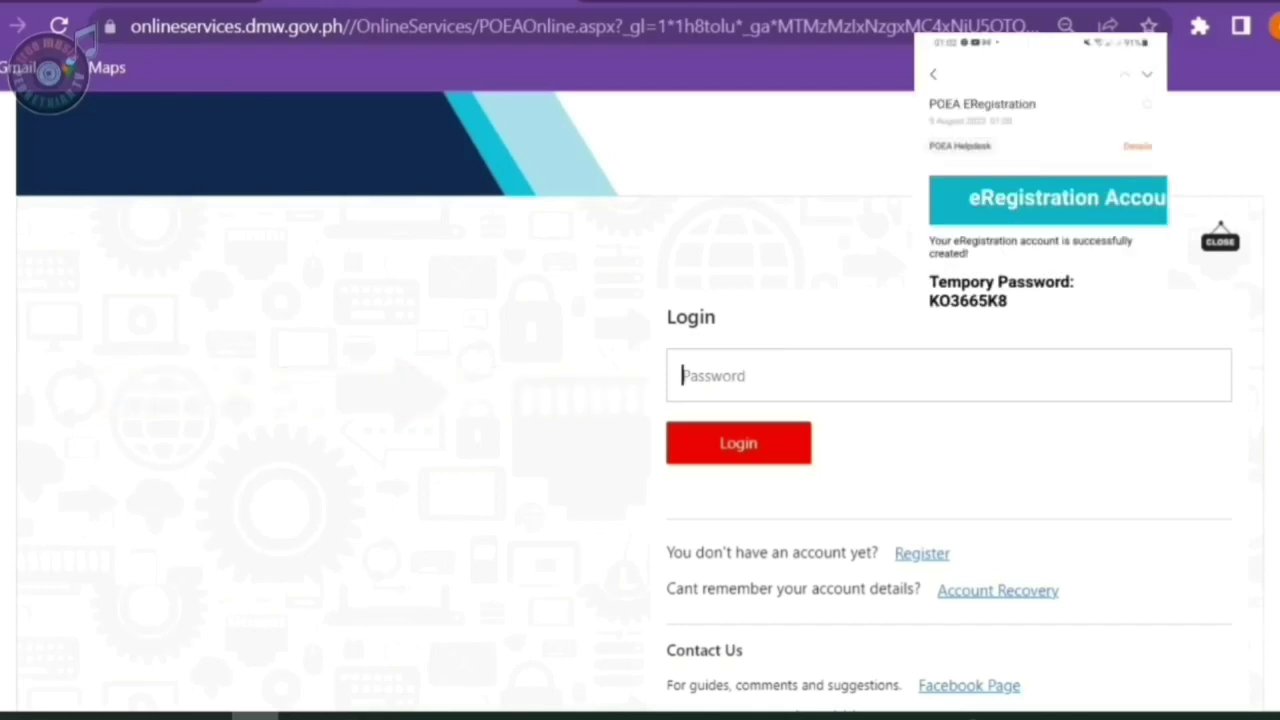
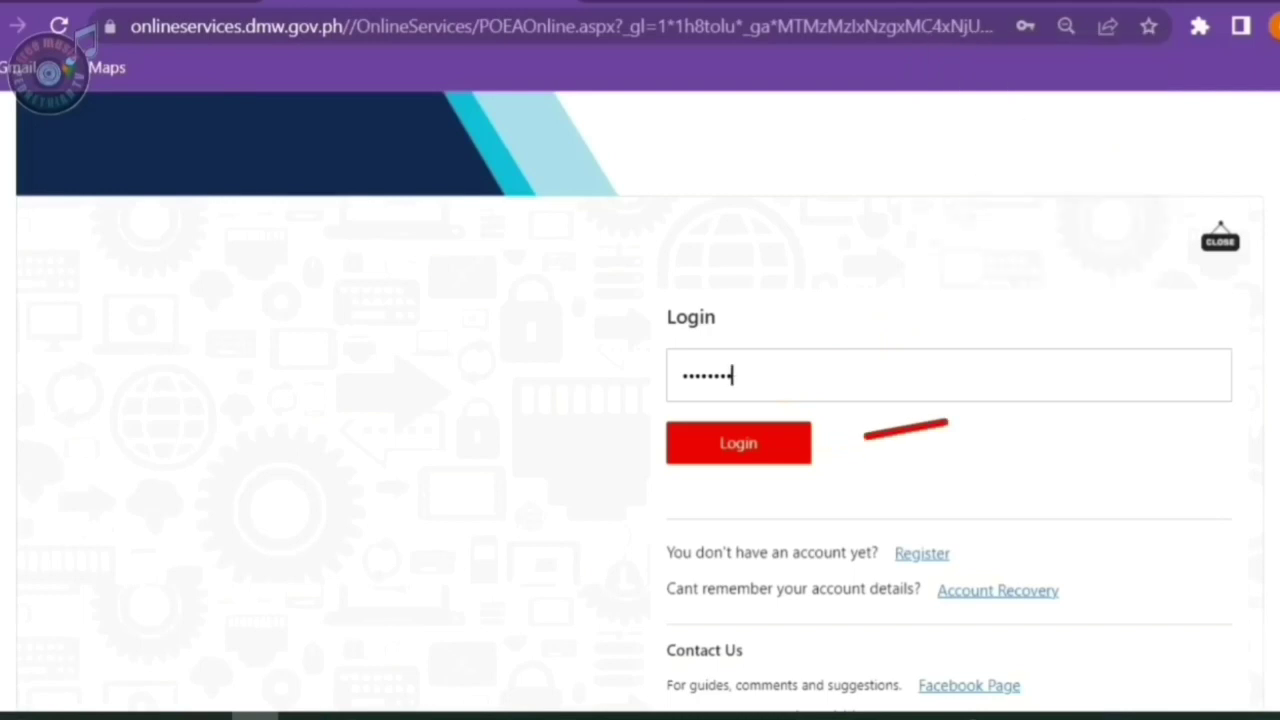
# Log in, enter and confirm a new password, and submit the password change
pyautogui.press('Return')
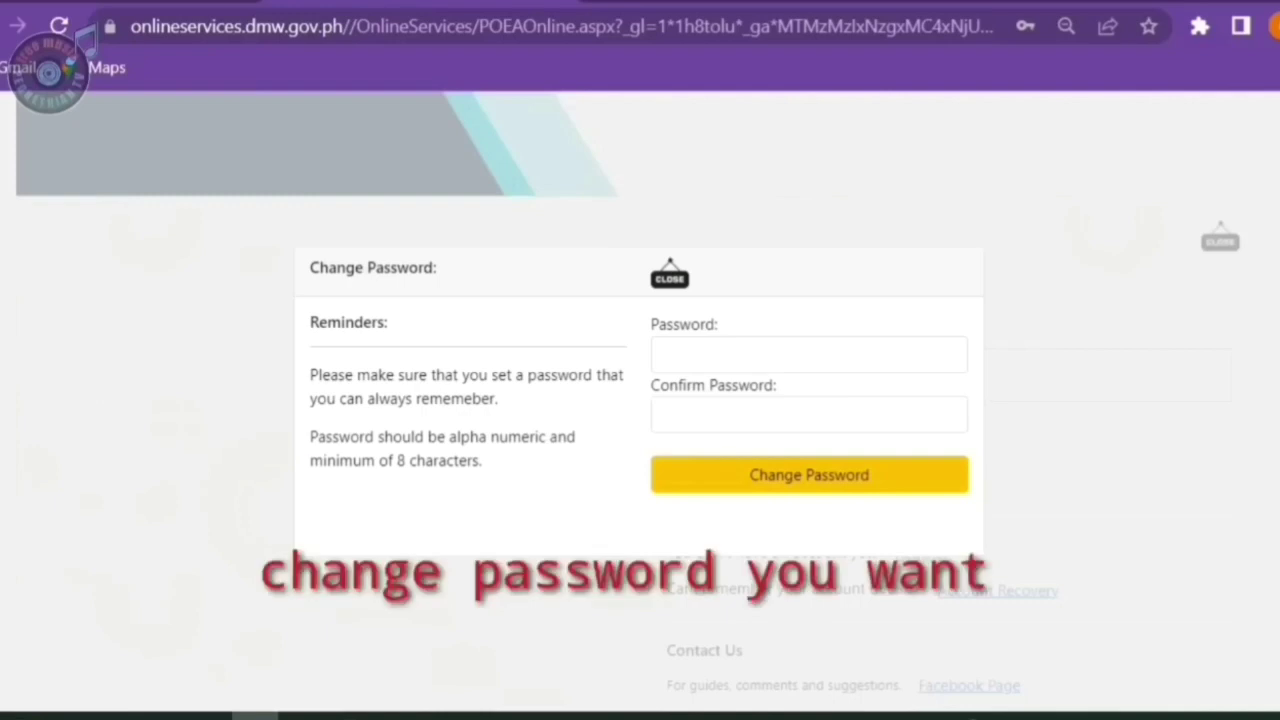
pyautogui.click(809, 354)
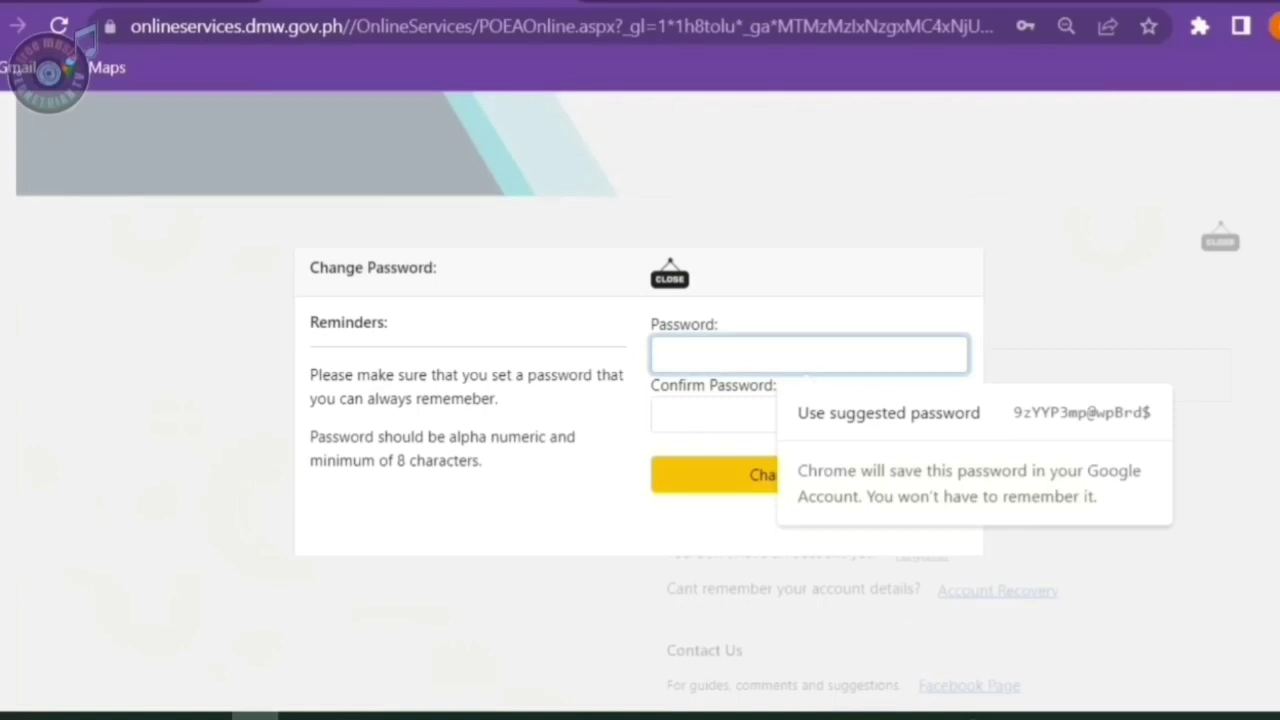
pyautogui.write('a')
pyautogui.write('••••••••')
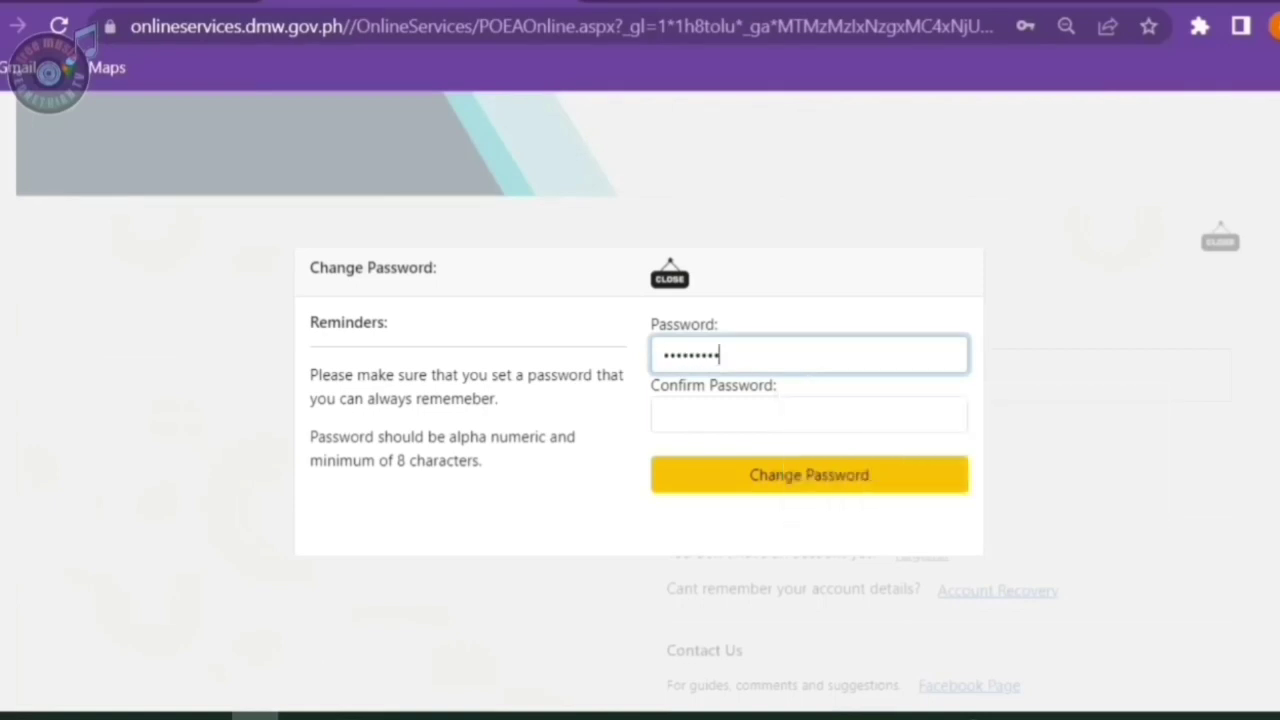
pyautogui.click(663, 414)
pyautogui.write('•')
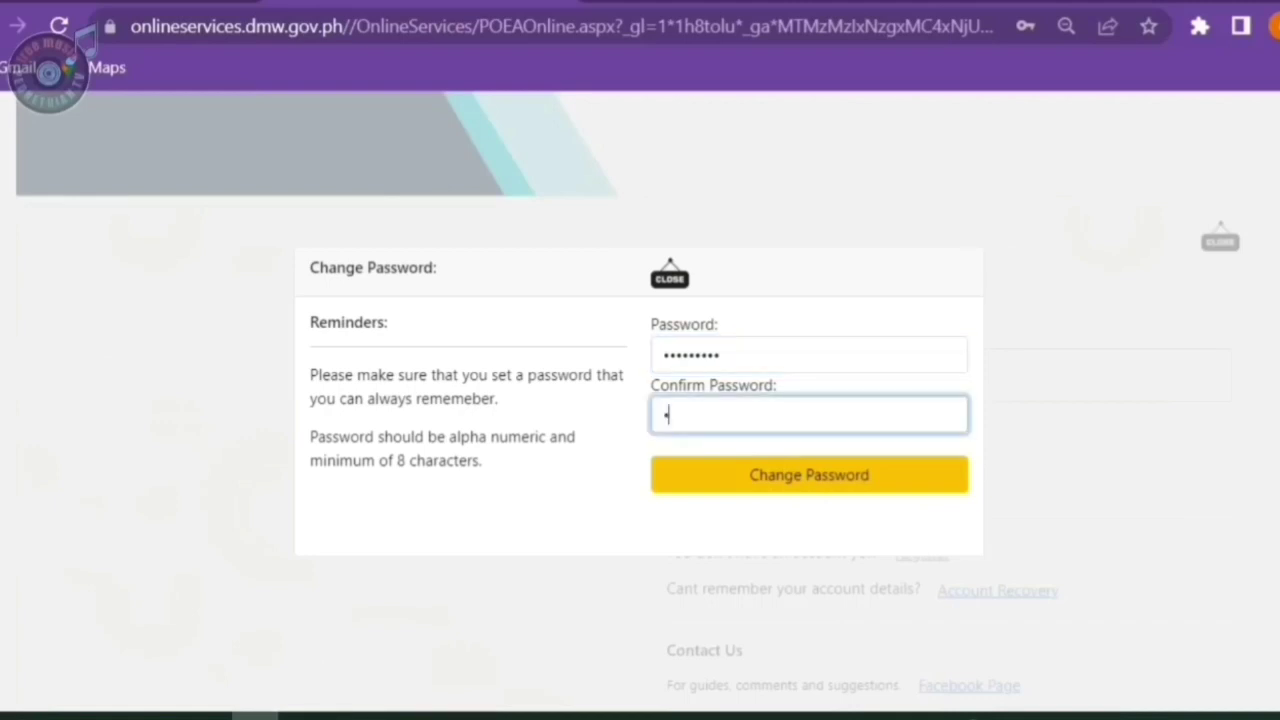
pyautogui.write('•••••••')
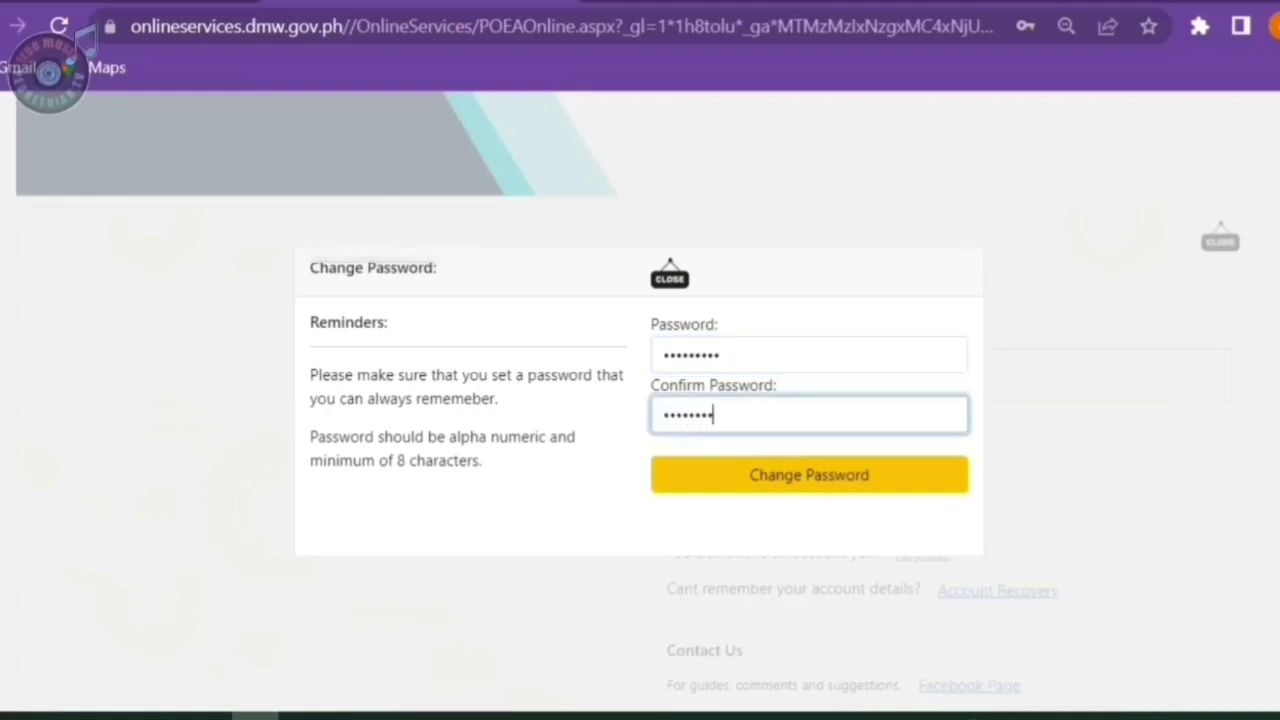
pyautogui.write('•')
pyautogui.press('Return')
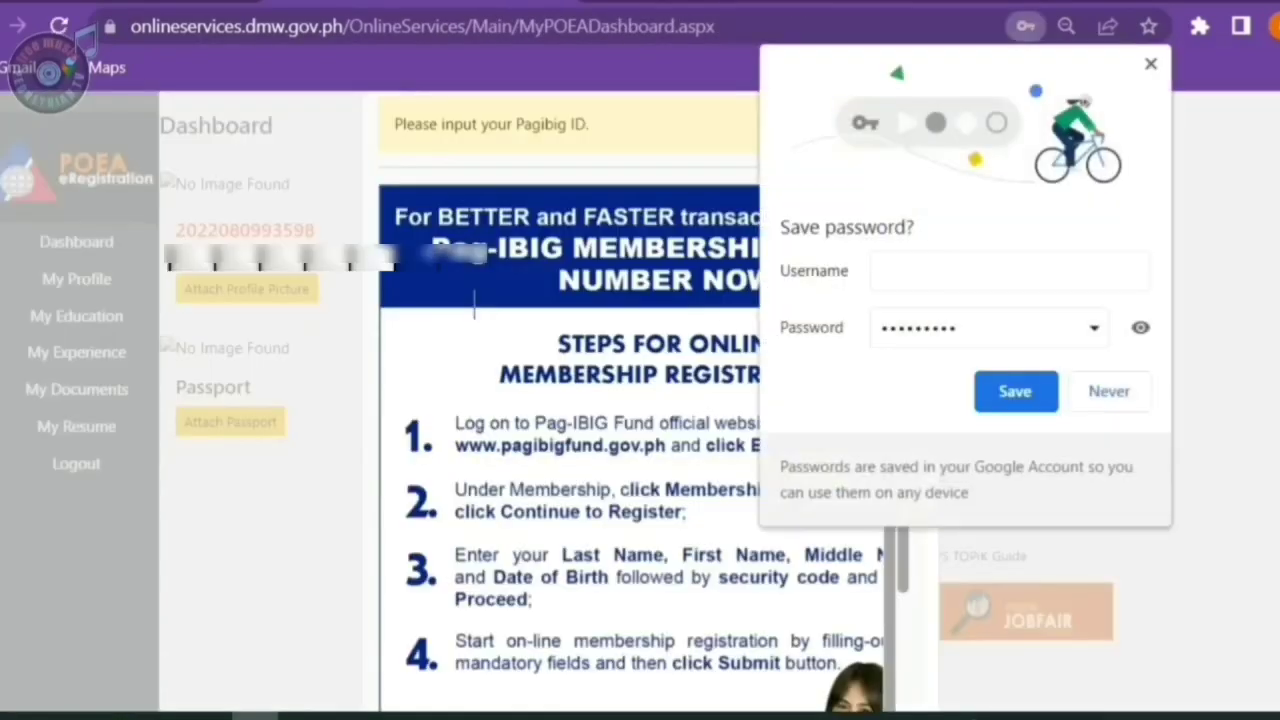
# Save the password in Chrome, set page zoom to 50%, and close the Pag-IBIG notice
pyautogui.click(1015, 391)
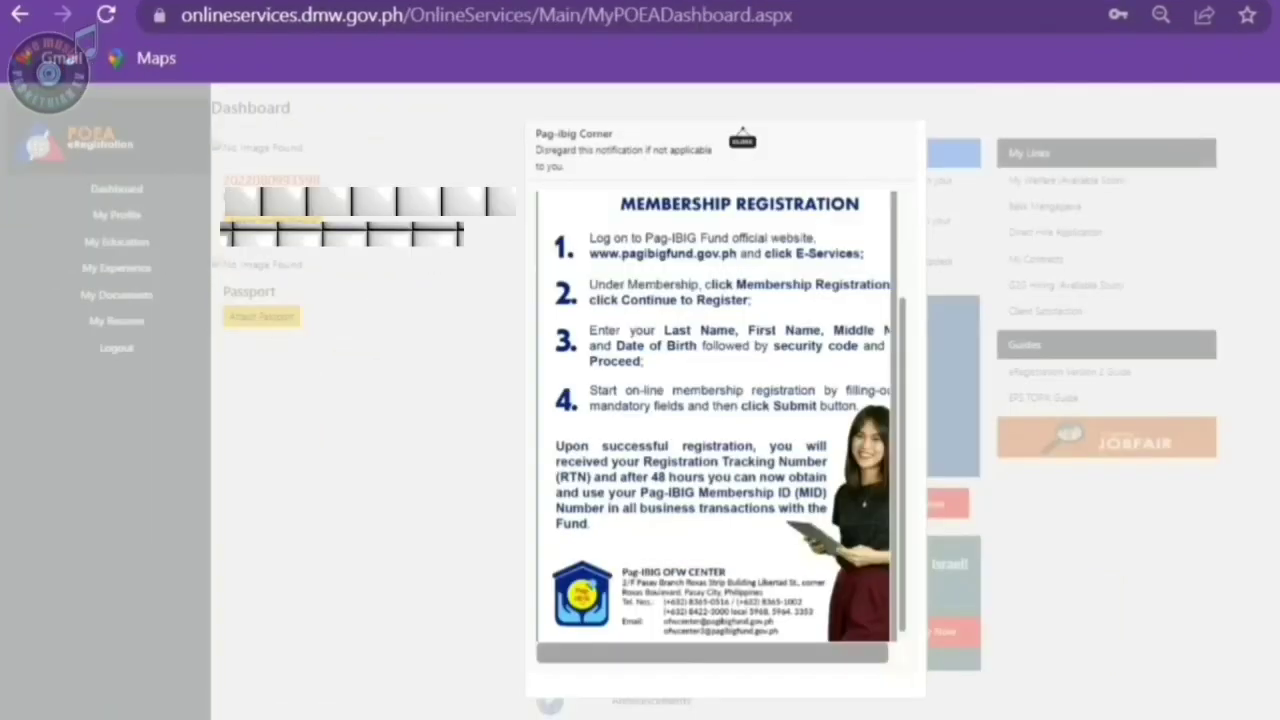
pyautogui.hotkey('ctrl', '+')
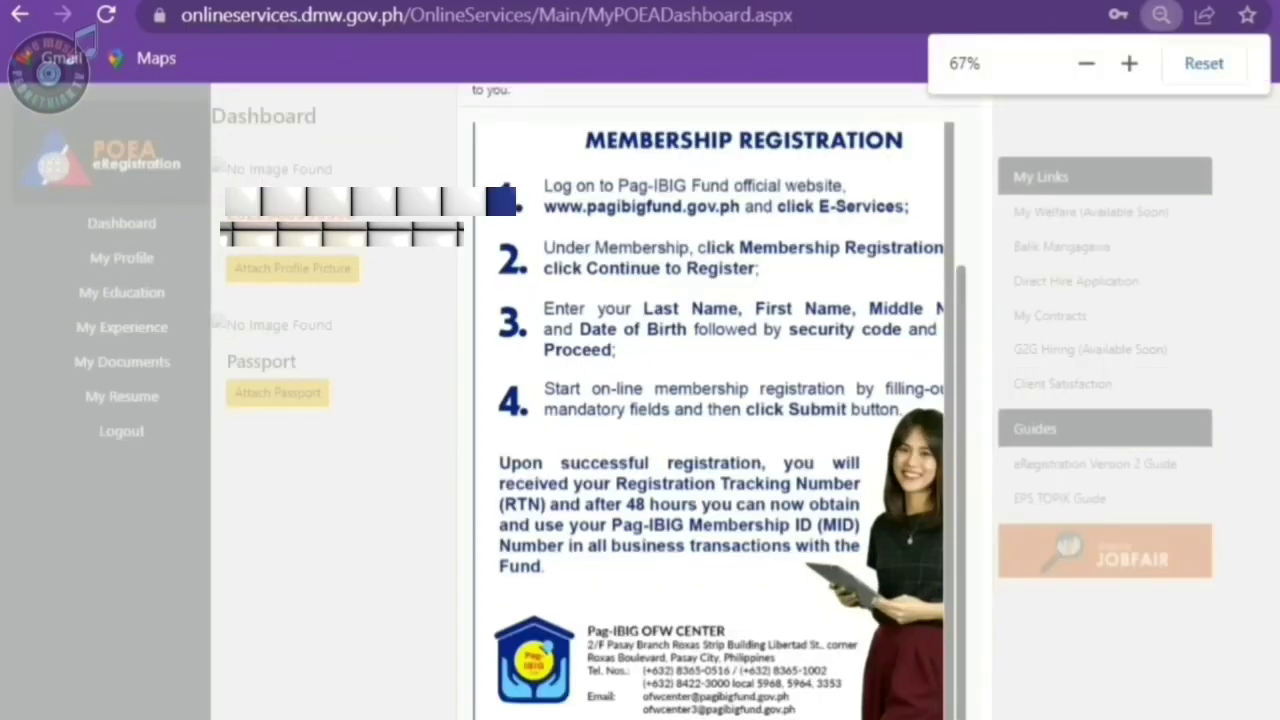
pyautogui.scroll(3, 562, 318)
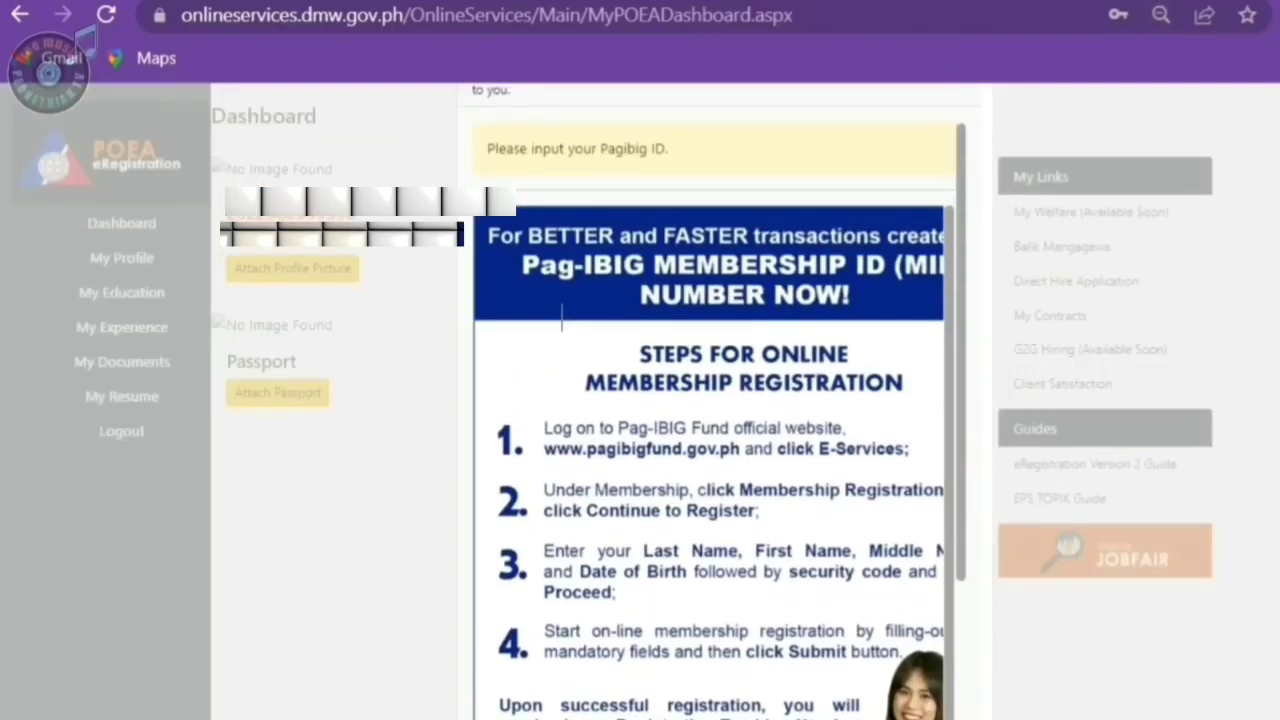
pyautogui.hotkey('ctrl', '-')
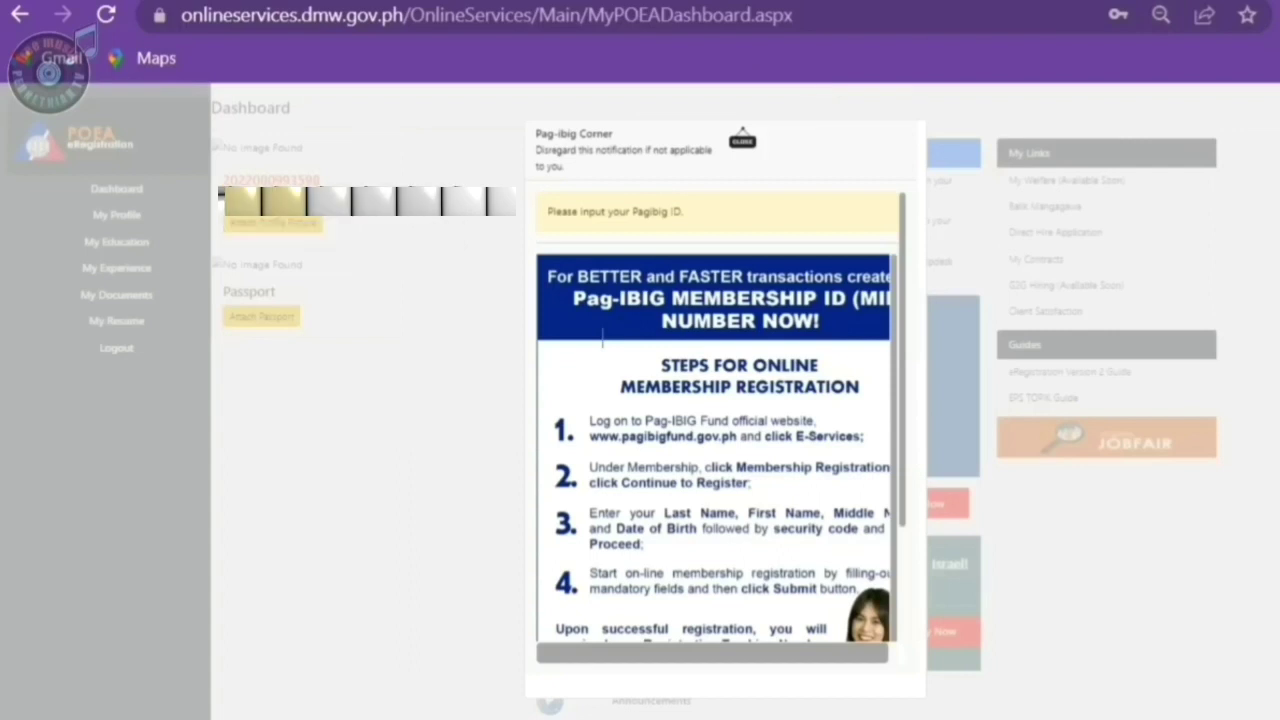
pyautogui.click(742, 141)
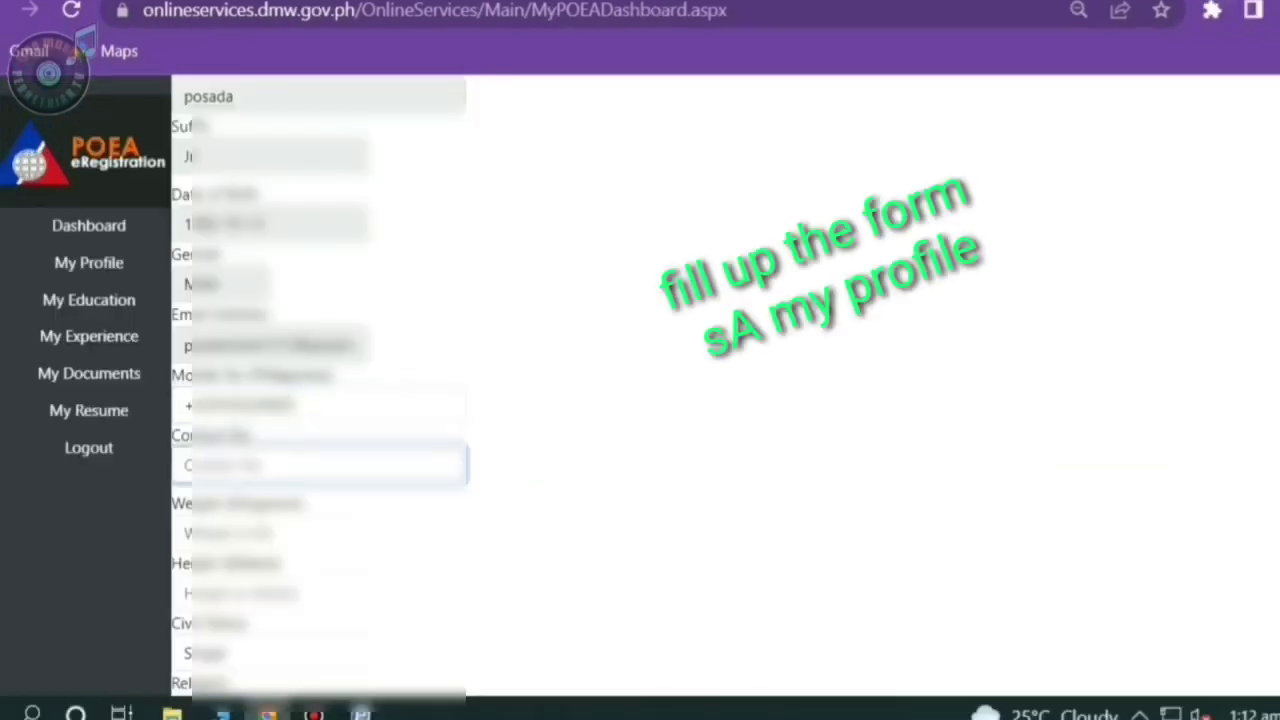
# Copy the mobile number into the Contact No field
pyautogui.doubleClick(235, 405)
pyautogui.rightClick(250, 405)
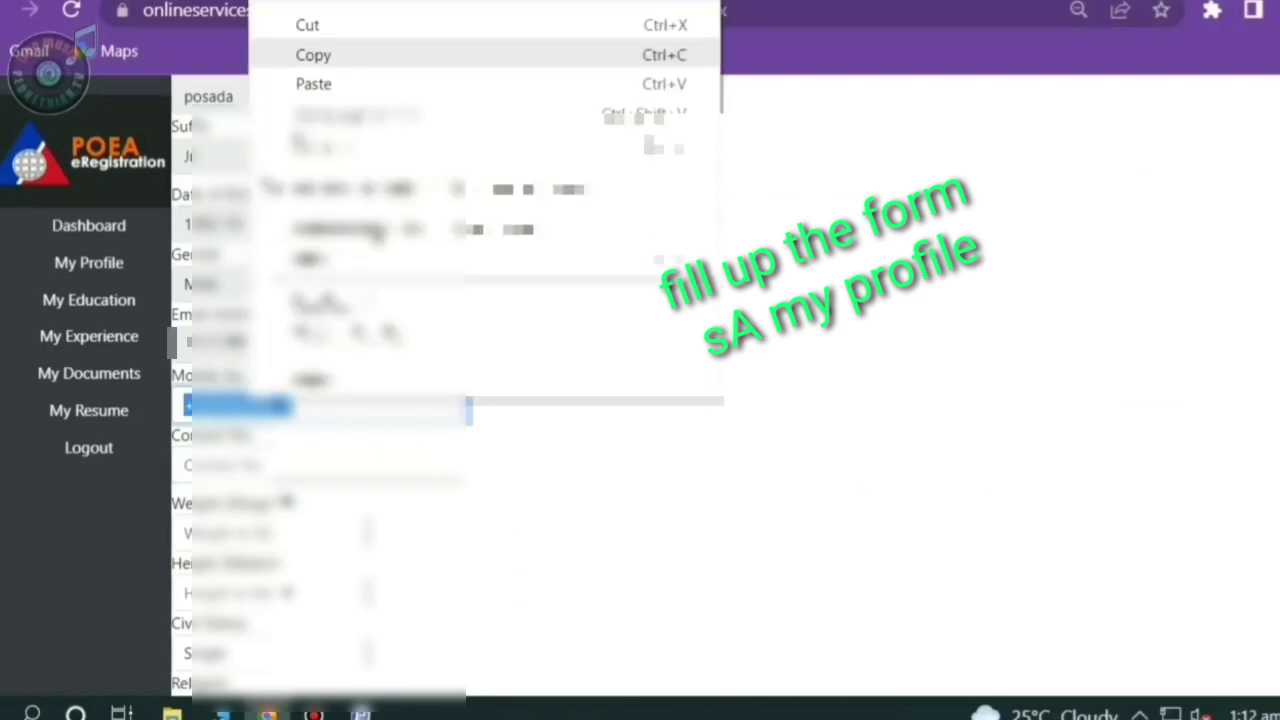
pyautogui.click(313, 55)
pyautogui.click(220, 465)
pyautogui.rightClick(220, 465)
pyautogui.click(300, 258)
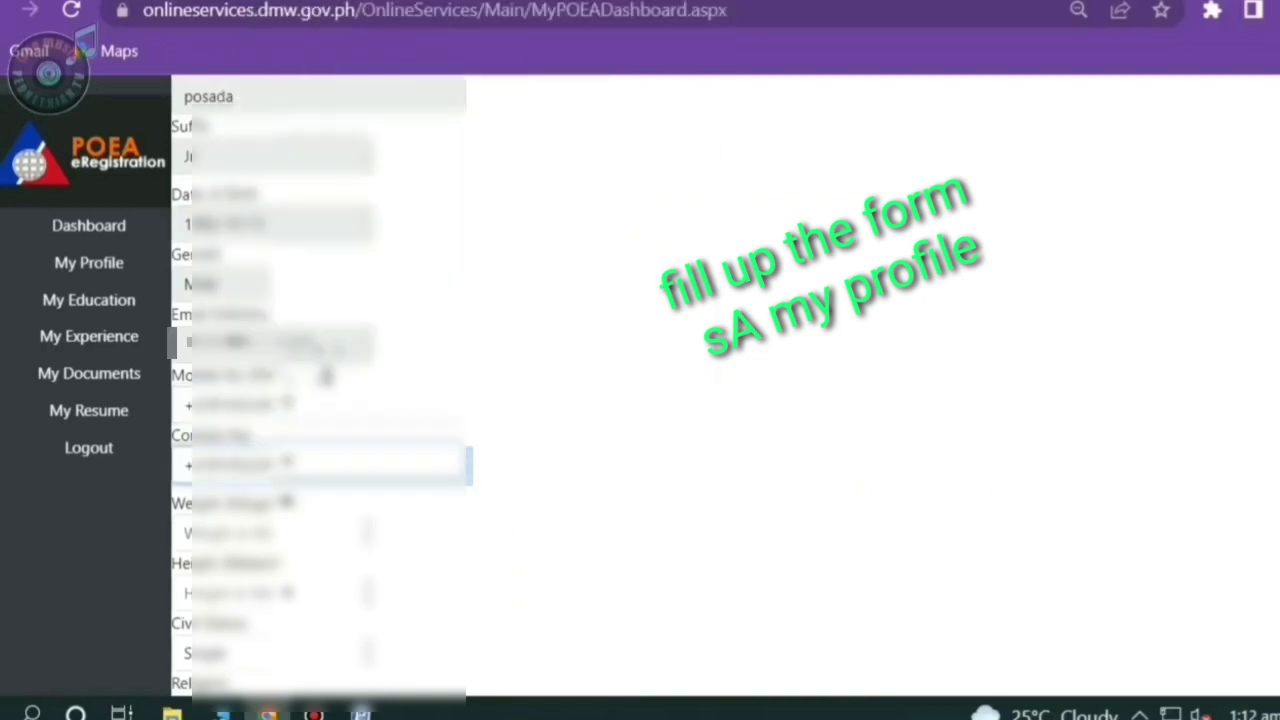
# Set both Weight and Height to 5
pyautogui.click(270, 533)
pyautogui.write('5')
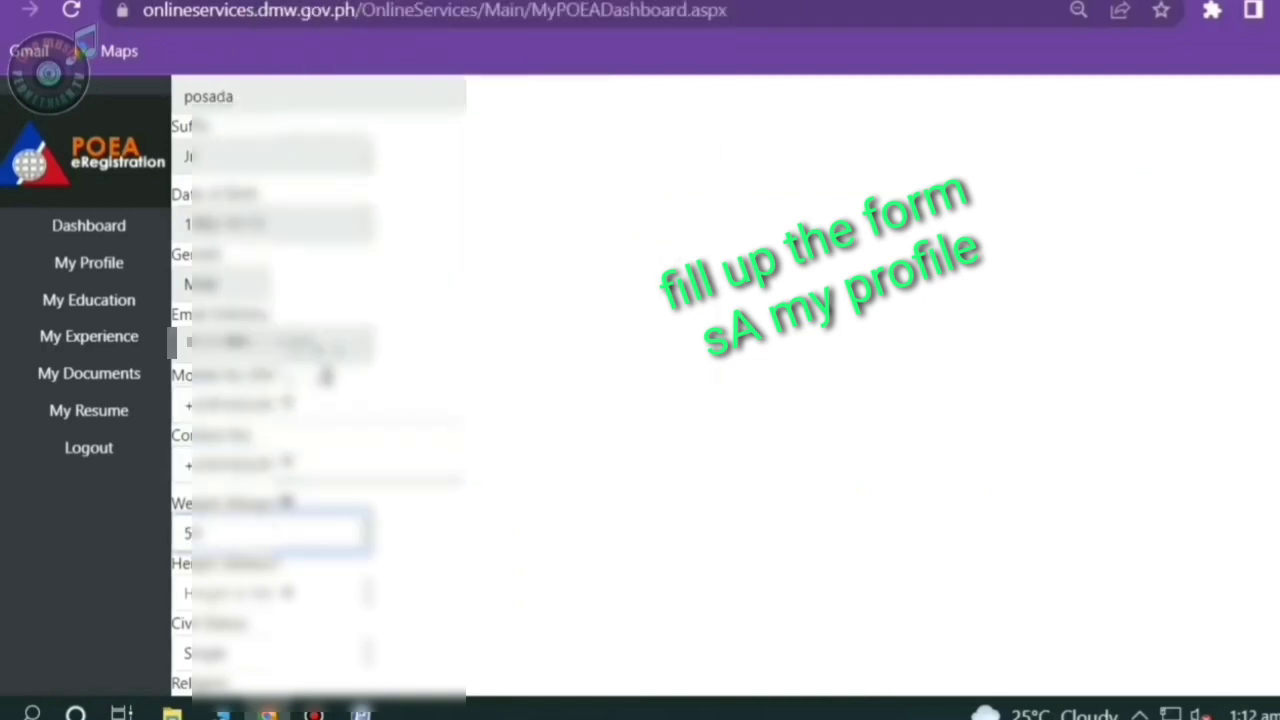
pyautogui.click(270, 593)
pyautogui.write('5')
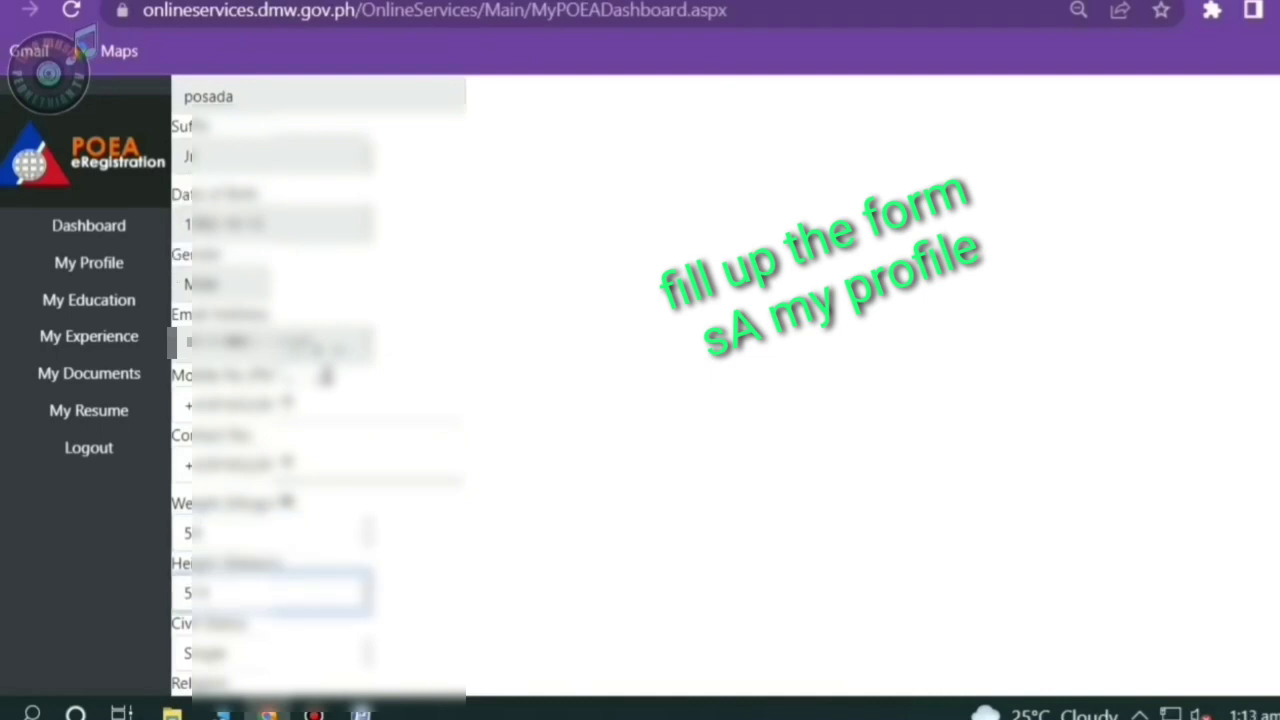
# Set Civil Status to Married and choose a religion from the list
pyautogui.scroll(-2, 700, 400)
pyautogui.click(270, 523)
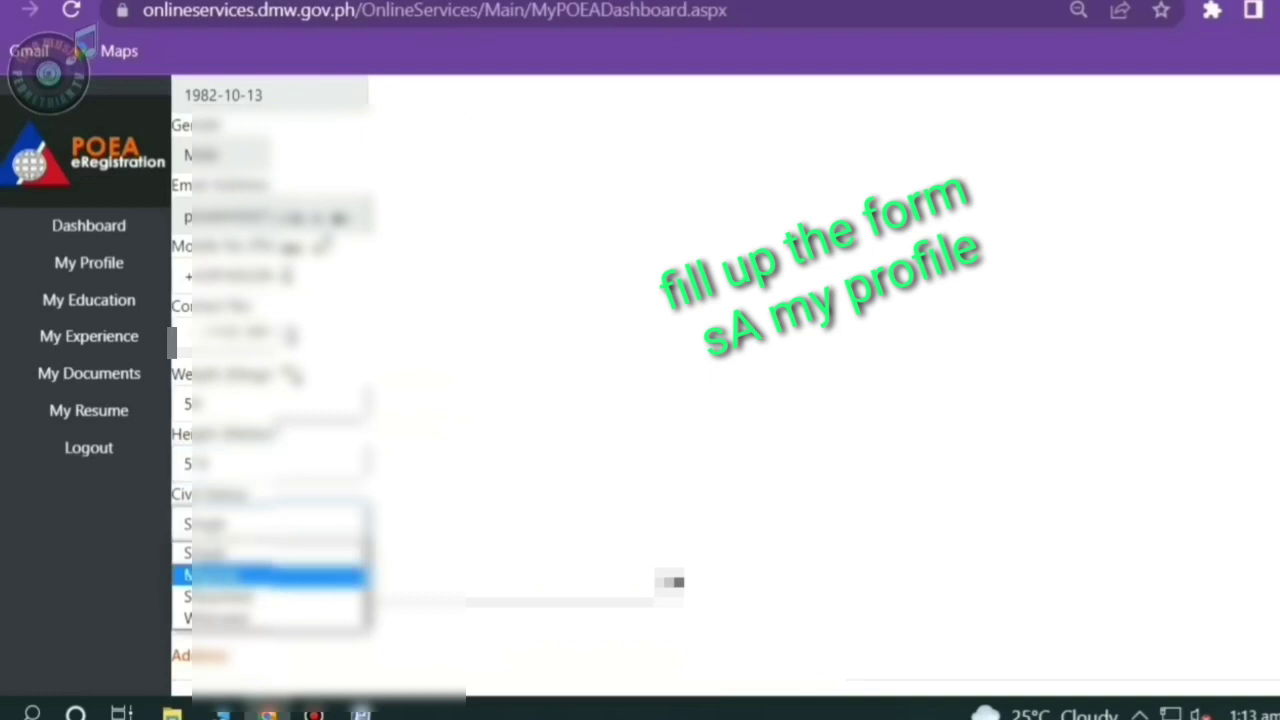
pyautogui.click(250, 574)
pyautogui.scroll(-2, 670, 450)
pyautogui.click(669, 326)
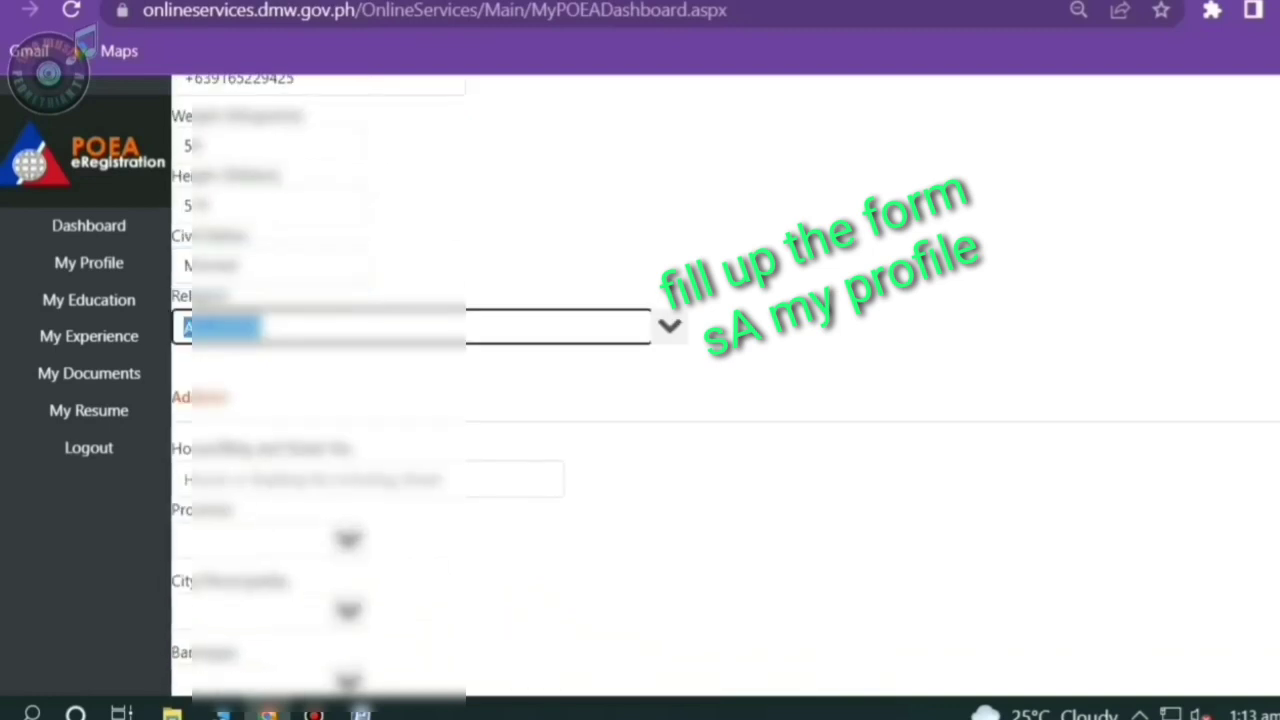
pyautogui.click(669, 326)
pyautogui.click(430, 229)
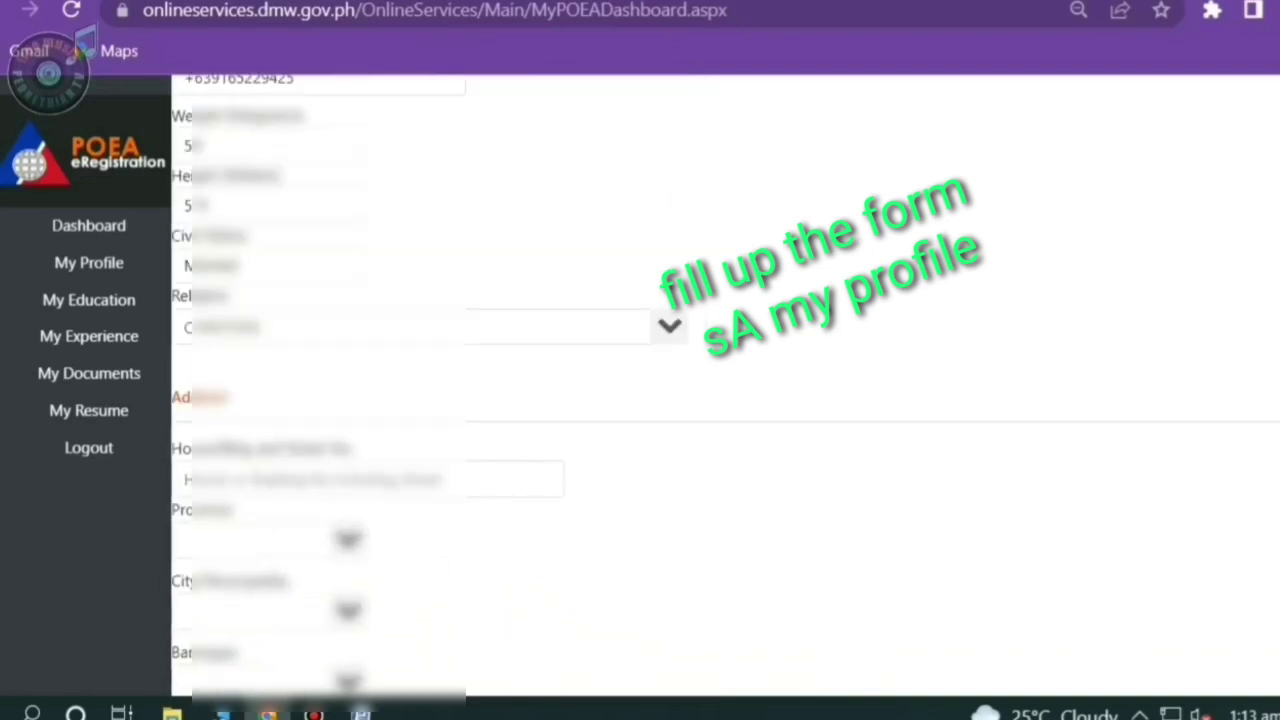
# Enter the house/building number and street in the House/Bldg No. field
pyautogui.scroll(-1, 700, 400)
pyautogui.click(300, 349)
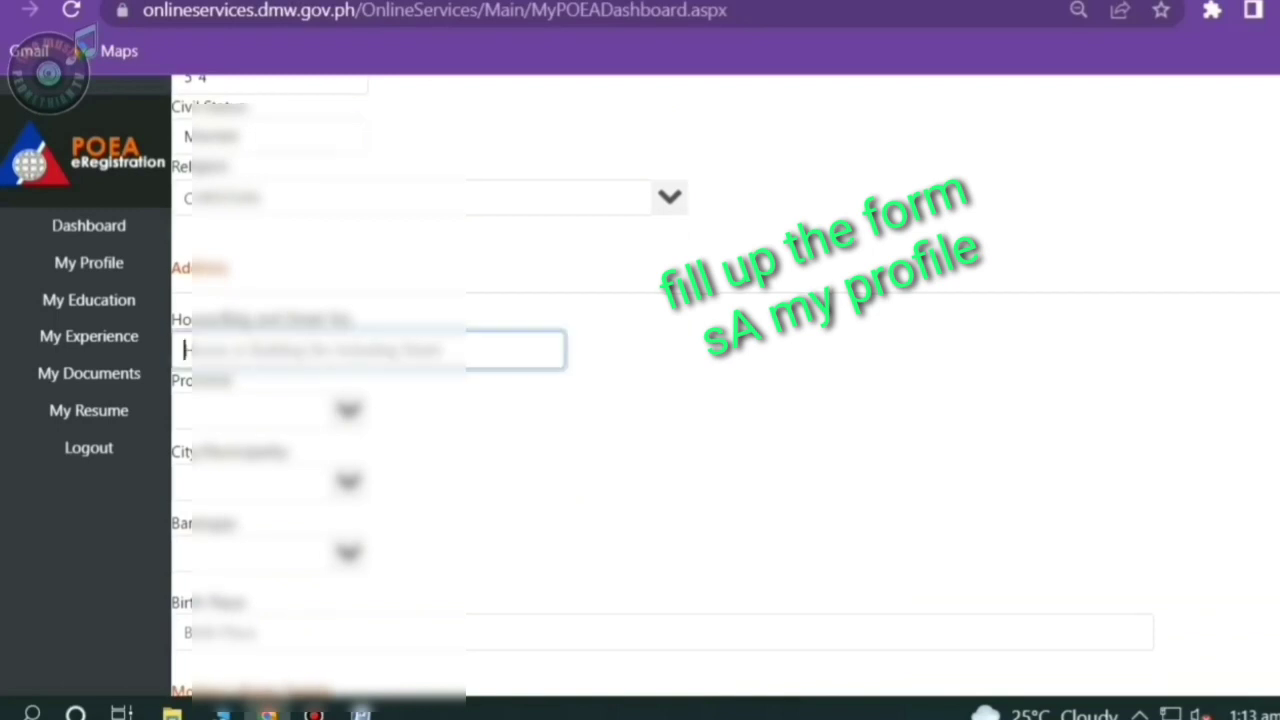
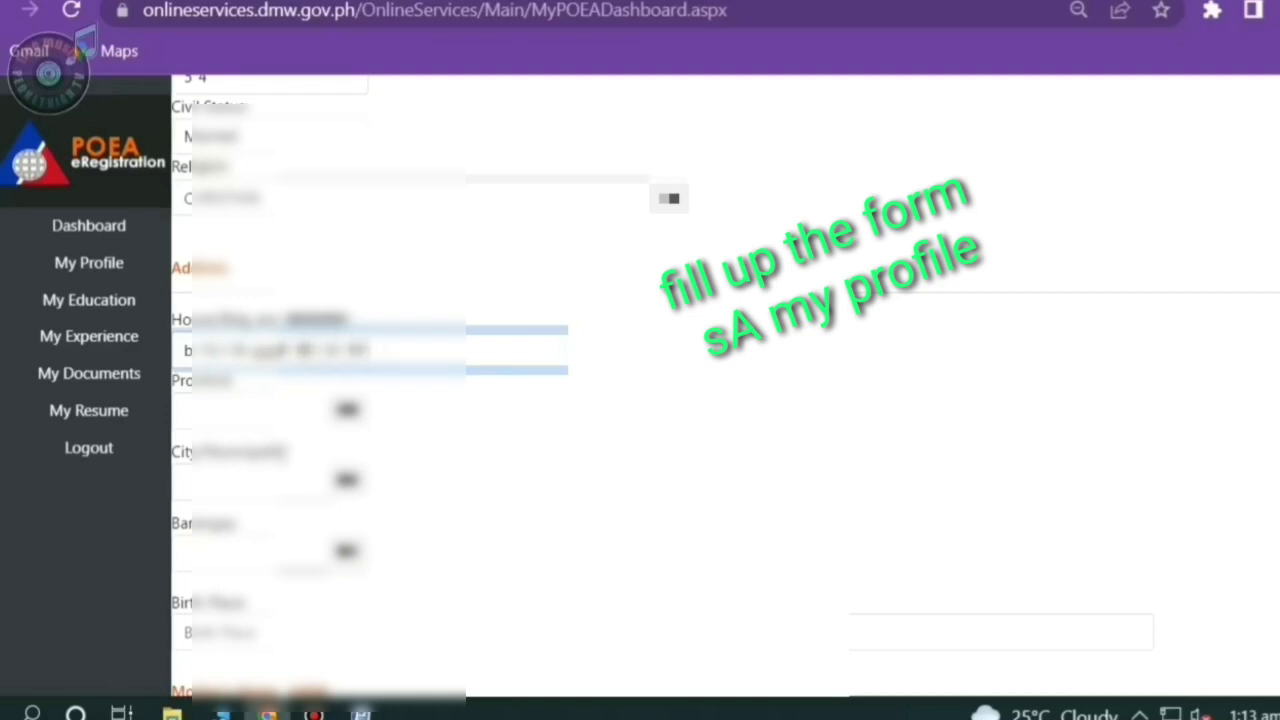
# Choose Cavite as the address province
pyautogui.click(300, 409)
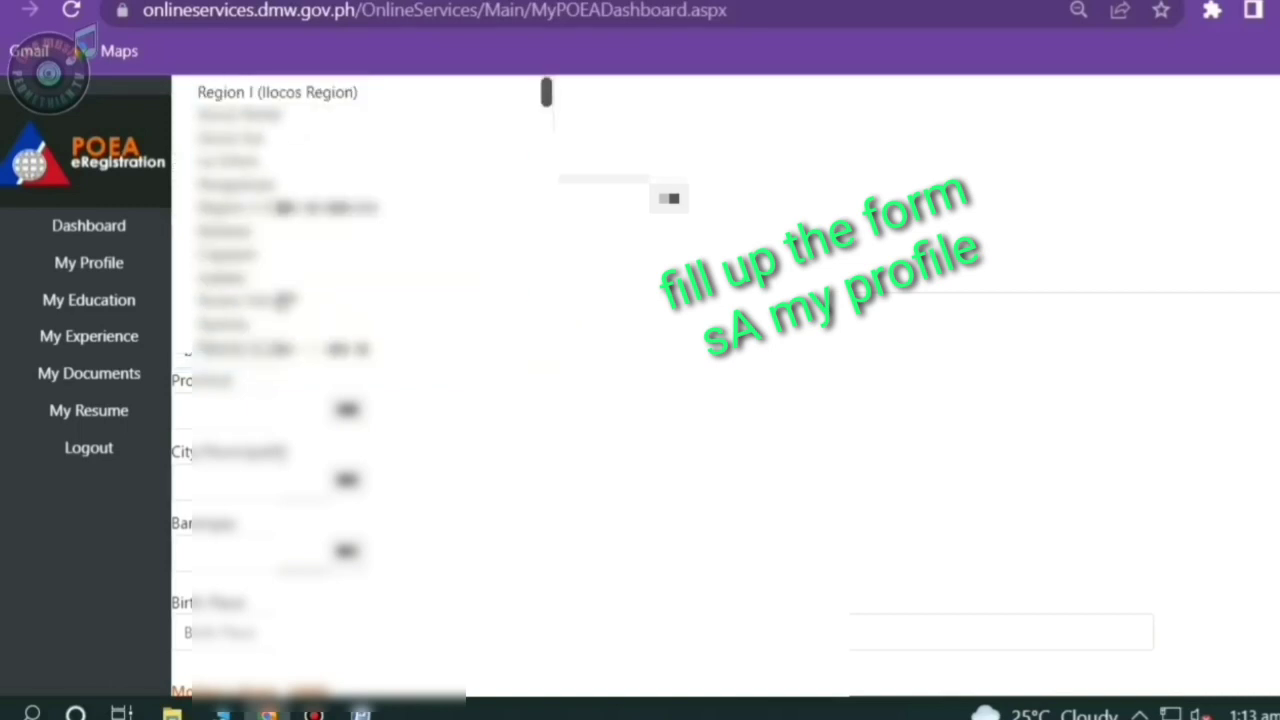
pyautogui.scroll(-9, 546, 120)
pyautogui.scroll(-10, 546, 160)
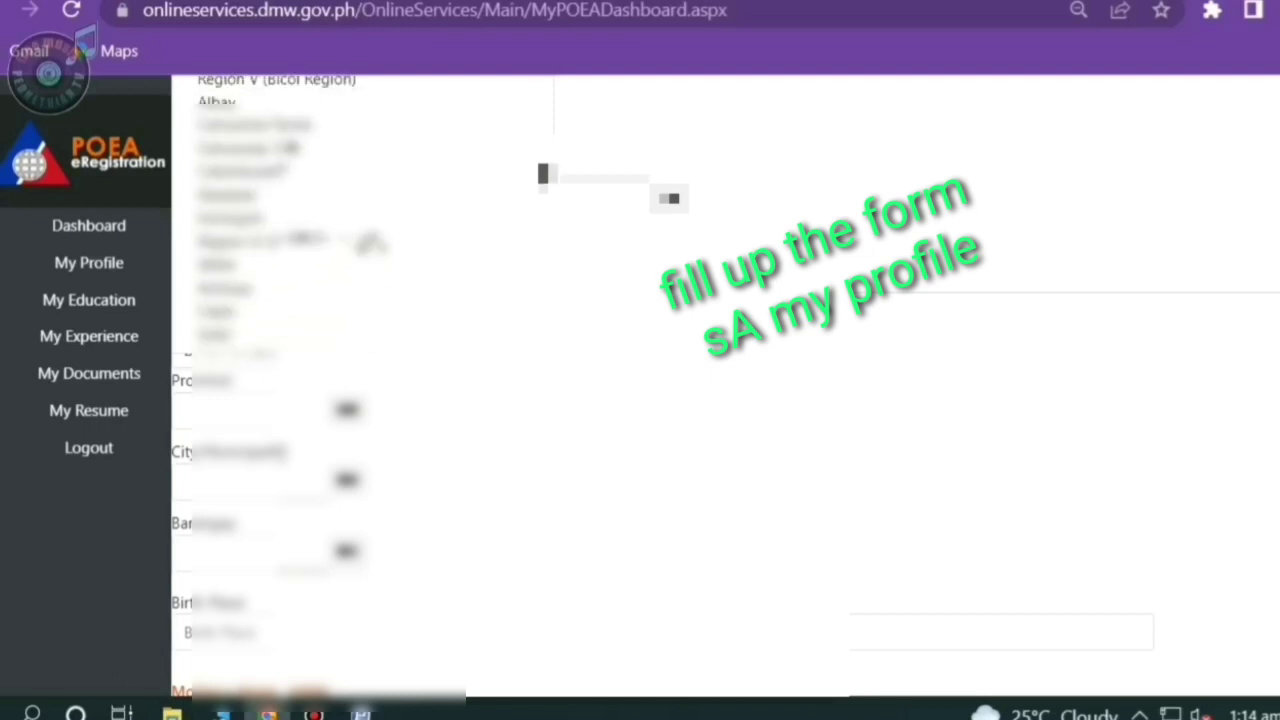
pyautogui.scroll(6, 546, 160)
pyautogui.scroll(2, 546, 190)
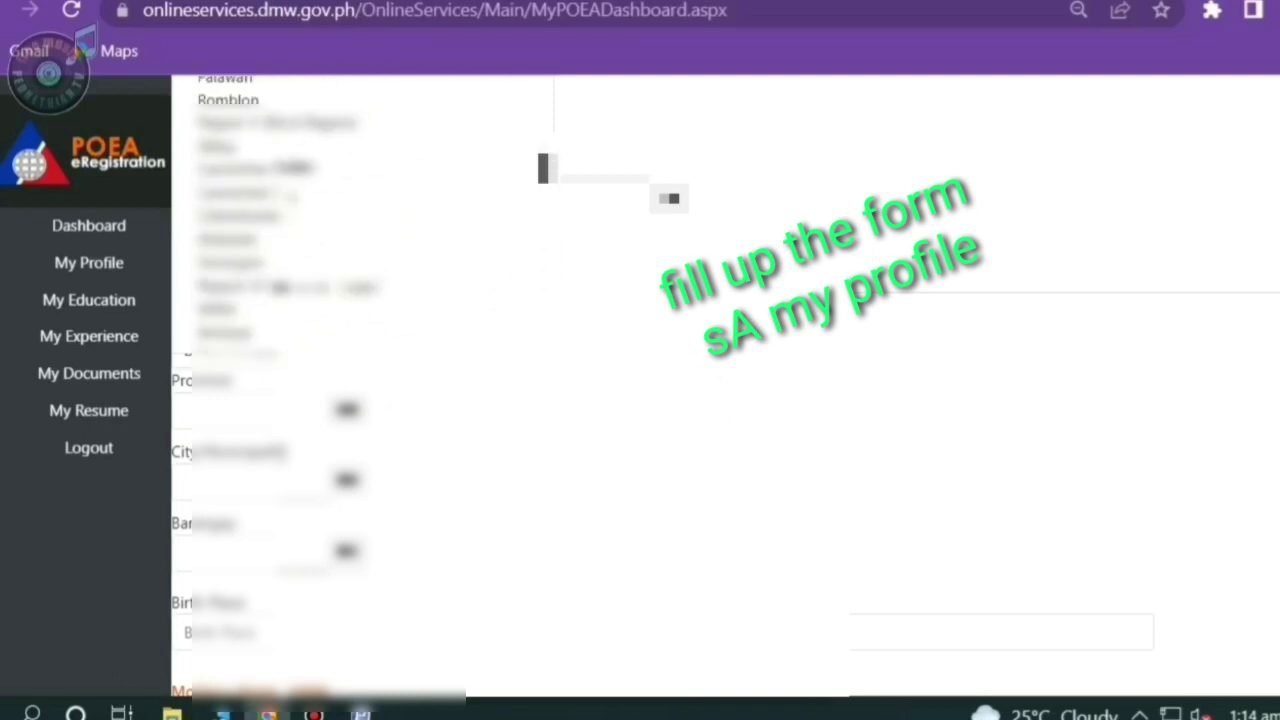
pyautogui.scroll(-10, 546, 190)
pyautogui.moveTo(543, 297); pyautogui.dragTo(546, 91)
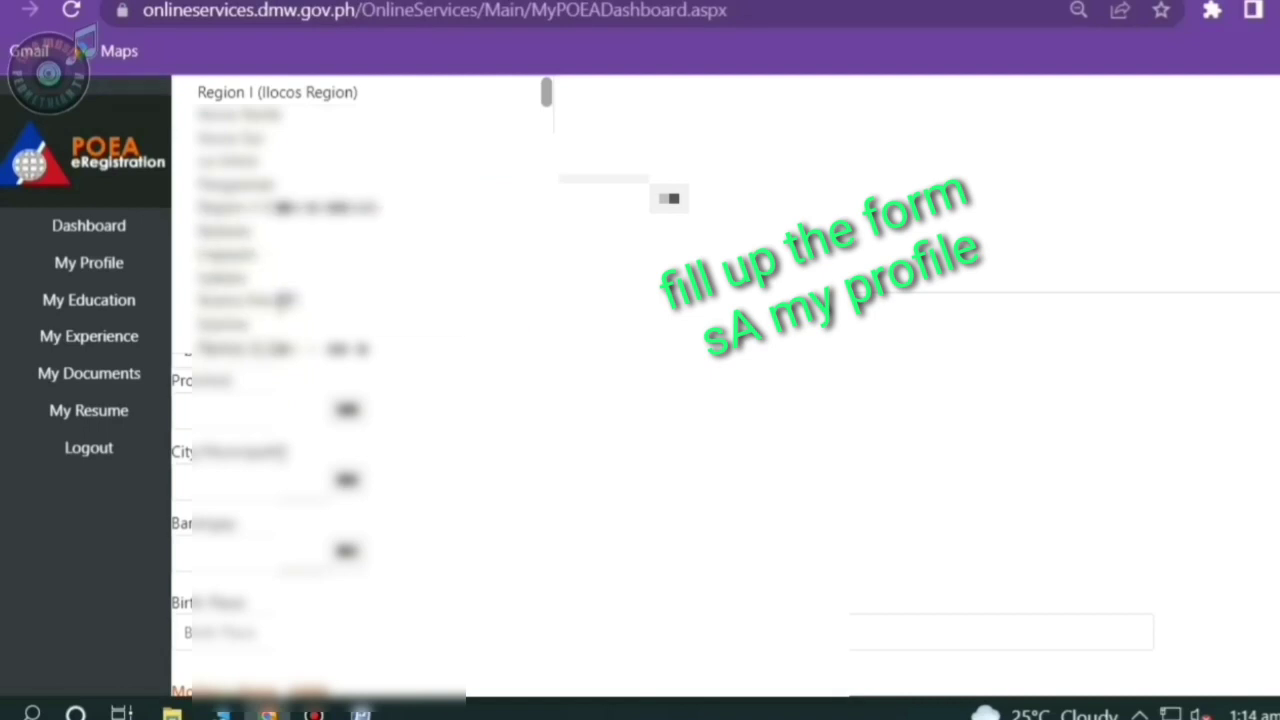
pyautogui.click(185, 411)
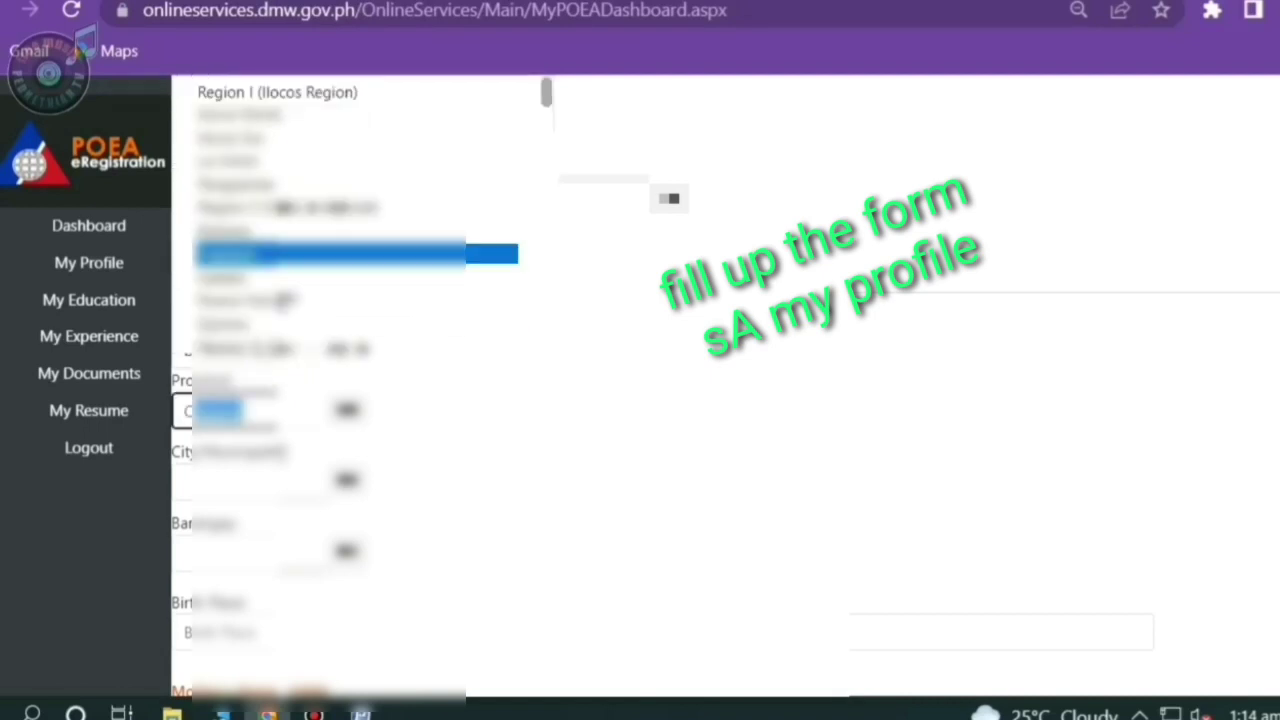
pyautogui.scroll(-2, 355, 220)
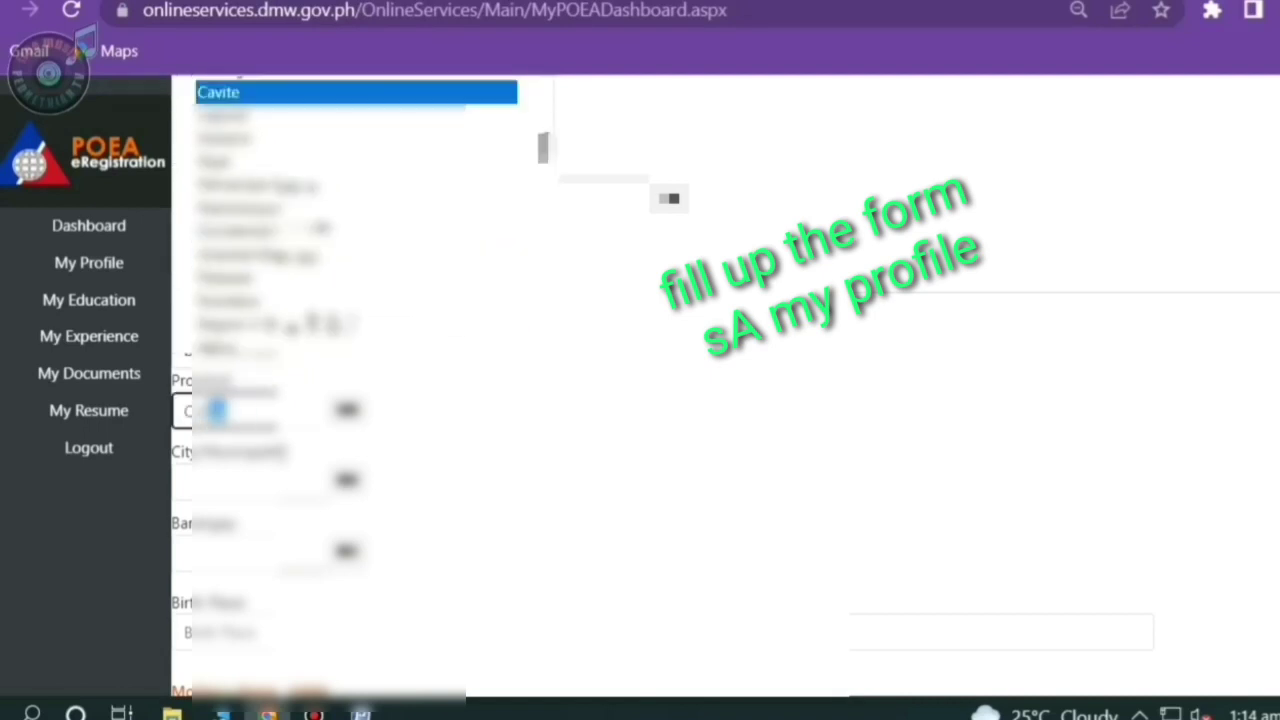
pyautogui.press('Return')
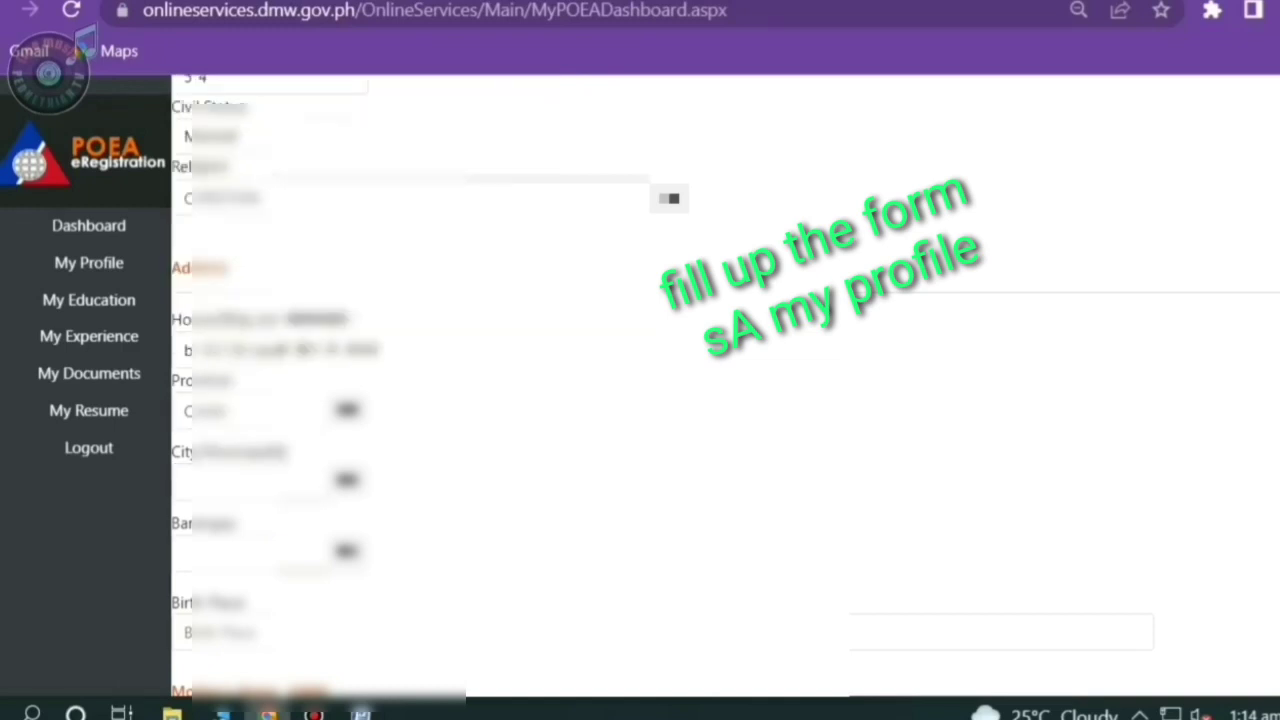
# Choose Dasmariñas City as the city and pick a barangay
pyautogui.click(180, 484)
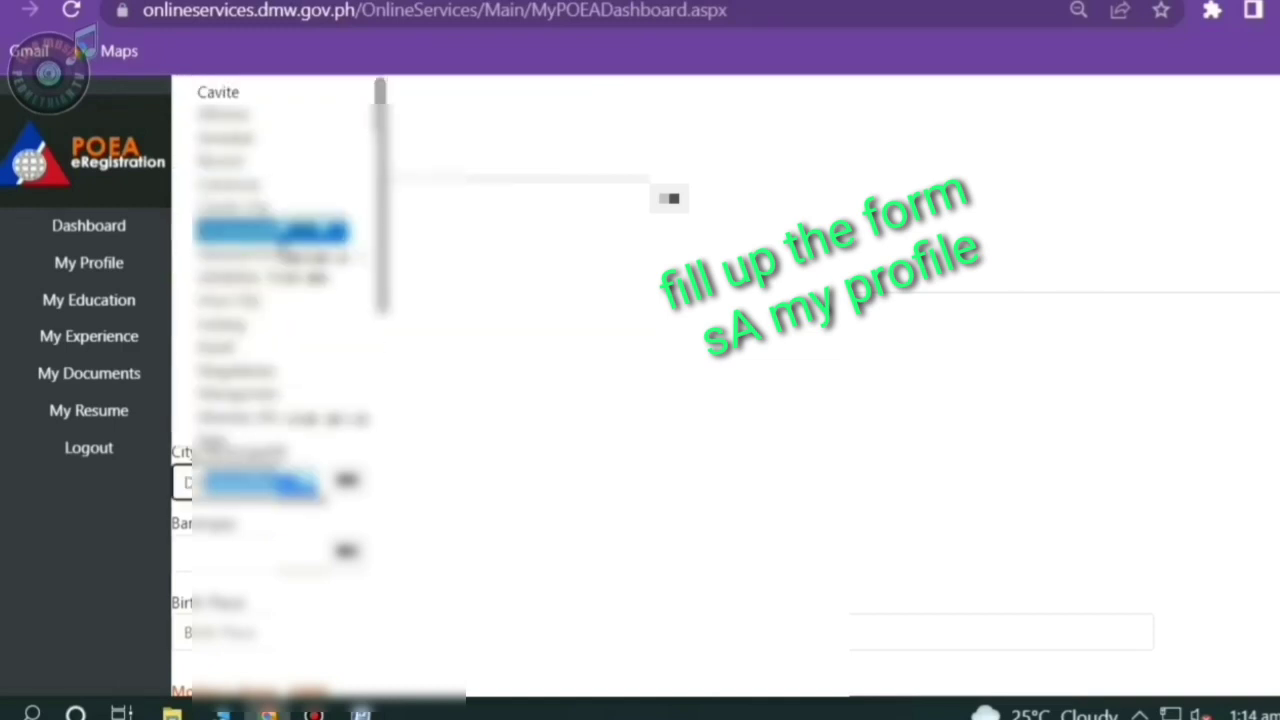
pyautogui.press('Return')
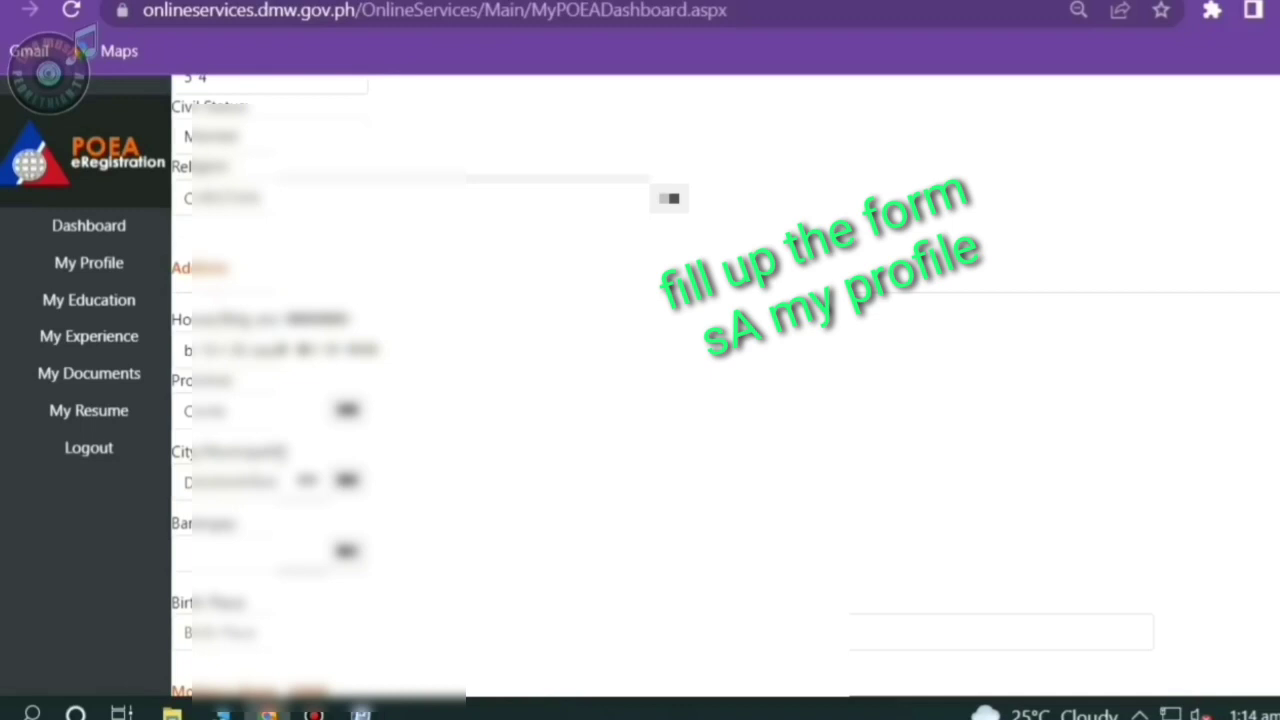
pyautogui.click(182, 553)
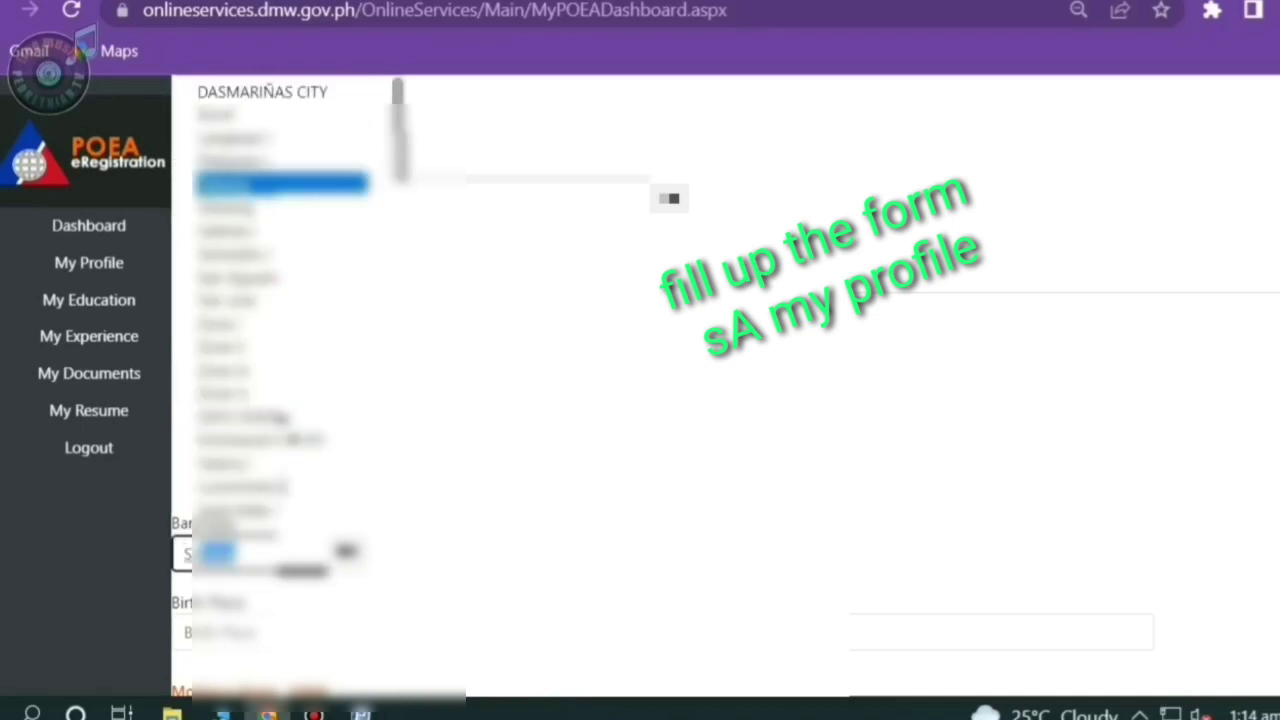
pyautogui.press('Down')
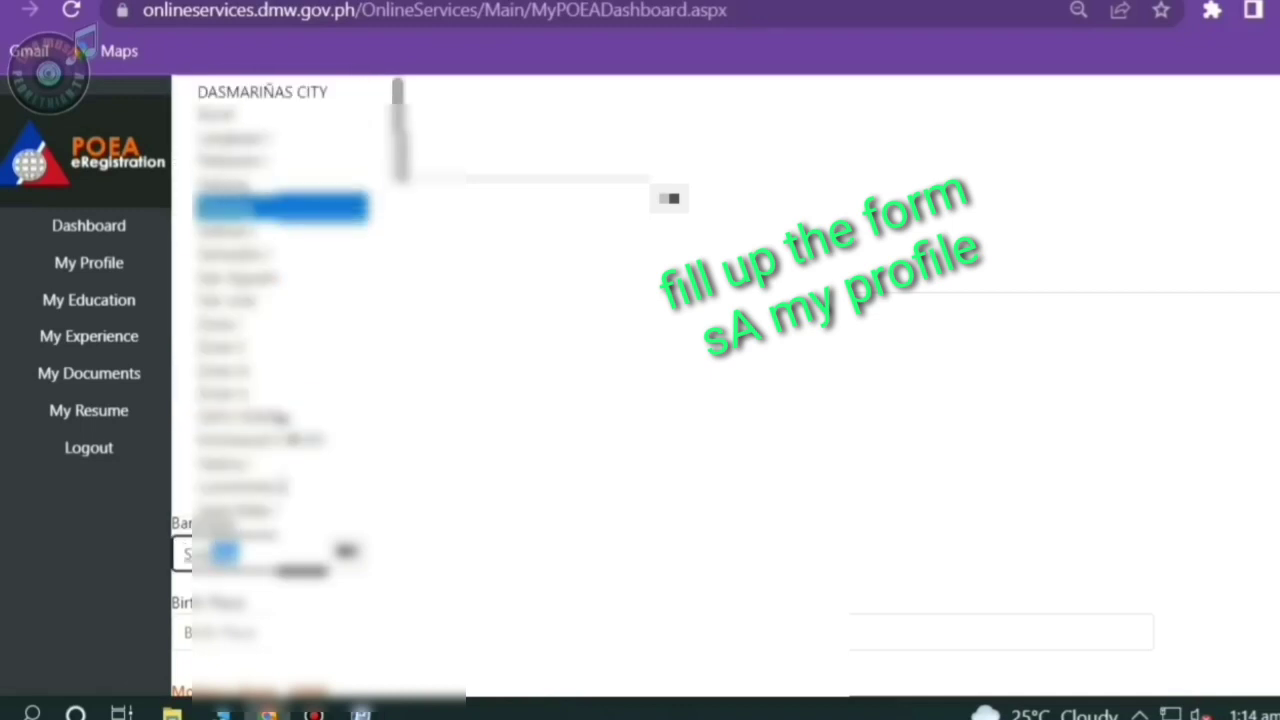
pyautogui.press('Tab')
# Fill in the Birth Place field
pyautogui.write('ci')
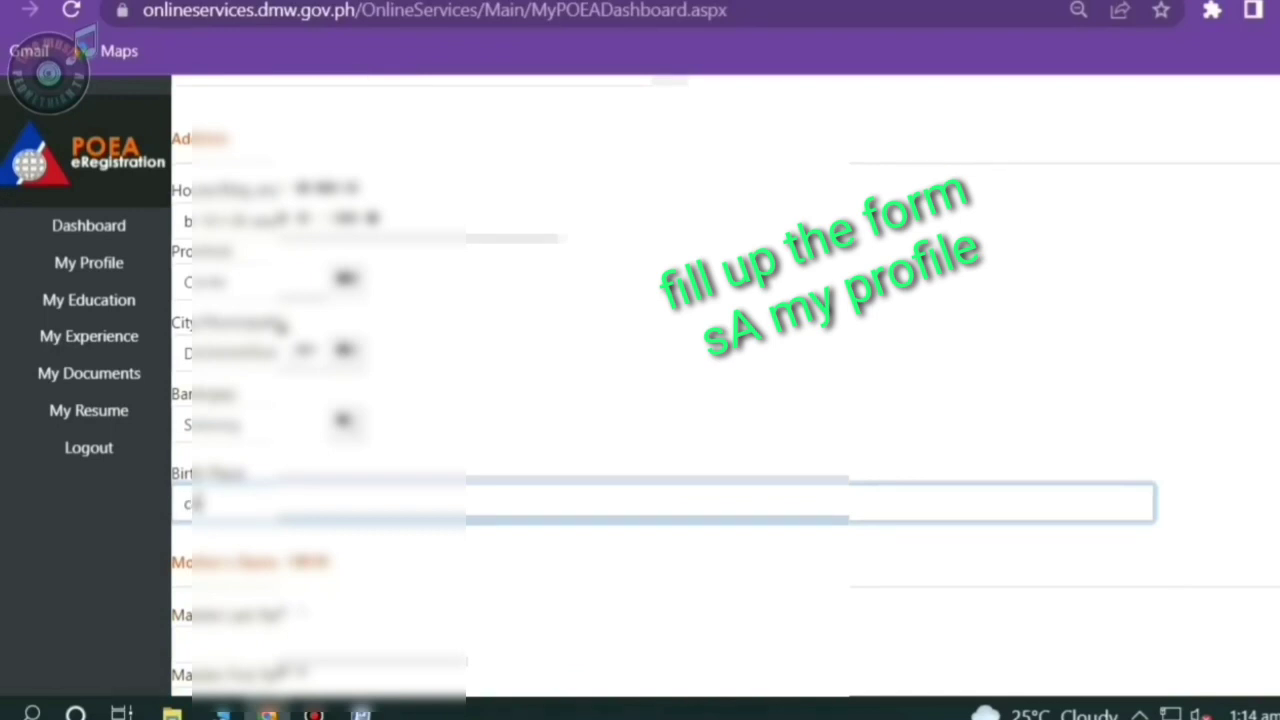
pyautogui.press('BackSpace')
pyautogui.press('BackSpace')
pyautogui.write('villa santos')
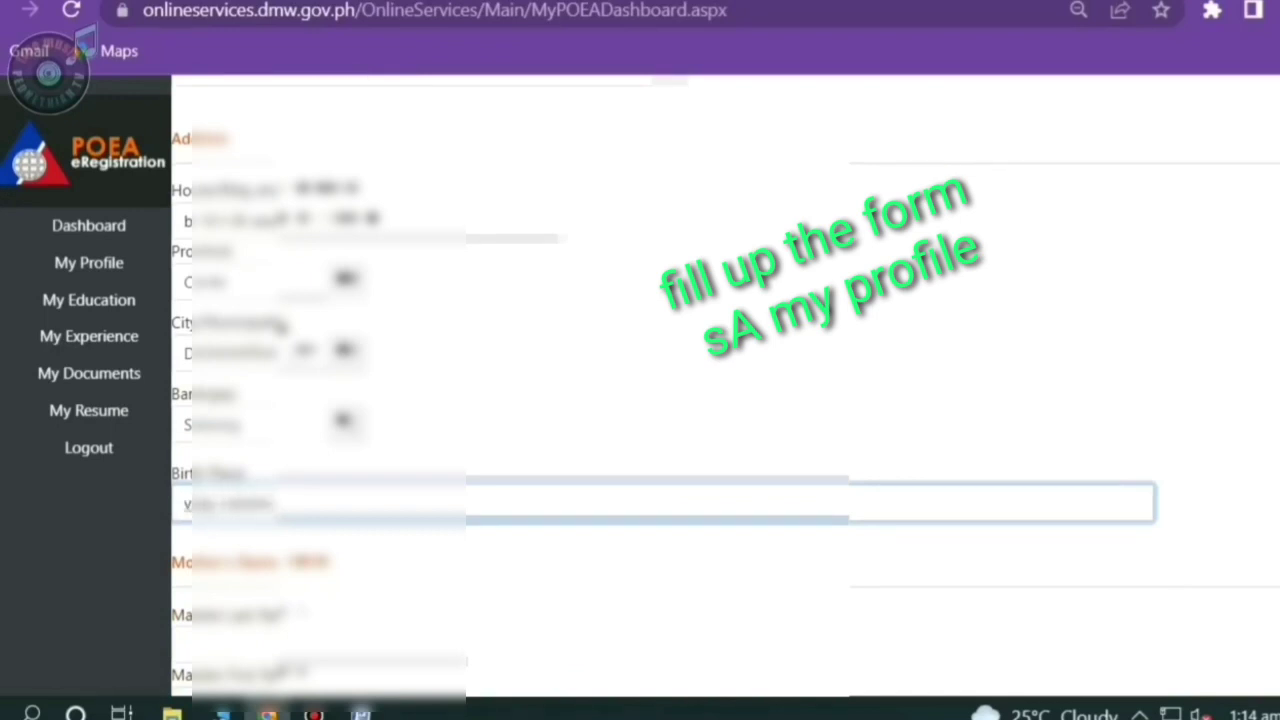
pyautogui.write(' city')
pyautogui.scroll(-3, 640, 400)
# Enter the mother's maiden last, first and middle names
pyautogui.click(184, 386)
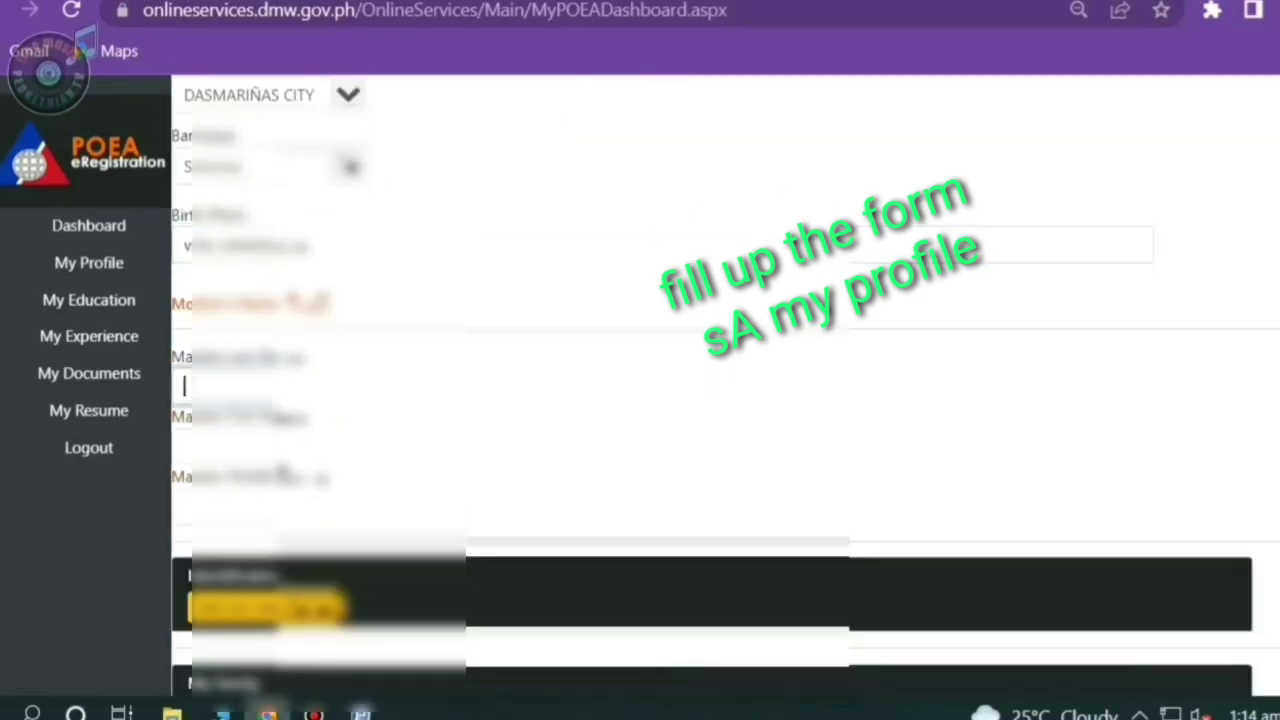
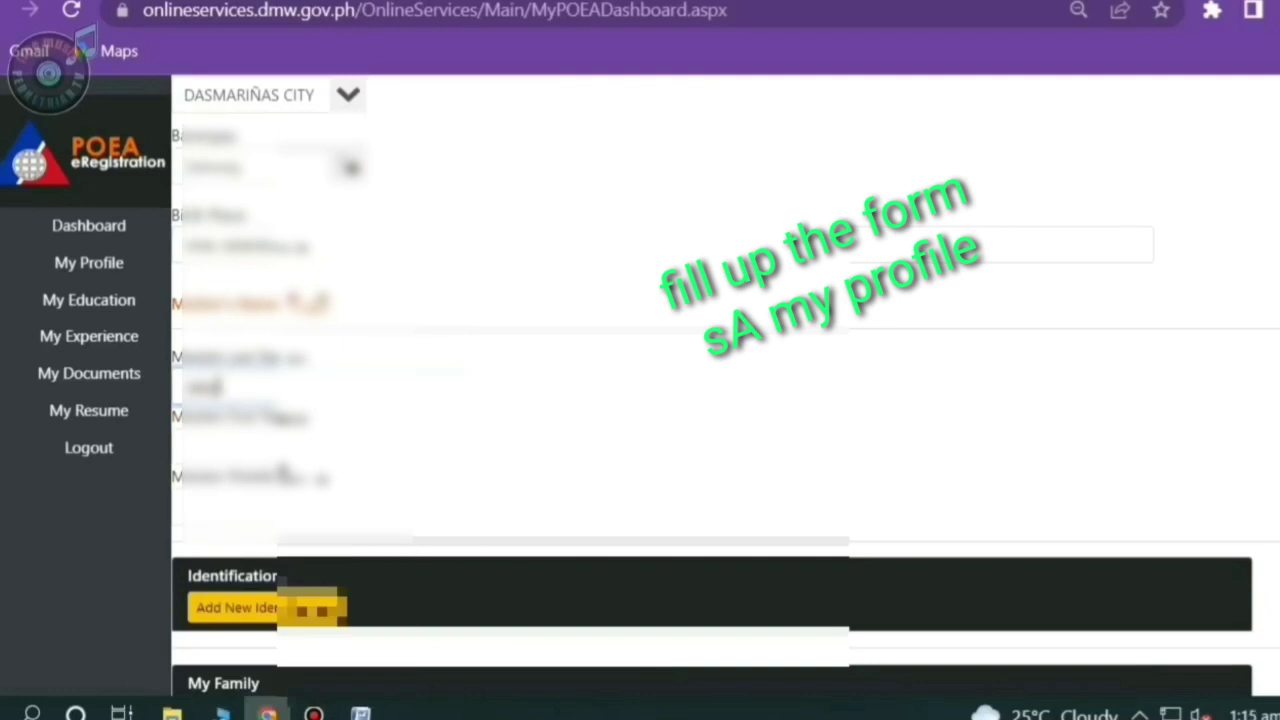
pyautogui.click(188, 446)
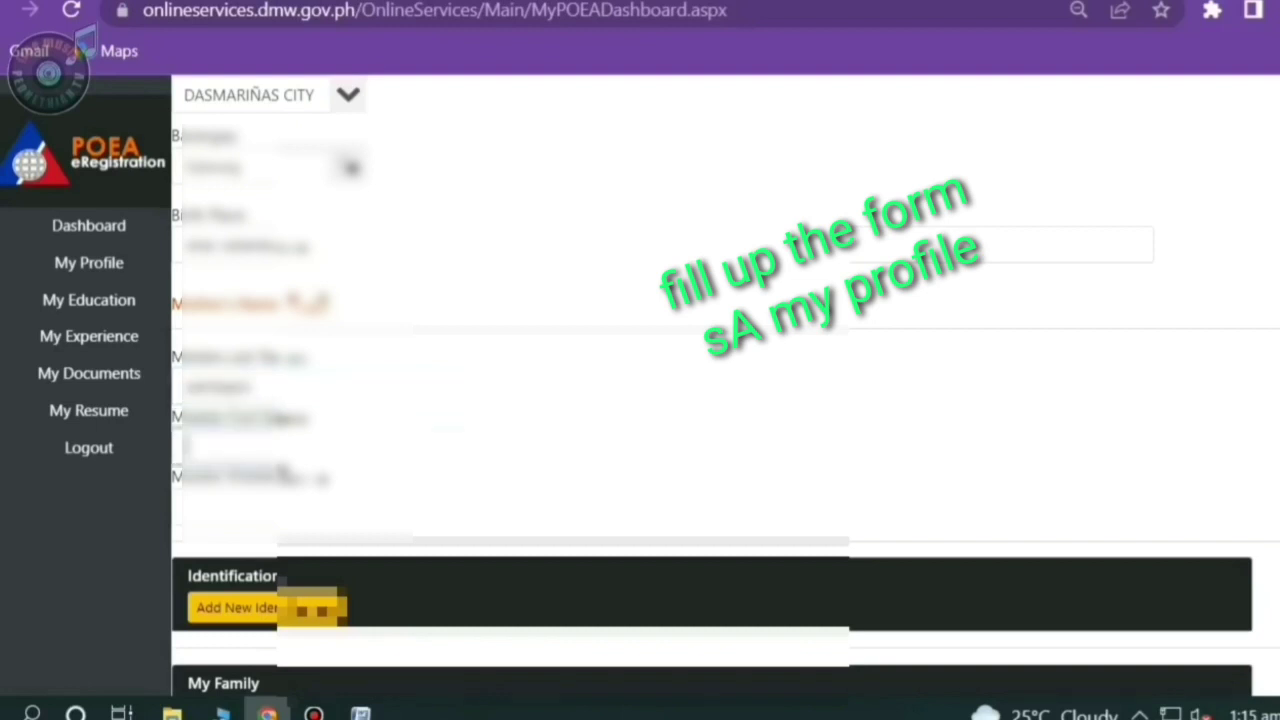
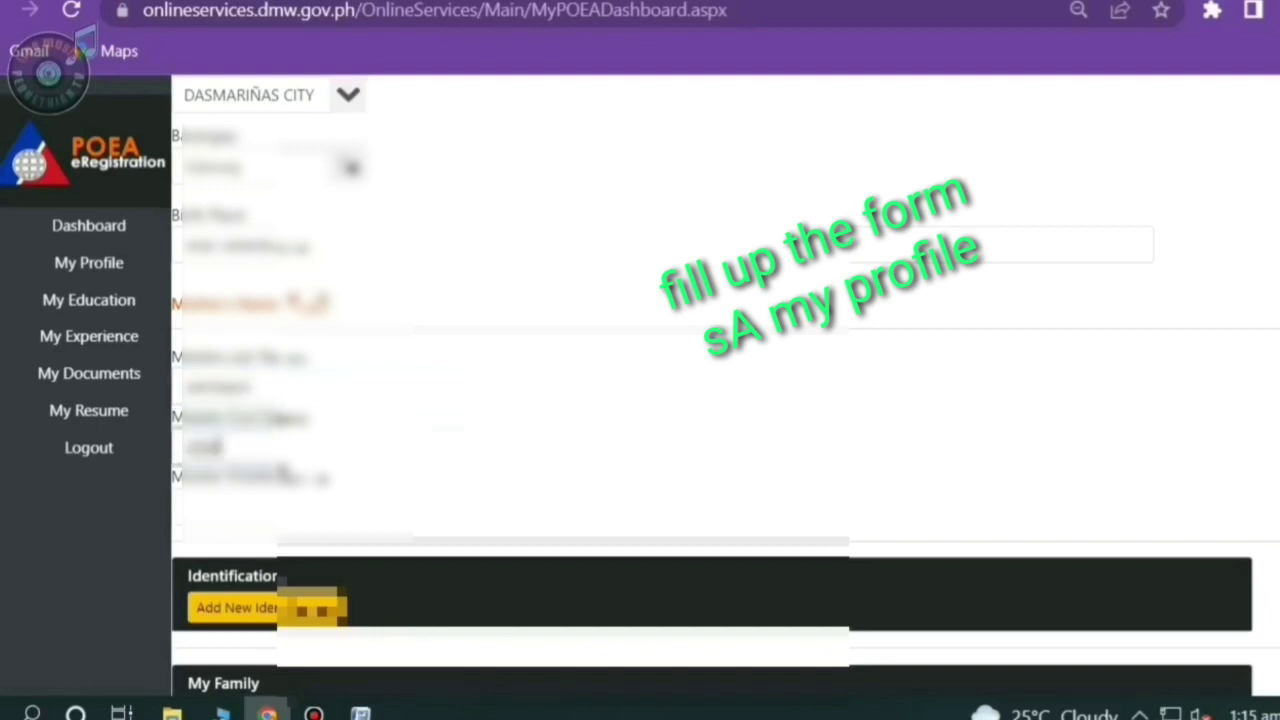
pyautogui.click(186, 507)
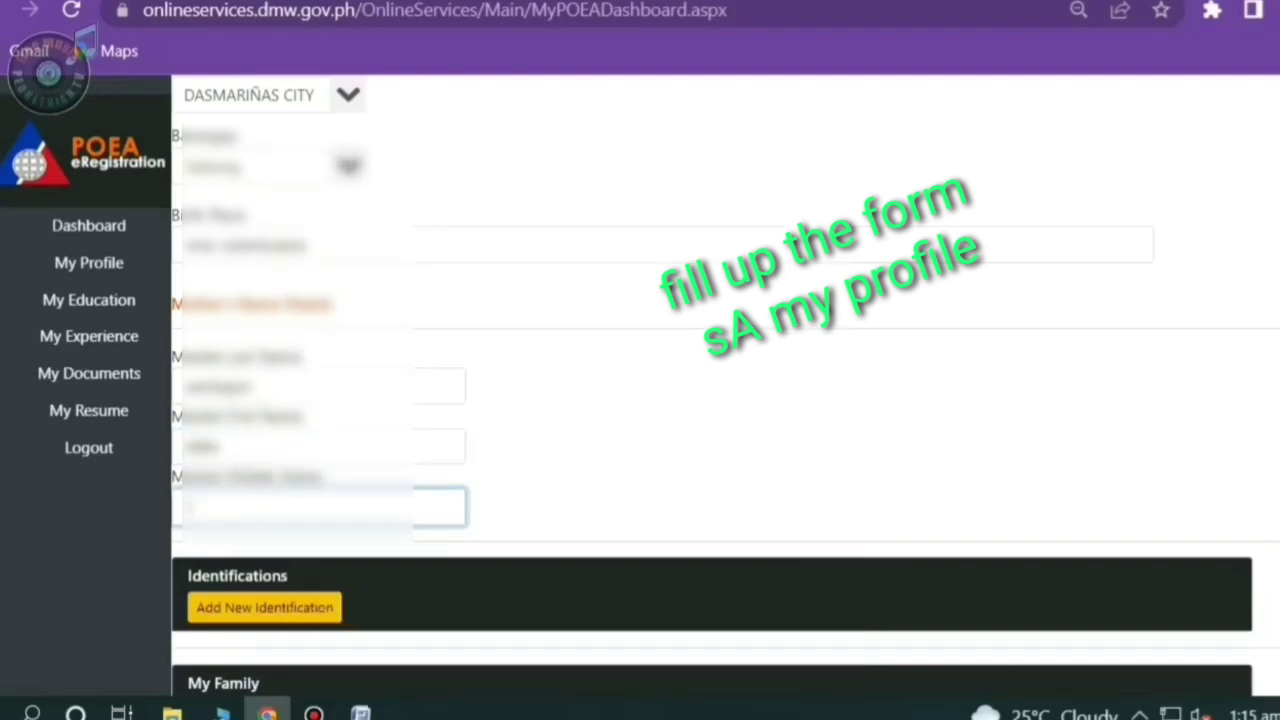
pyautogui.write('Dela')
pyautogui.scroll(-1, 700, 400)
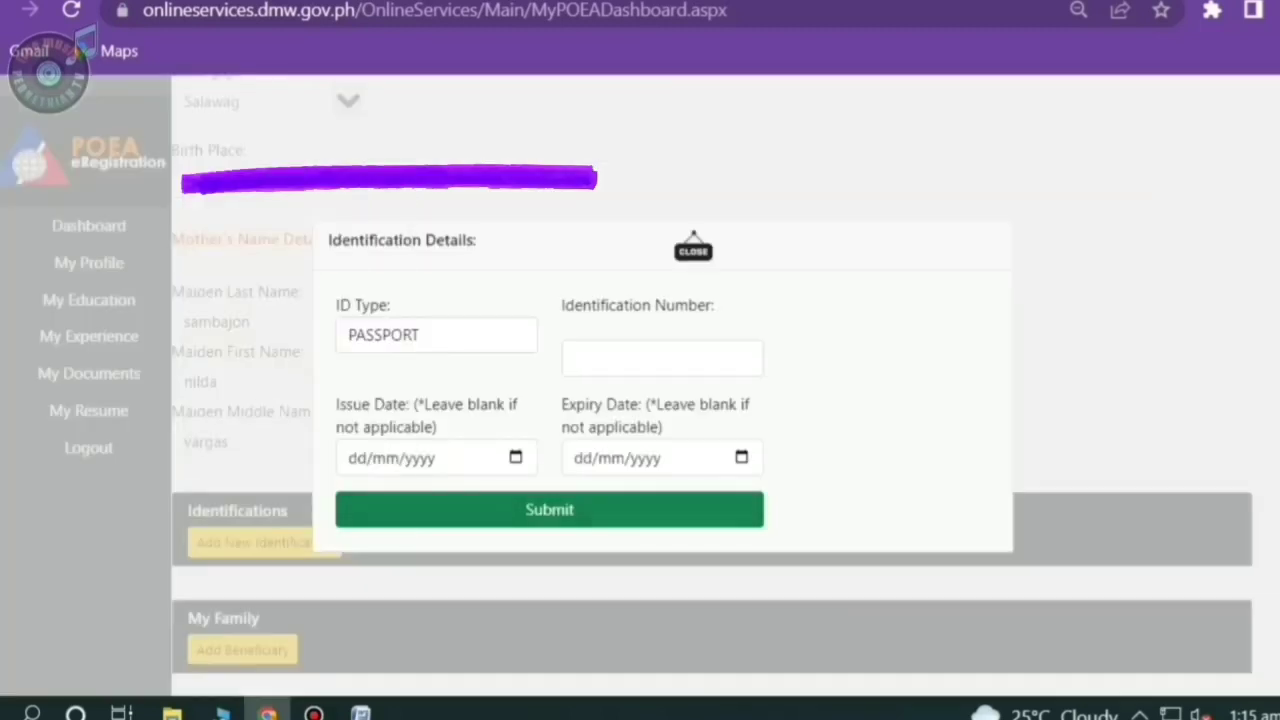
# Enter the PASSPORT number, issued 01/03/2022 and expiring 29/02/2032, and submit it
pyautogui.click(662, 358)
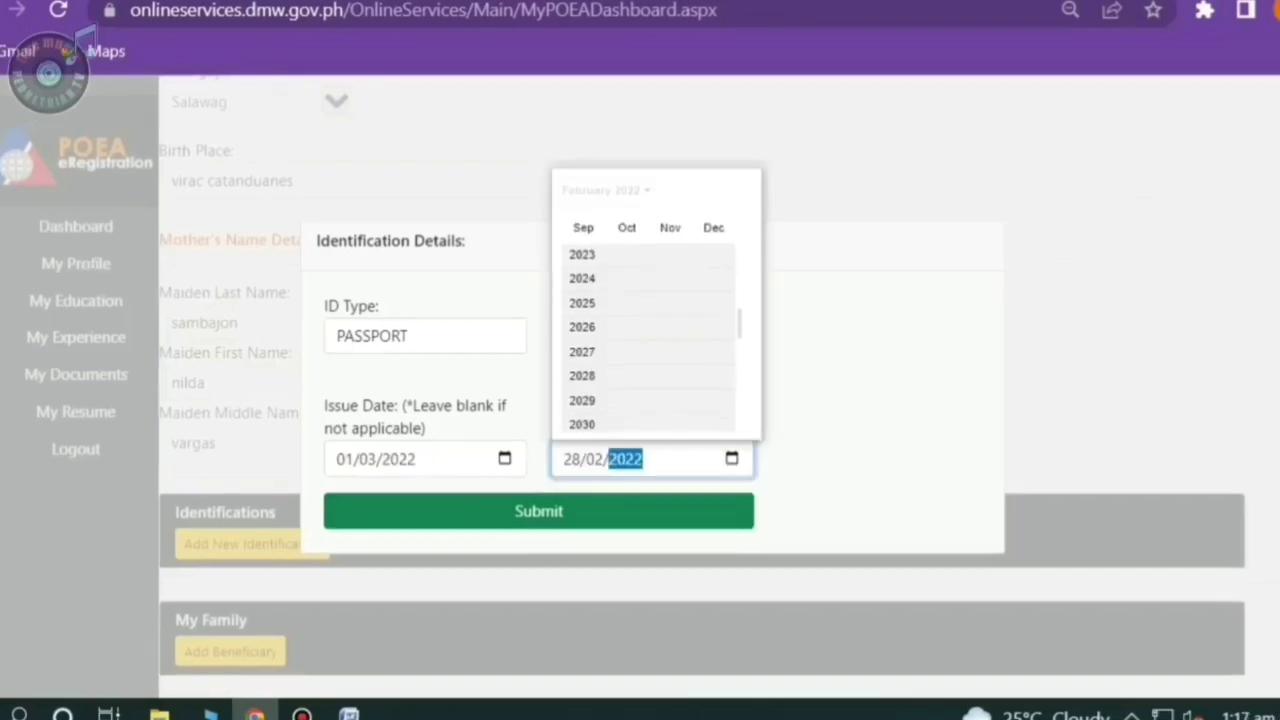
pyautogui.scroll(-1, 650, 320)
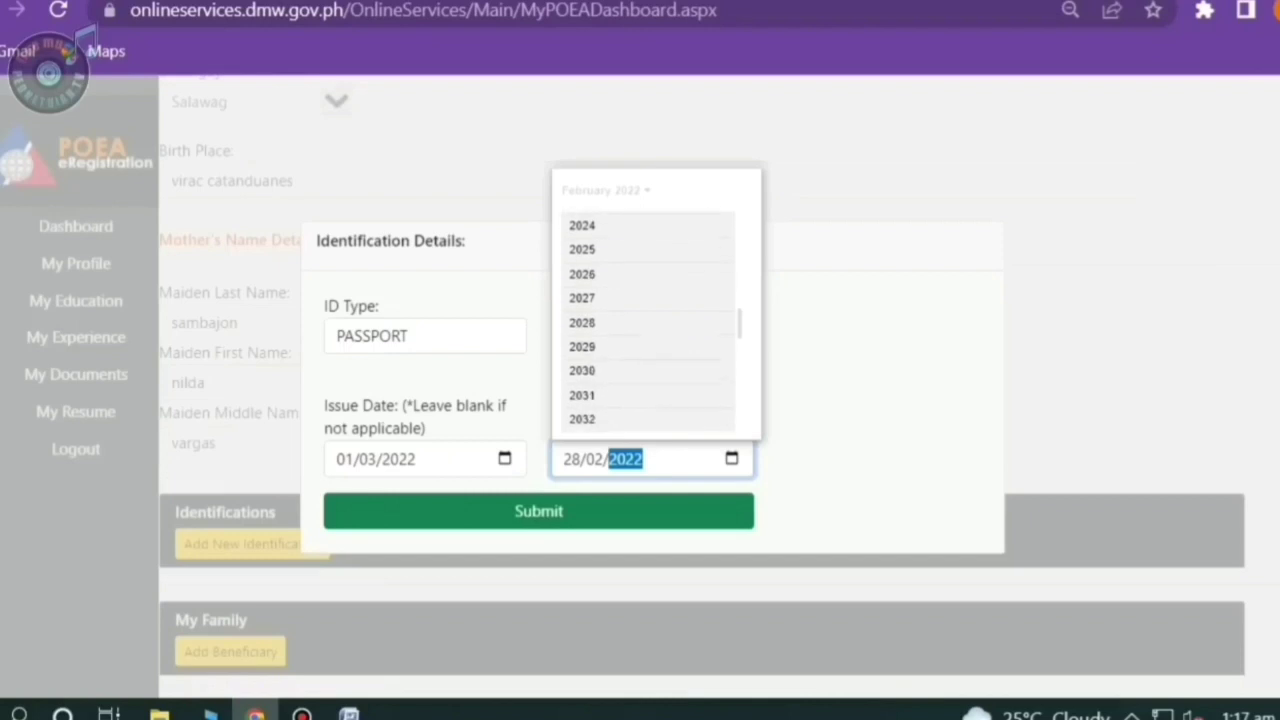
pyautogui.click(600, 419)
pyautogui.scroll(2, 649, 320)
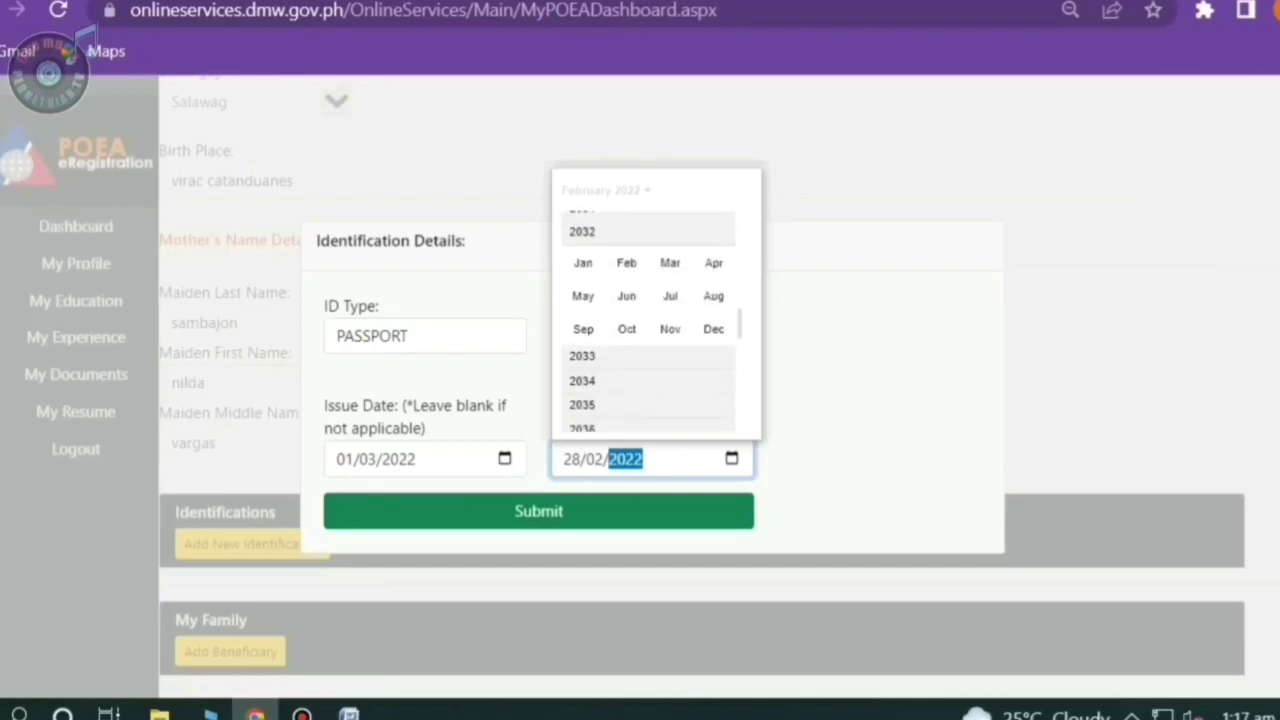
pyautogui.scroll(1, 649, 320)
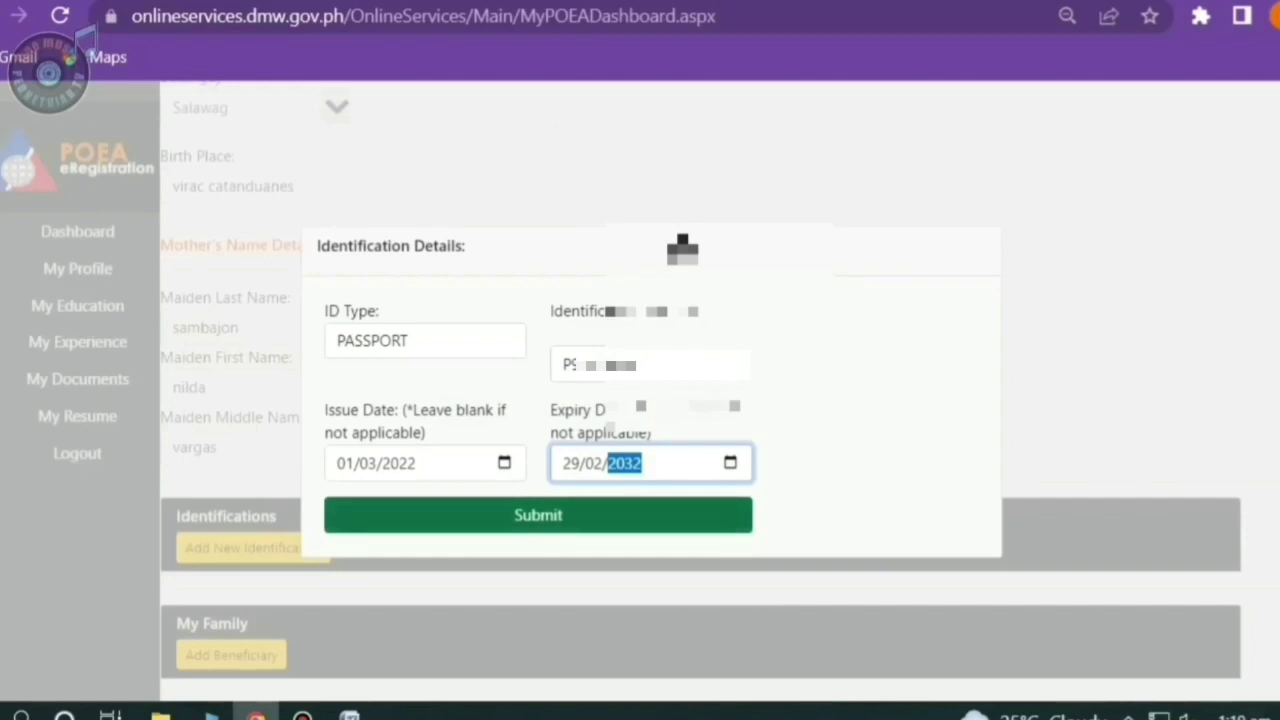
pyautogui.press('Return')
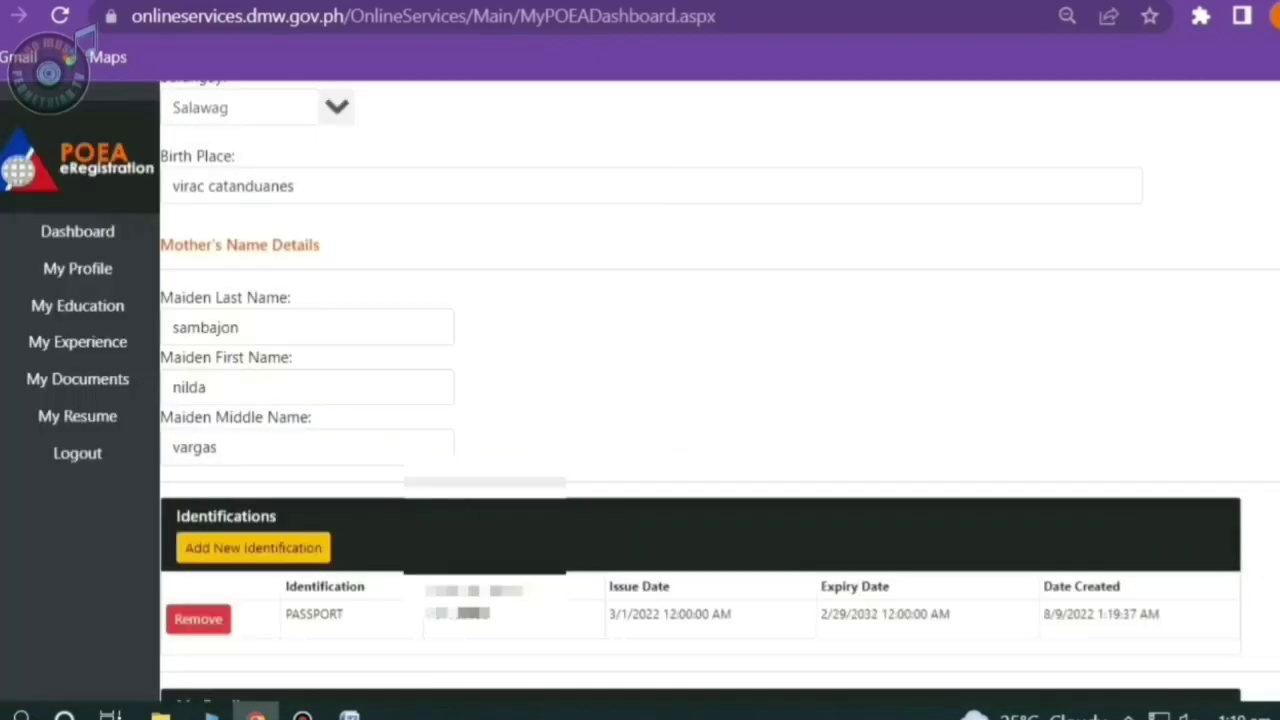
# Scroll through the My Profile page, then go back to the Dashboard from the sidebar
pyautogui.scroll(-2, 720, 394)
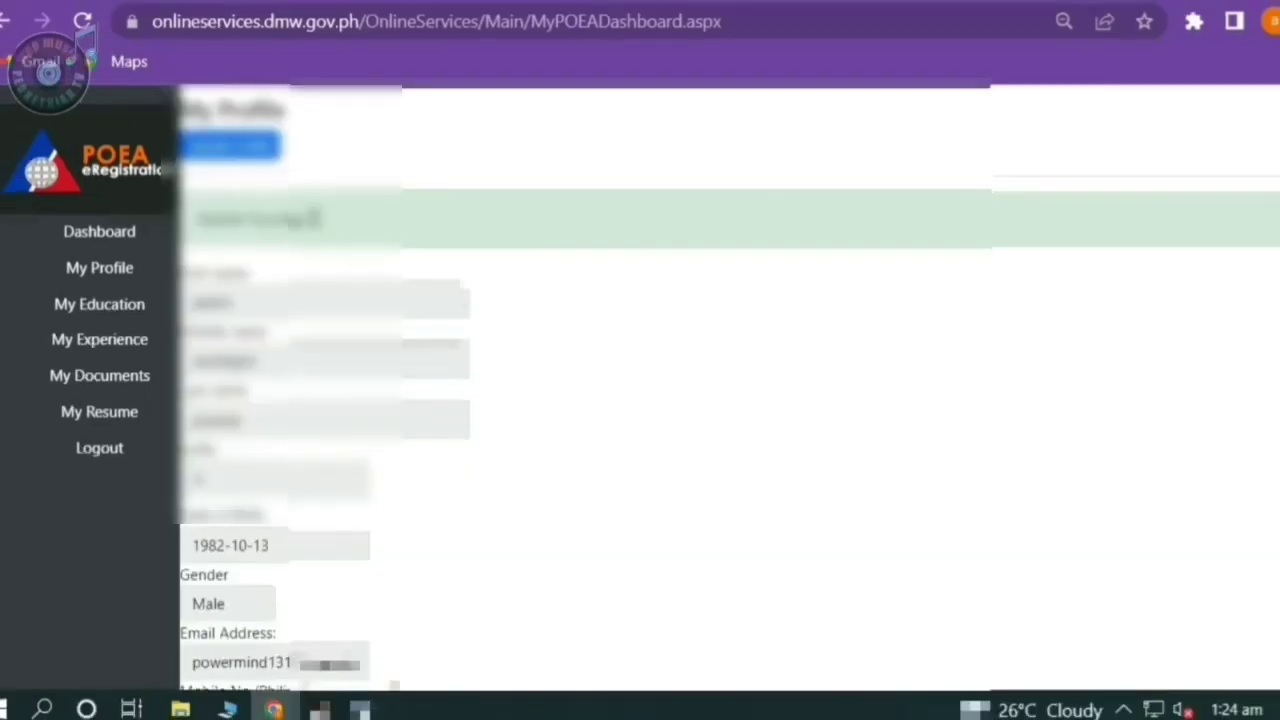
pyautogui.scroll(-15, 663, 400)
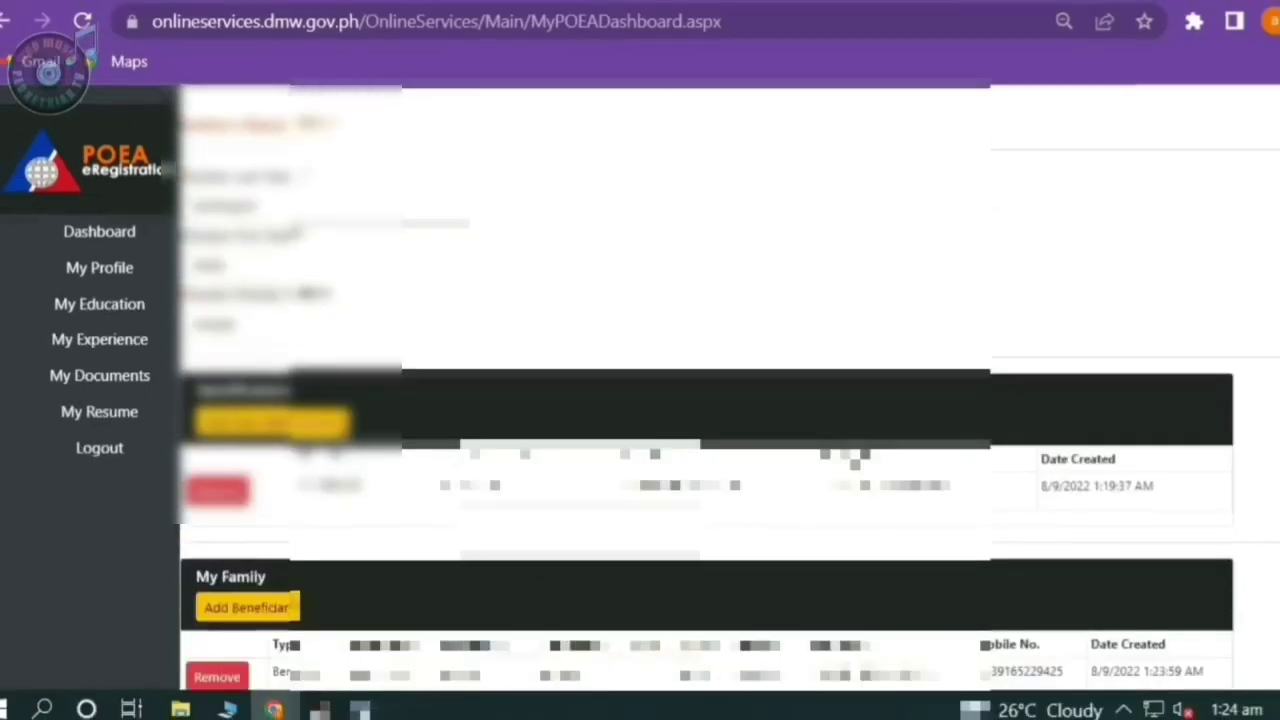
pyautogui.scroll(-1, 855, 462)
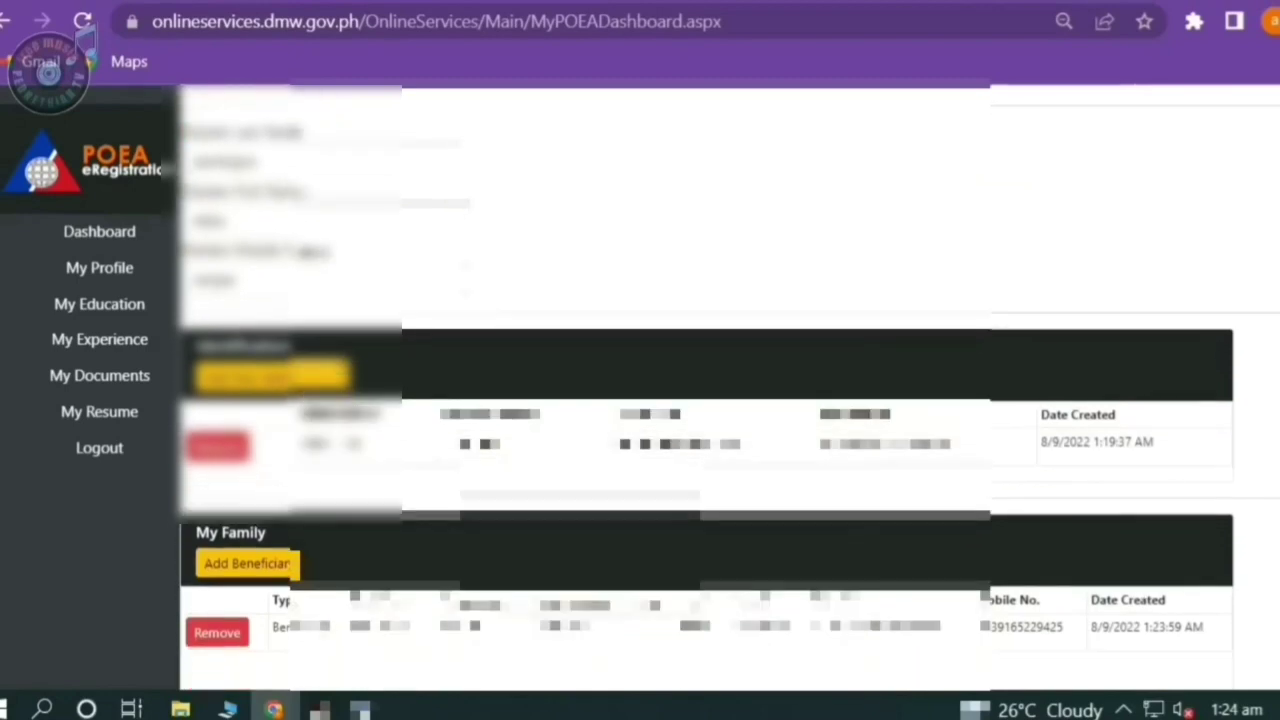
pyautogui.scroll(10, 663, 400)
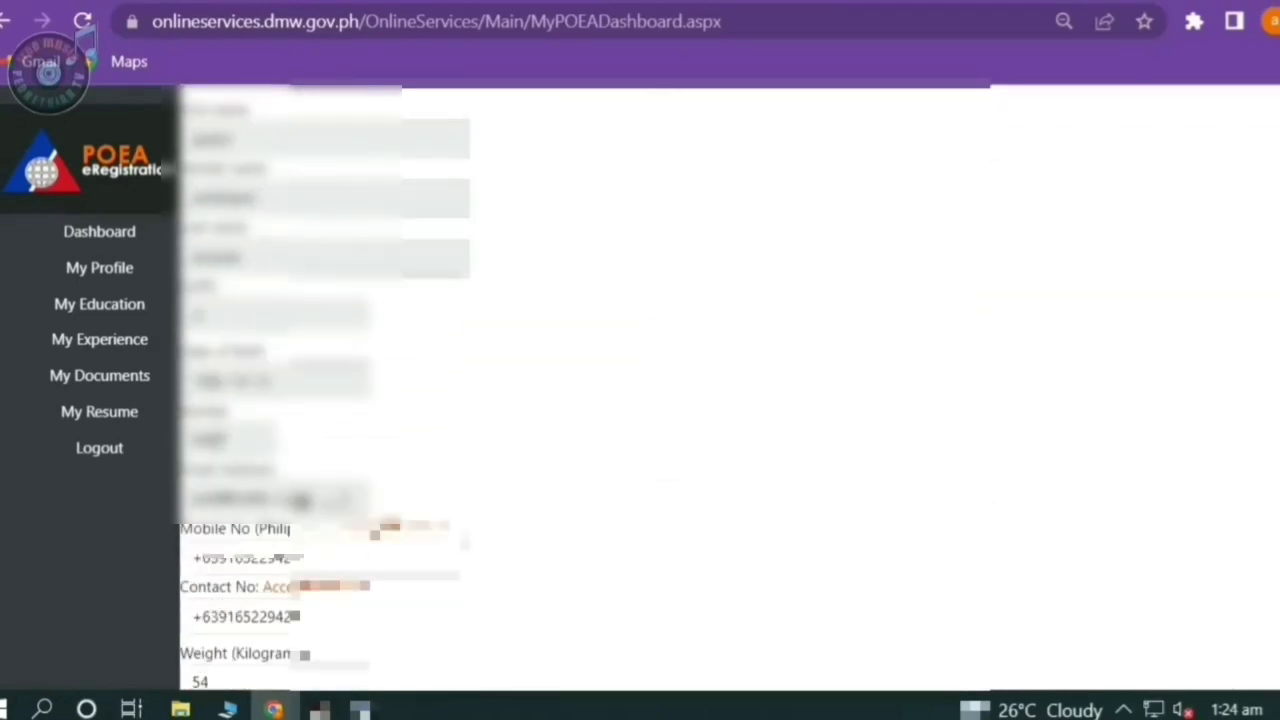
pyautogui.scroll(-2, 663, 400)
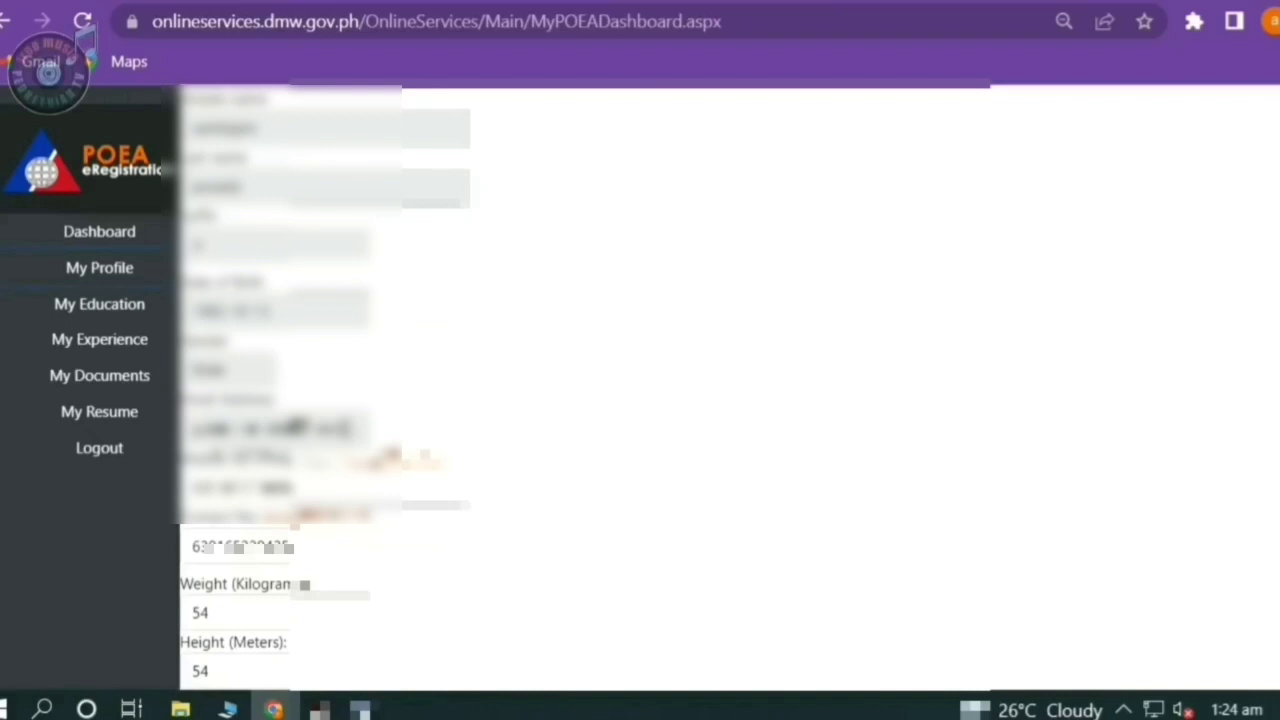
pyautogui.click(99, 231)
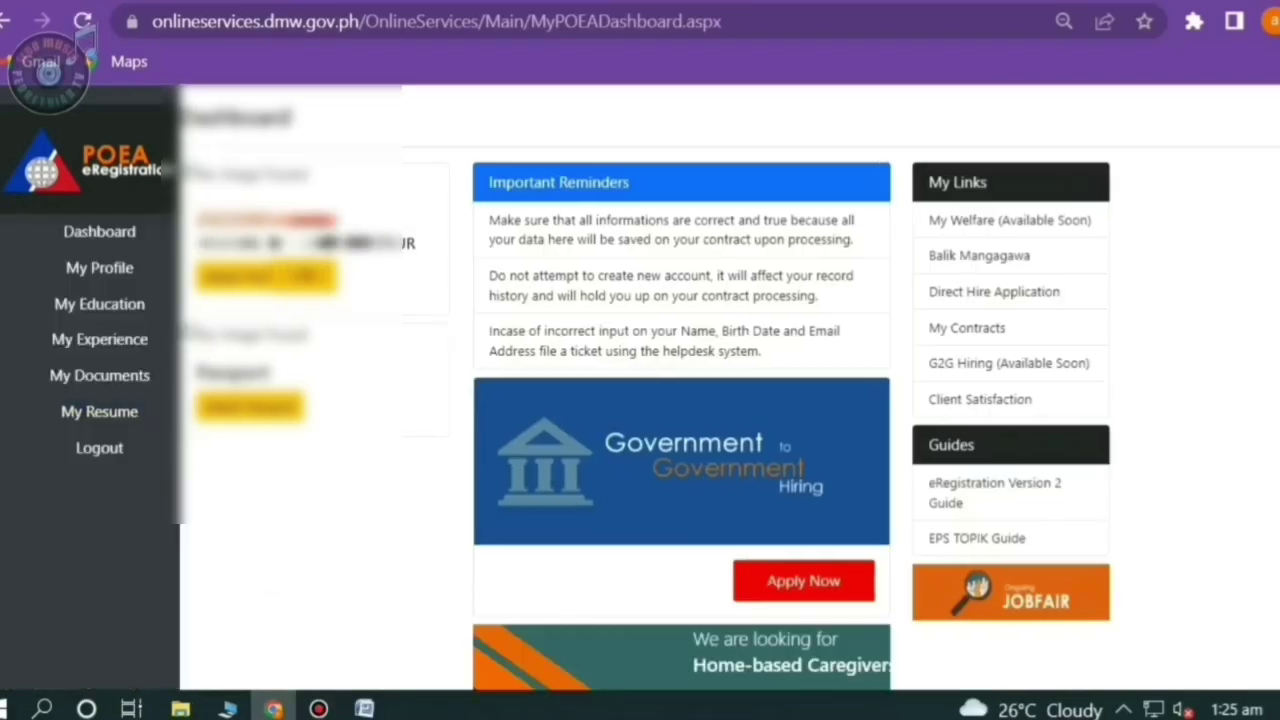
# Upload a photo from the Desktop as the profile picture
pyautogui.click(265, 277)
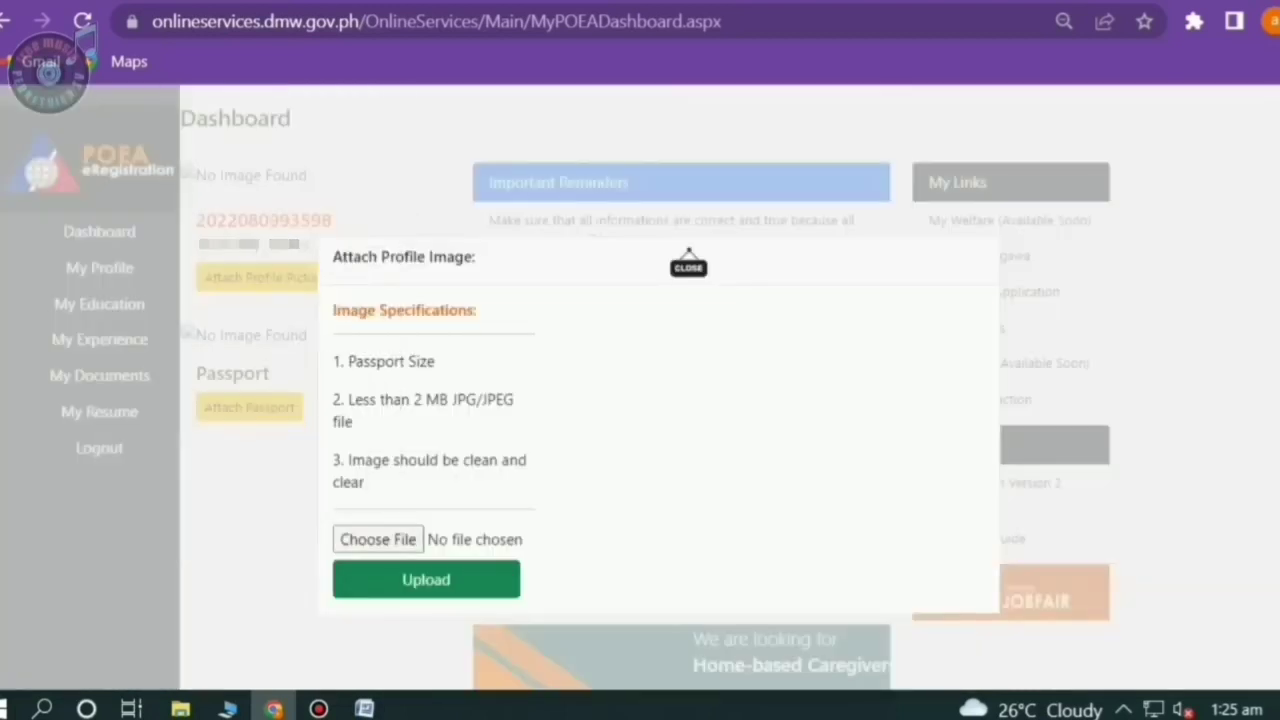
pyautogui.click(378, 539)
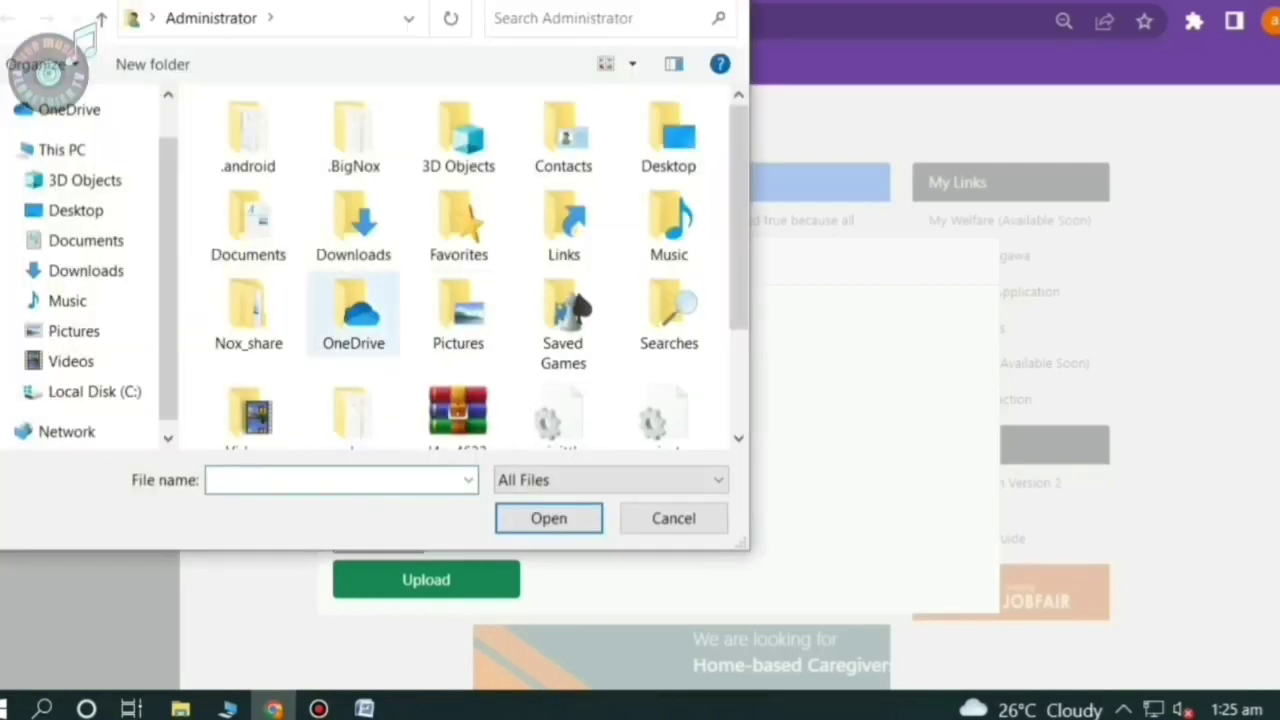
pyautogui.click(75, 210)
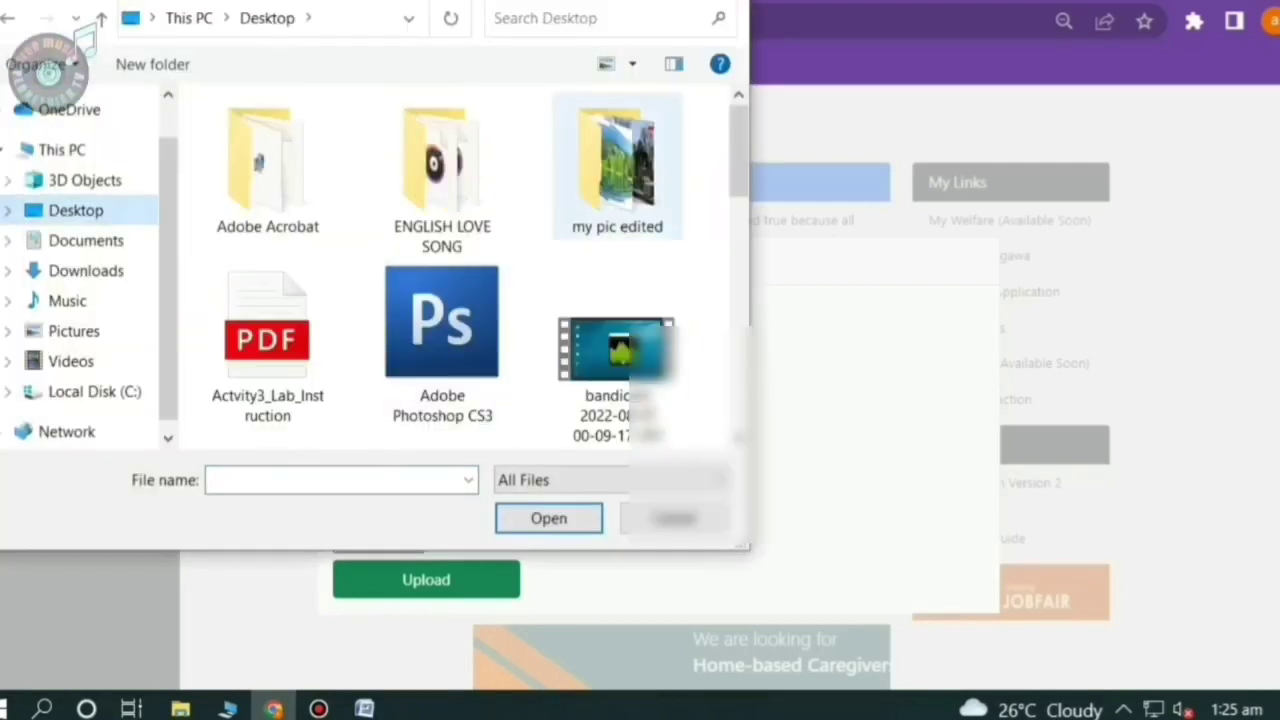
pyautogui.click(440, 180)
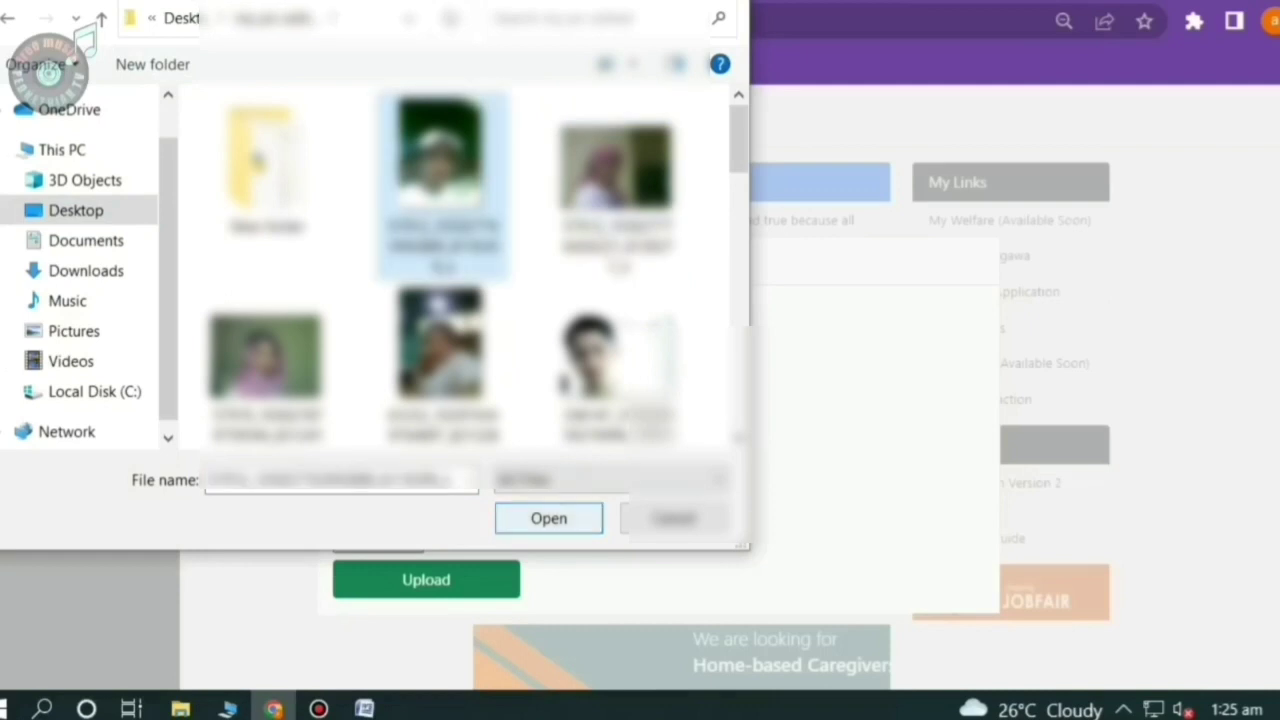
pyautogui.click(548, 518)
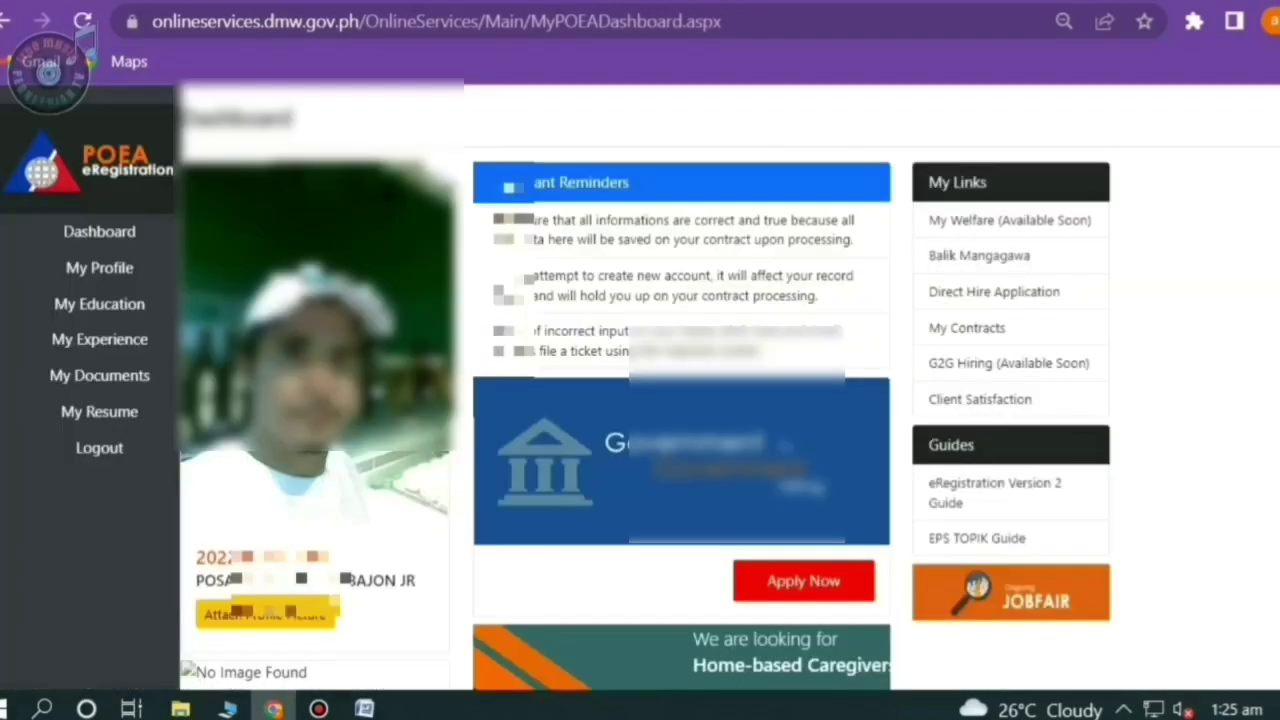
# Open the Attach Passport form and erase the mistyped word in the search query
pyautogui.scroll(-5, 680, 400)
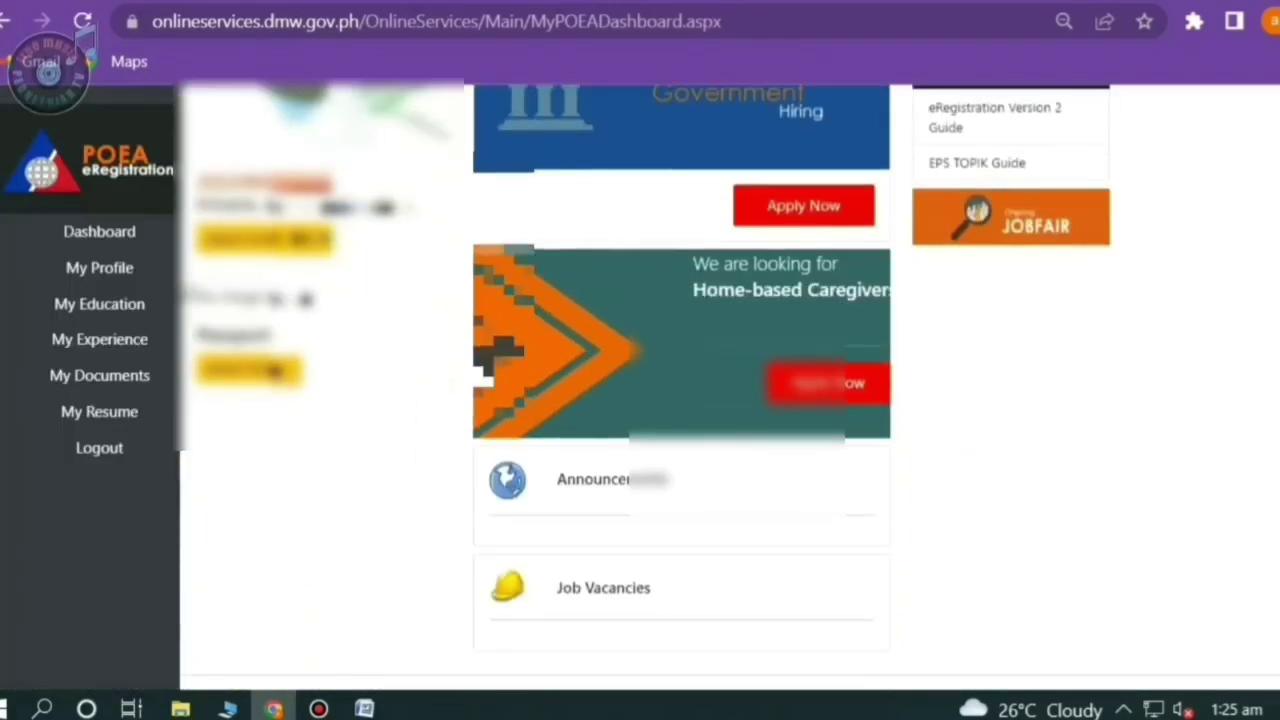
pyautogui.scroll(2, 680, 380)
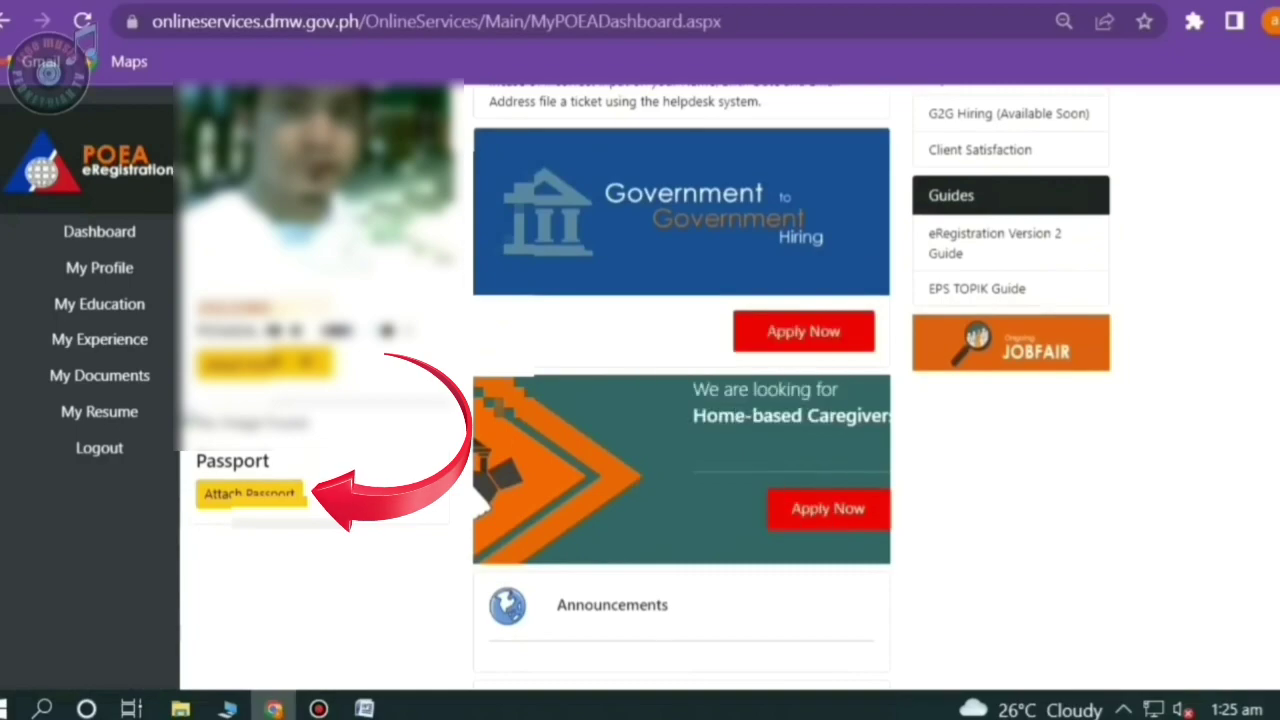
pyautogui.click(250, 493)
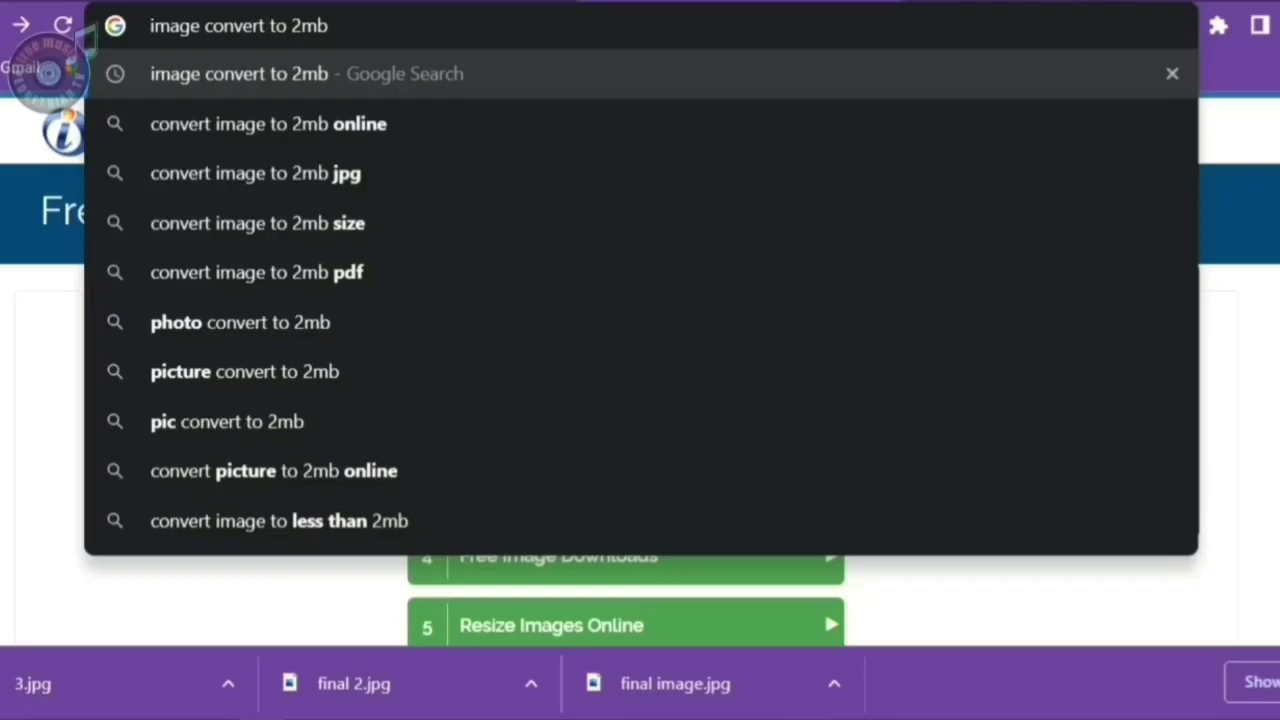
pyautogui.press('BackSpace')
pyautogui.press('BackSpace')
pyautogui.press('BackSpace')
pyautogui.press('BackSpace')
pyautogui.press('BackSpace')
pyautogui.press('BackSpace')
pyautogui.press('BackSpace')
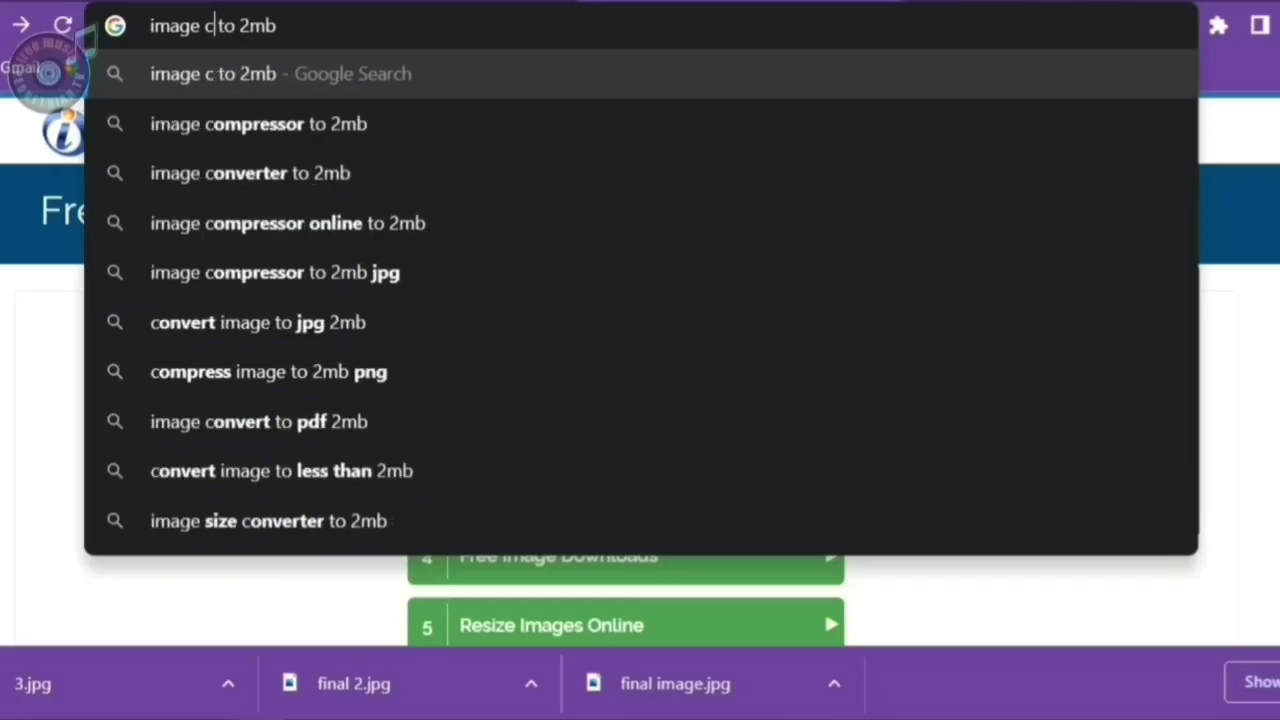
# Search for 'image rezise to 2mb' and open the Easy-Resize.com result
pyautogui.write('rezi')
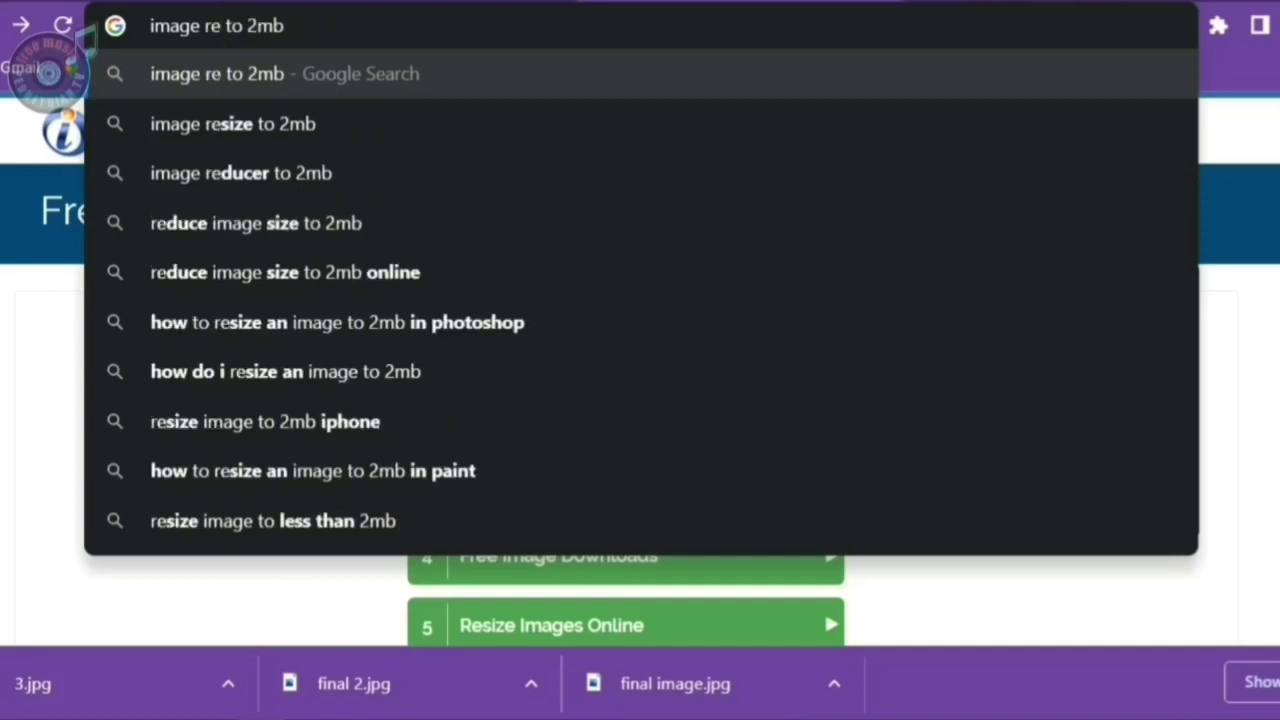
pyautogui.write('se')
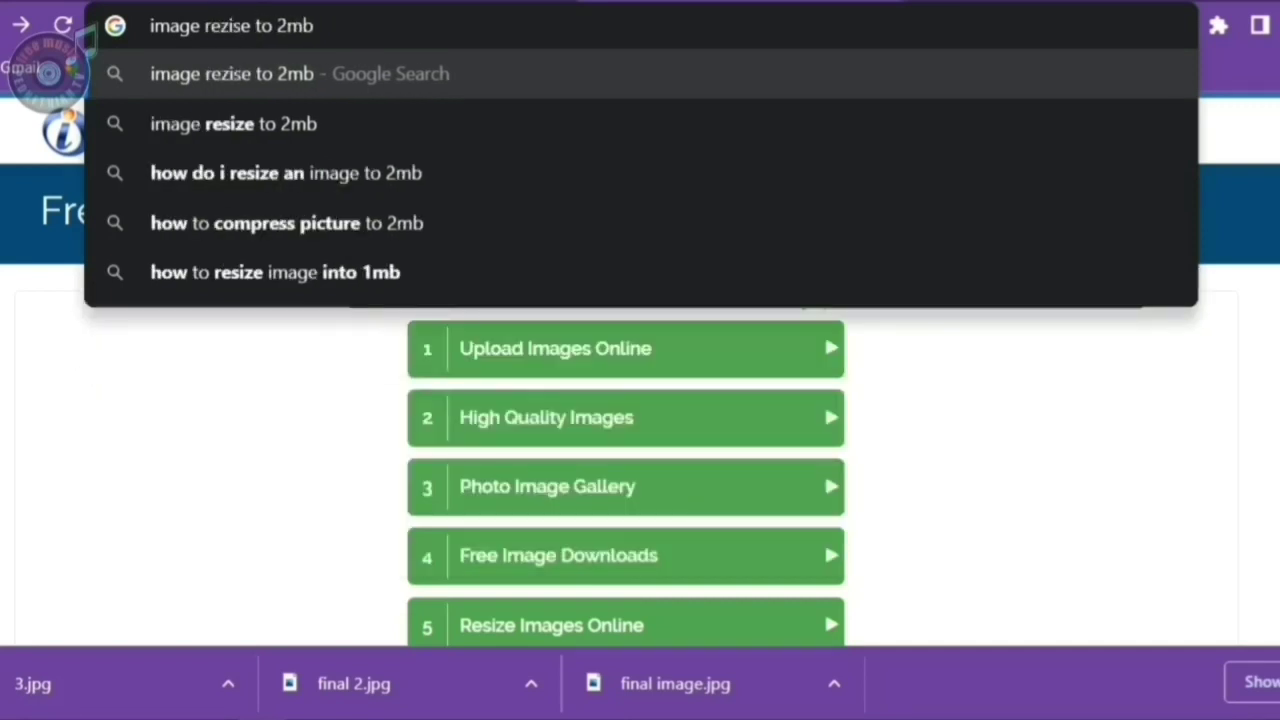
pyautogui.press('Return')
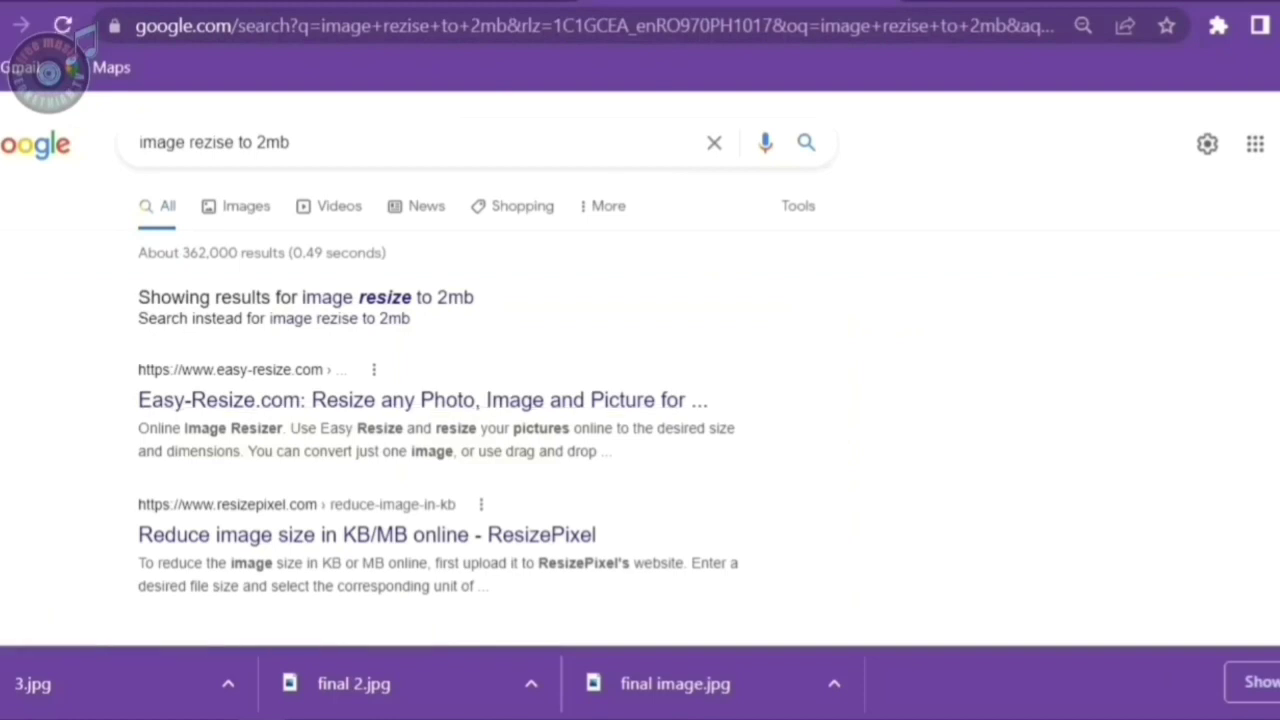
pyautogui.scroll(-2, 640, 400)
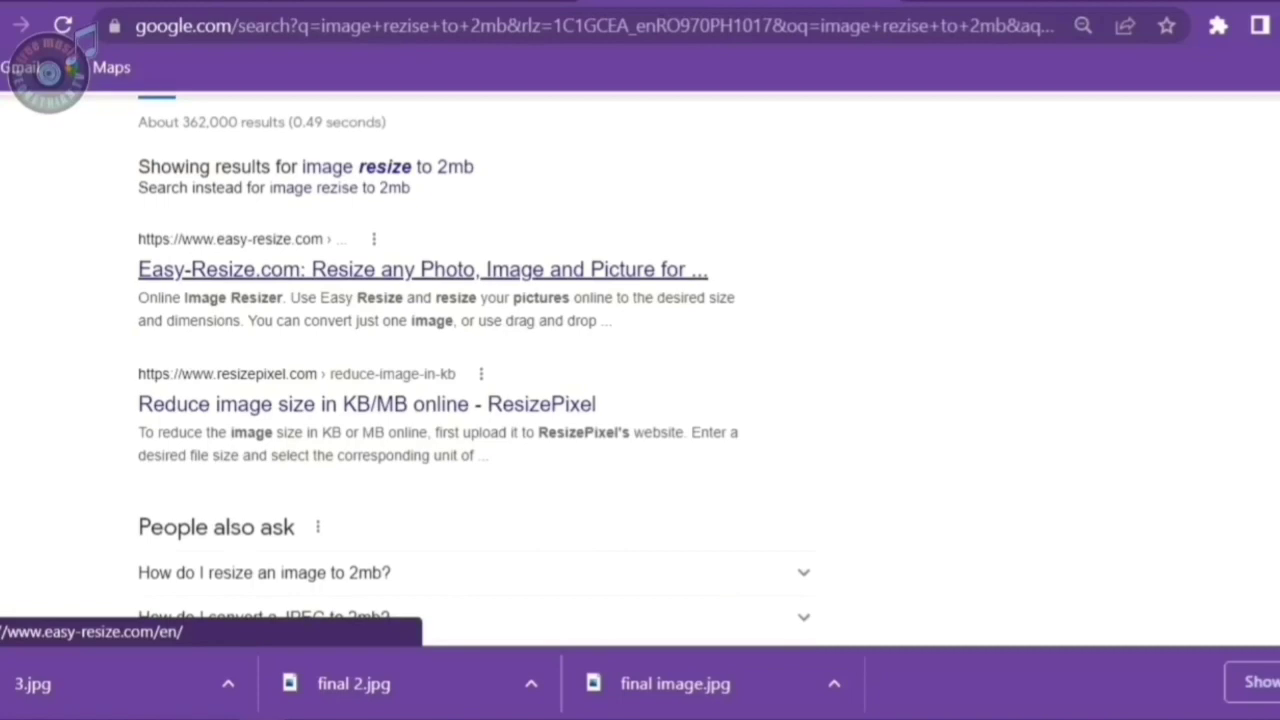
pyautogui.click(420, 269)
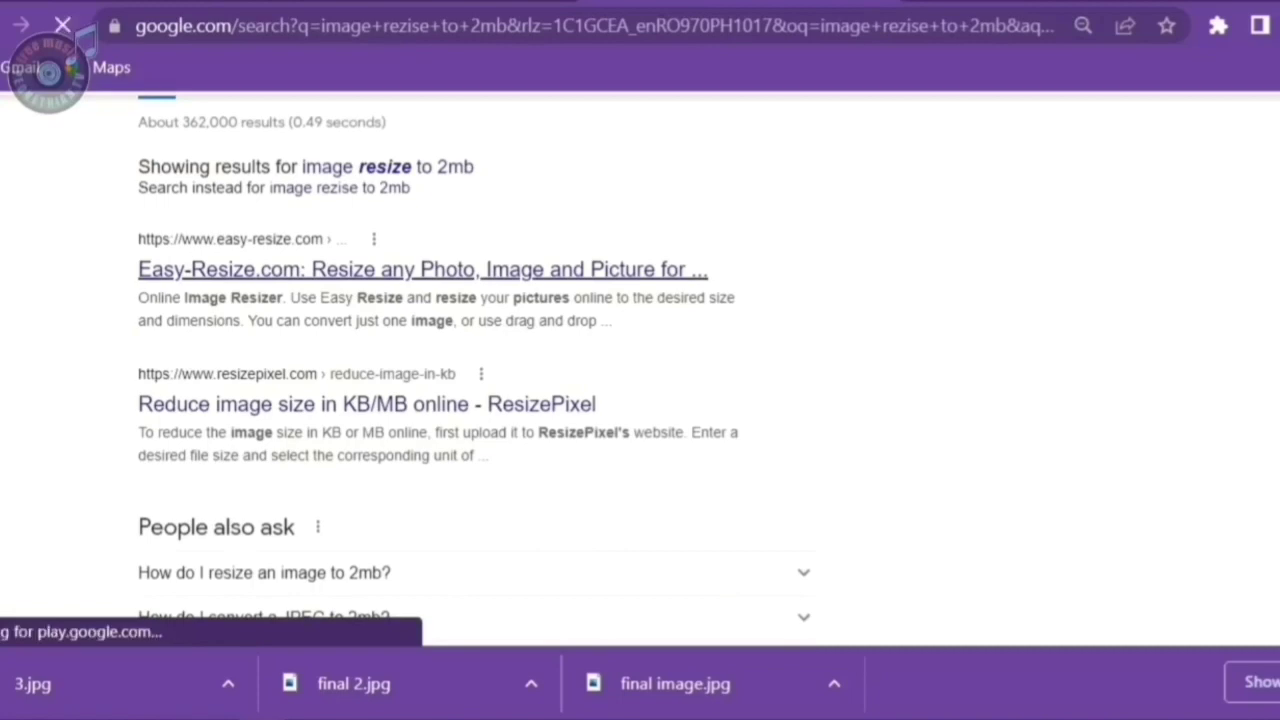
# Set Easy-Resize.com's maximum file size to 1 MB
pyautogui.scroll(-4, 640, 340)
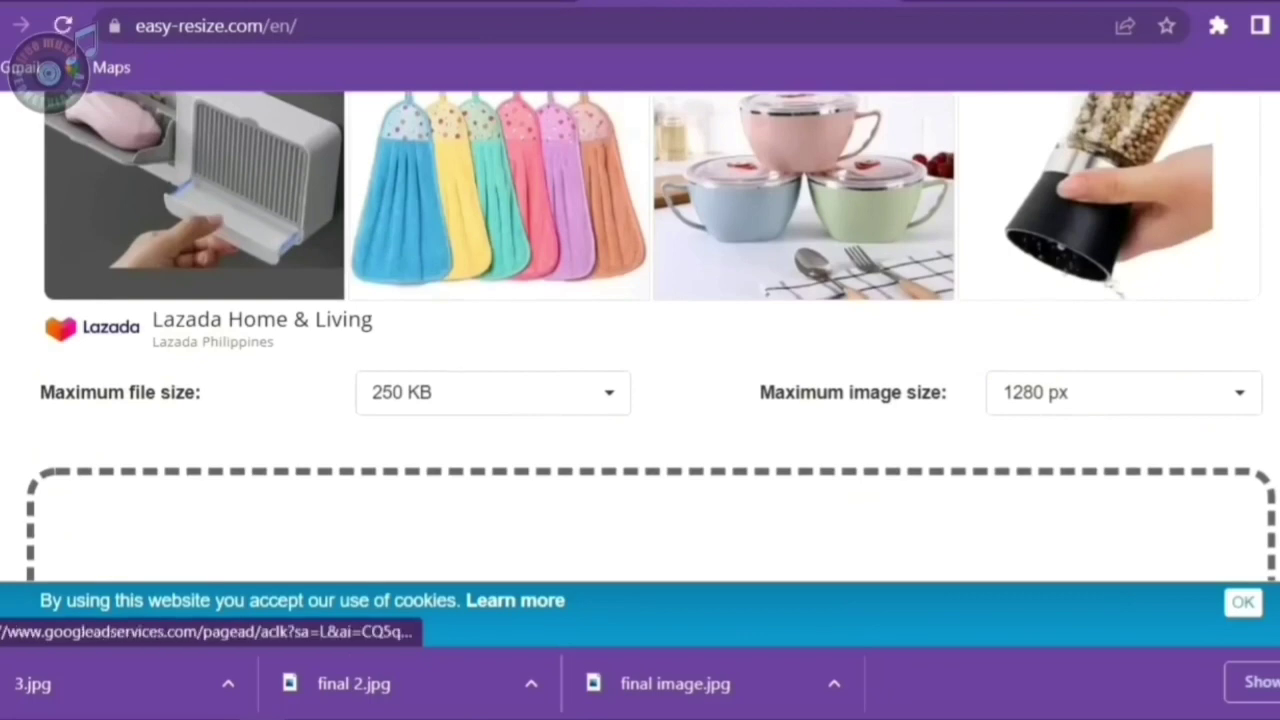
pyautogui.click(492, 392)
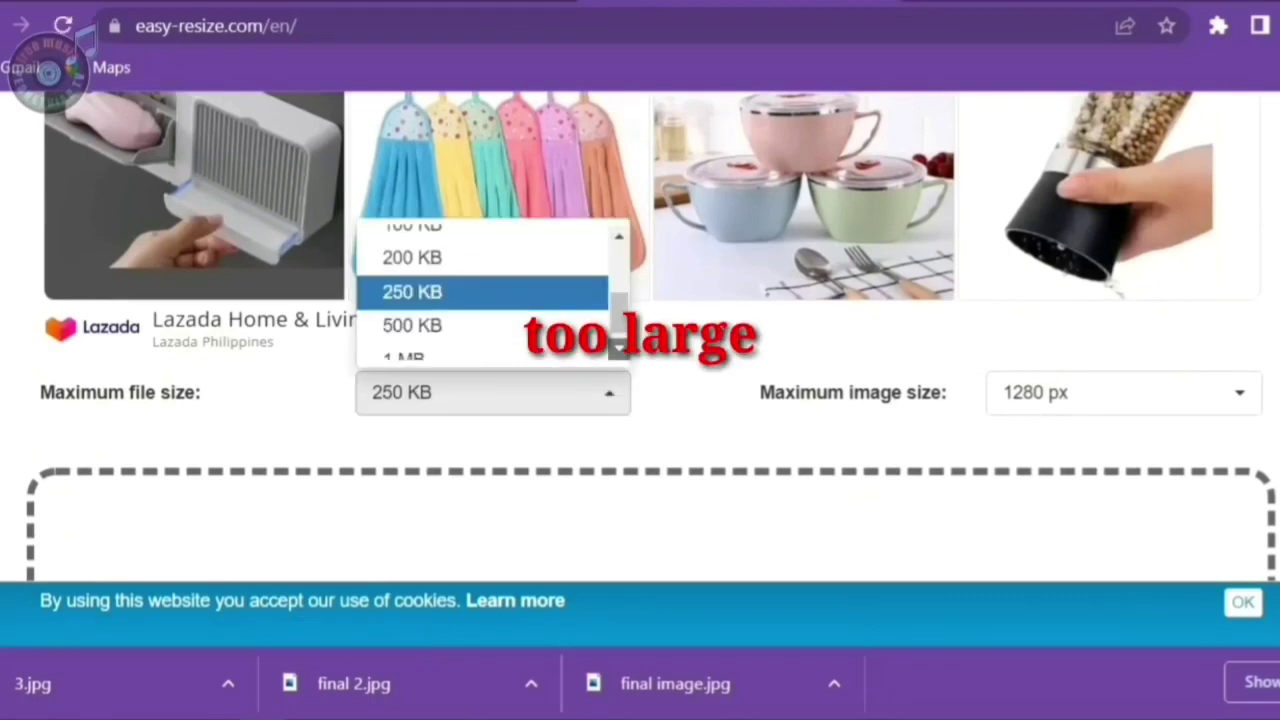
pyautogui.scroll(-1, 490, 300)
pyautogui.scroll(3, 490, 290)
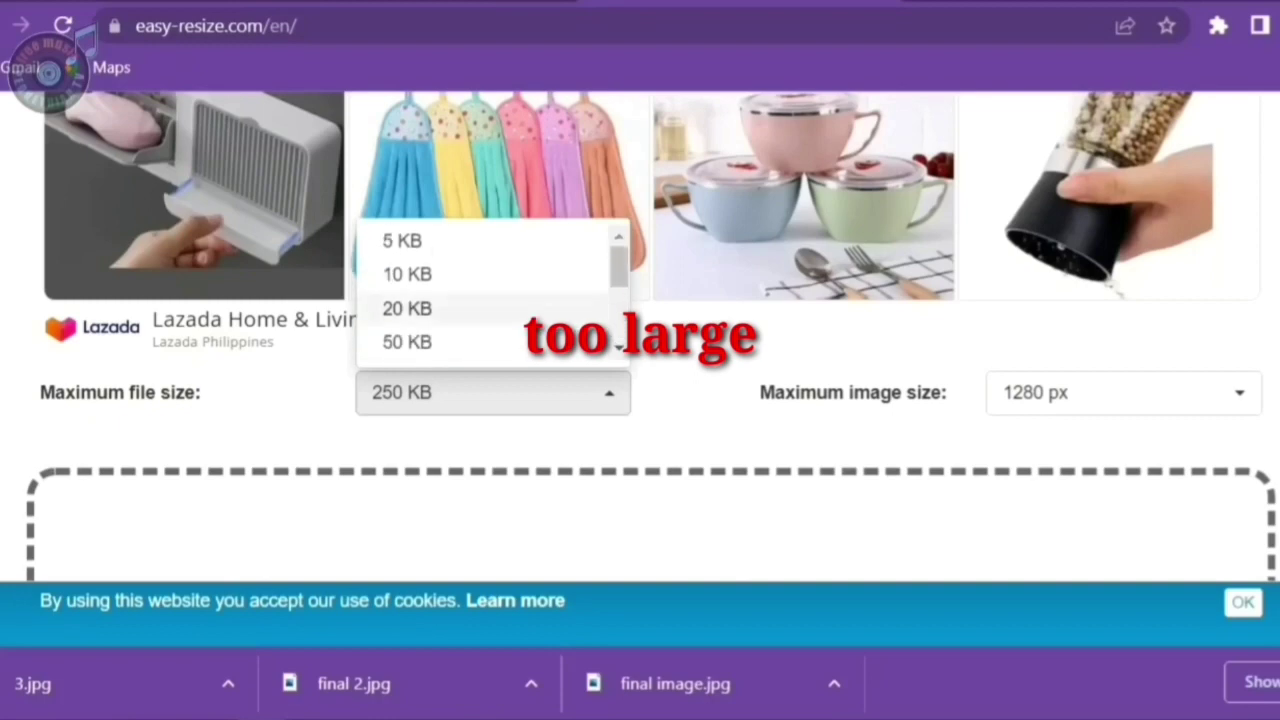
pyautogui.scroll(-3, 490, 290)
pyautogui.scroll(-2, 640, 400)
pyautogui.click(403, 211)
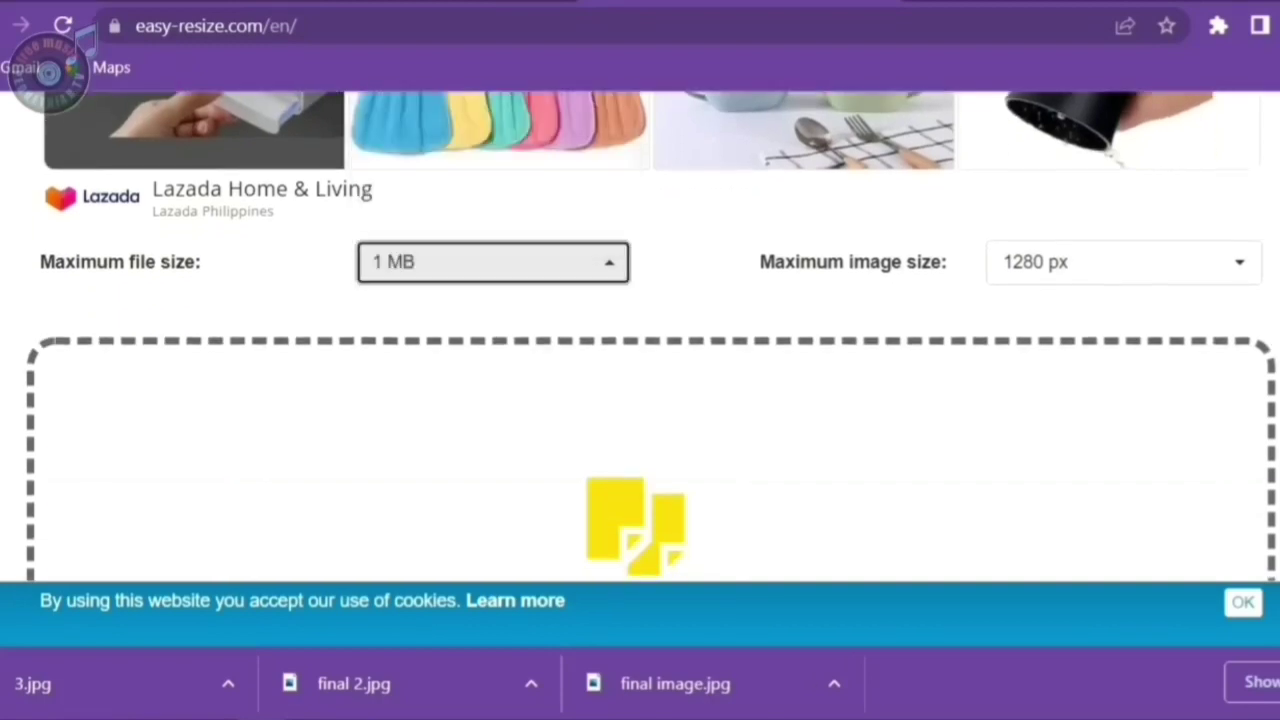
pyautogui.click(493, 262)
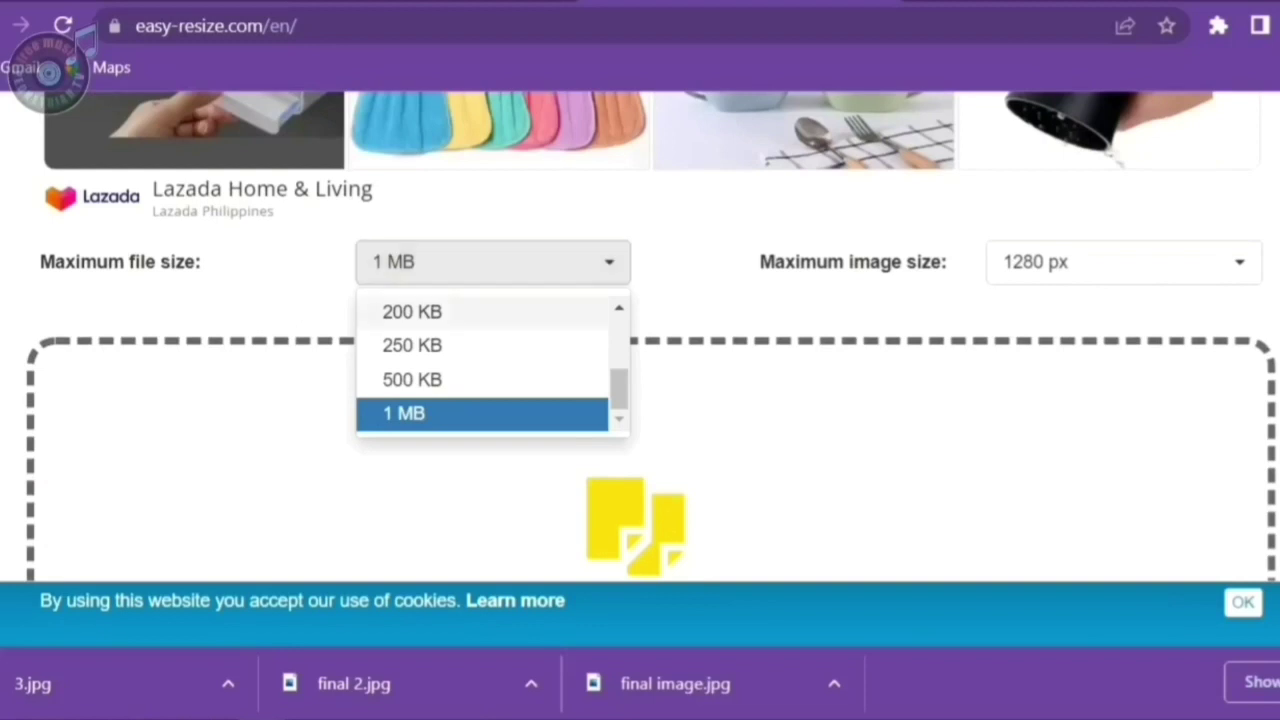
pyautogui.click(480, 411)
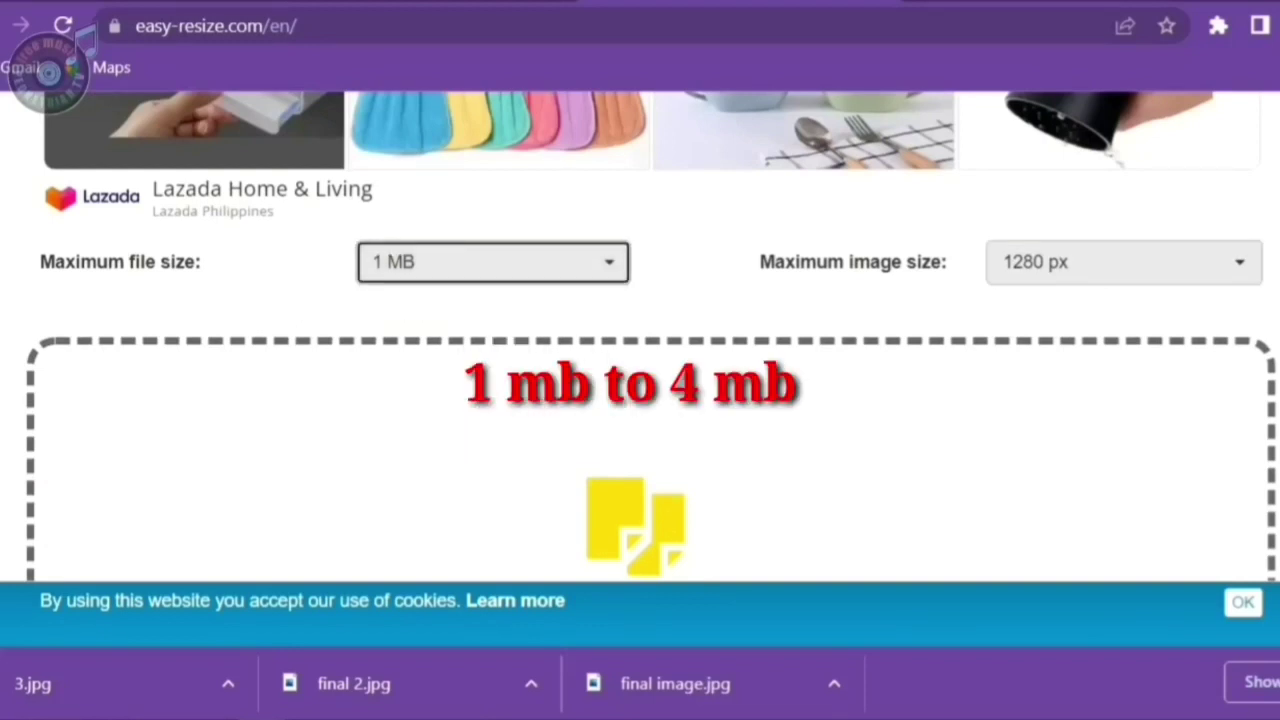
# Set the maximum image size to 1280 px
pyautogui.click(1124, 262)
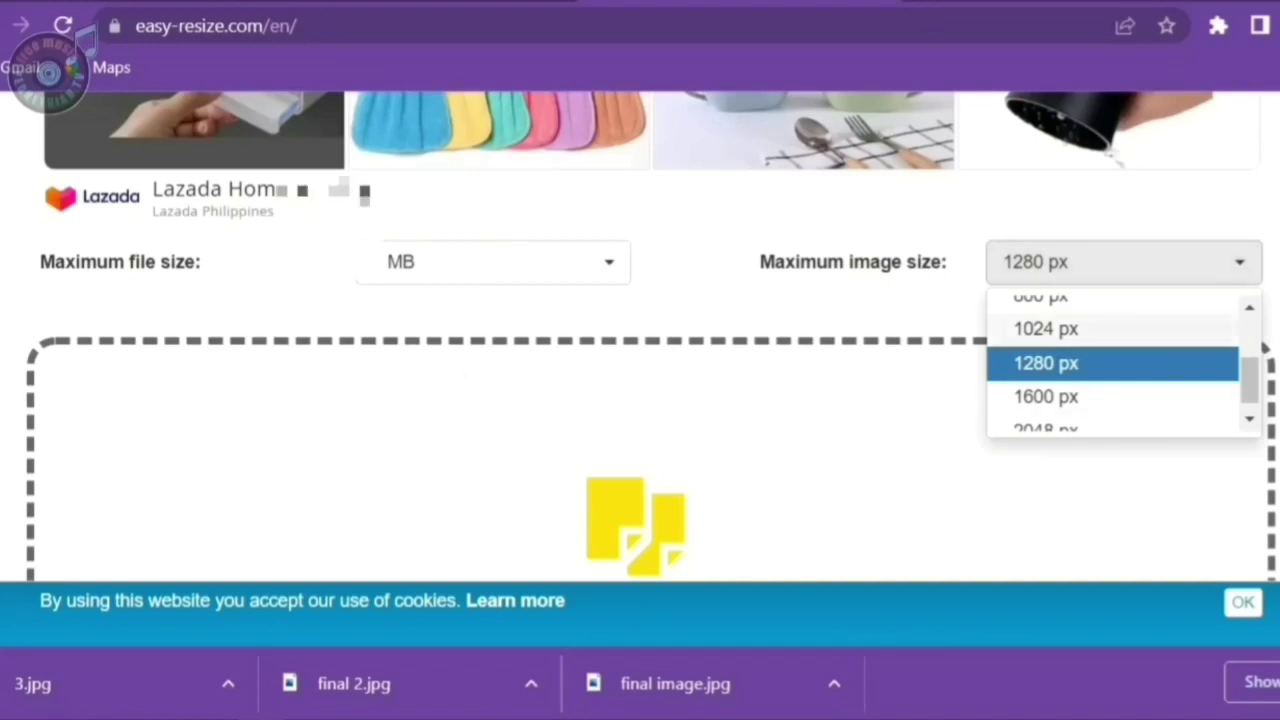
pyautogui.scroll(-1, 1112, 362)
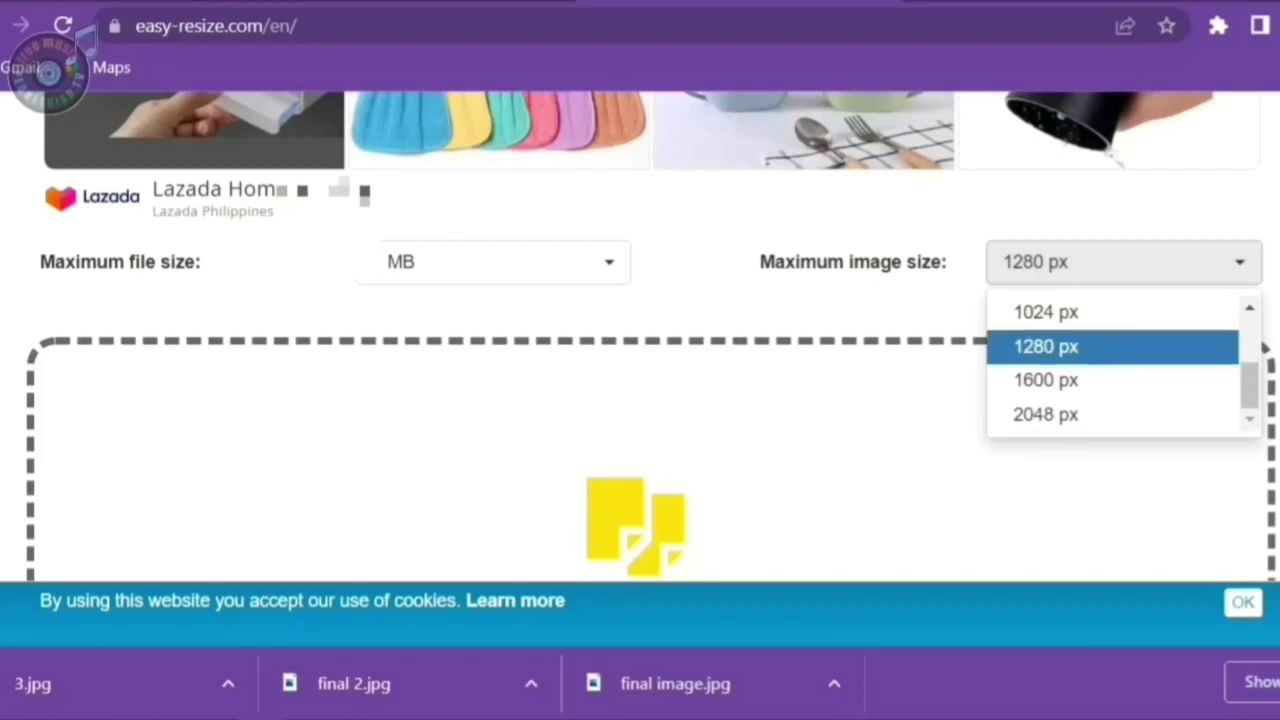
pyautogui.click(1046, 380)
pyautogui.click(493, 261)
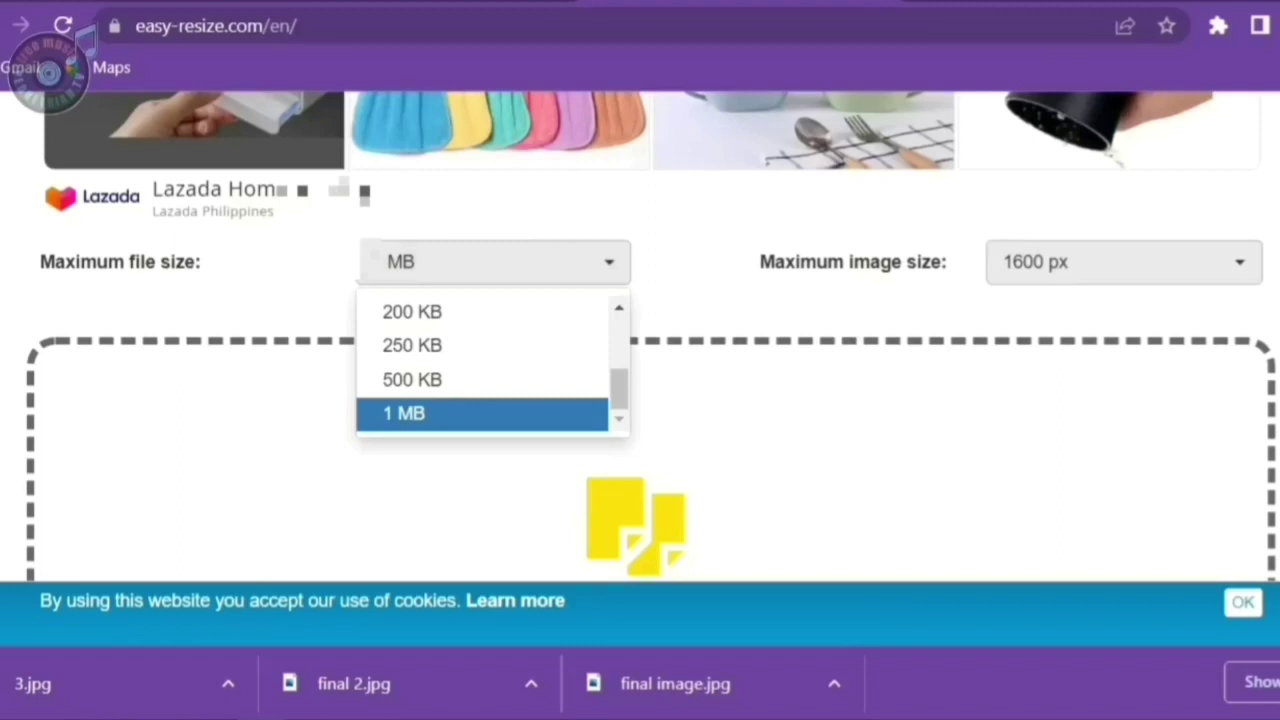
pyautogui.click(1123, 261)
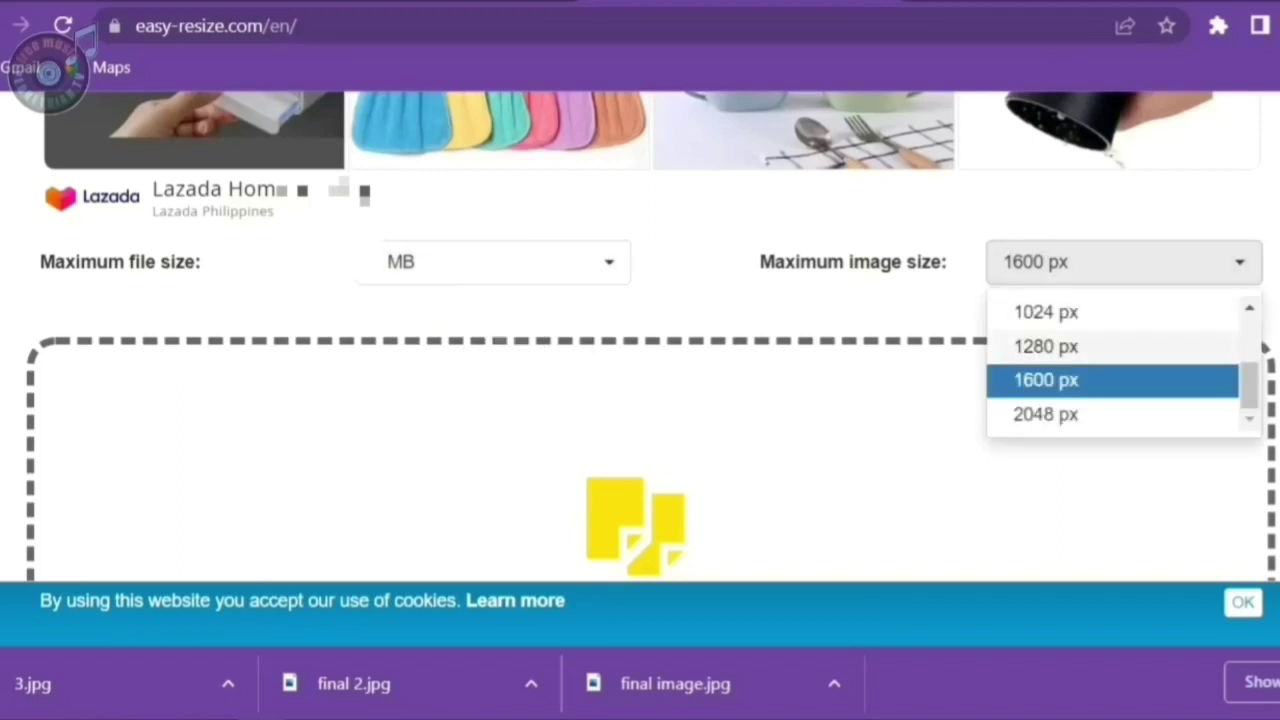
pyautogui.click(1046, 346)
pyautogui.scroll(-3, 652, 336)
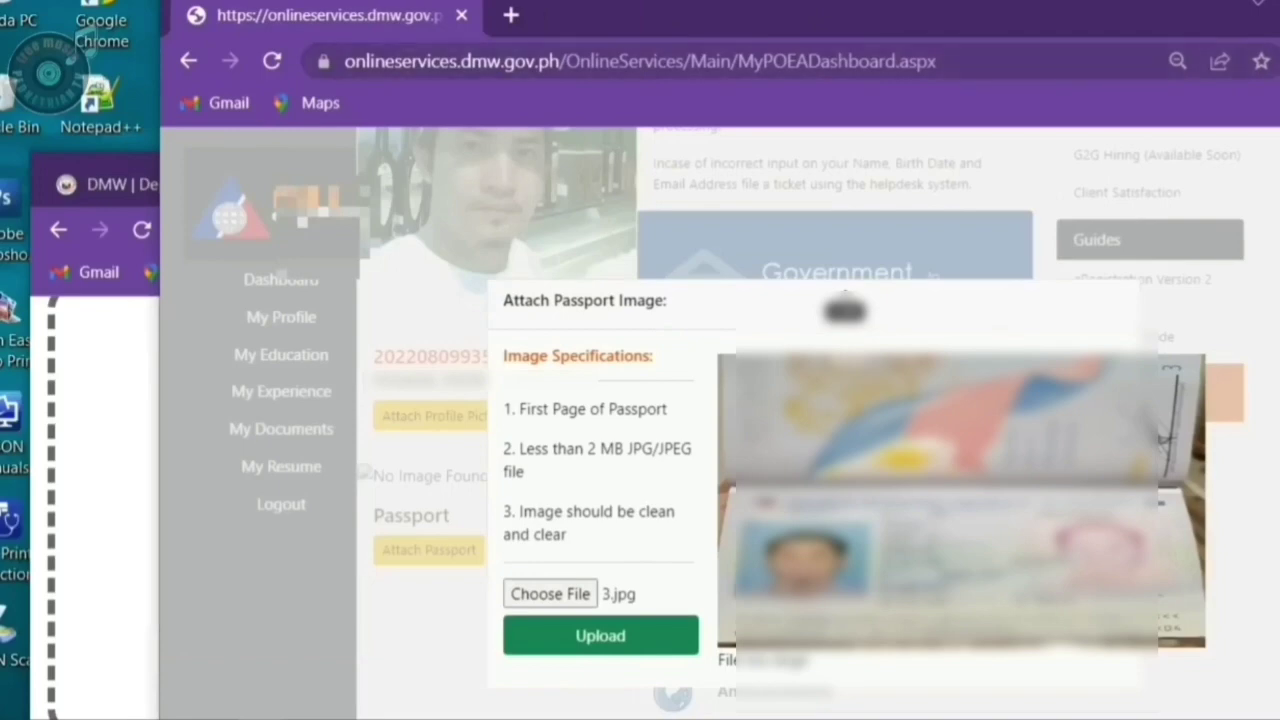
# Arrange the dashboard and Easy-Resize browser windows so Explorer is reachable
pyautogui.moveTo(869, 12); pyautogui.dragTo(869, 381)
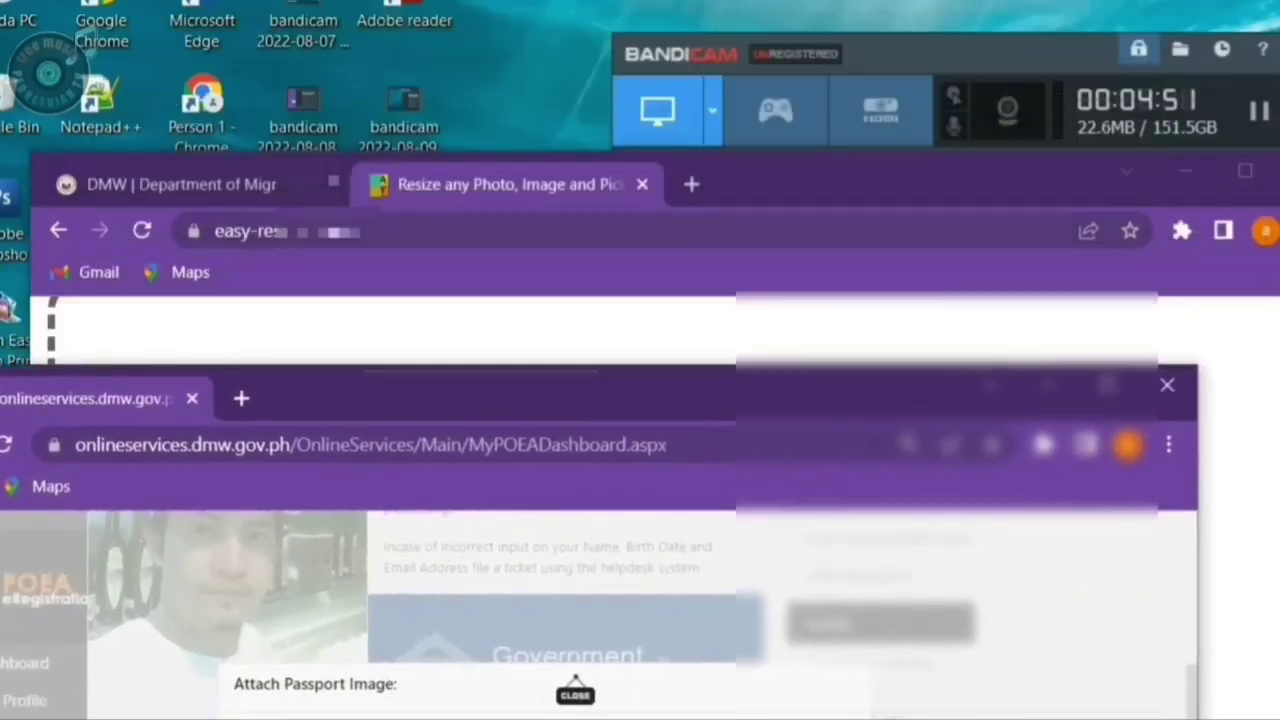
pyautogui.click(869, 320)
pyautogui.moveTo(700, 165); pyautogui.dragTo(1138, 64)
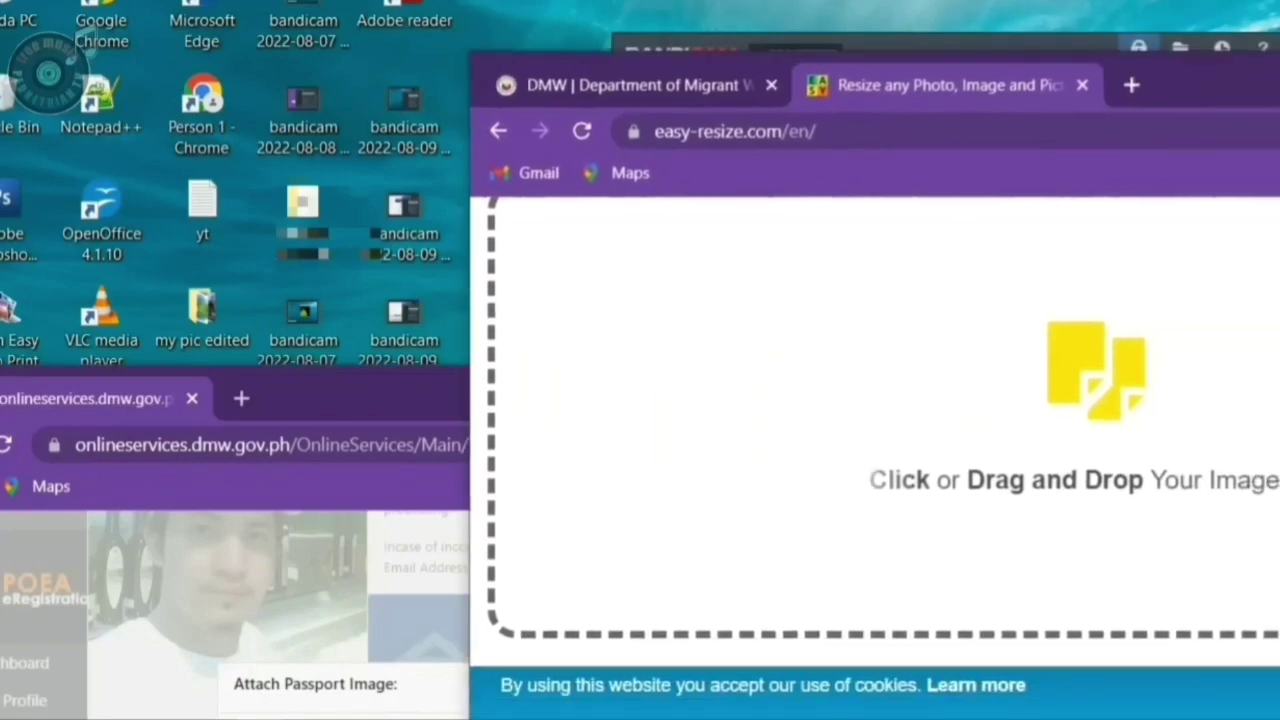
pyautogui.moveTo(337, 398); pyautogui.dragTo(319, 498)
# Drop the 4.1 MB passport photo from 'my pic edited' into Easy-Resize and download the result
pyautogui.doubleClick(202, 315)
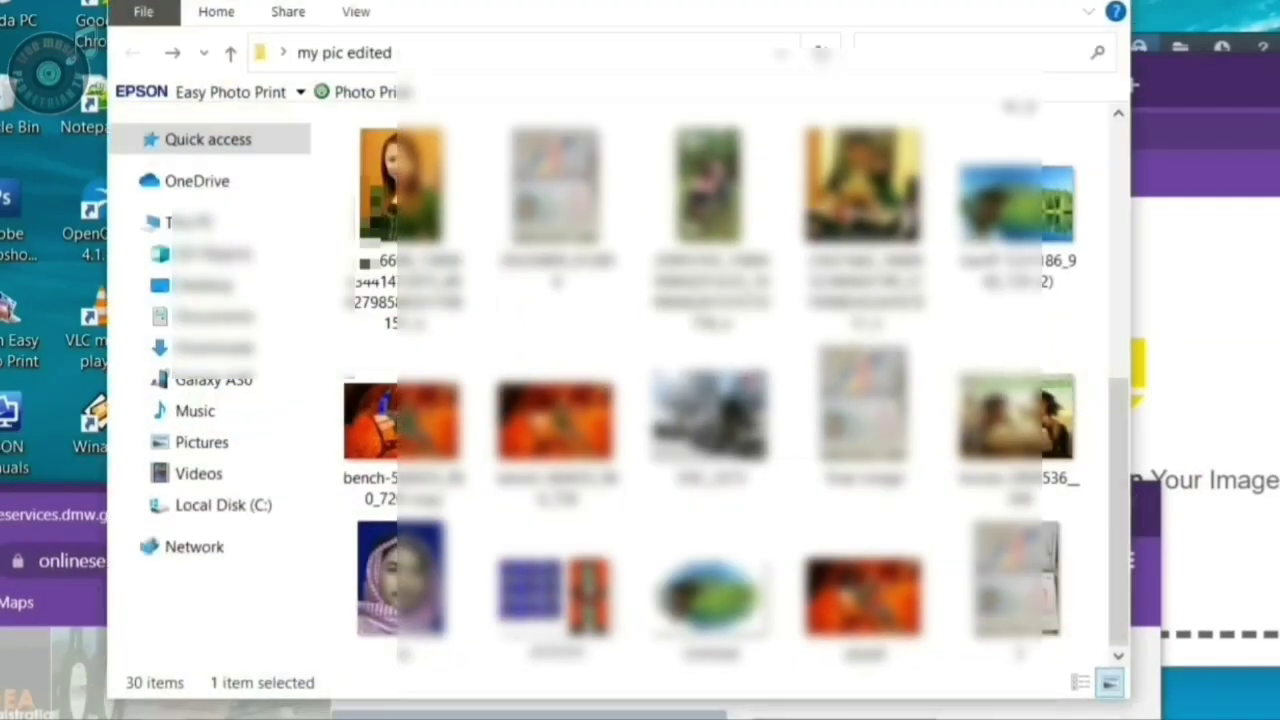
pyautogui.moveTo(555, 185); pyautogui.dragTo(620, 330)
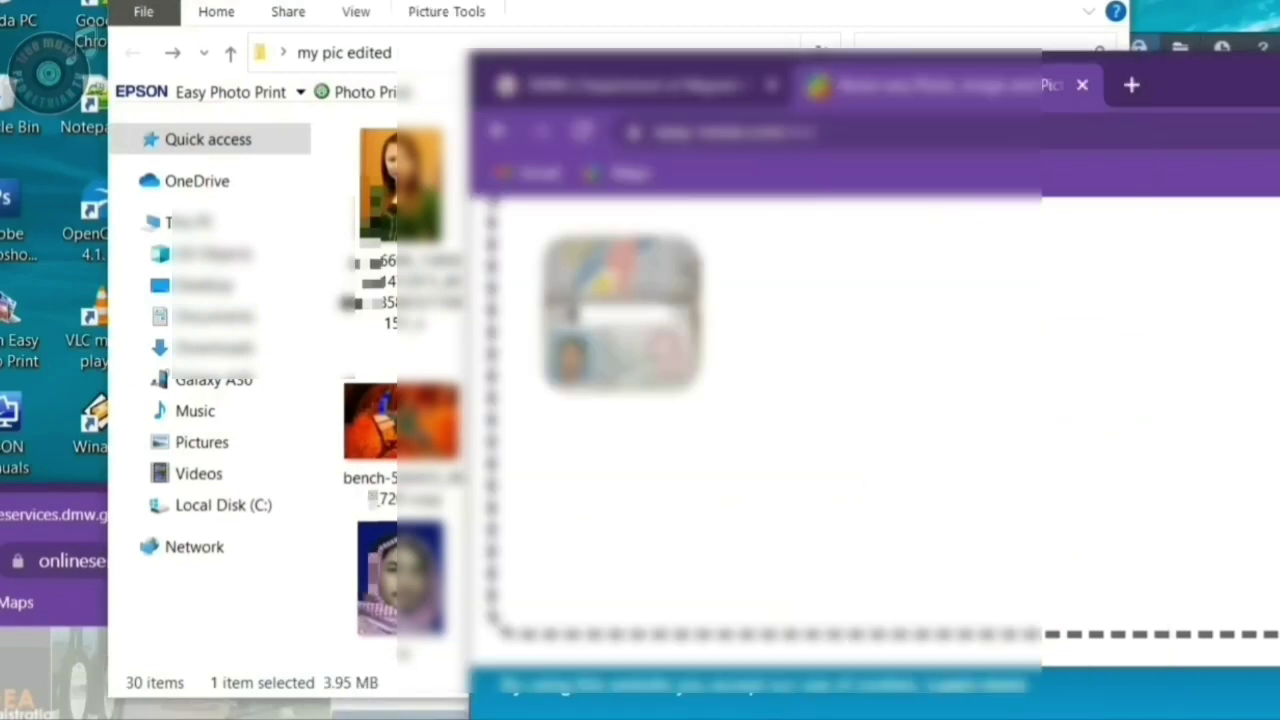
pyautogui.moveTo(1210, 84); pyautogui.dragTo(767, 84)
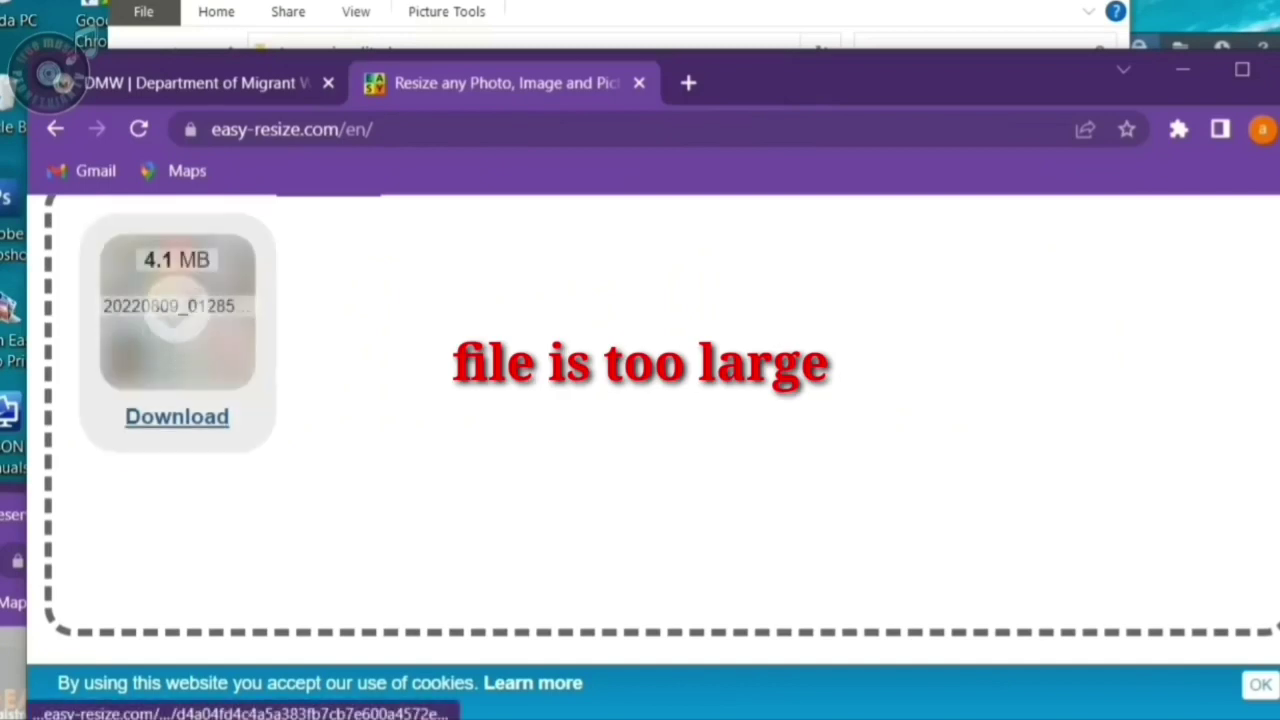
pyautogui.click(176, 416)
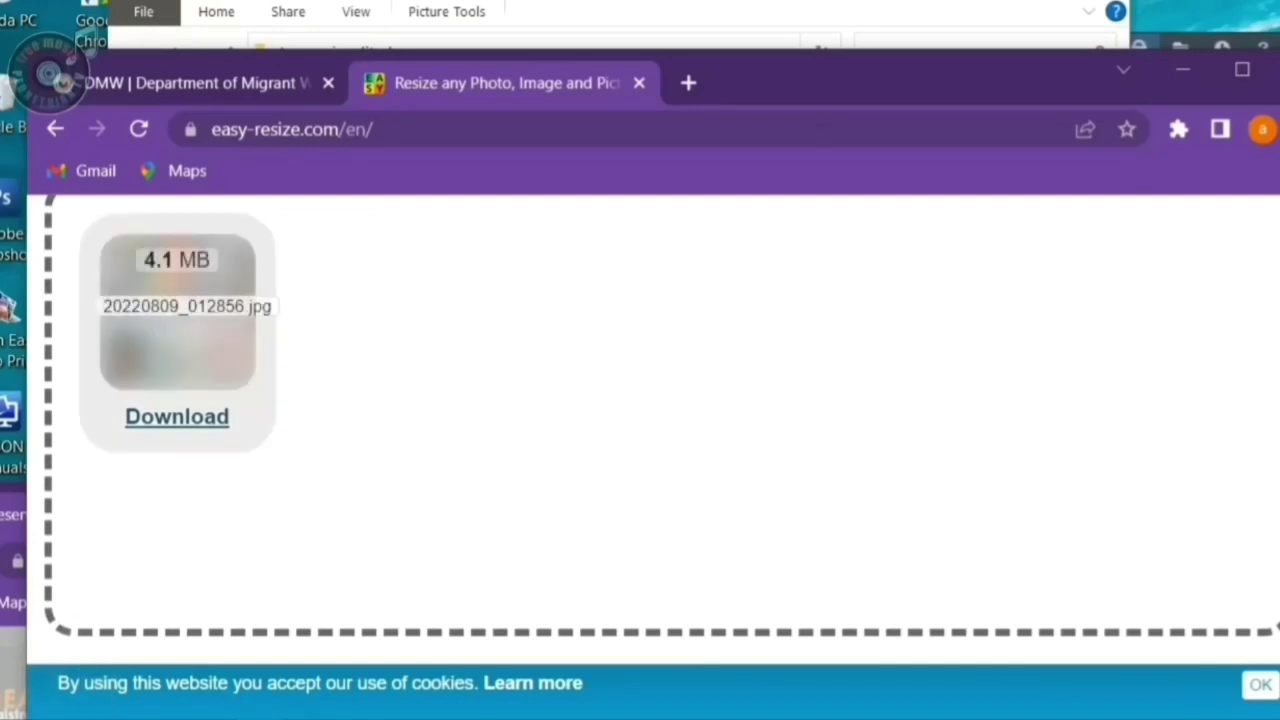
# Save the resized passport image to the Desktop as '5' and minimize the browser
pyautogui.rightClick(195, 371)
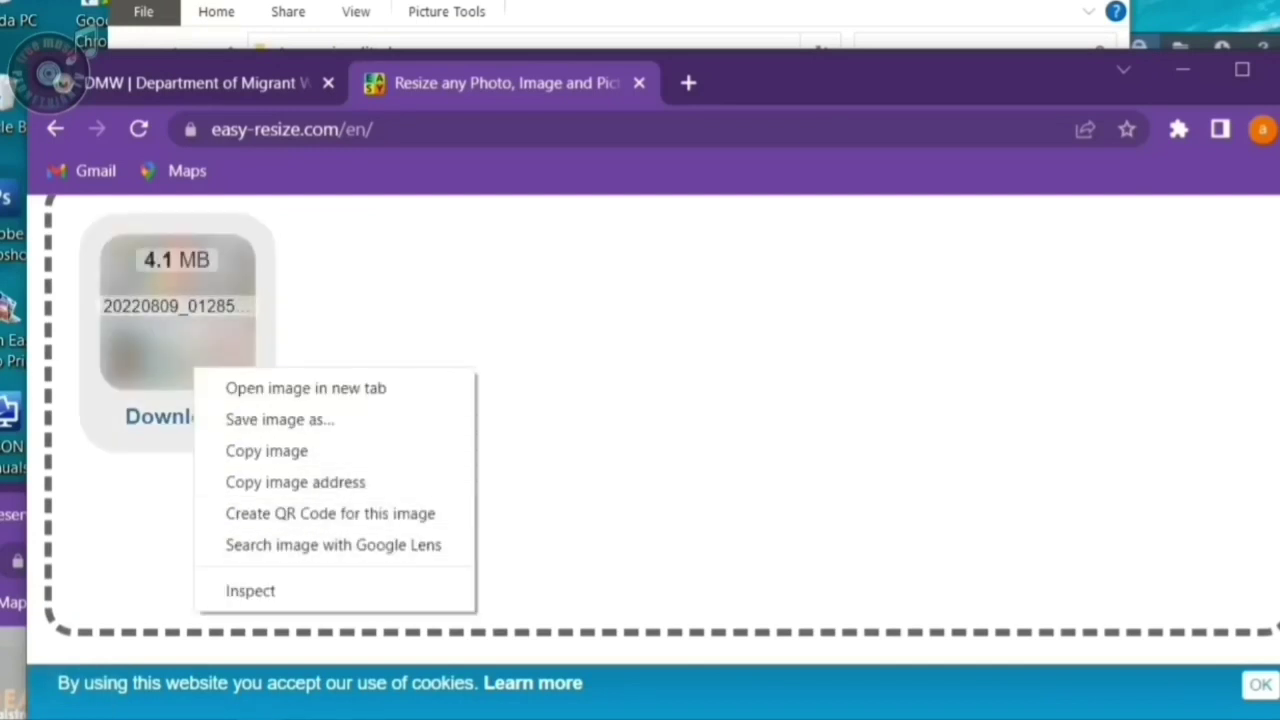
pyautogui.click(280, 419)
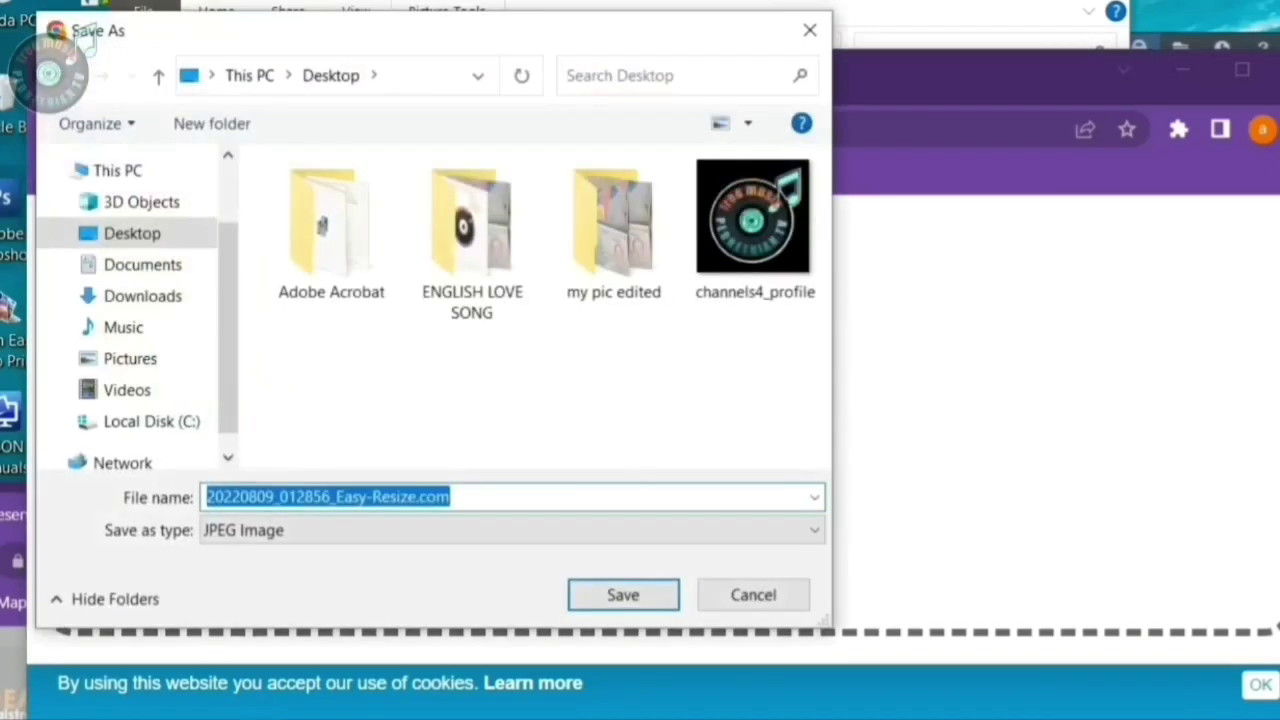
pyautogui.write('5')
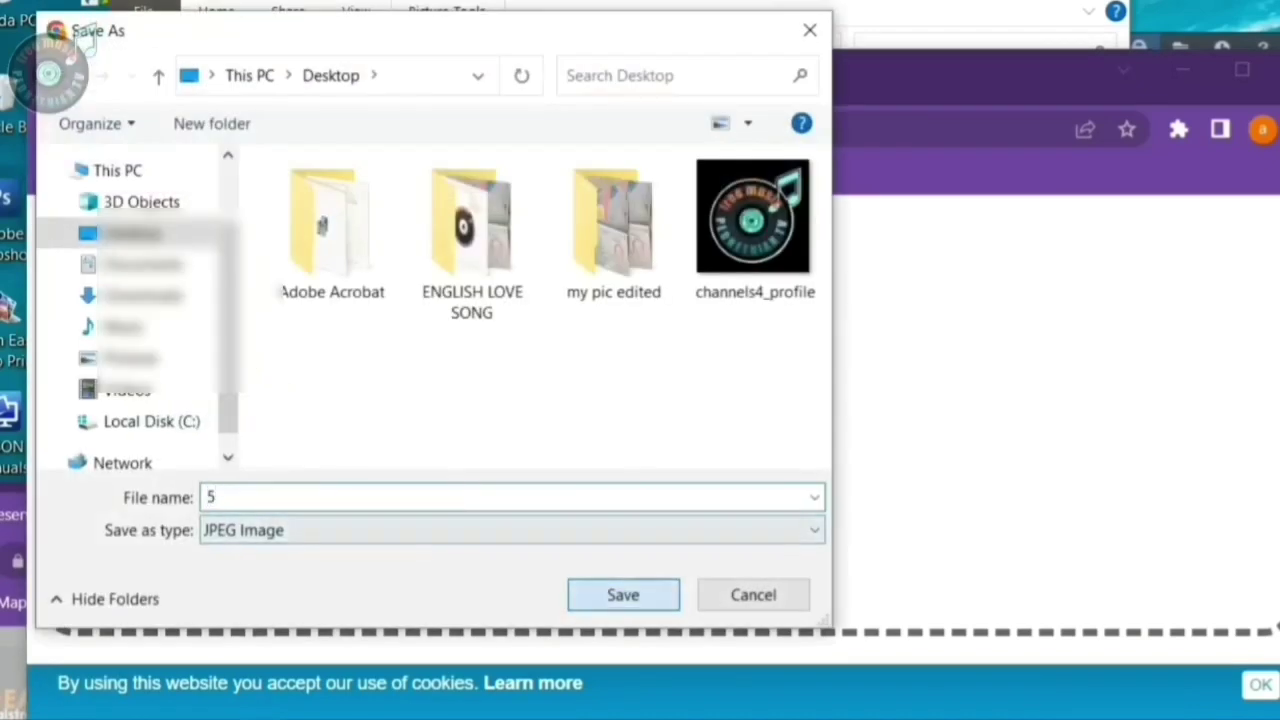
pyautogui.press('Return')
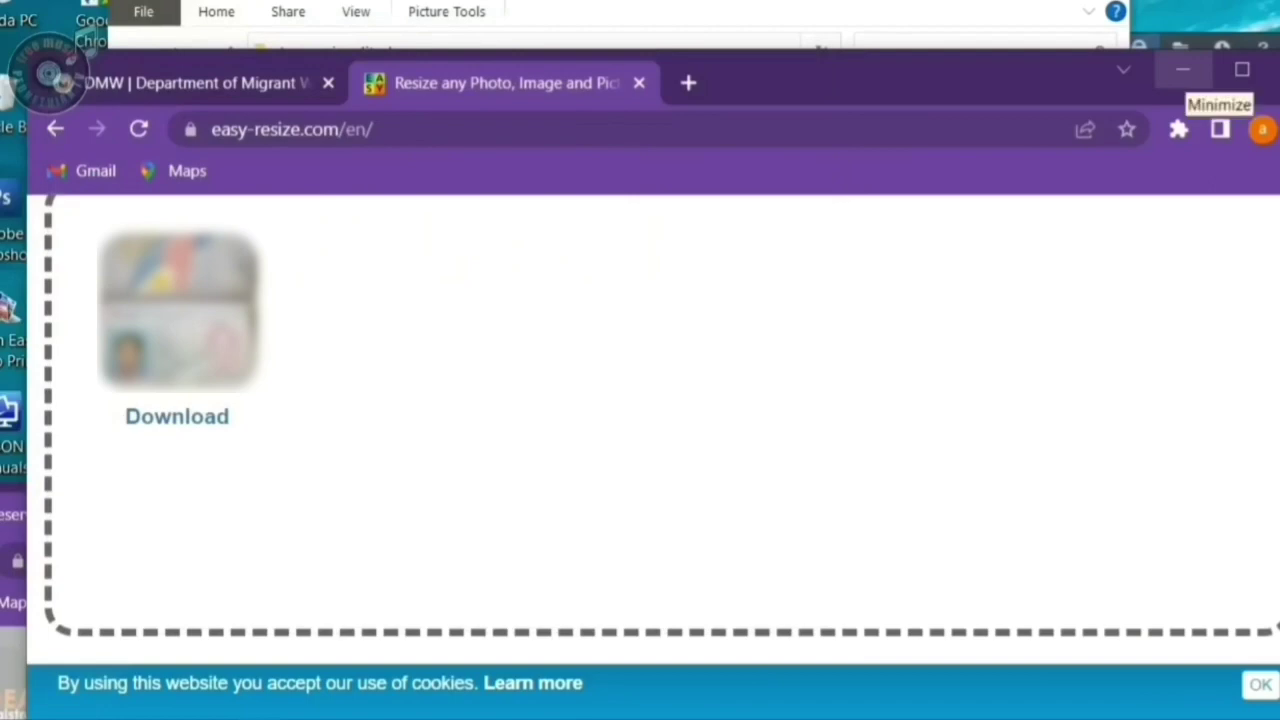
pyautogui.click(1183, 72)
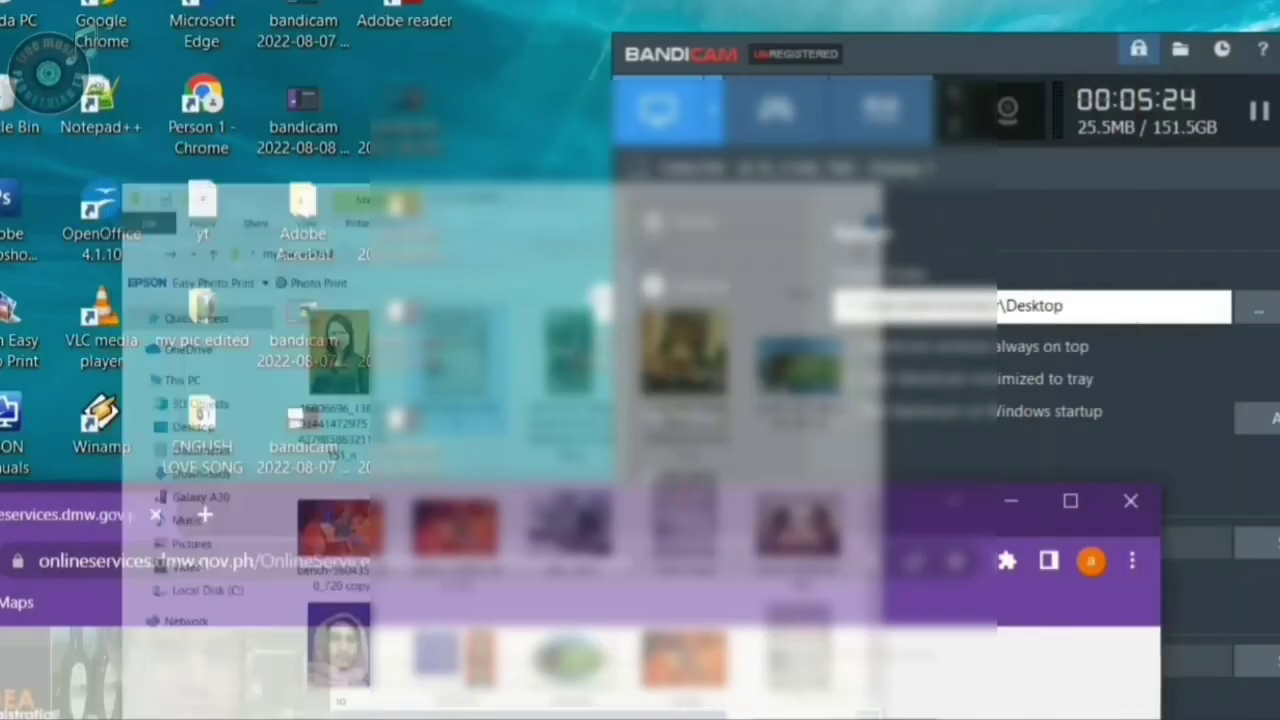
# Bring up the POEA dashboard and browse the Desktop for a passport file, then cancel
pyautogui.moveTo(435, 498); pyautogui.dragTo(751, 41)
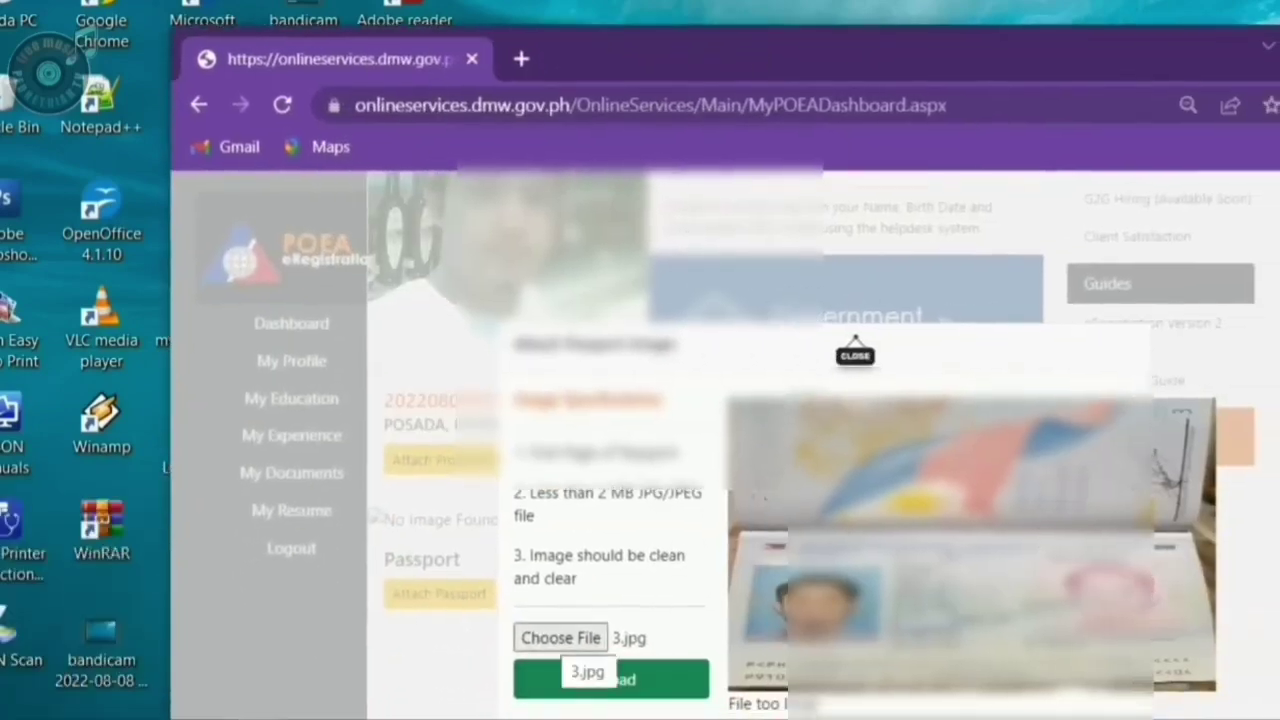
pyautogui.click(560, 638)
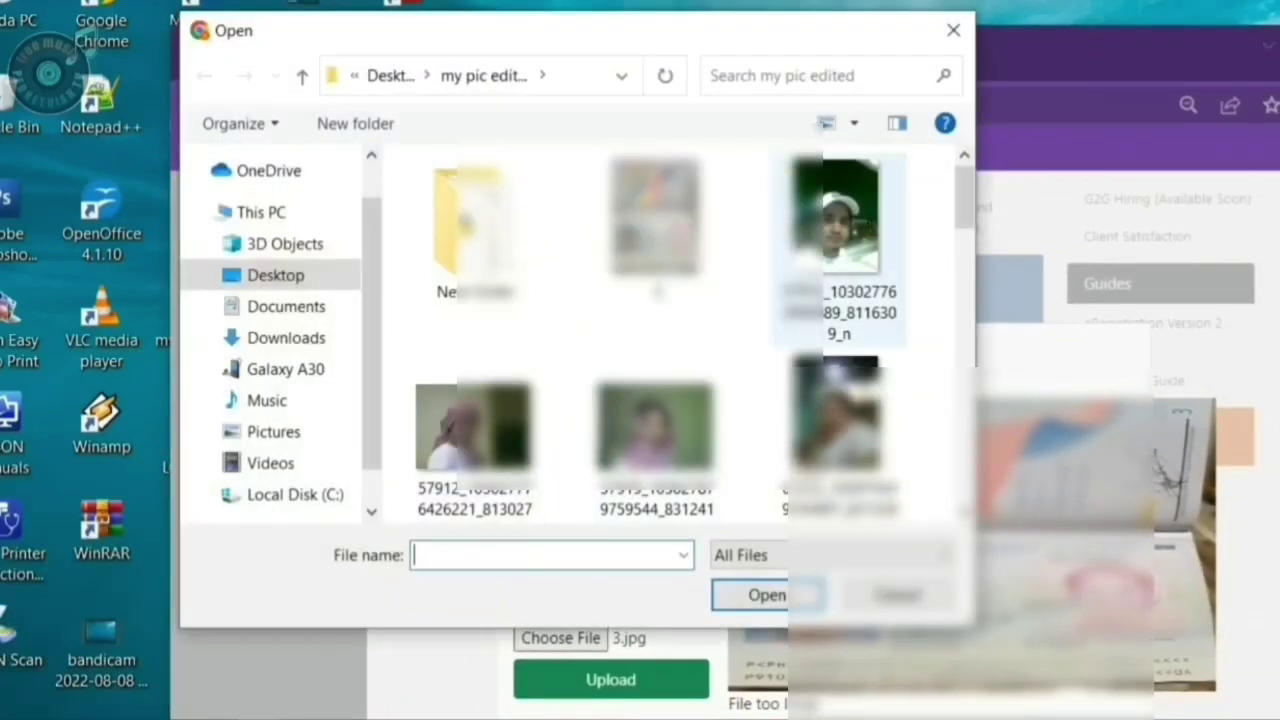
pyautogui.hotkey('alt', 'Up')
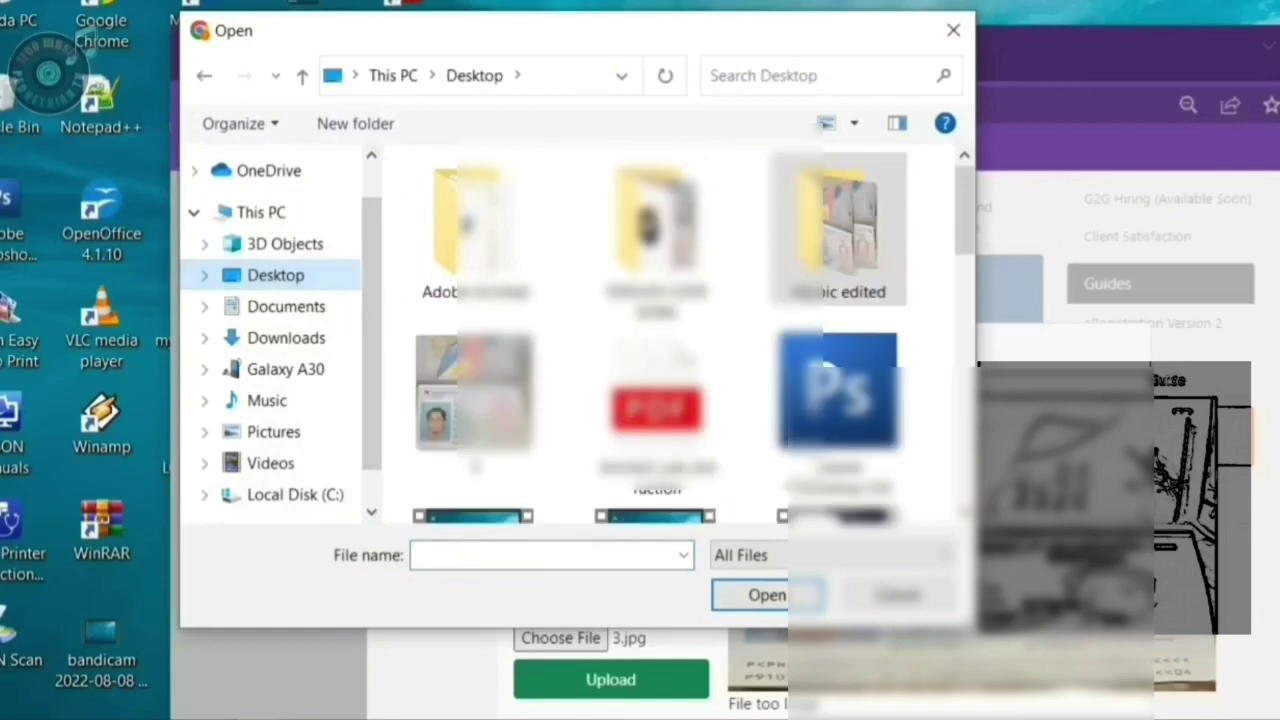
pyautogui.scroll(-10, 680, 330)
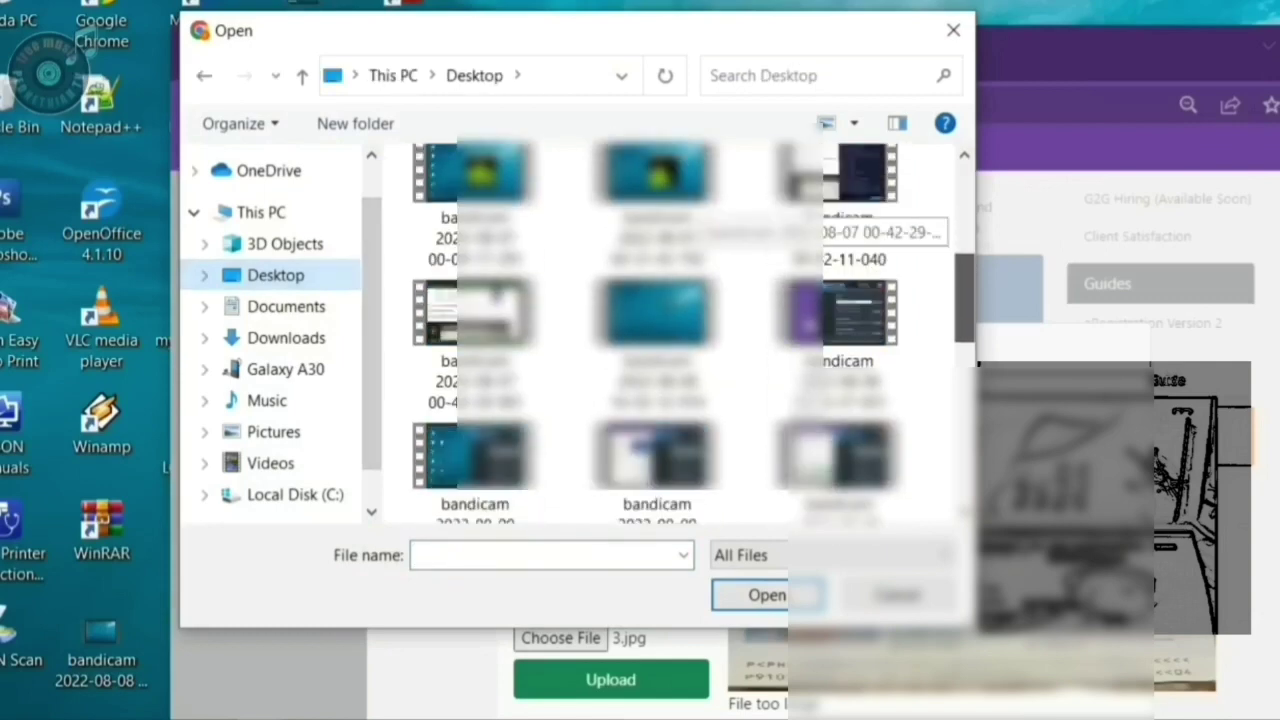
pyautogui.scroll(10, 680, 330)
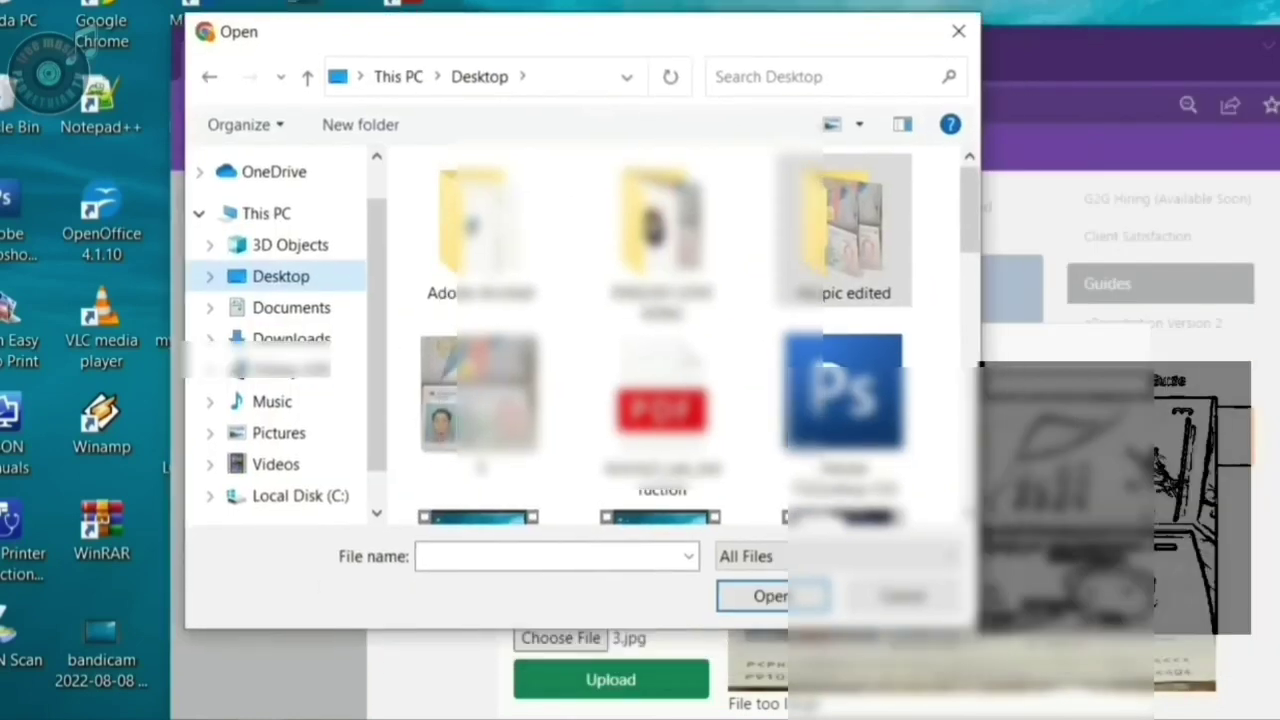
pyautogui.click(958, 31)
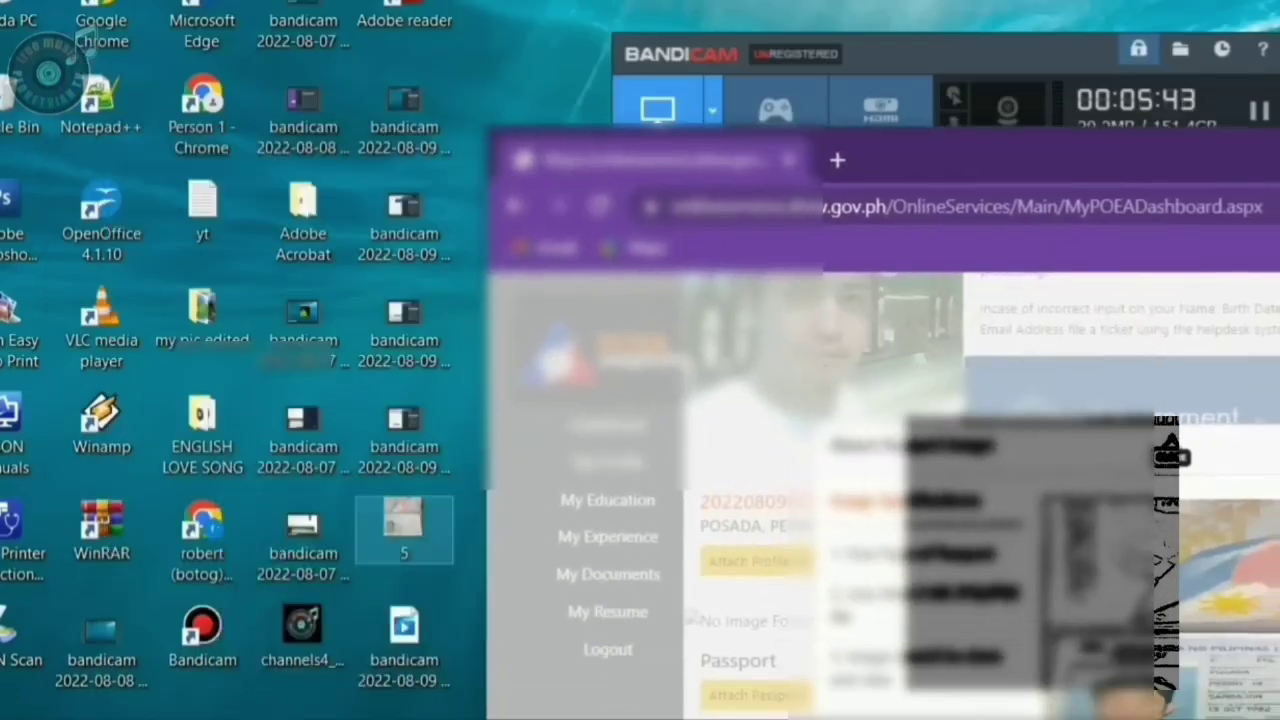
# Move file 5 into 'my pic edited', then select 5.jpg and upload it as the passport image
pyautogui.moveTo(404, 525); pyautogui.dragTo(205, 320)
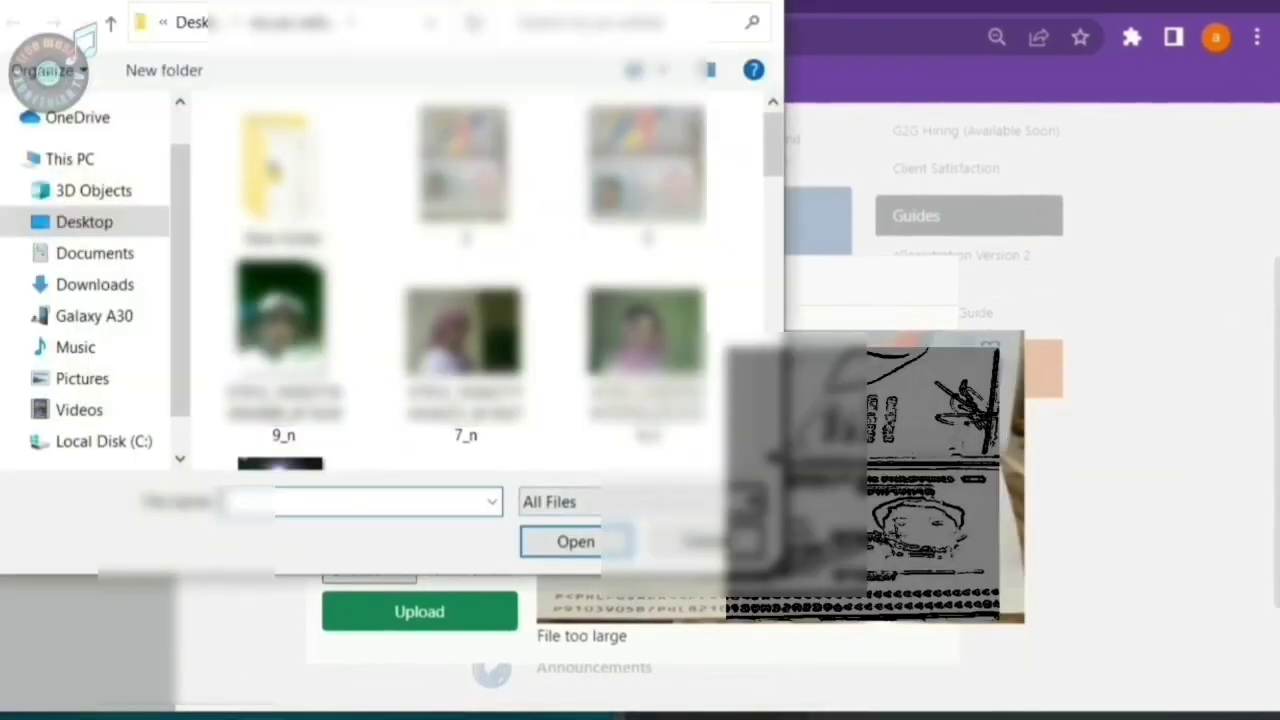
pyautogui.click(646, 162)
pyautogui.click(576, 541)
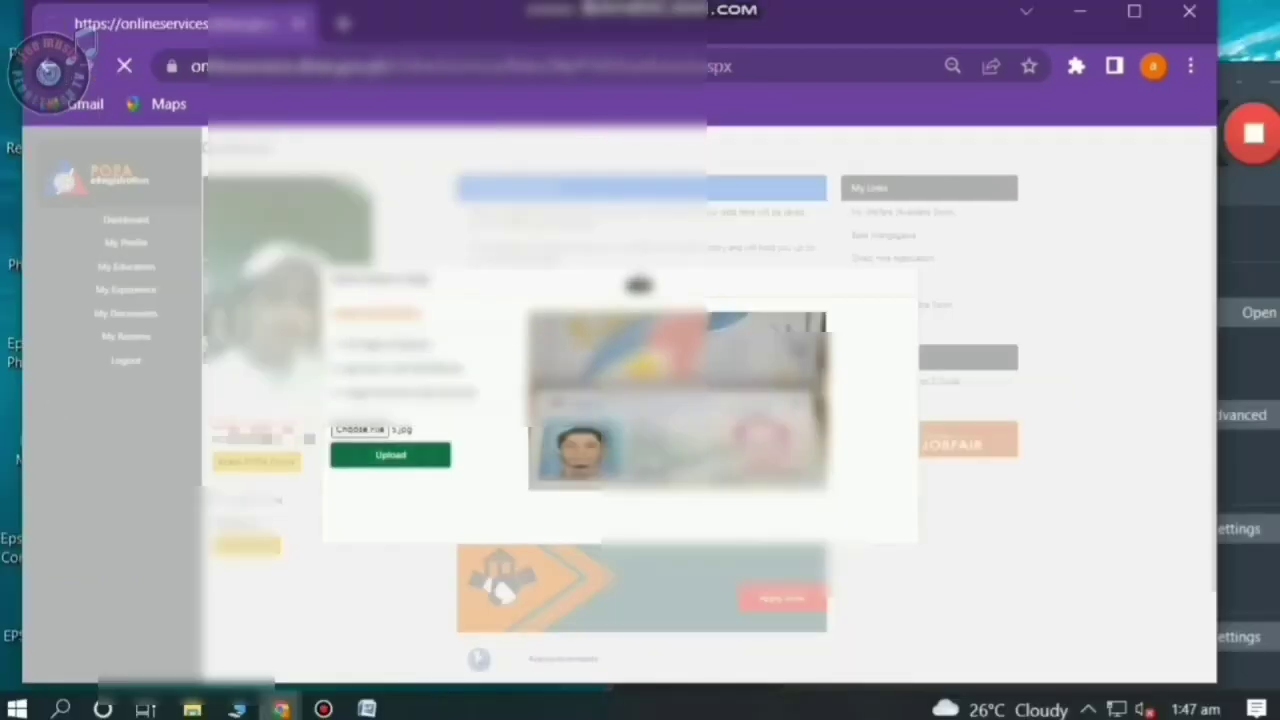
pyautogui.click(419, 611)
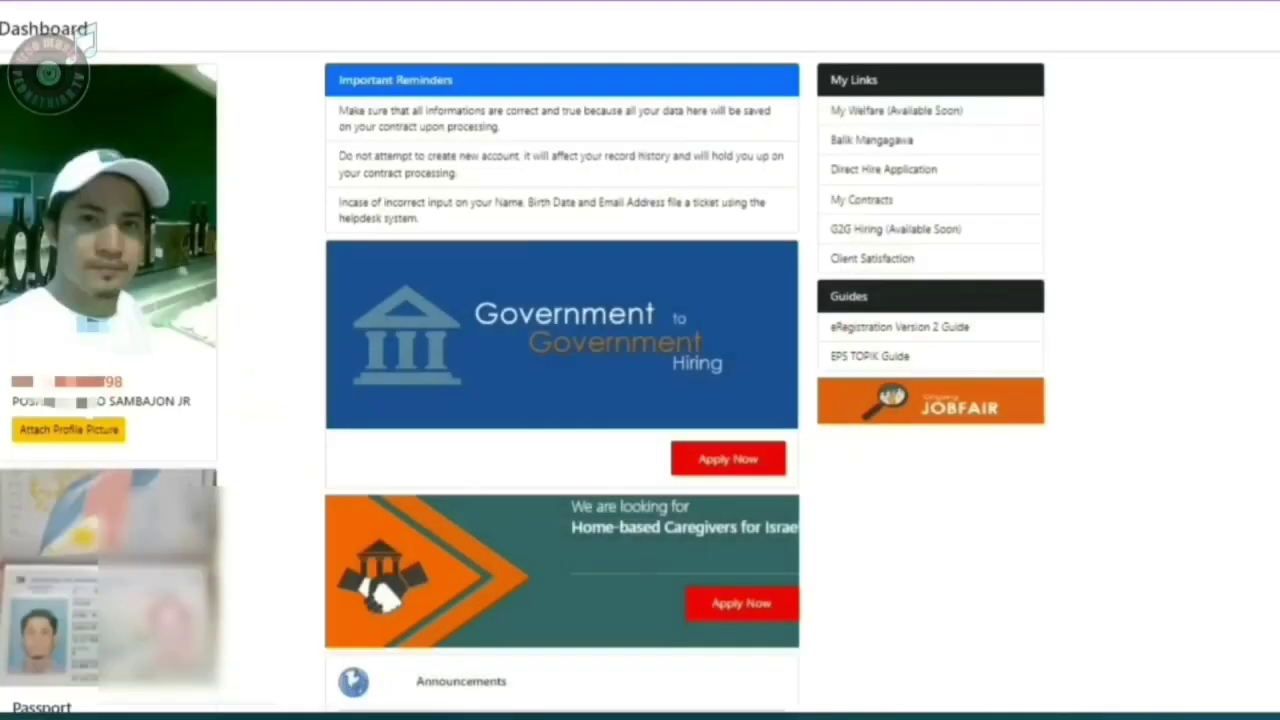
# Scroll the dashboard to check the attached passport image
pyautogui.scroll(-2, 640, 400)
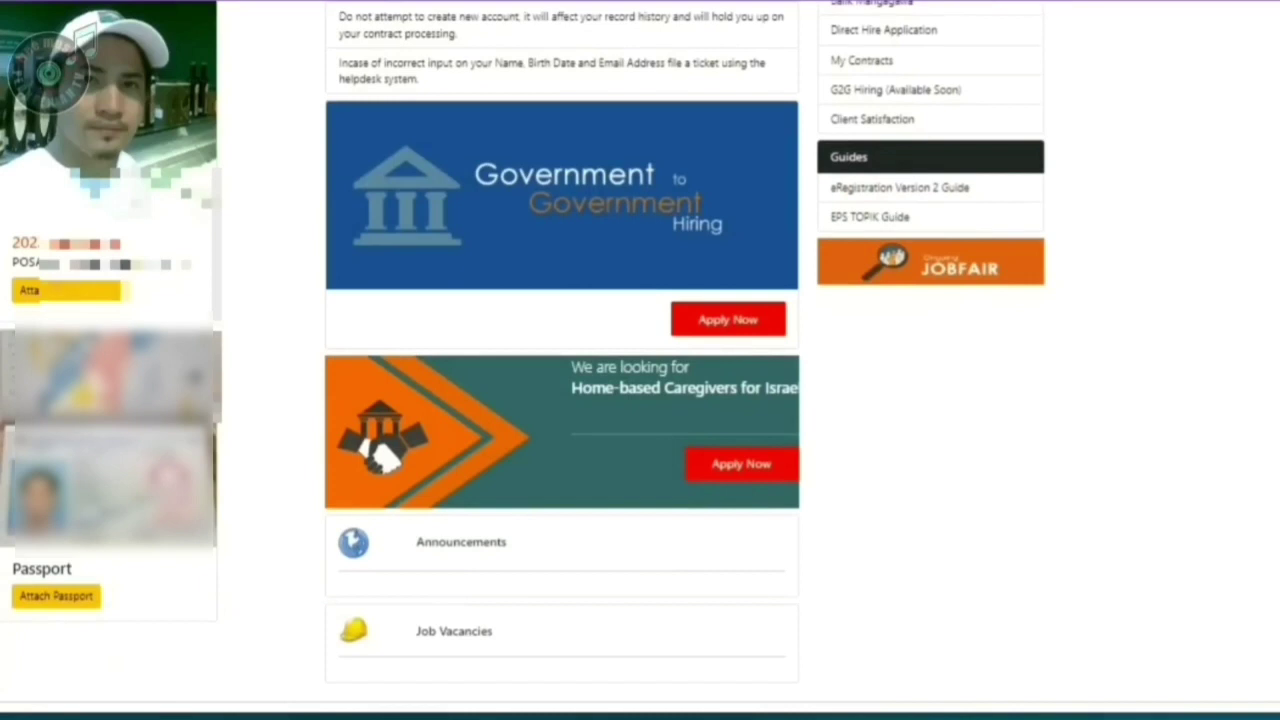
pyautogui.scroll(2, 640, 400)
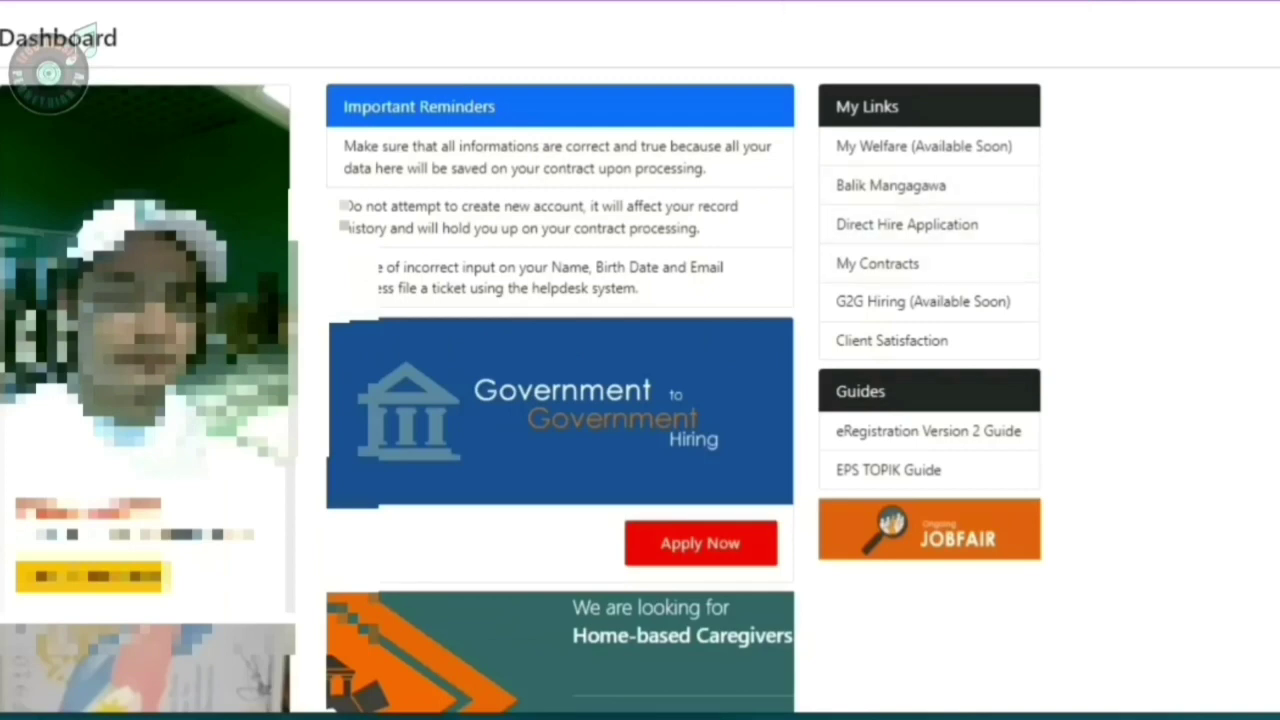
pyautogui.scroll(-3, 640, 360)
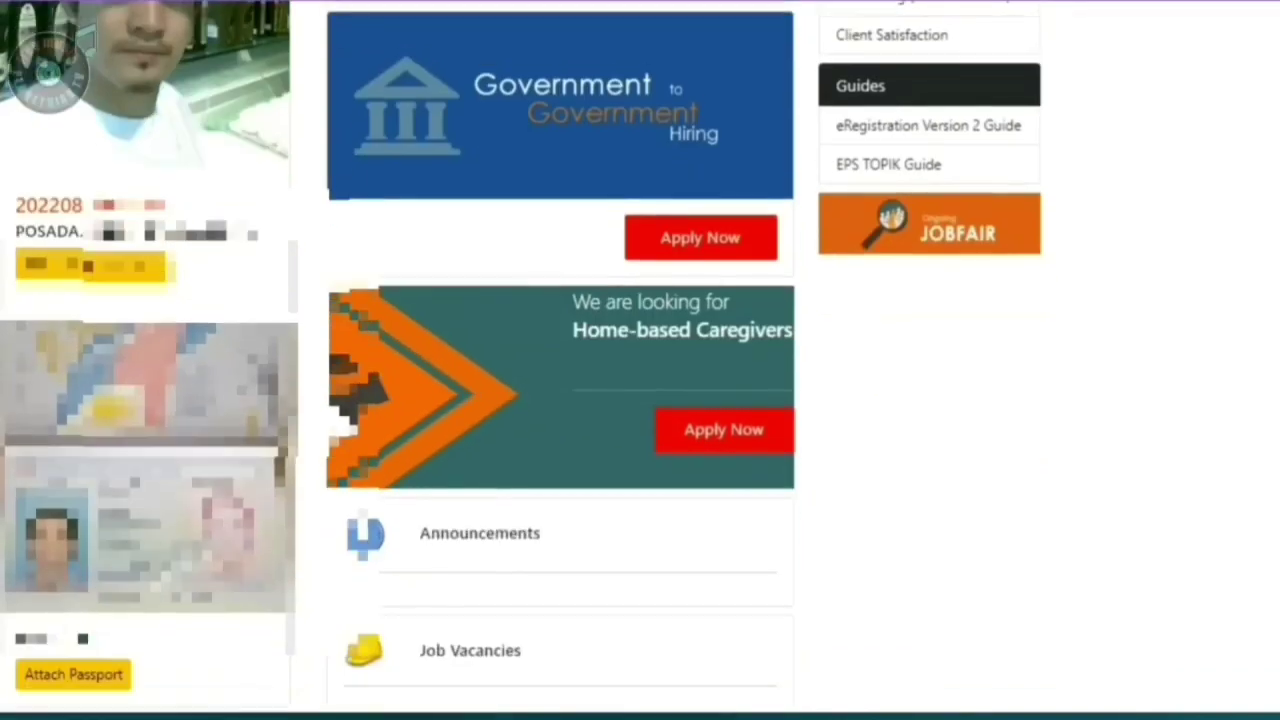
pyautogui.scroll(3, 640, 360)
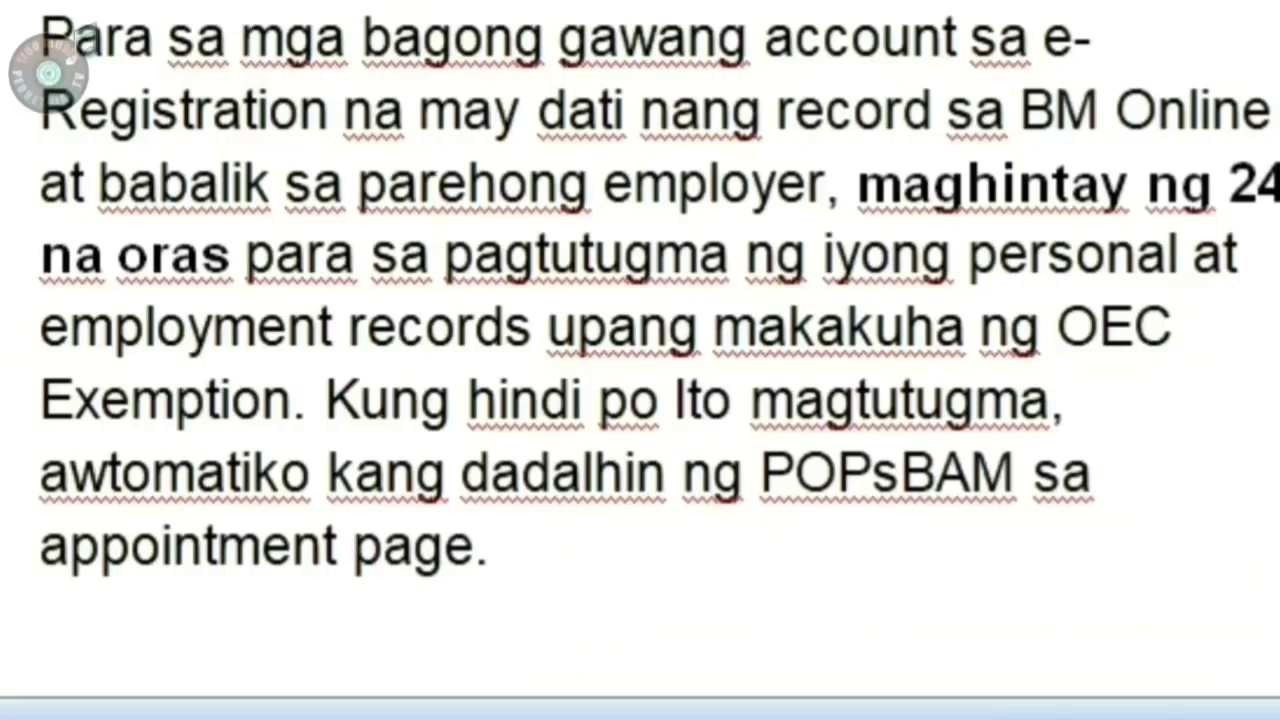
# Highlight the 'Para sa mga bagong gawang account' note in the notes document
pyautogui.moveTo(40, 38); pyautogui.dragTo(968, 40)
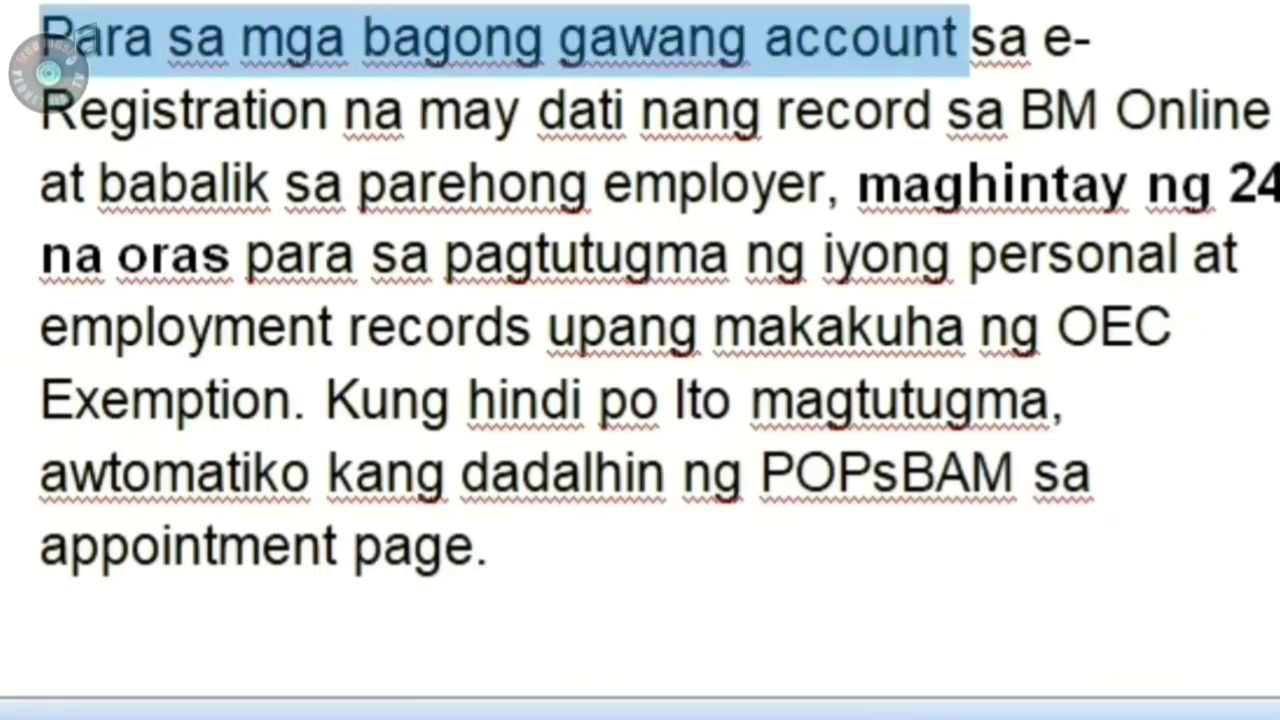
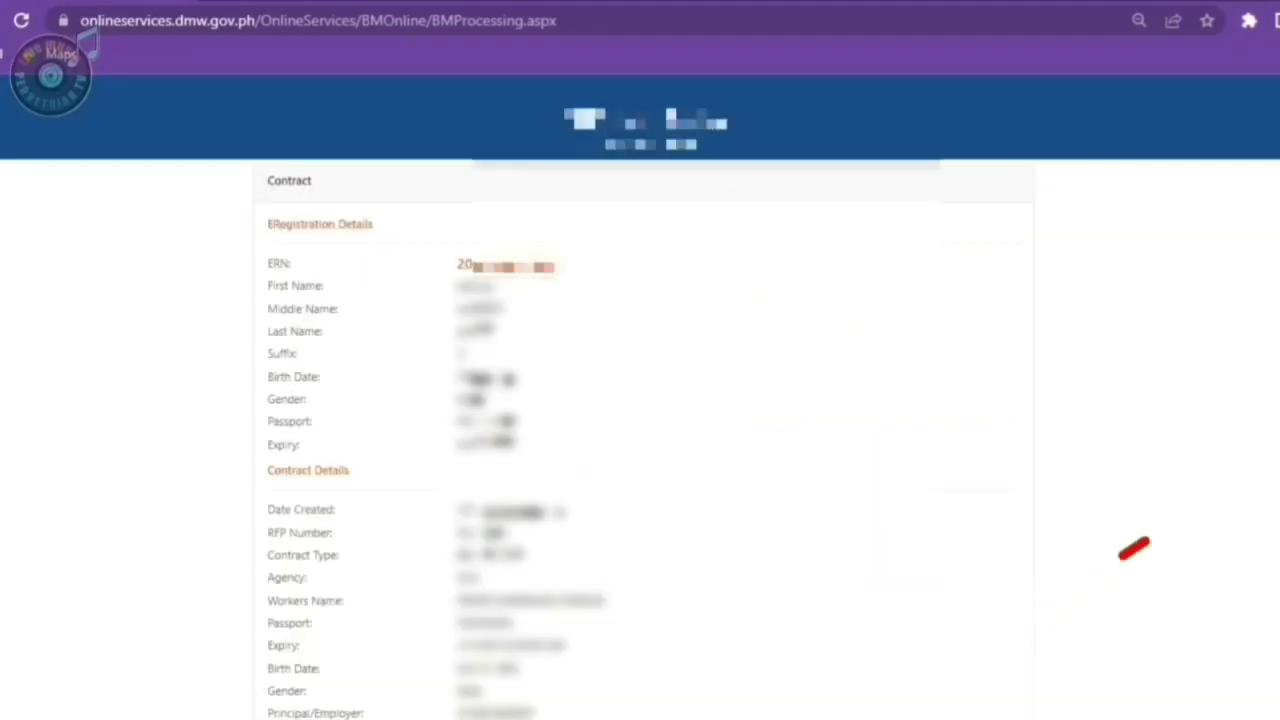
pyautogui.scroll(-3, 640, 400)
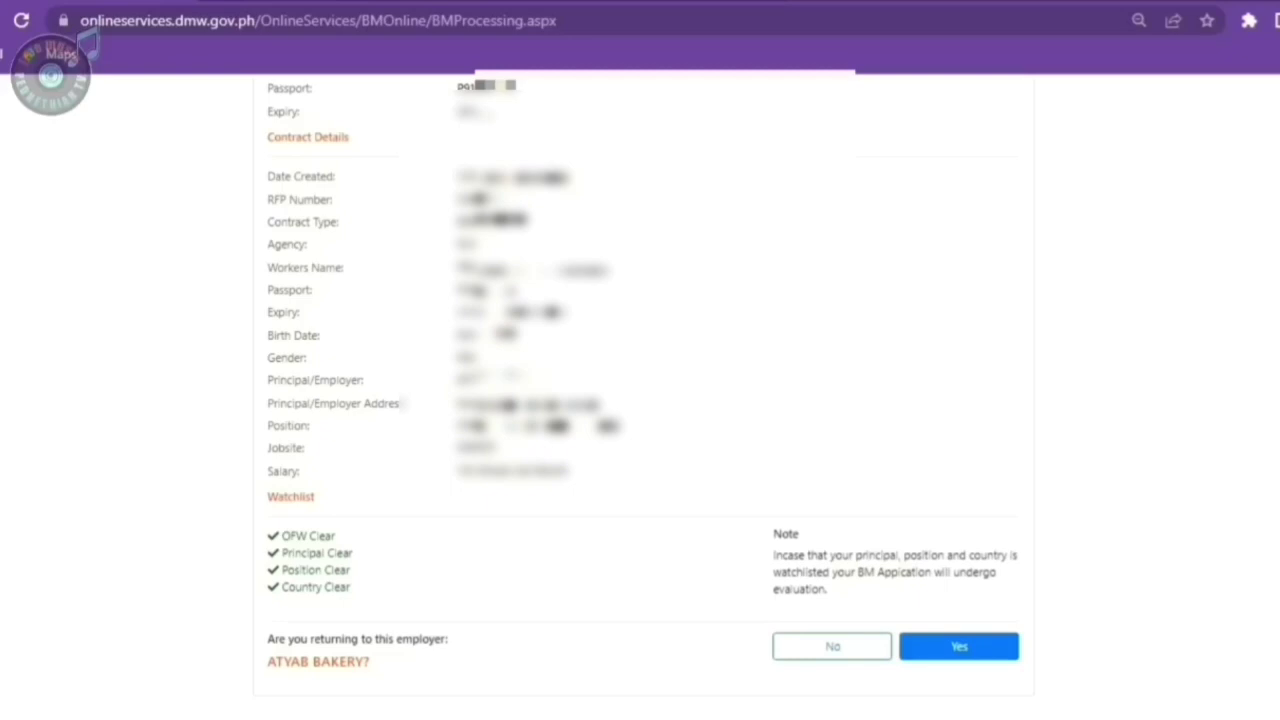
pyautogui.scroll(1, 640, 400)
pyautogui.scroll(-1, 640, 400)
pyautogui.hotkey('ctrl', '+')
pyautogui.hotkey('ctrl', '+')
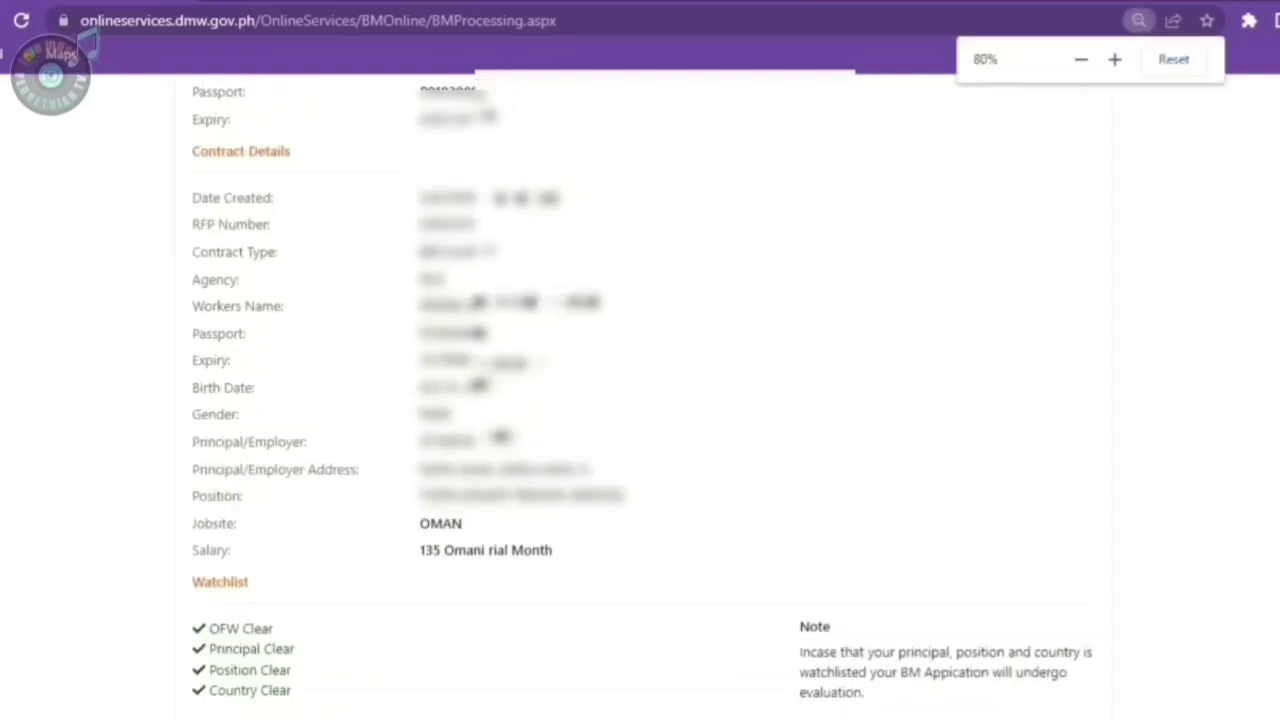
pyautogui.scroll(-1, 640, 400)
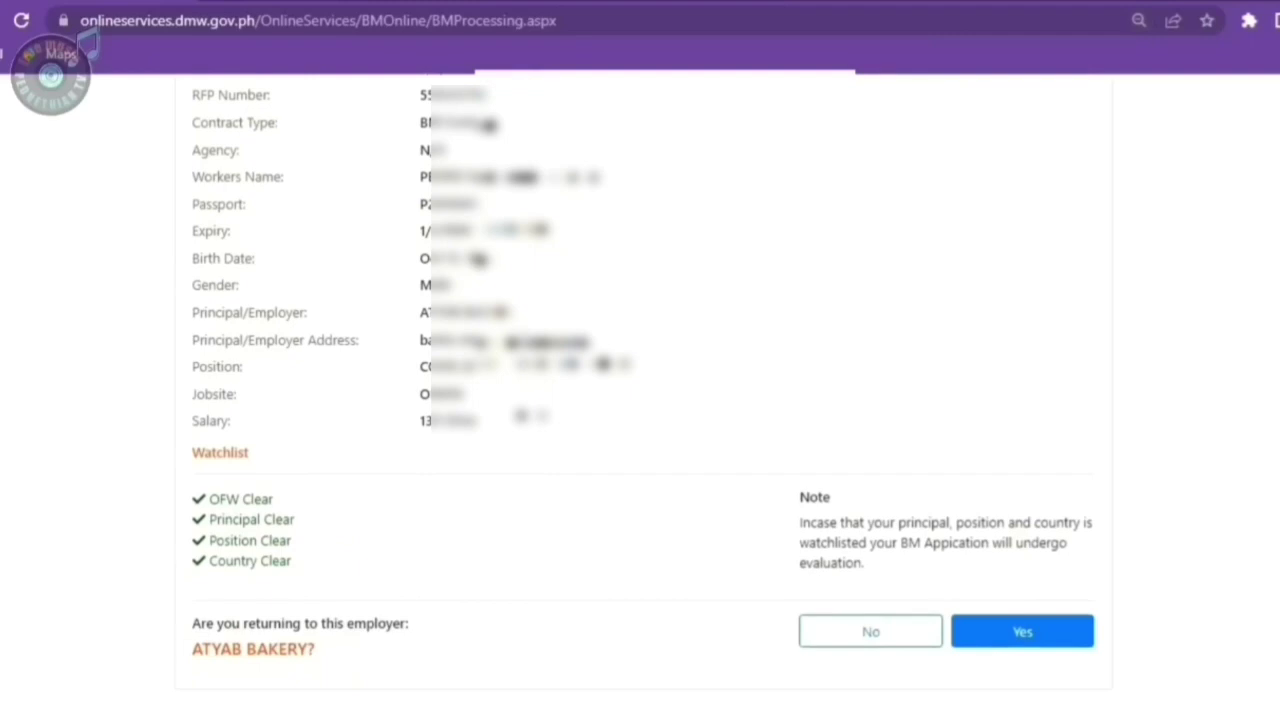
# Confirm employer ATYAB BAKERY, jobsite OMAN and cook position, then acknowledge the false-information sanctions warning
pyautogui.click(1022, 631)
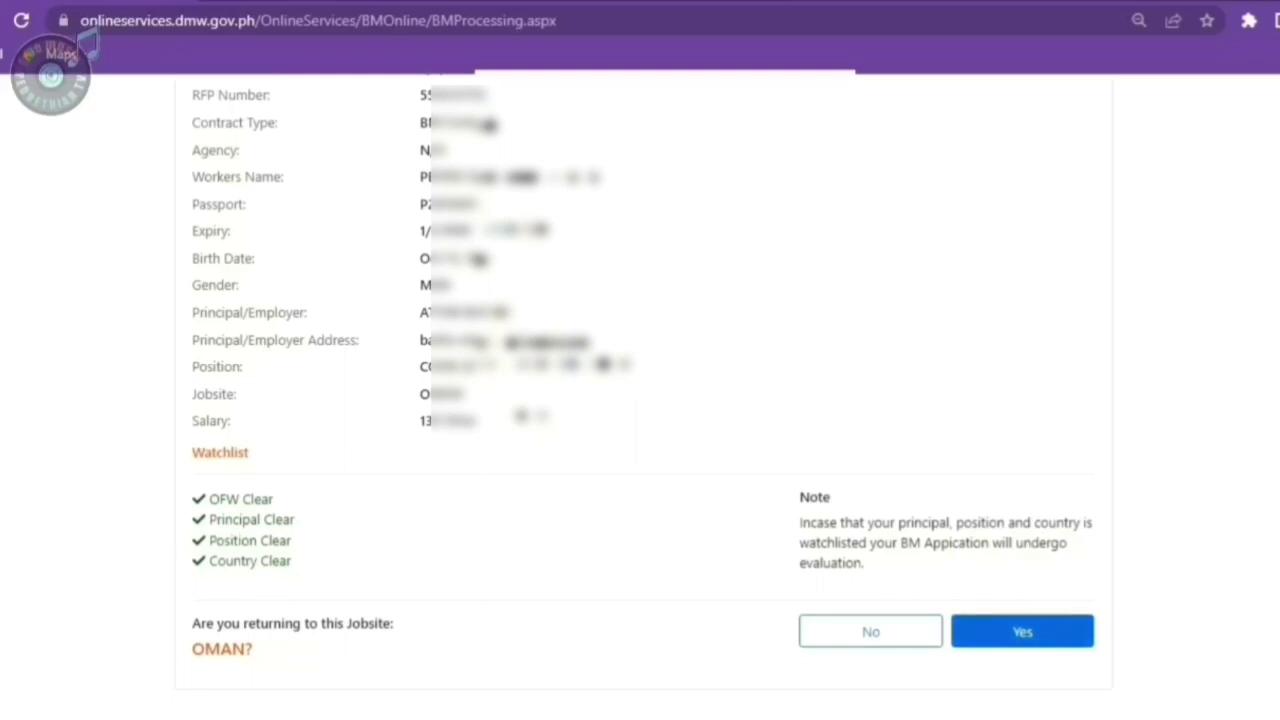
pyautogui.click(1022, 631)
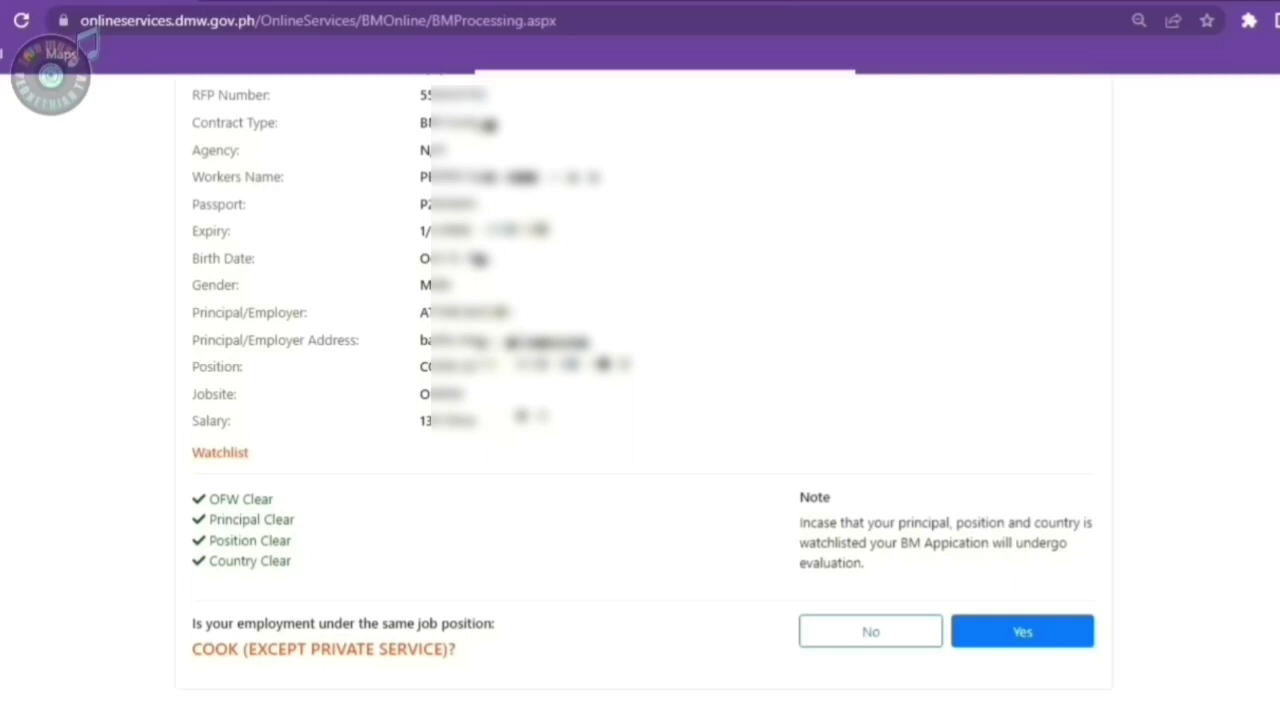
pyautogui.click(1022, 631)
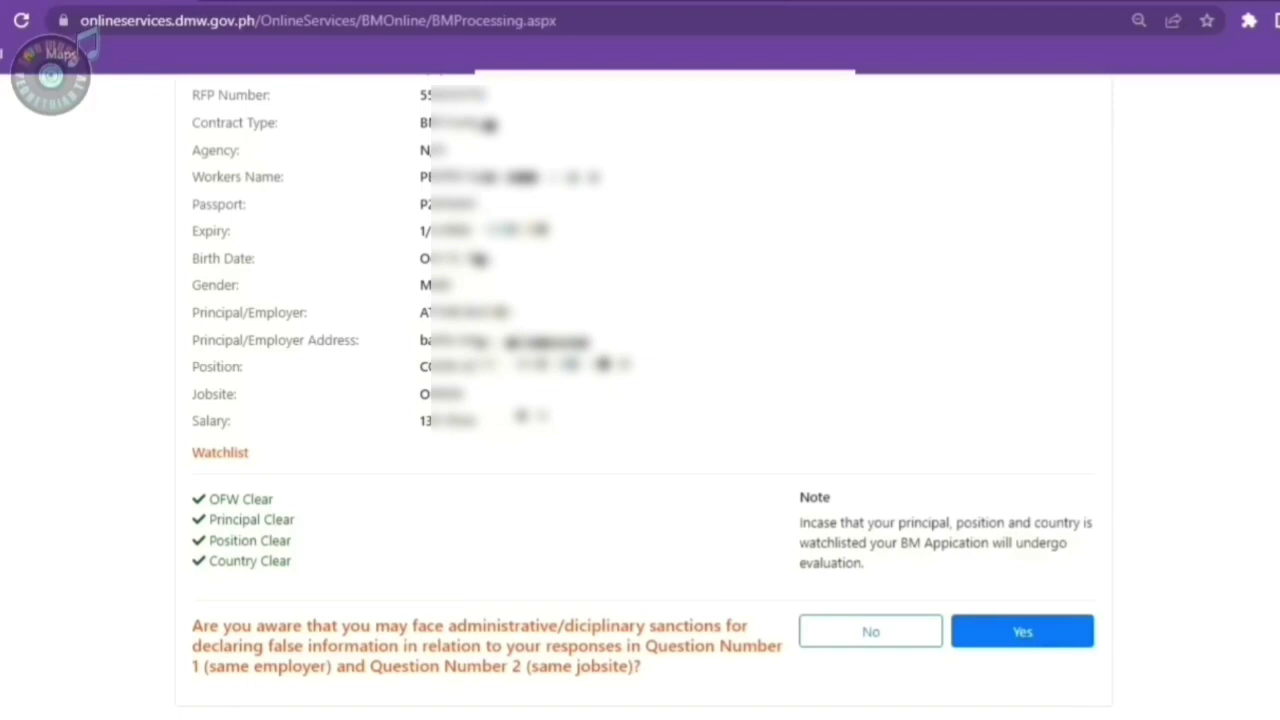
pyautogui.click(1022, 631)
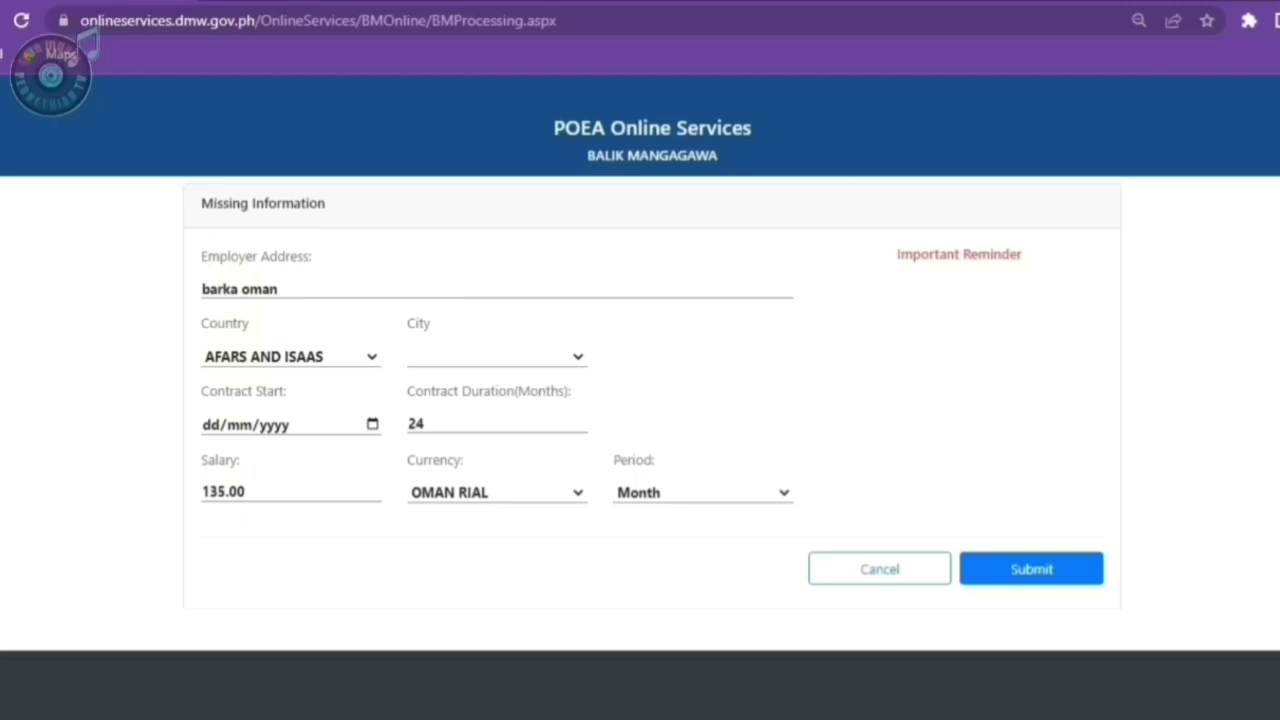
# Pick OMAN in the Country list and MUSCAT in the City list
pyautogui.click(290, 356)
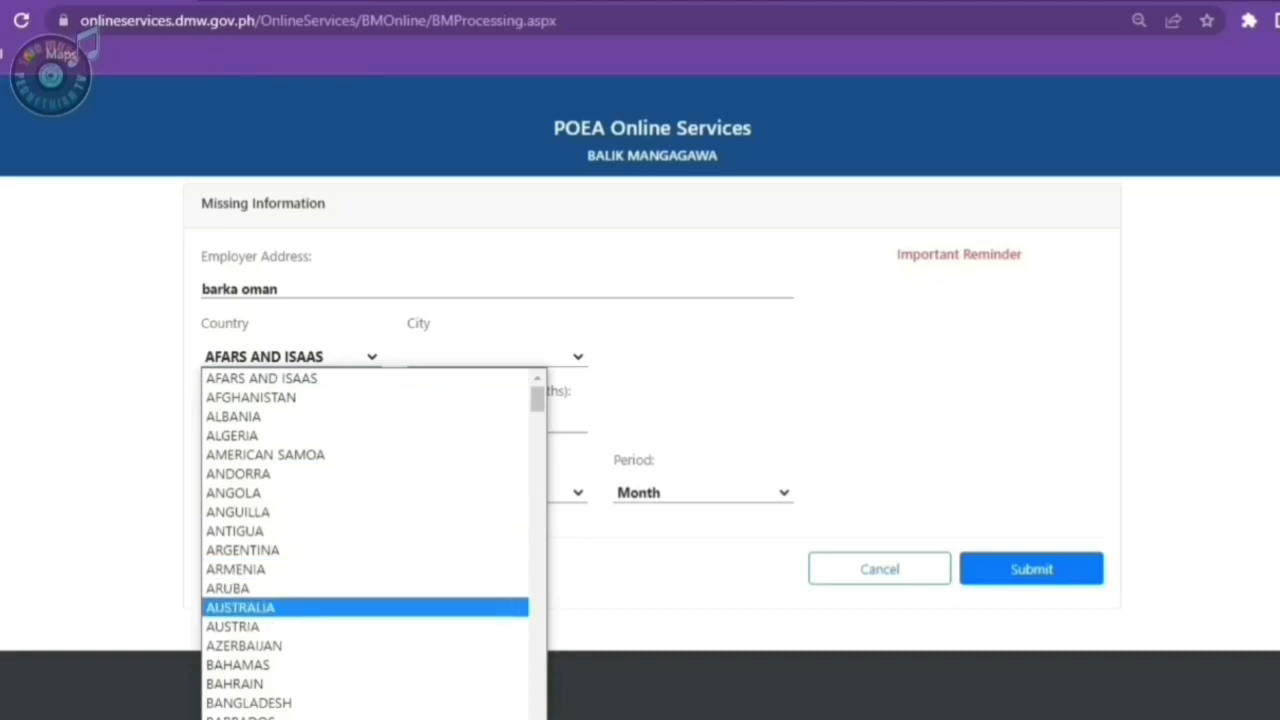
pyautogui.write('o')
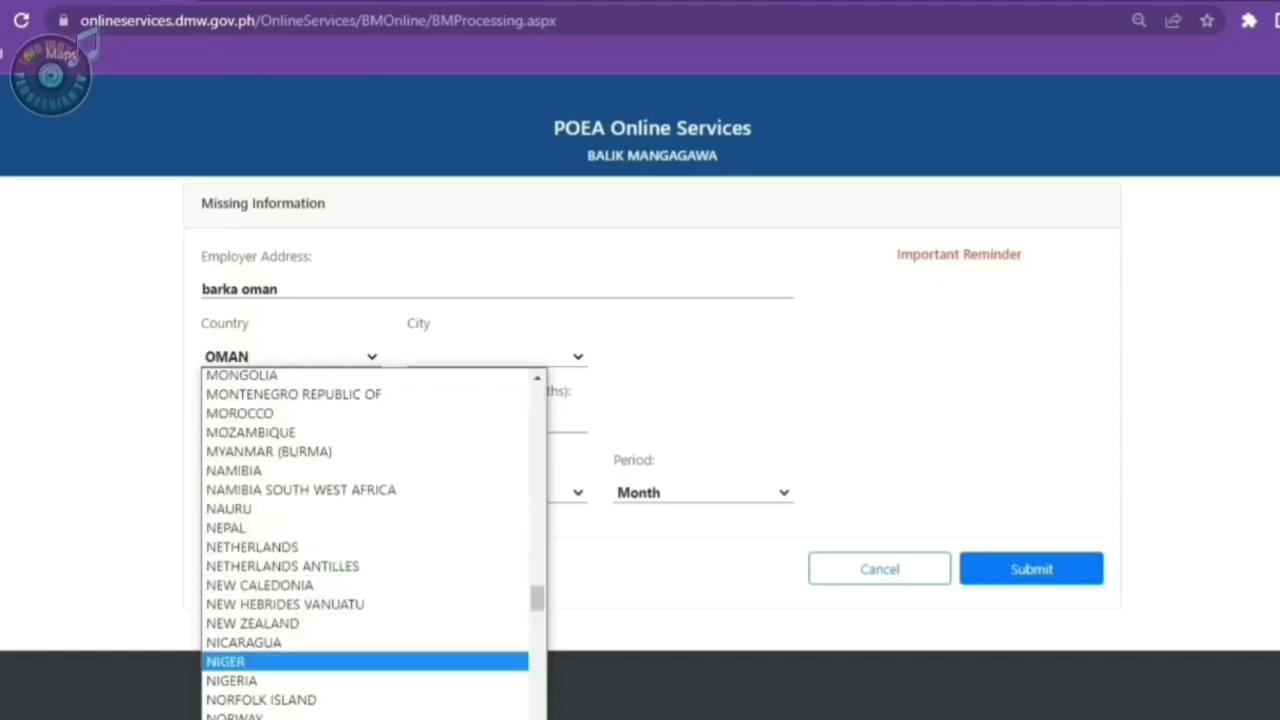
pyautogui.press('Escape')
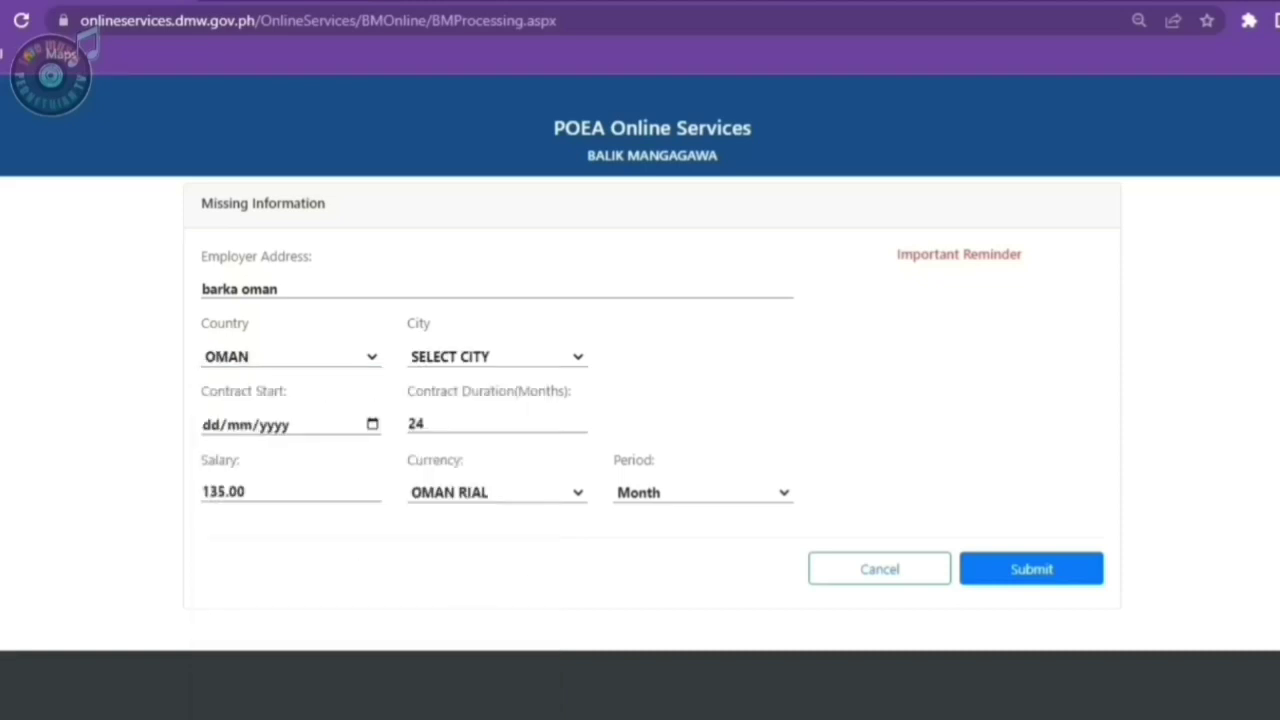
pyautogui.click(495, 356)
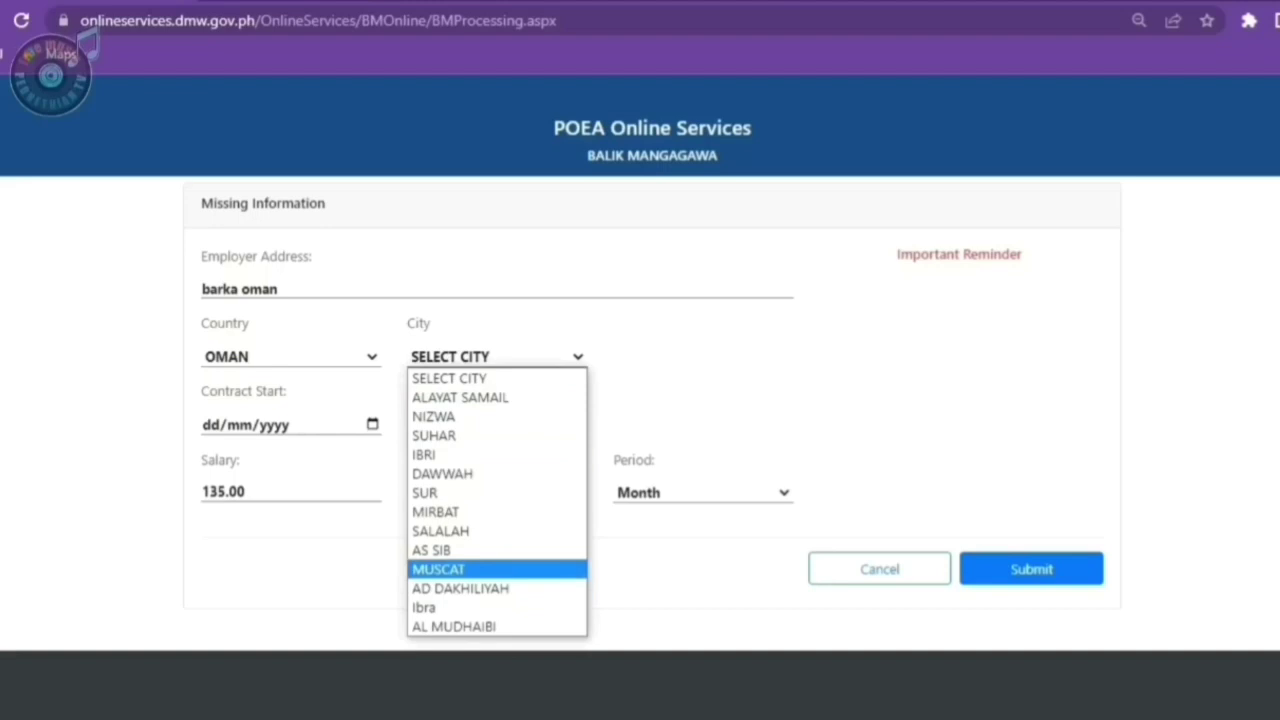
pyautogui.press('Return')
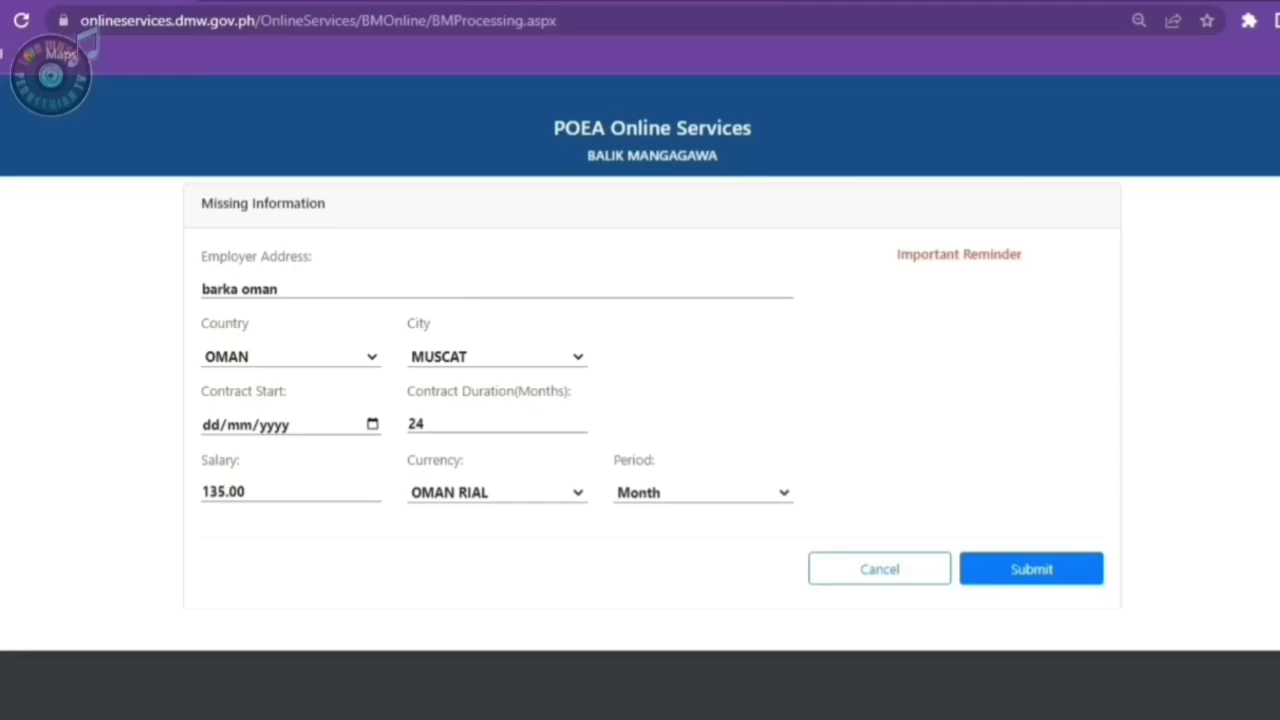
# Enter 07/04/2021 as the contract start date, correcting the mistyped year
pyautogui.click(211, 424)
pyautogui.write('07/')
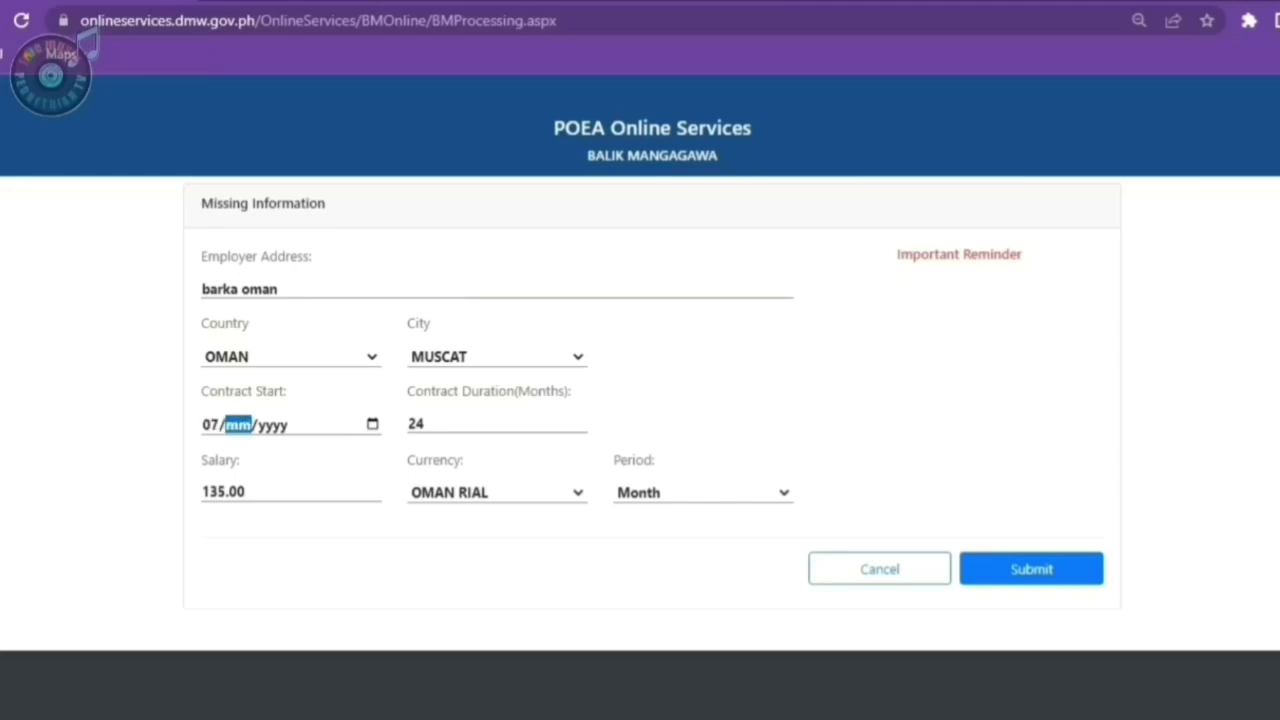
pyautogui.write('04/')
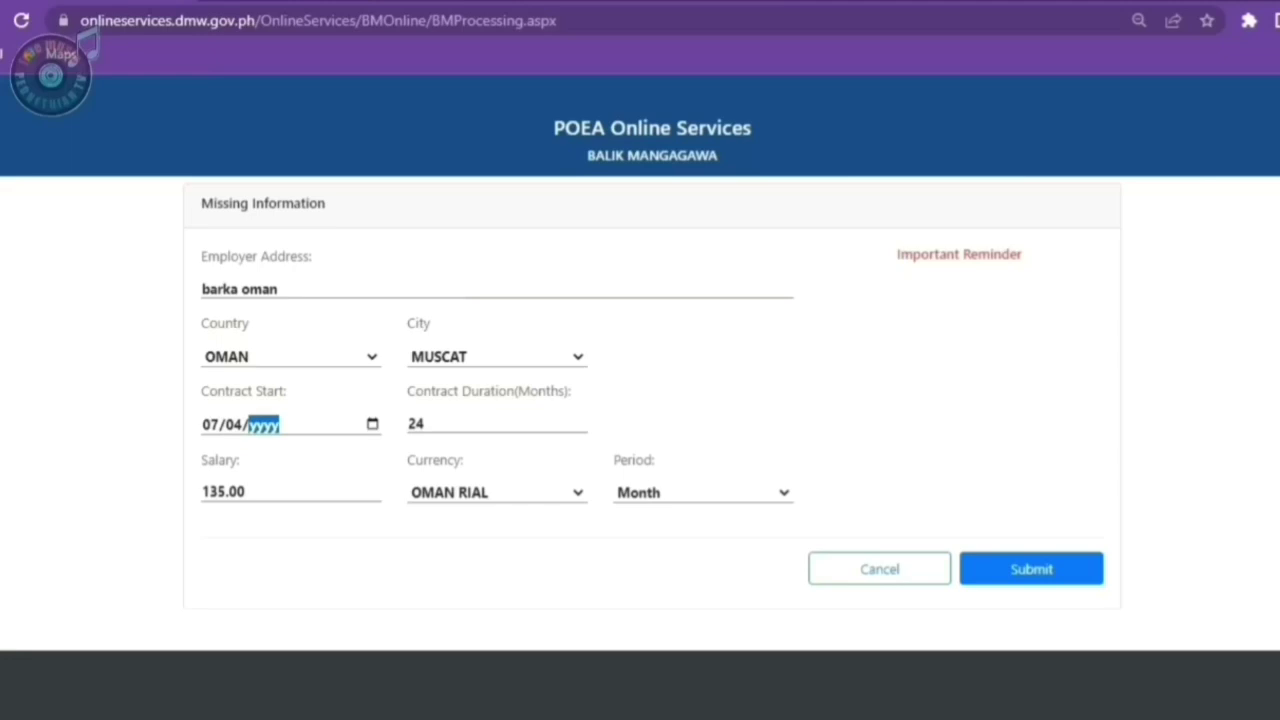
pyautogui.write('202021')
pyautogui.hotkey('alt', 'Down')
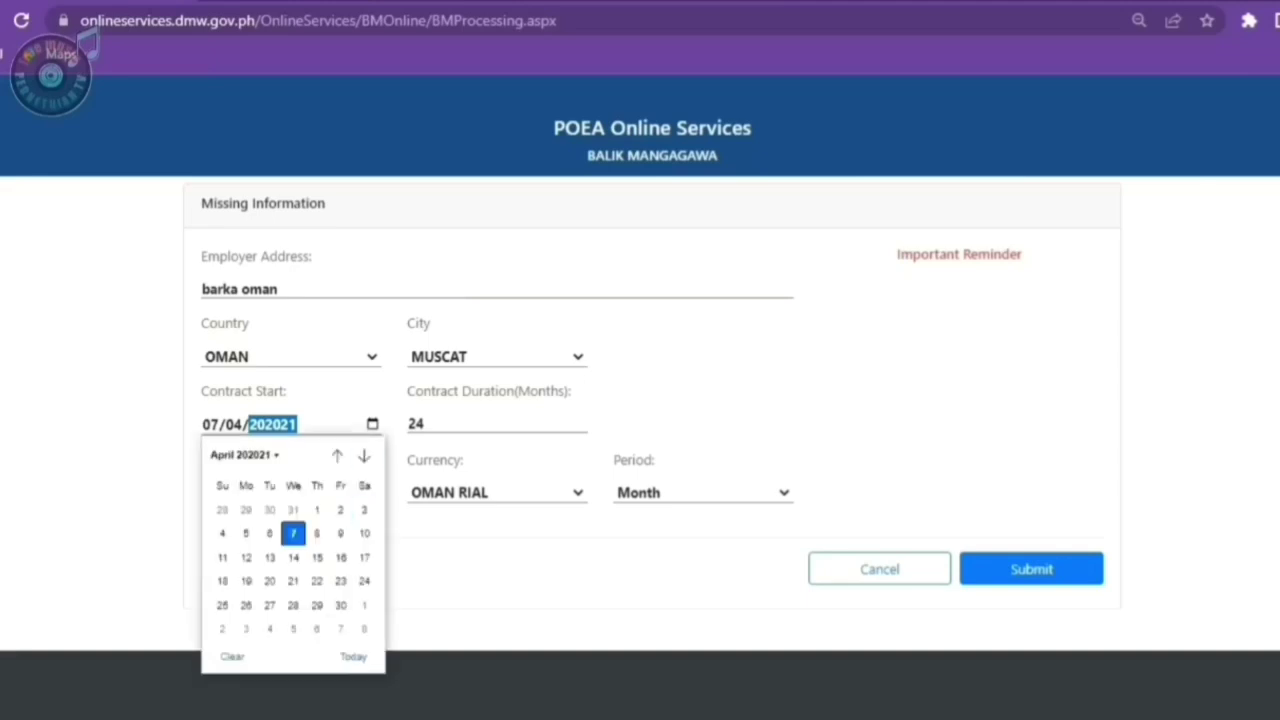
pyautogui.press('m')
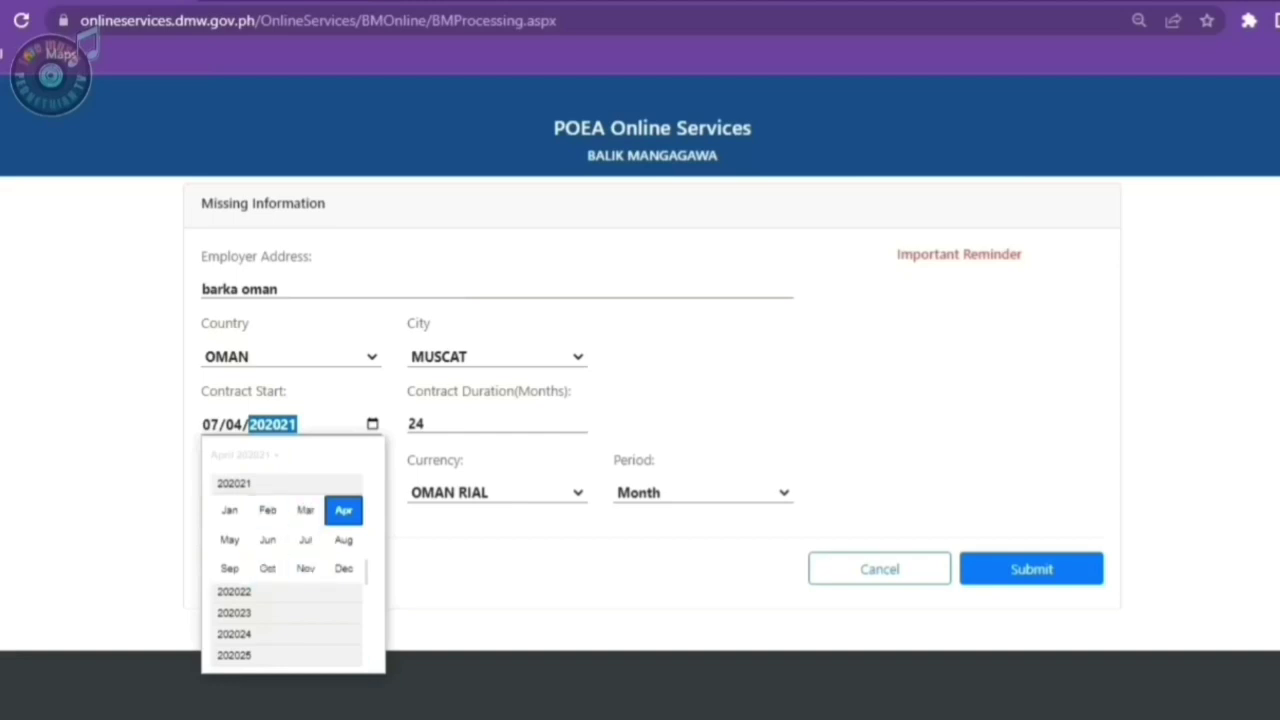
pyautogui.press('Escape')
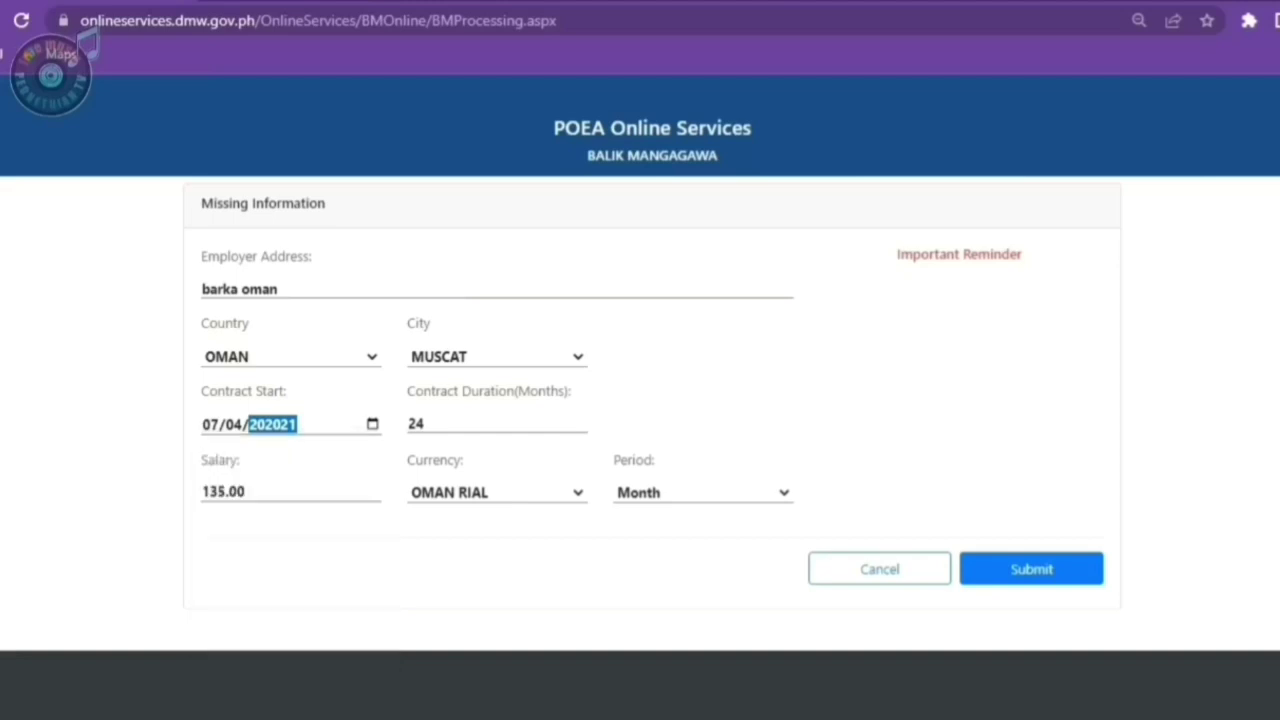
pyautogui.press('Tab')
pyautogui.hotkey('shift', 'Tab')
pyautogui.press('BackSpace')
pyautogui.write('2021')
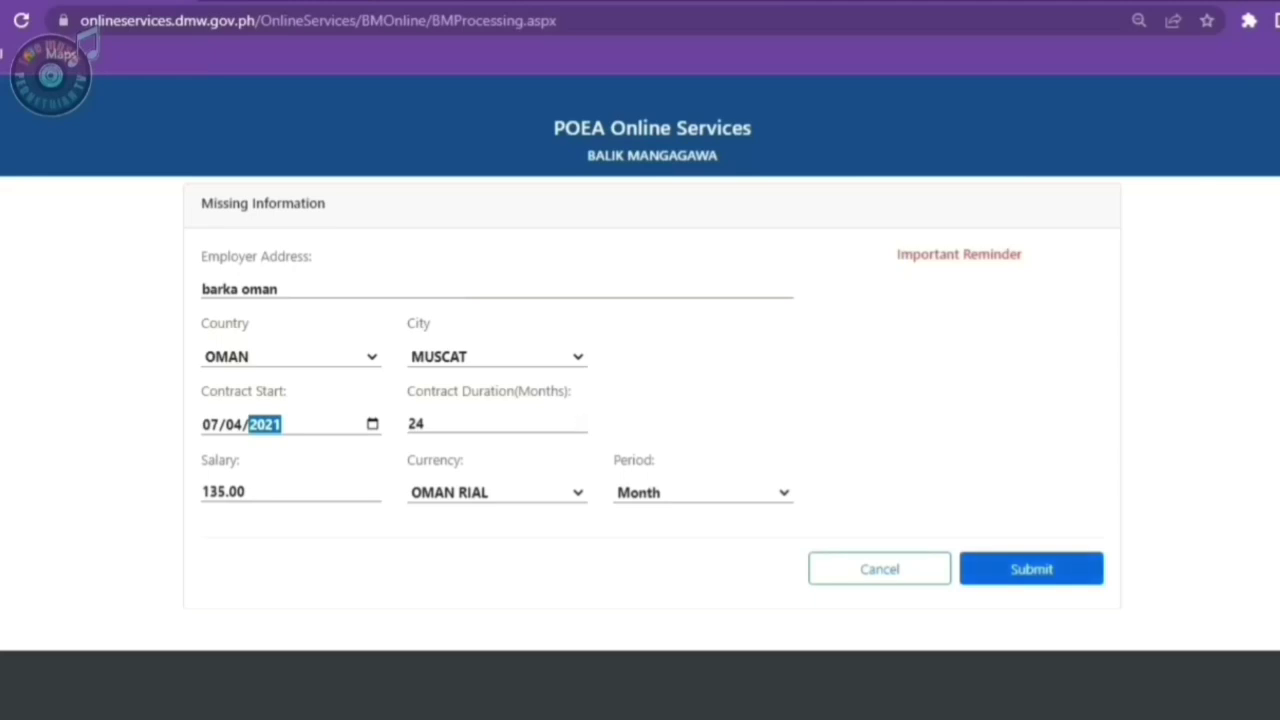
# Submit the missing contract information and review the resulting My Balik-Manggagawa Application details
pyautogui.click(1031, 569)
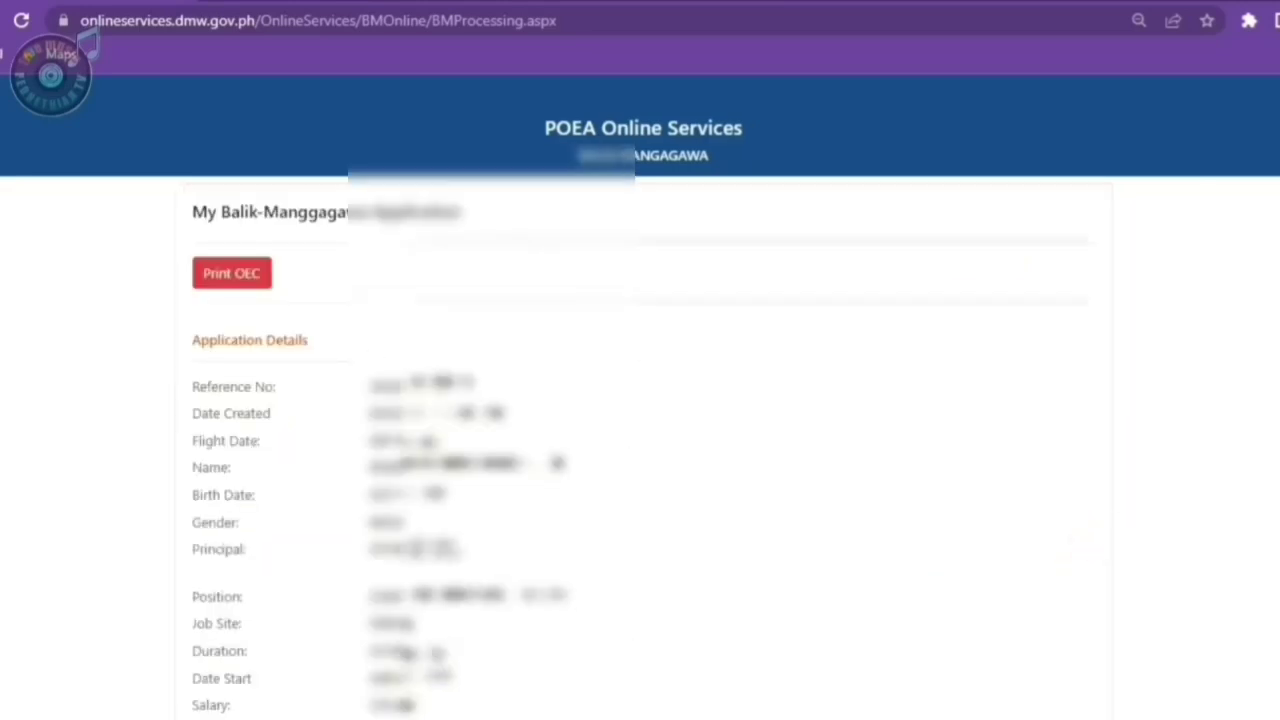
pyautogui.scroll(-4, 640, 400)
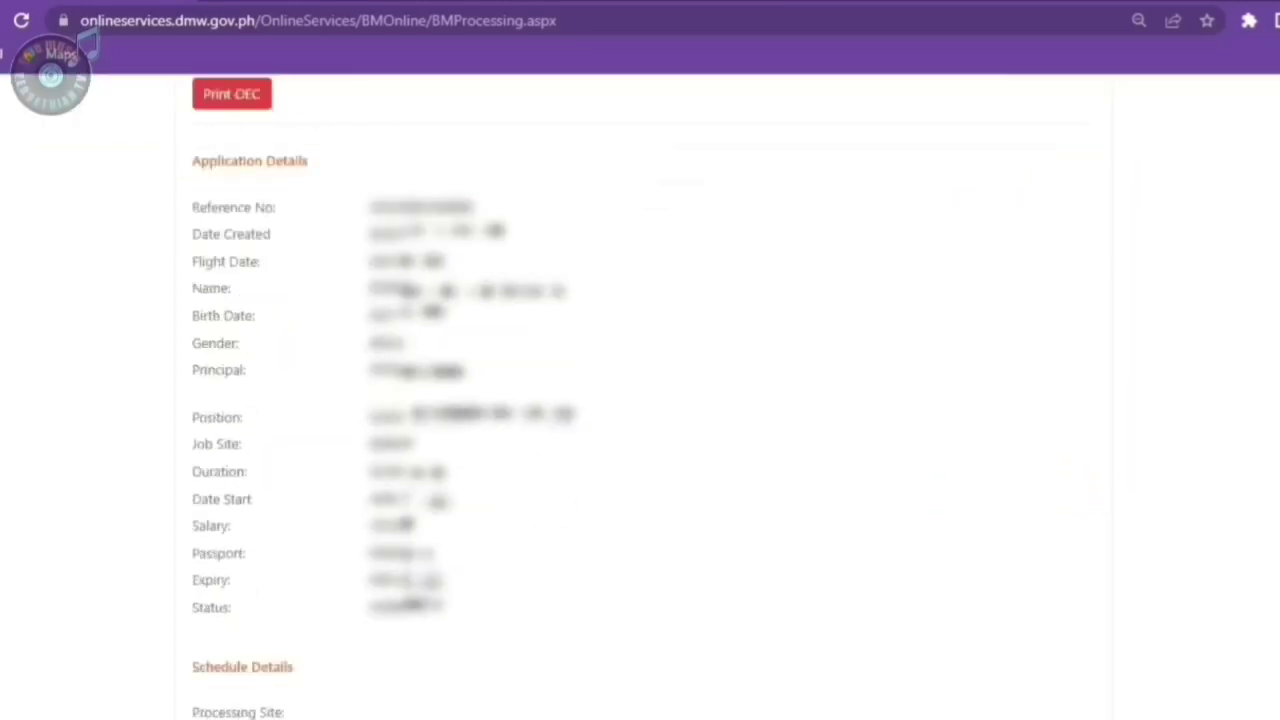
pyautogui.scroll(2, 640, 400)
pyautogui.scroll(2, 640, 400)
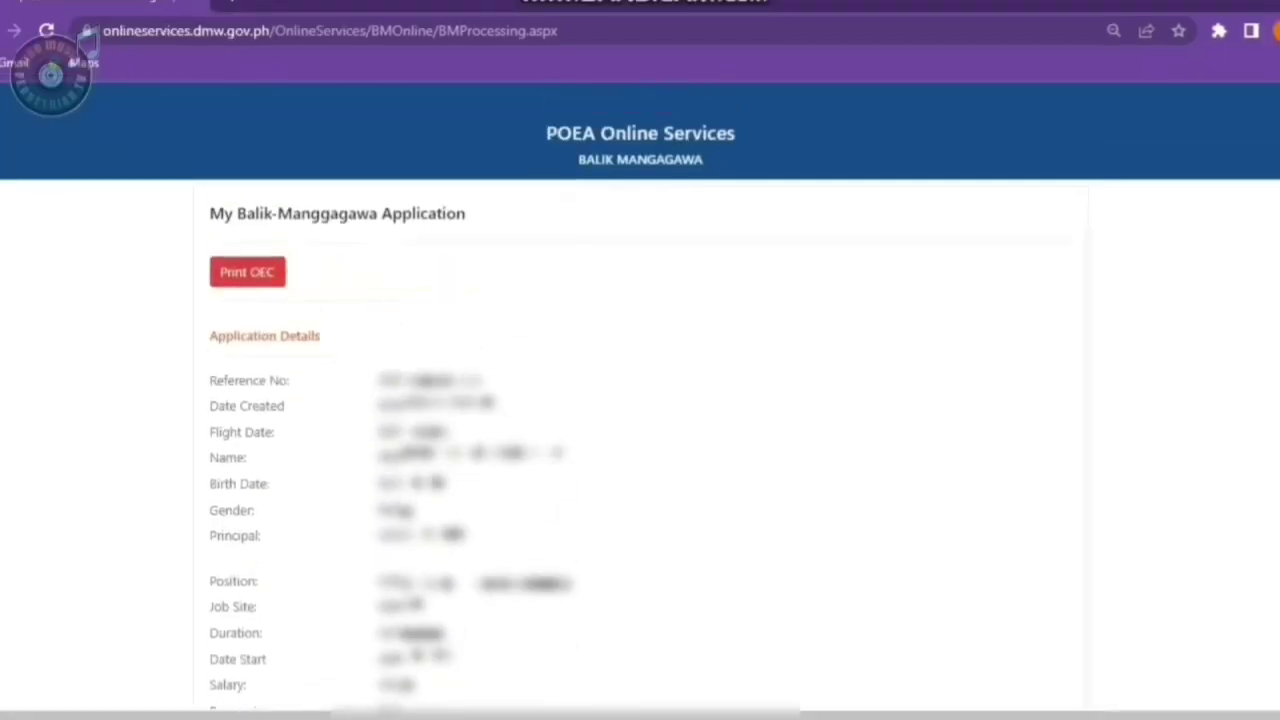
# Open the Overseas Employment Certificate PDF with Print OEC and bring up its print dialog
pyautogui.click(247, 272)
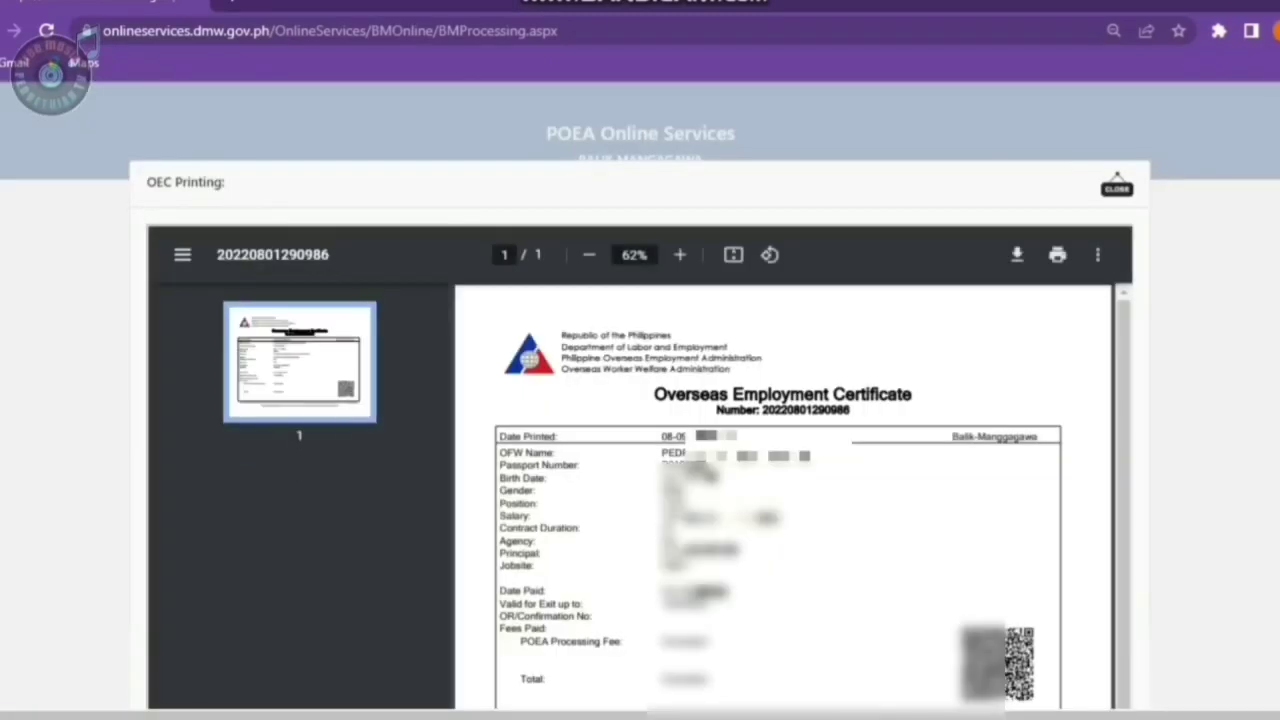
pyautogui.scroll(-1, 783, 500)
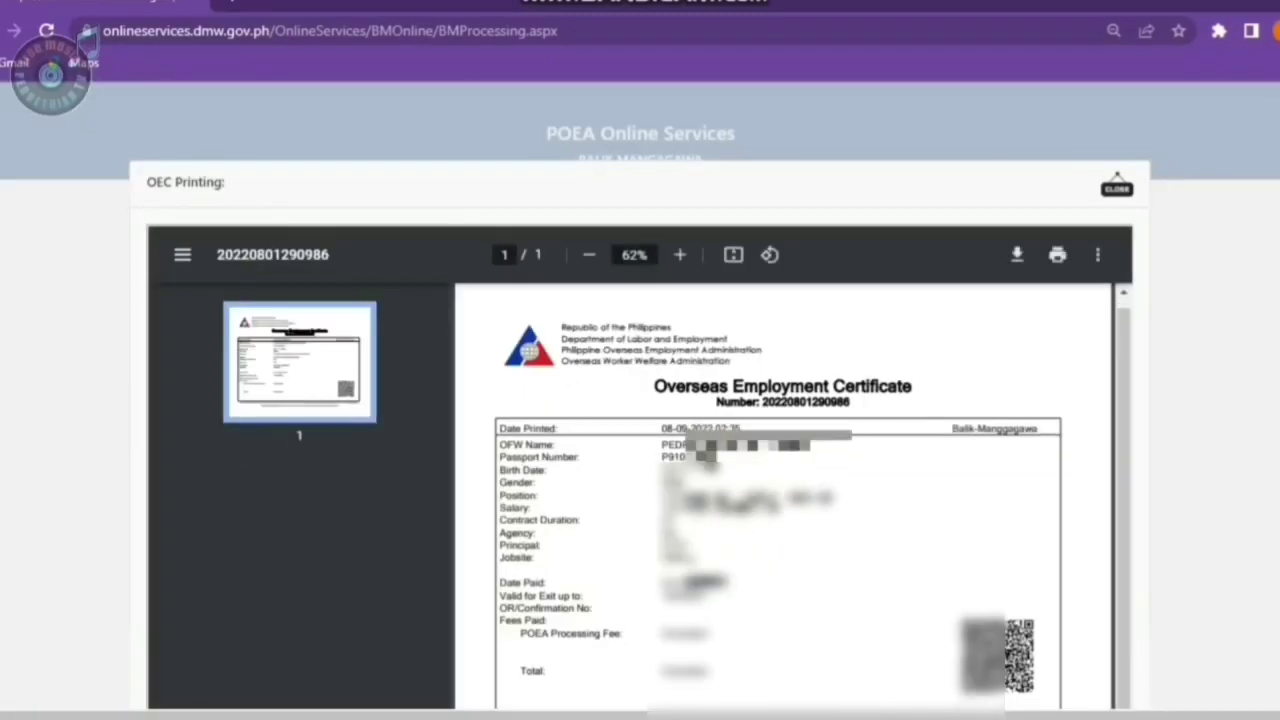
pyautogui.scroll(-2, 640, 127)
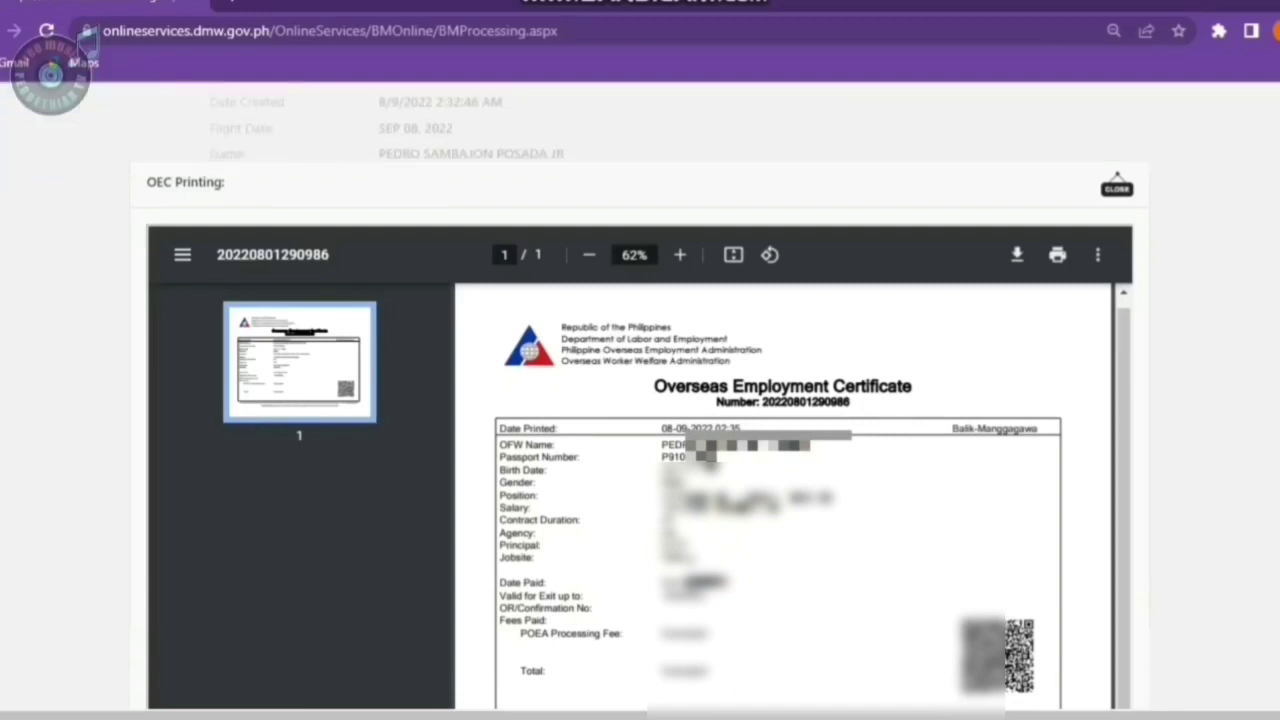
pyautogui.scroll(-2, 640, 127)
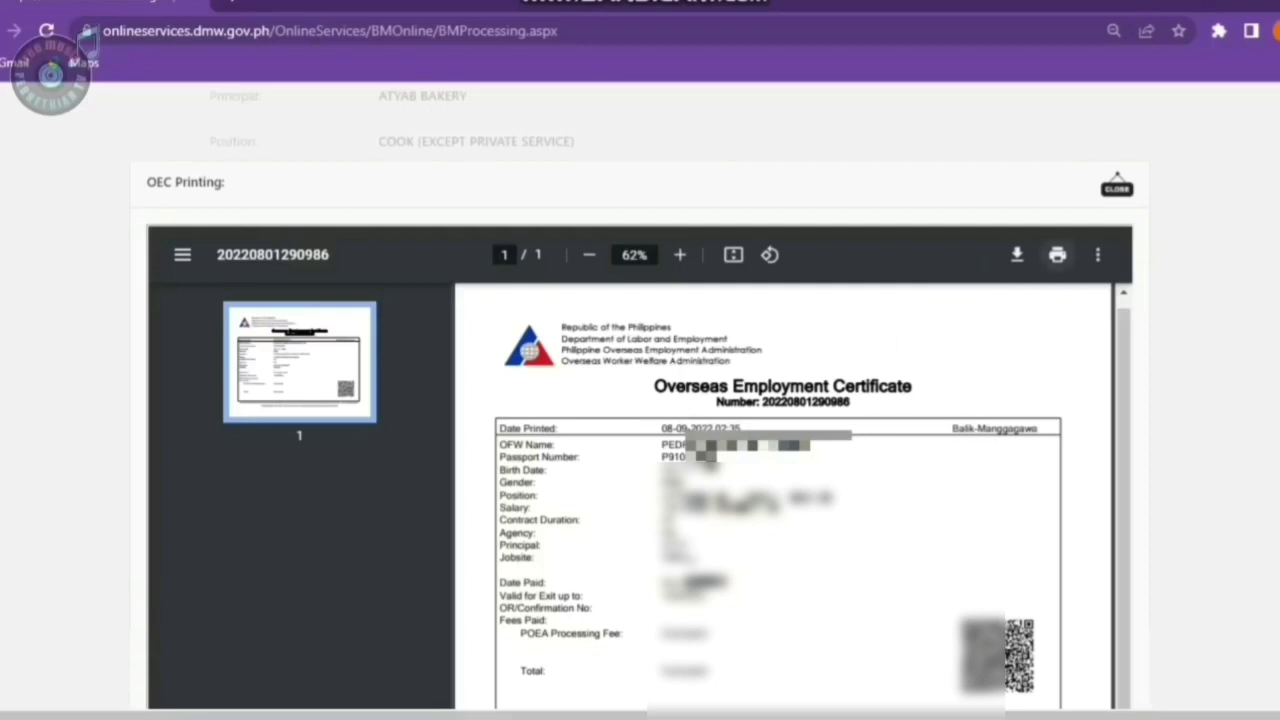
pyautogui.click(1057, 254)
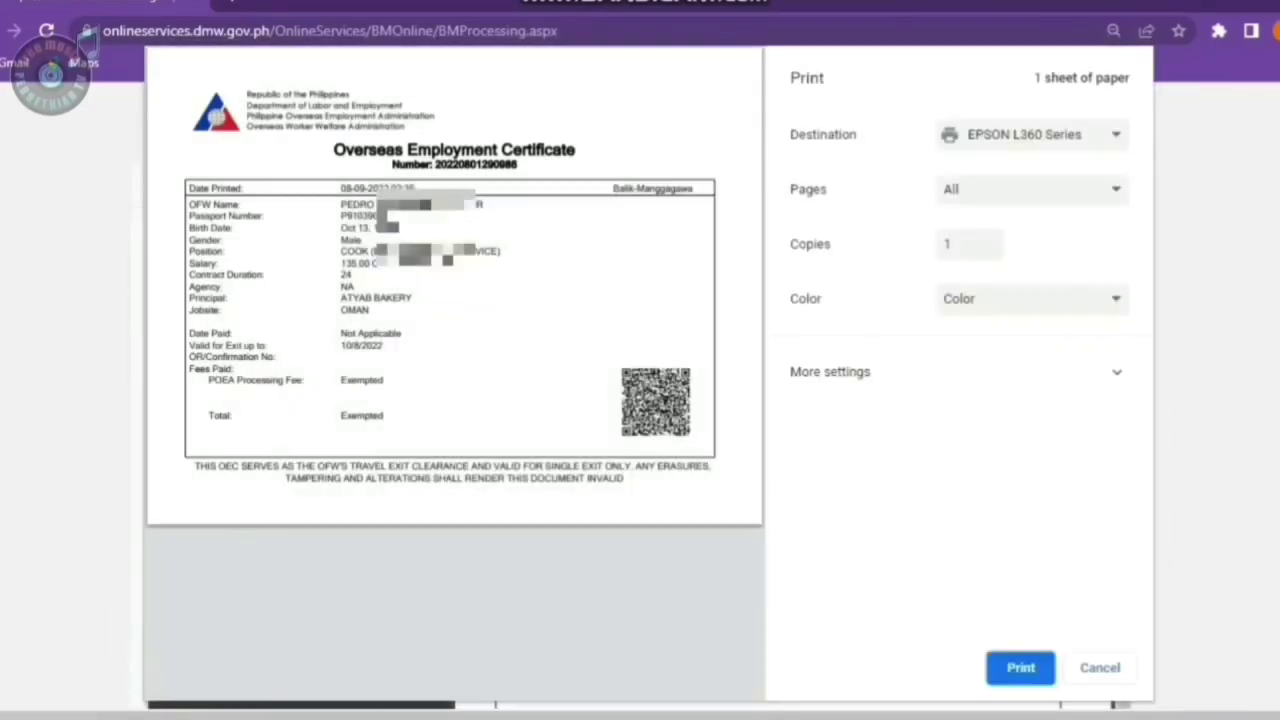